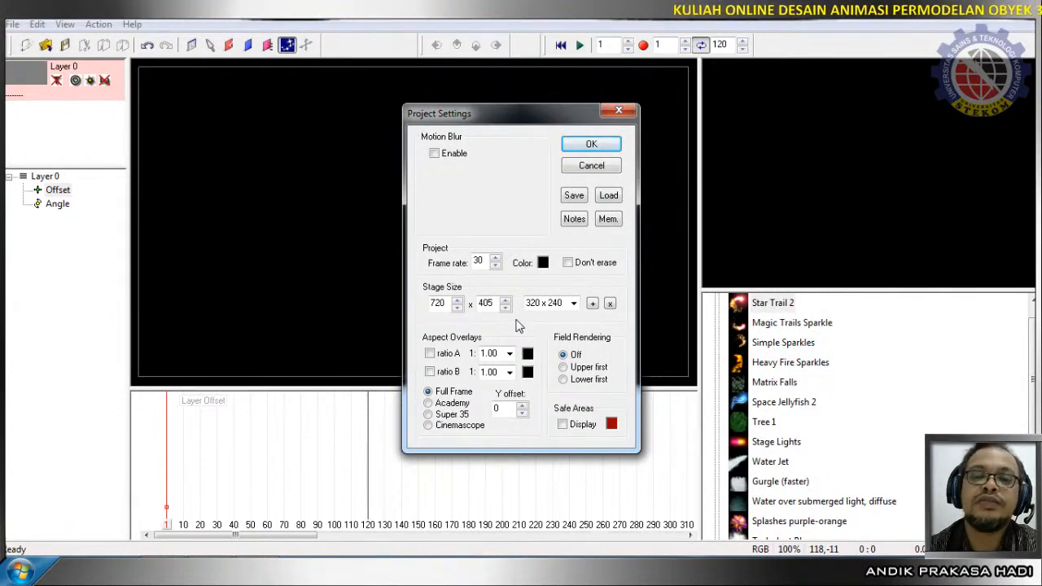
Dismiss the project settings without changes and set the project's last frame to 210.
left_click(591, 166)
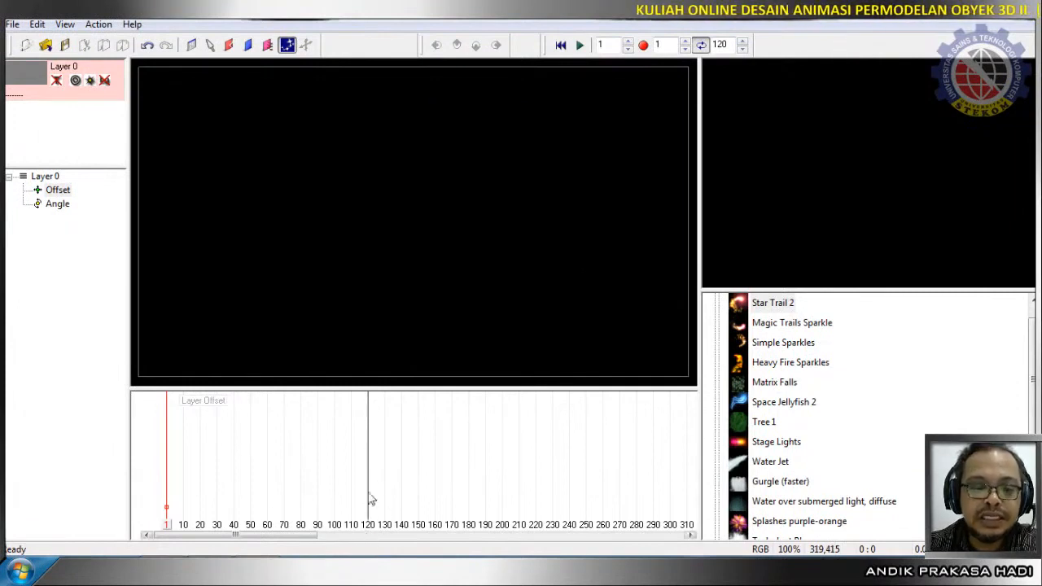
double_click(722, 45)
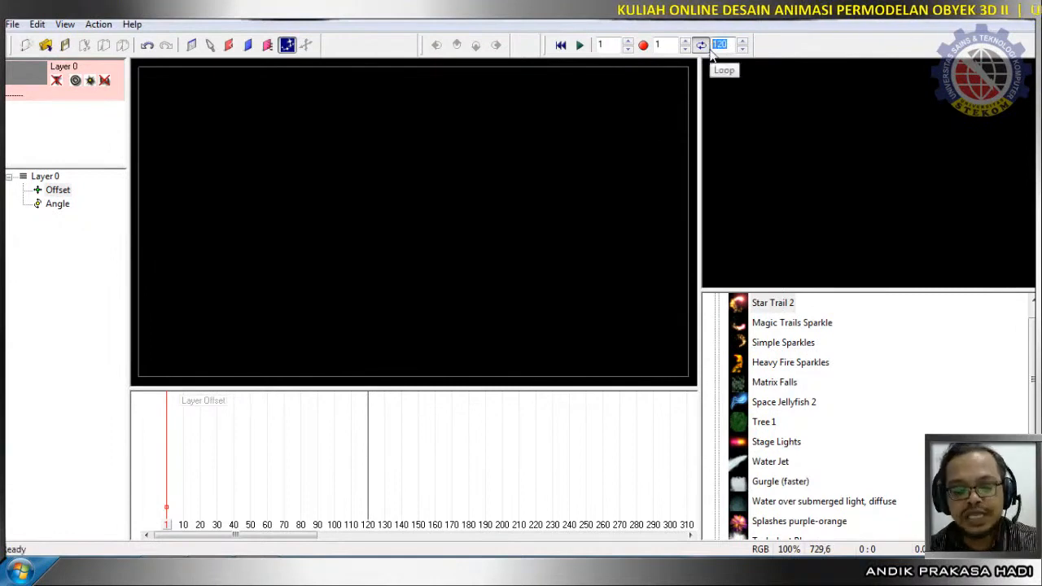
type("210")
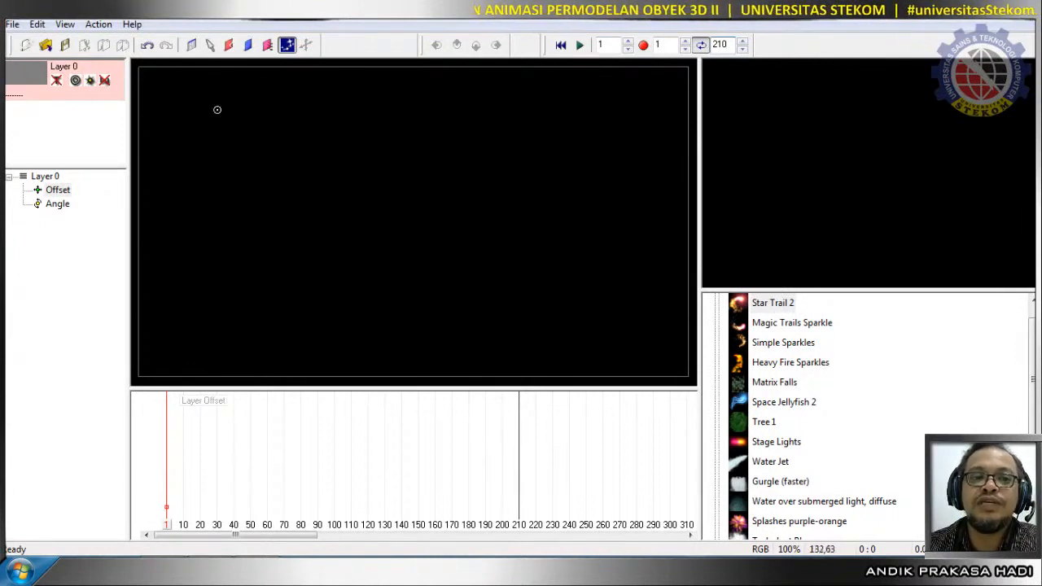
Load logo_UNIV._STEKOM_ from drive D: as Layer 0's background image, keeping the current stage size.
right_click(33, 76)
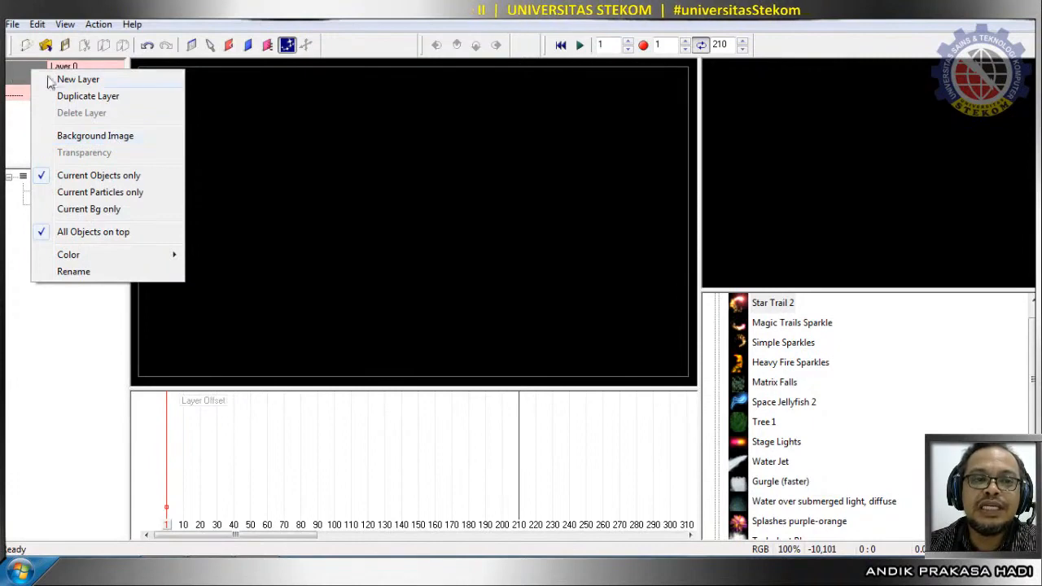
left_click(112, 141)
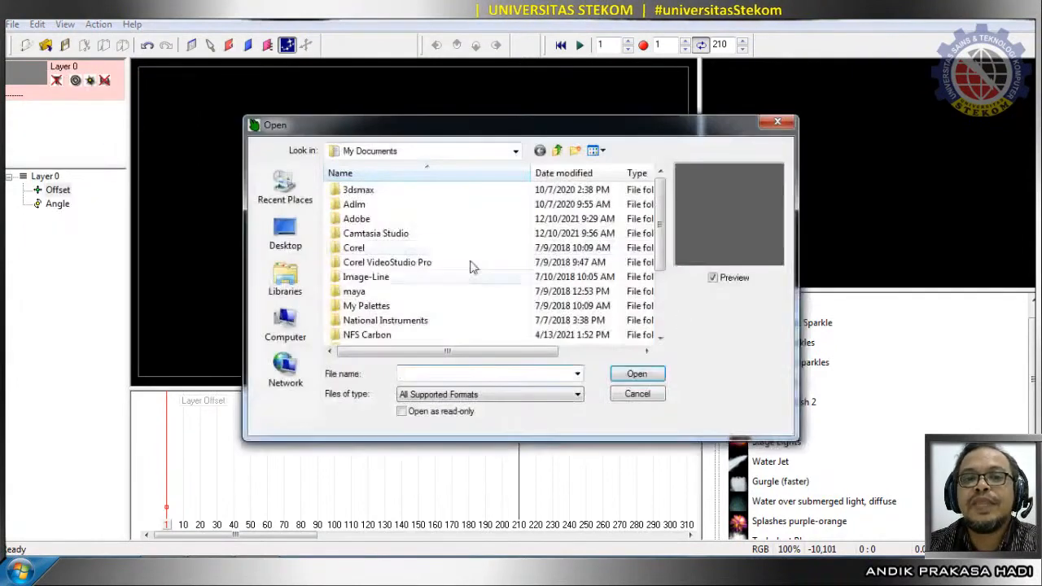
left_click(285, 326)
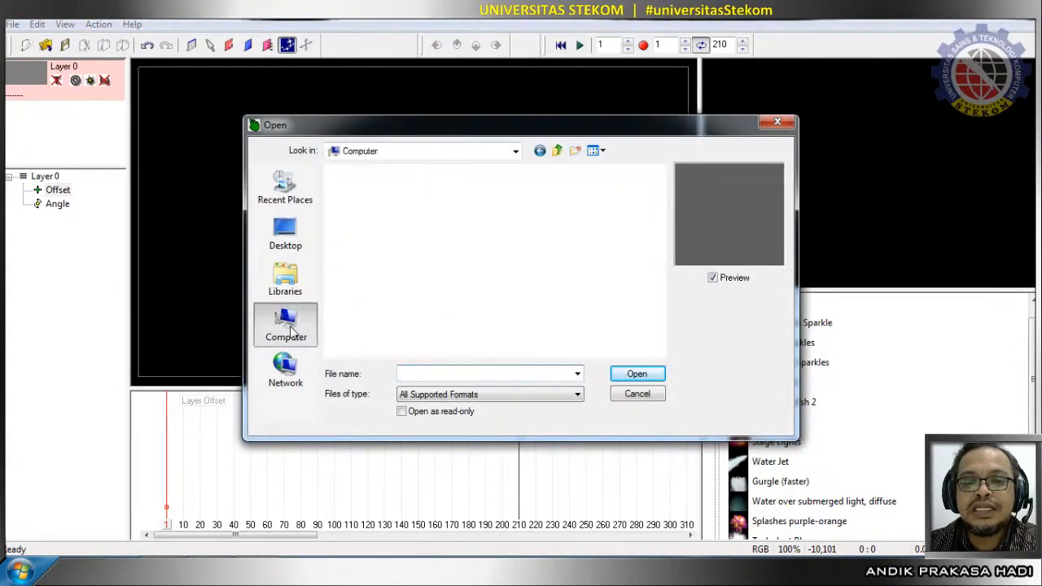
double_click(410, 247)
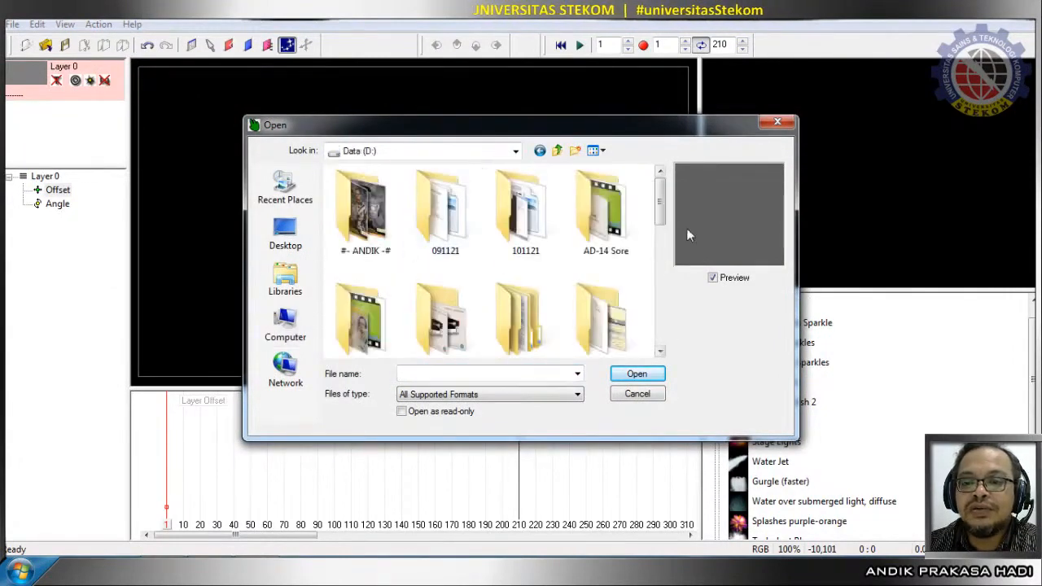
left_click_drag(661, 218, 664, 326)
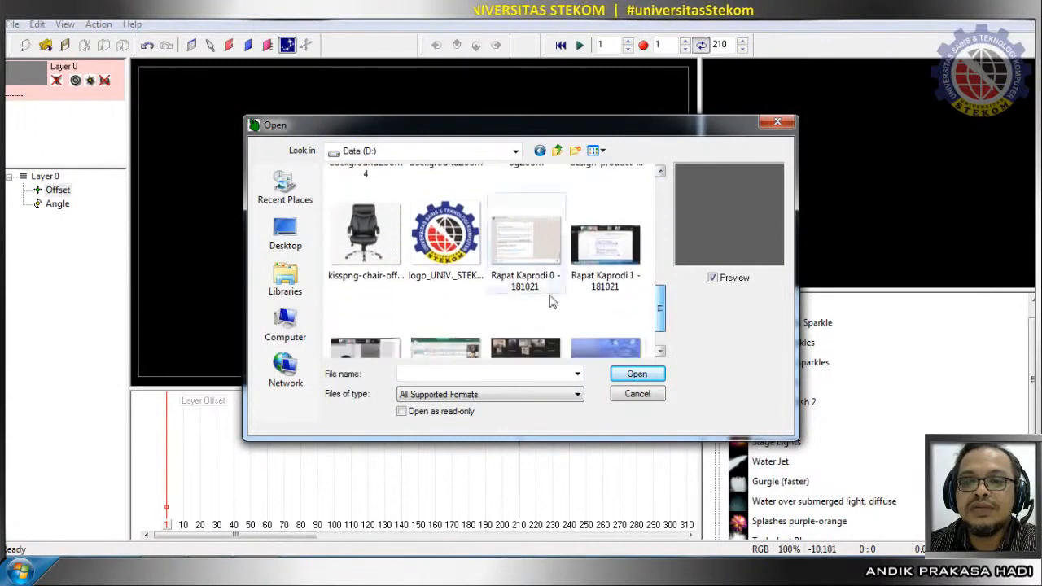
left_click(446, 238)
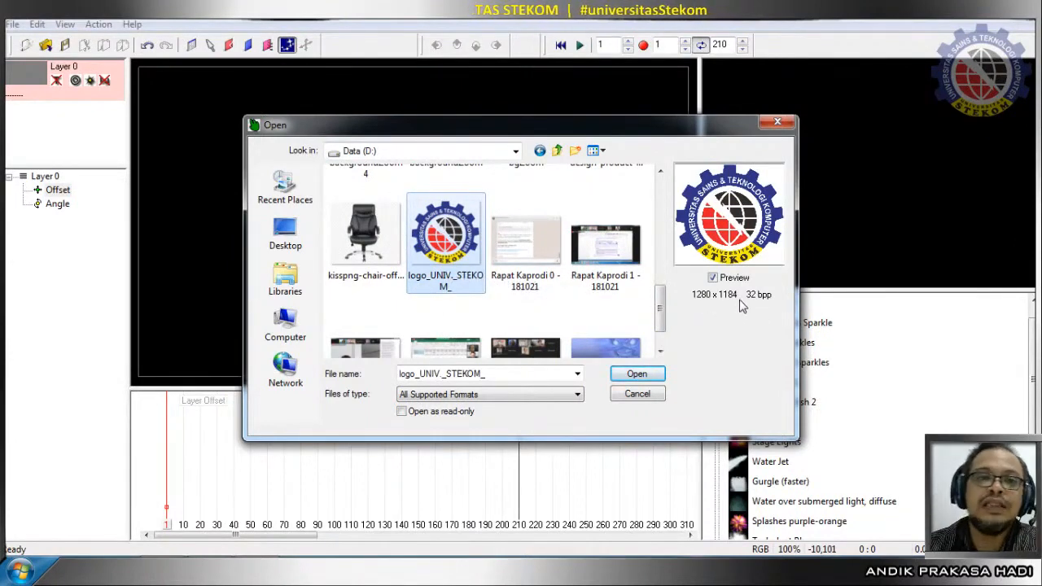
left_click(639, 376)
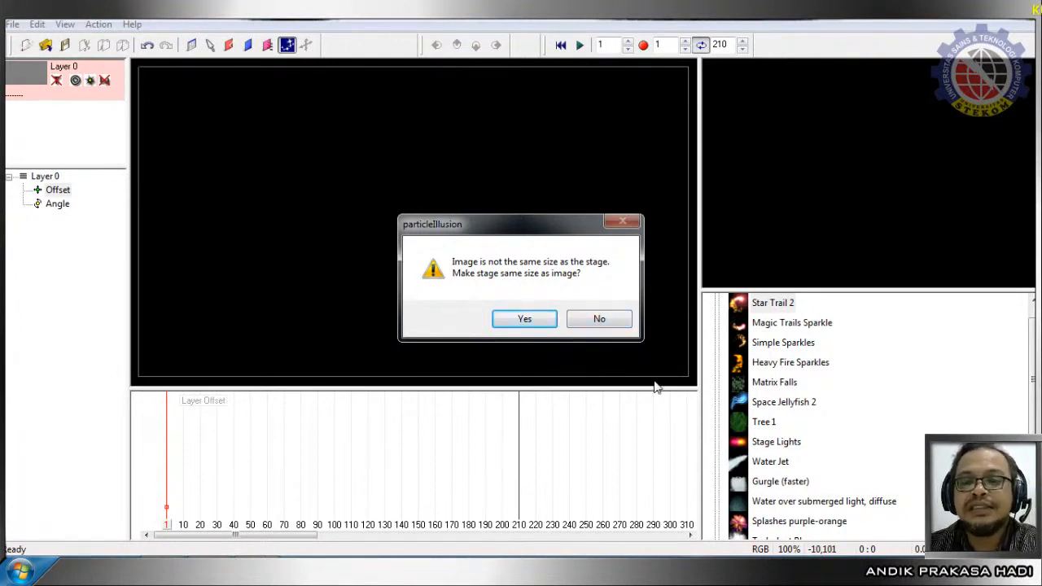
left_click(608, 318)
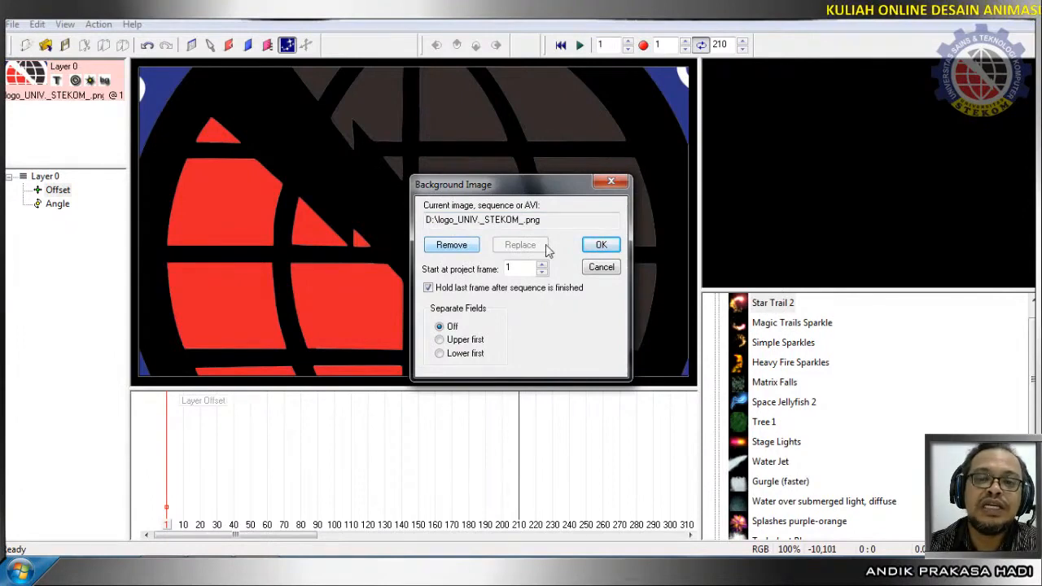
Remove the logo background image from Layer 0.
left_click(452, 245)
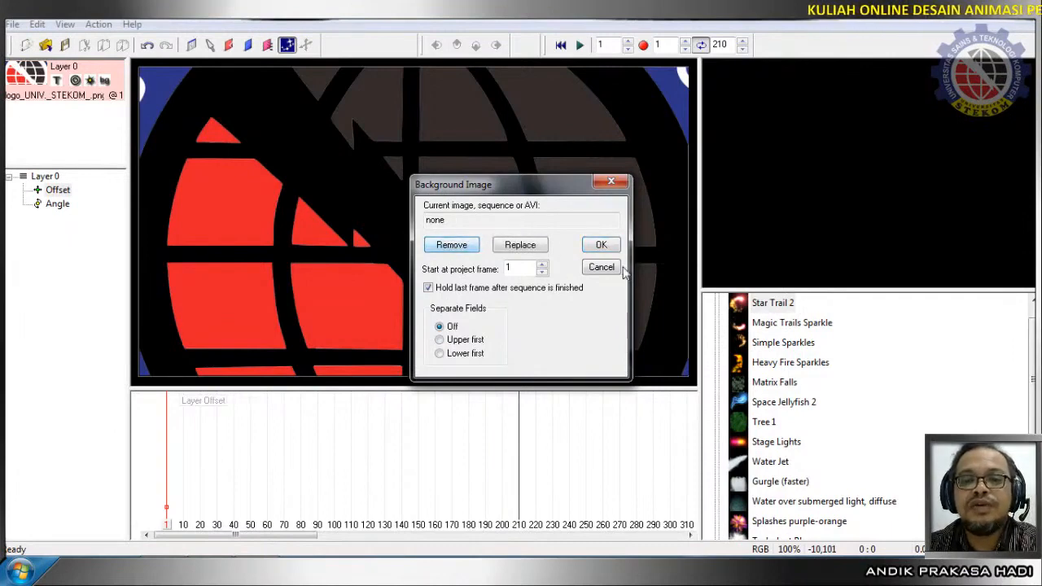
left_click(601, 248)
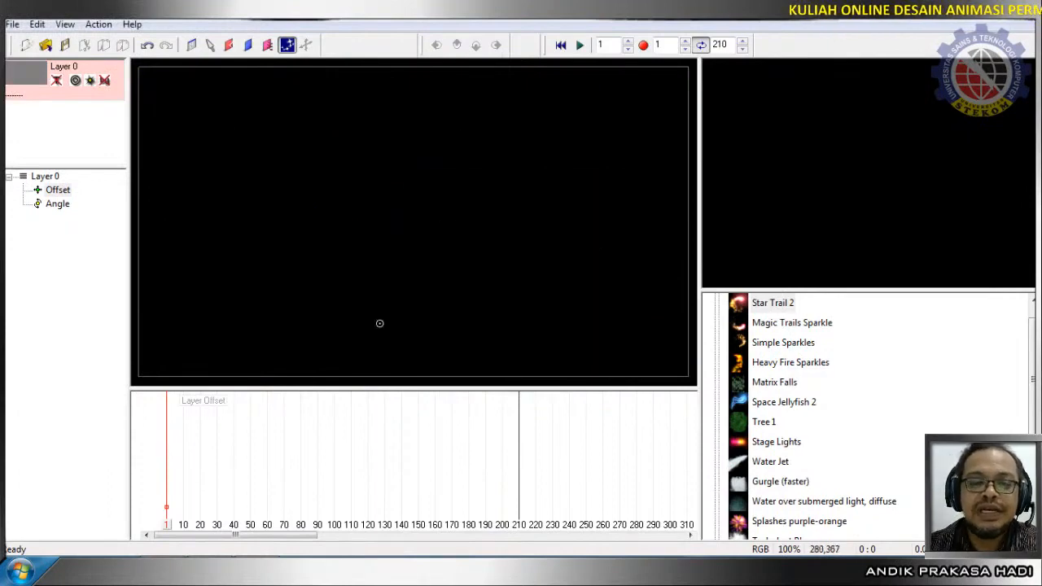
Browse to drive D: in Windows Explorer and open logo_UNIV._STEKOM_ in Adobe Photoshop CS6.
left_click(52, 570)
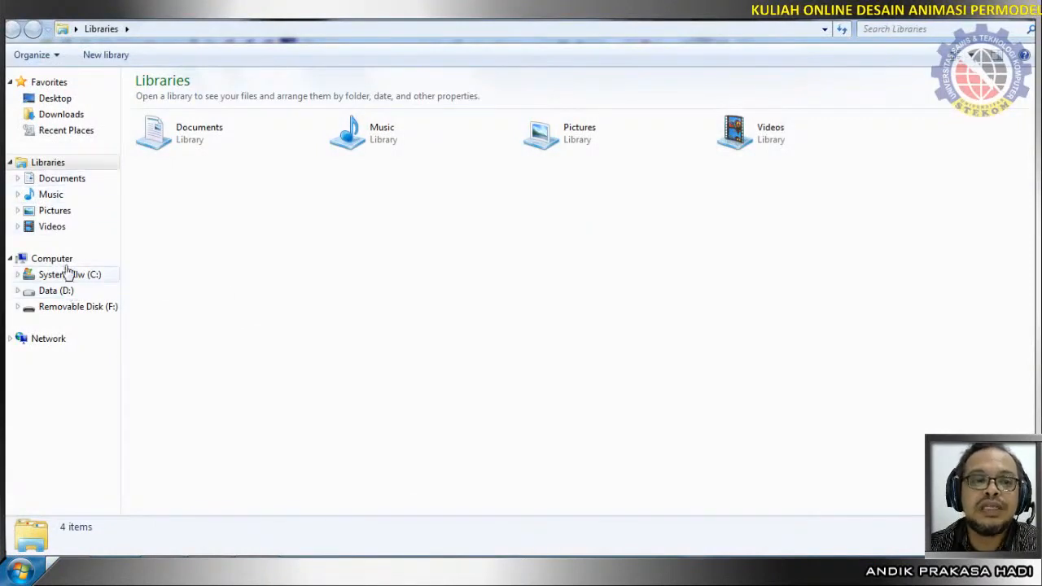
left_click(65, 293)
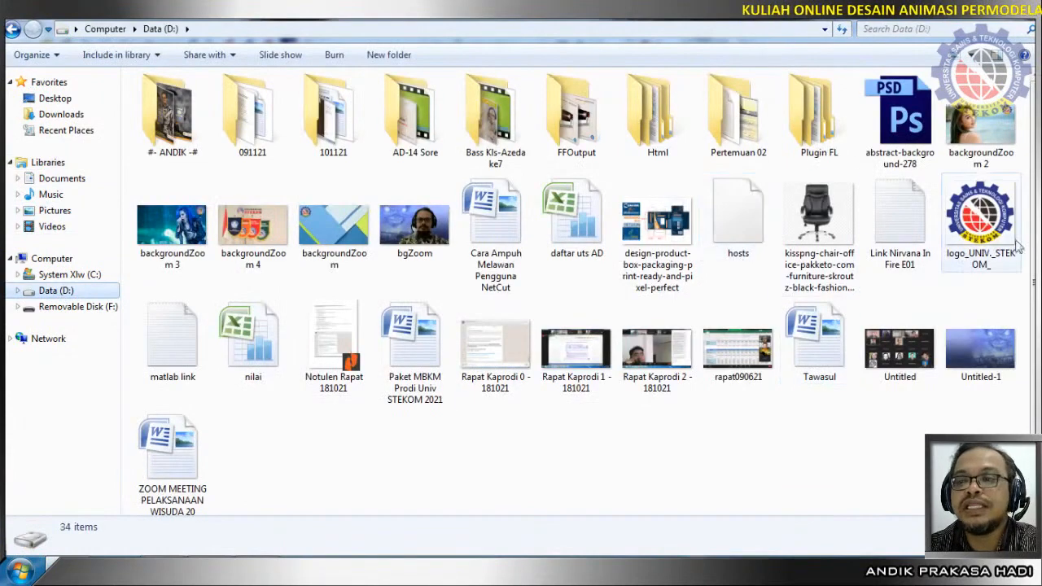
right_click(981, 232)
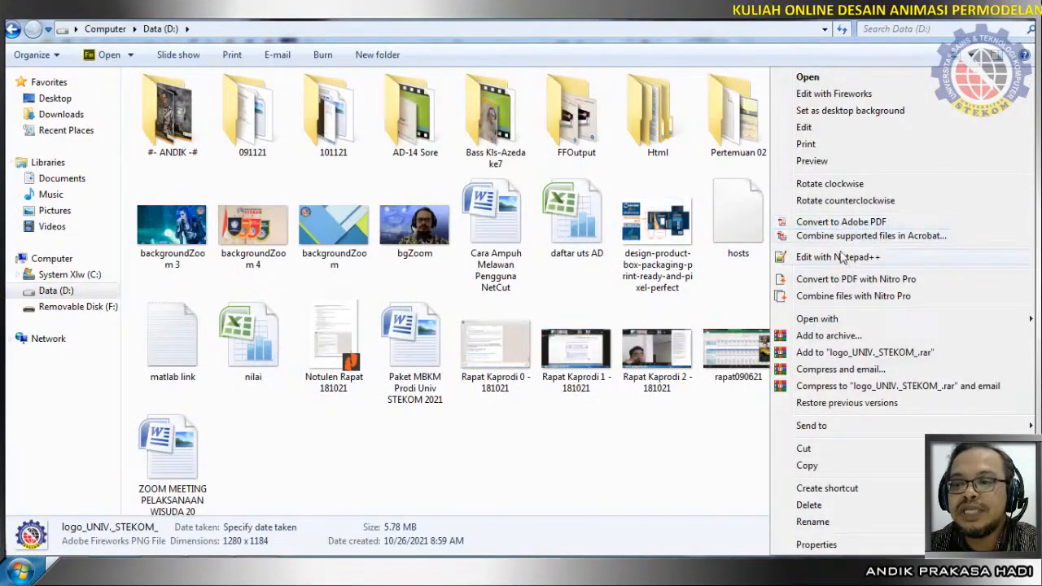
mouse_move(835, 319)
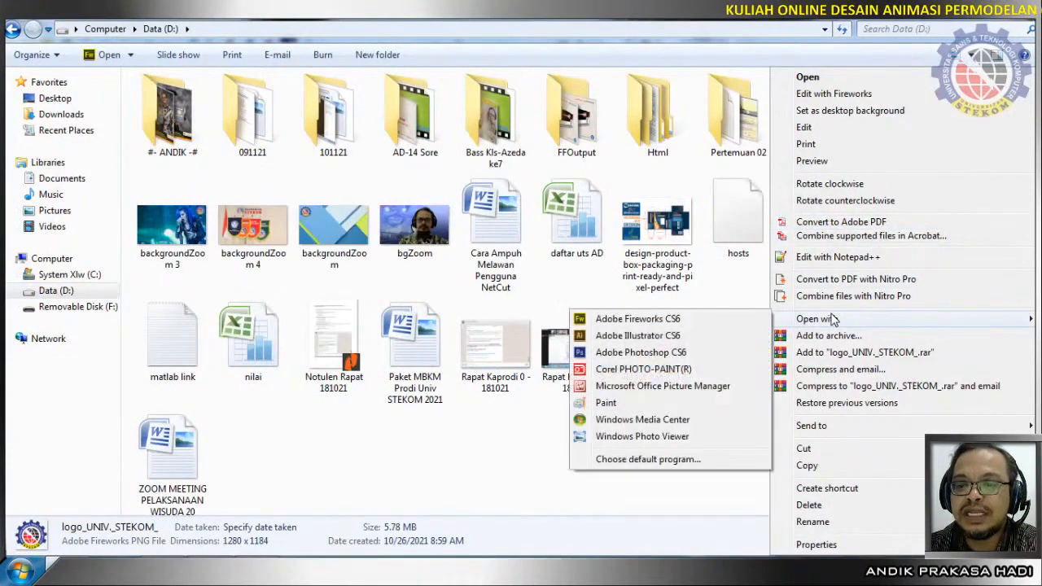
left_click(666, 355)
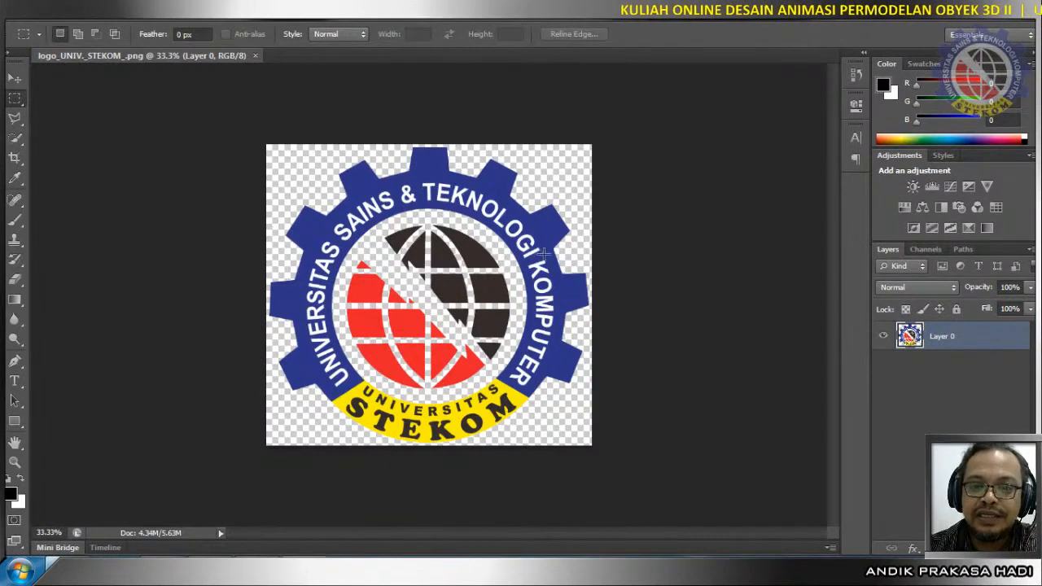
Resize the logo image to a width of 320 pixels with proportions constrained.
left_click(102, 10)
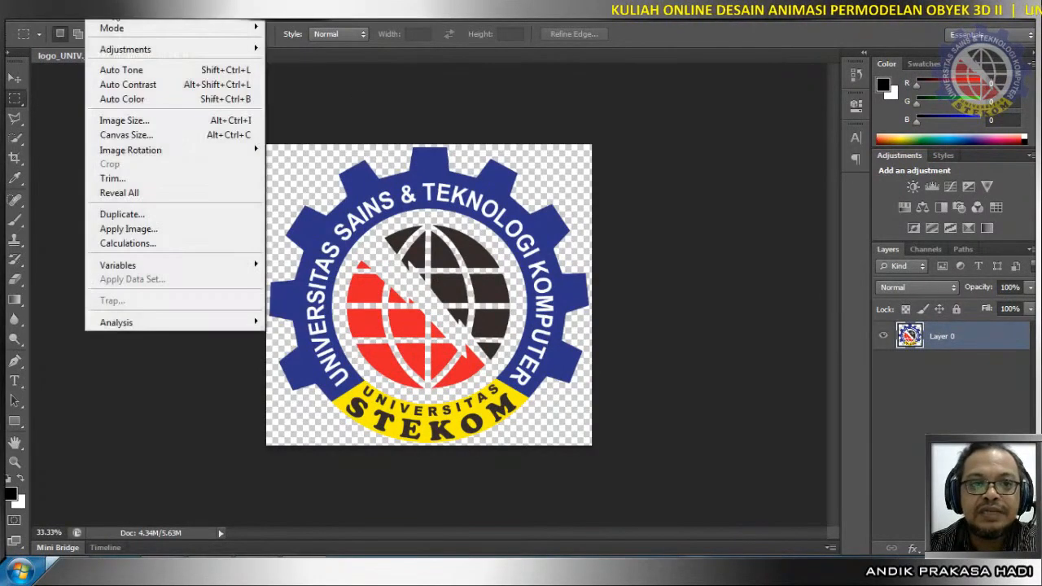
left_click(122, 121)
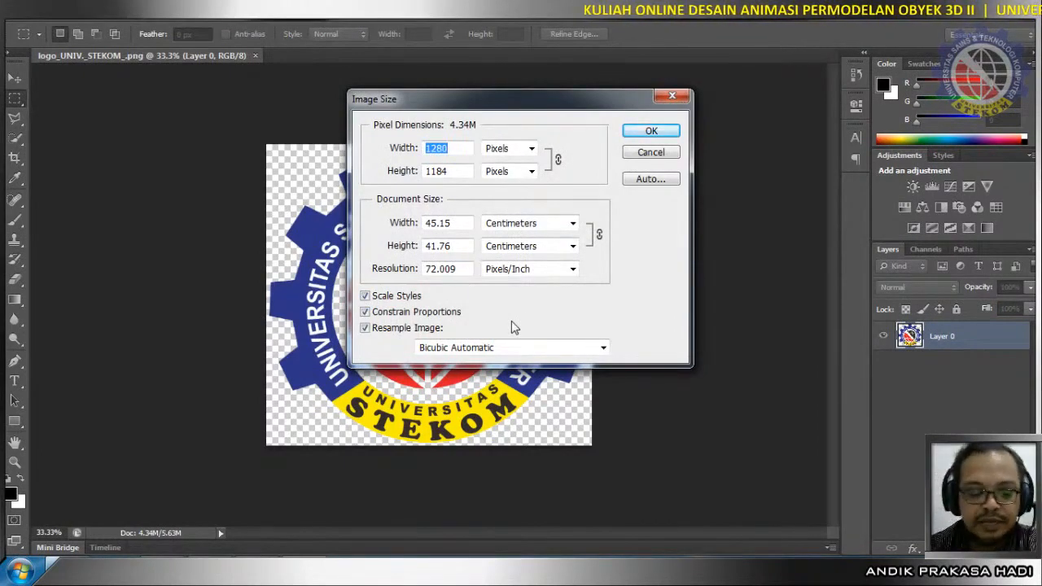
type("3")
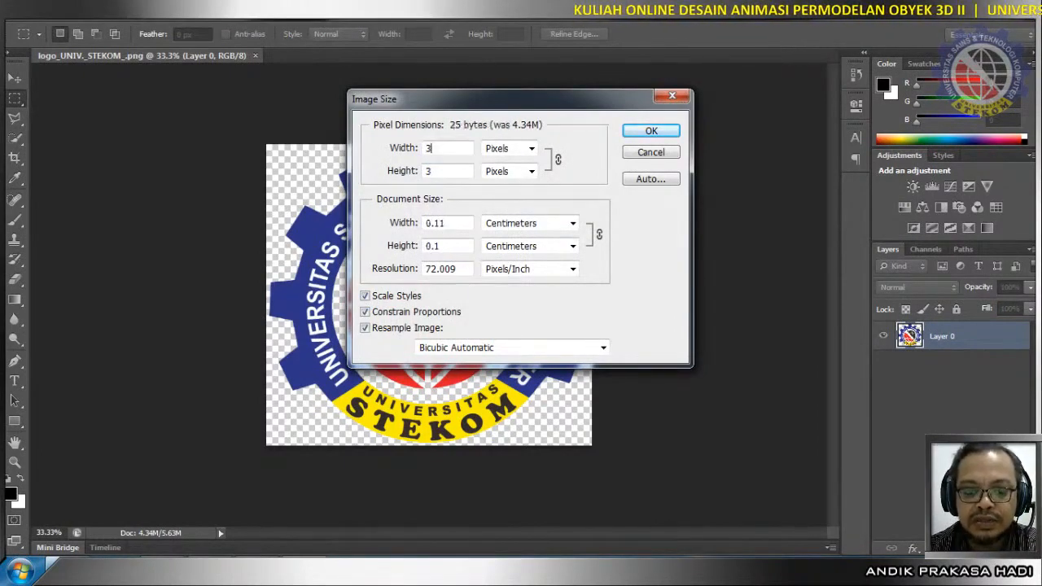
type("20")
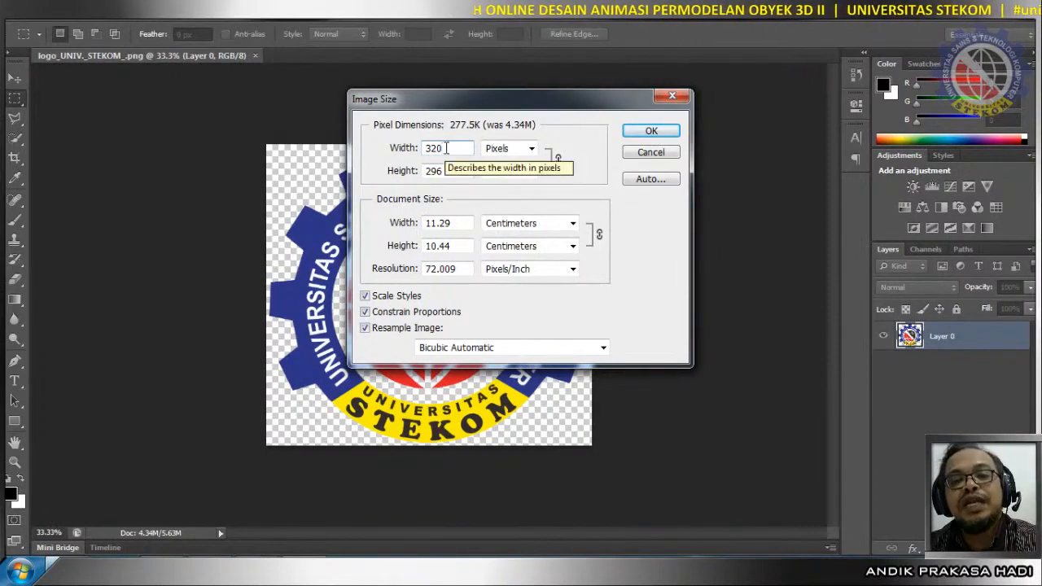
left_click(652, 132)
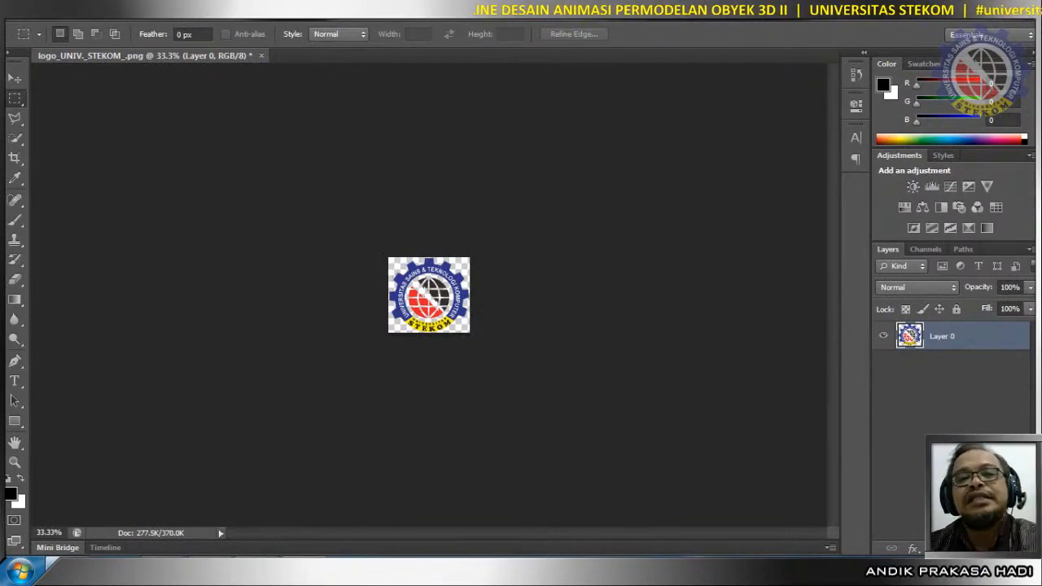
Save the resized logo as a PNG copy named logo_UNIV.png in the Pictures library, with smallest compression and interlacing.
left_click(45, 10)
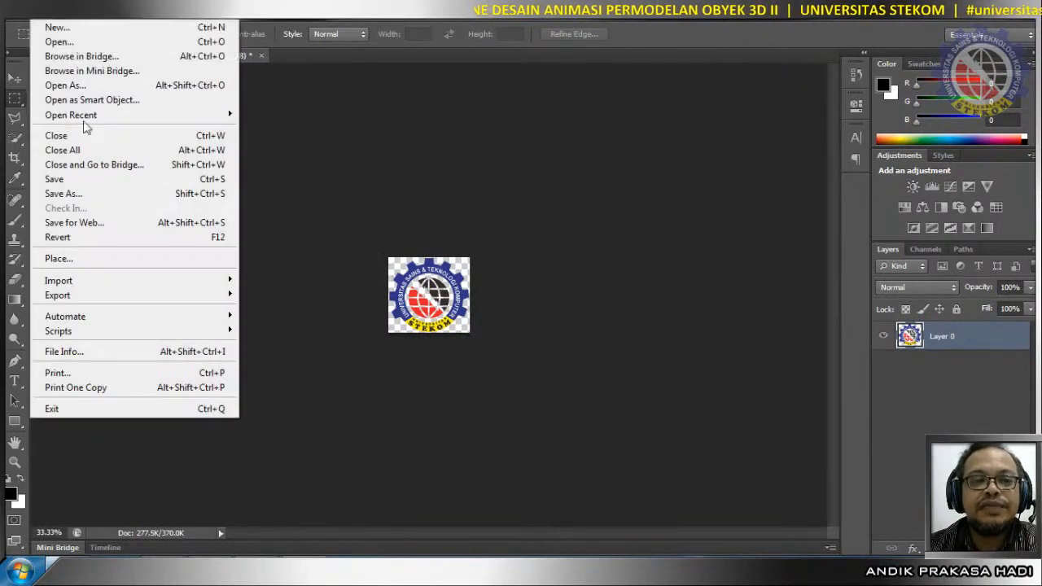
left_click(99, 194)
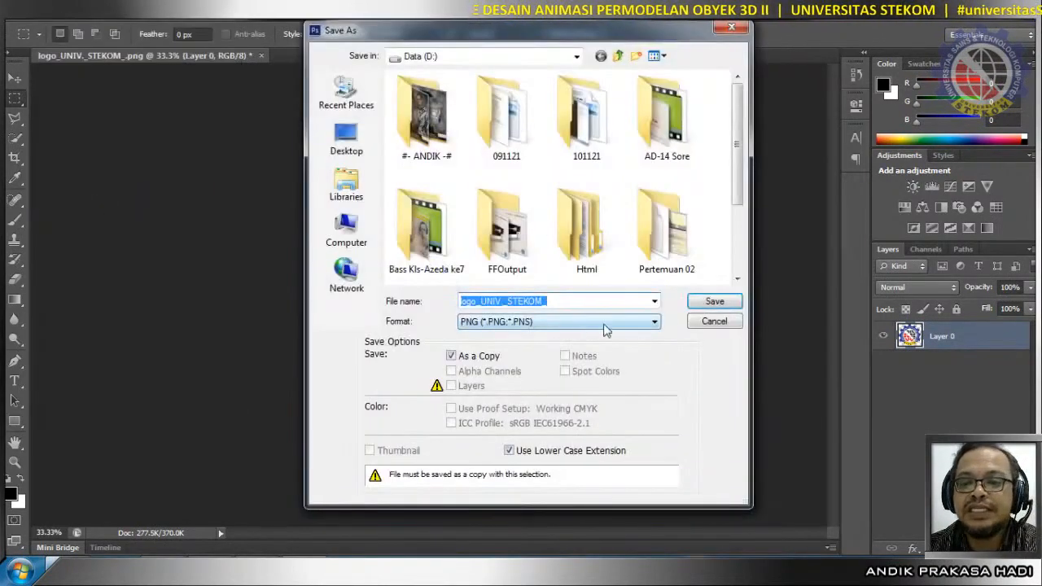
left_click(627, 324)
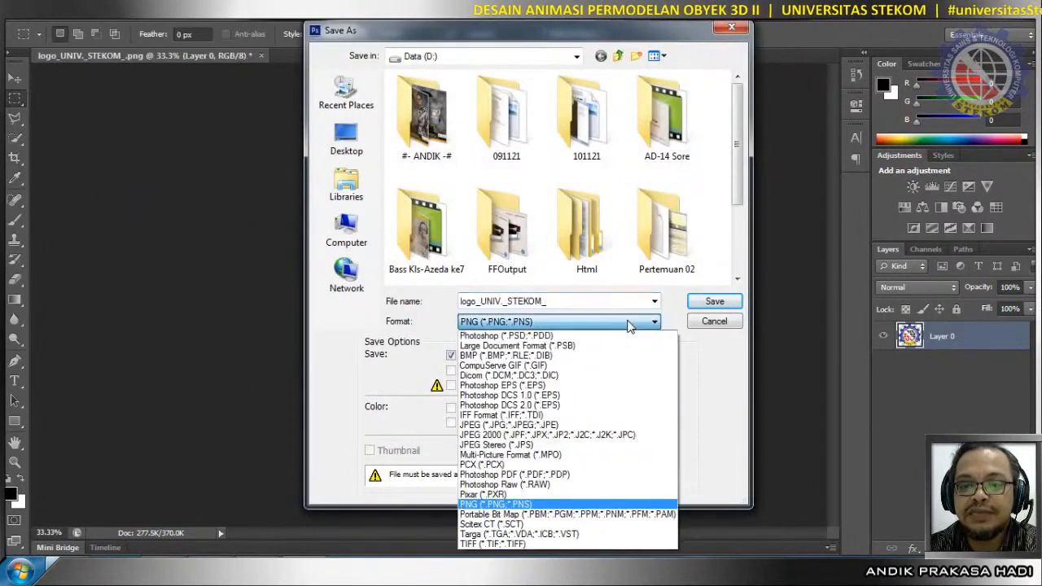
left_click(560, 504)
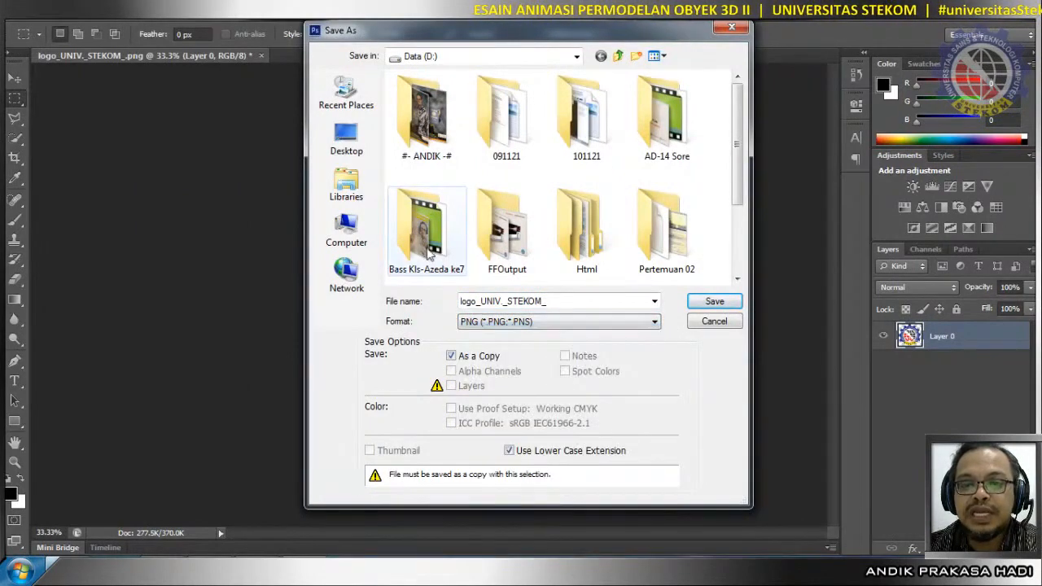
left_click(350, 186)
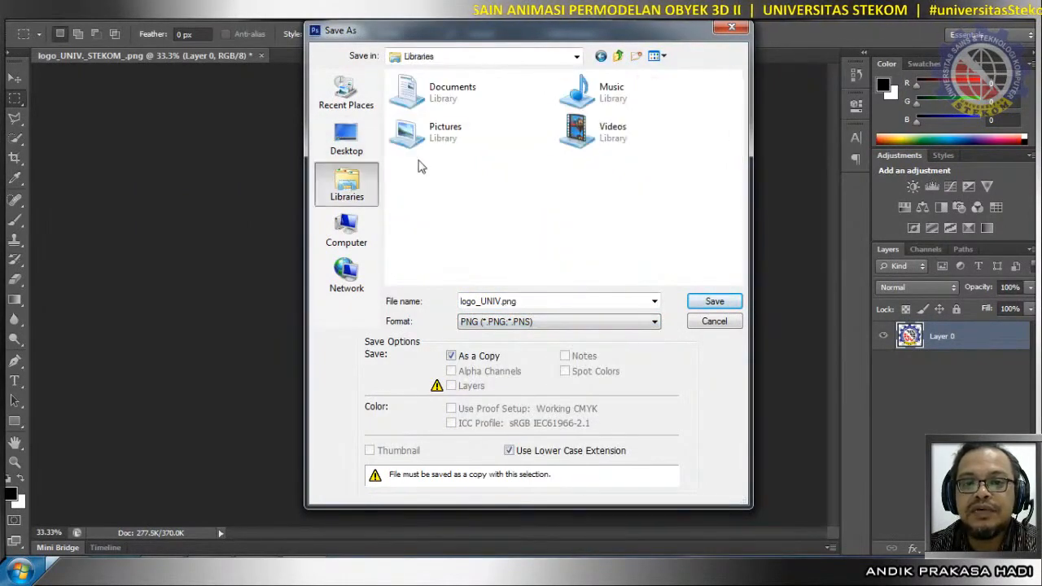
double_click(430, 138)
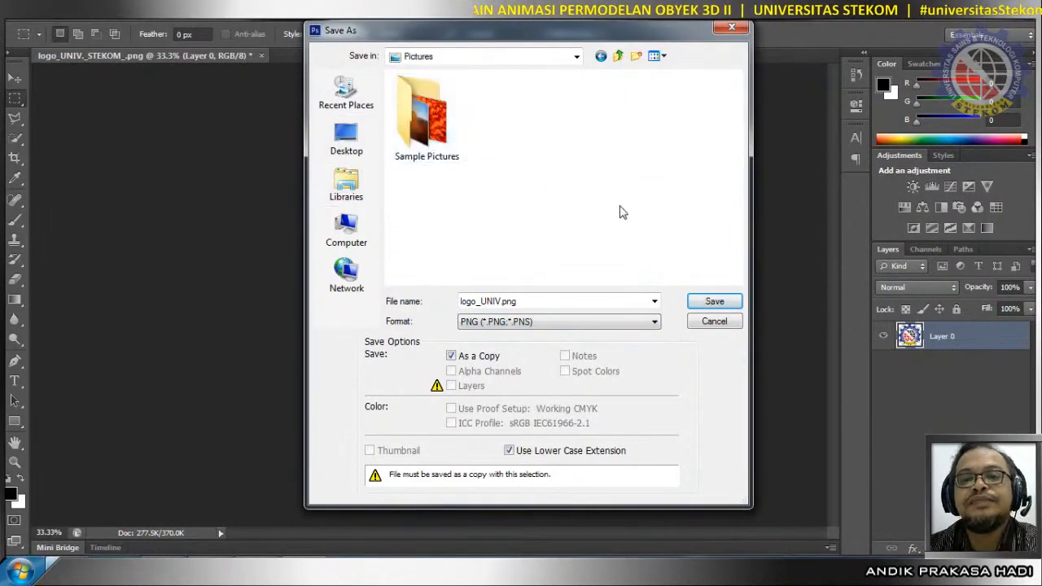
left_click(717, 302)
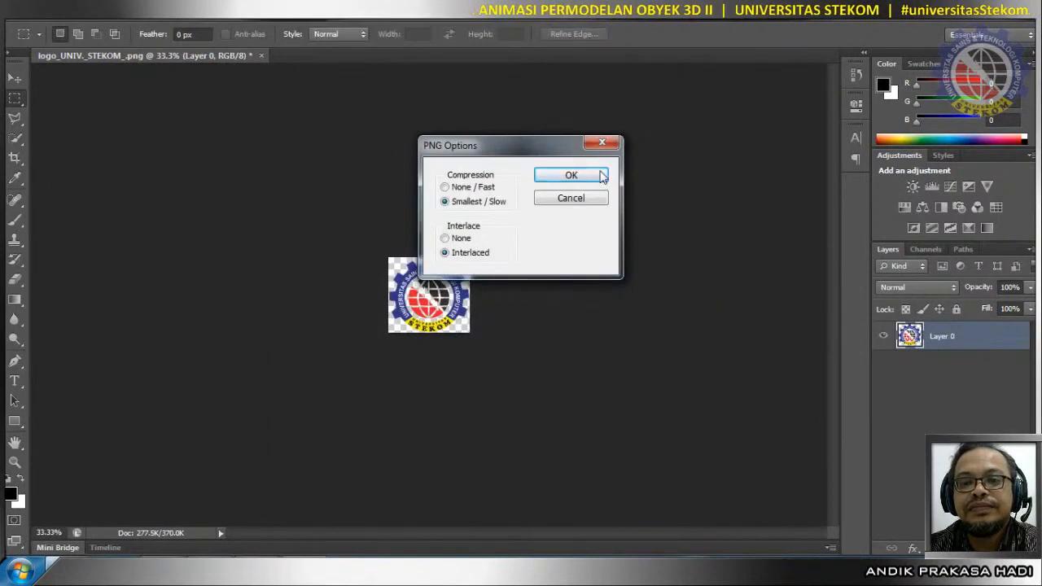
left_click(597, 174)
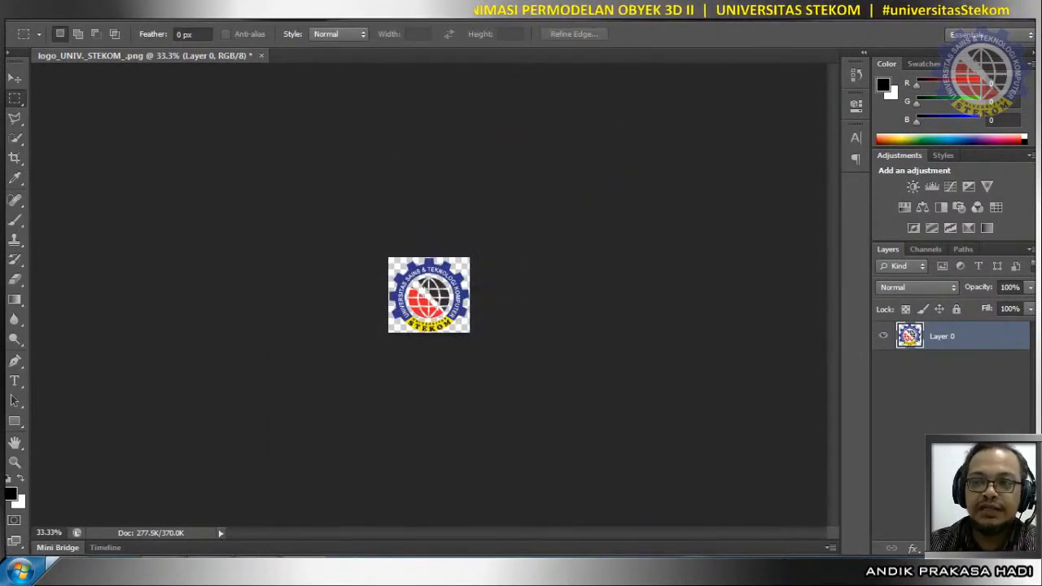
Quit Photoshop and return to the particleIllusion project.
key("ctrl+q")
left_click(530, 226)
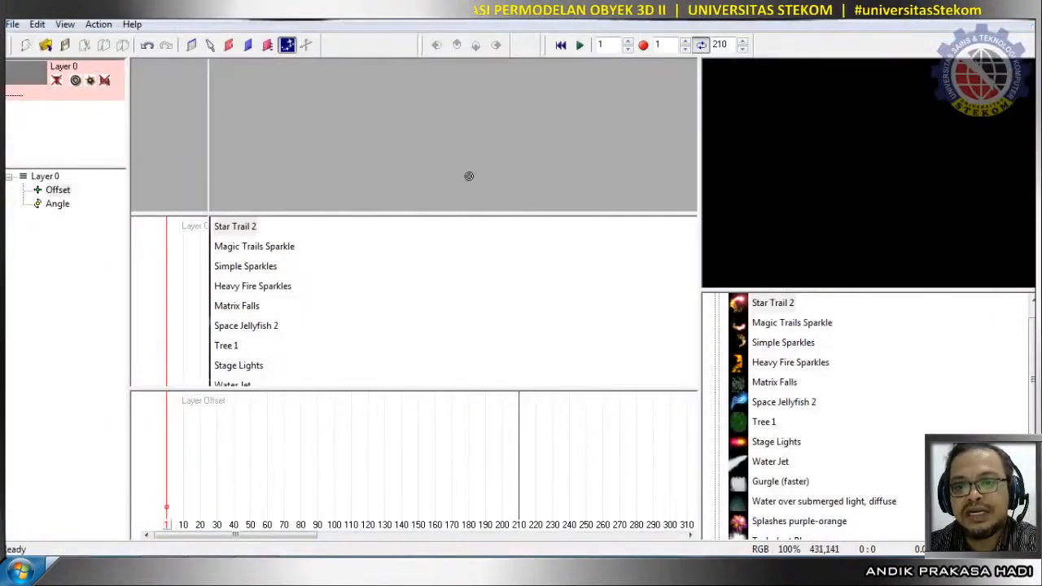
left_click(469, 176)
key("Delete")
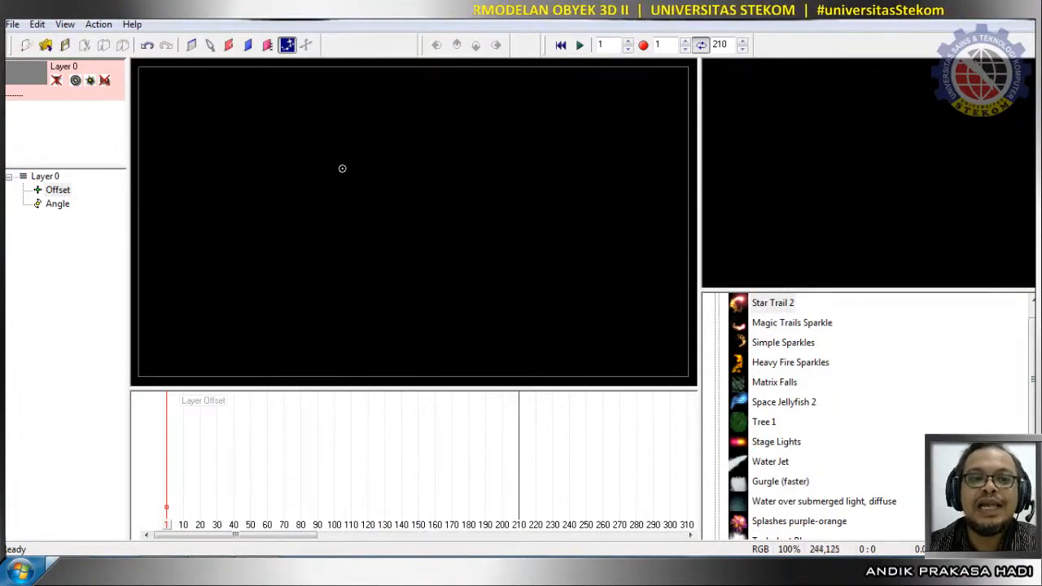
Open logo_UNIV from the Pictures library as the background image of Layer 0.
right_click(28, 75)
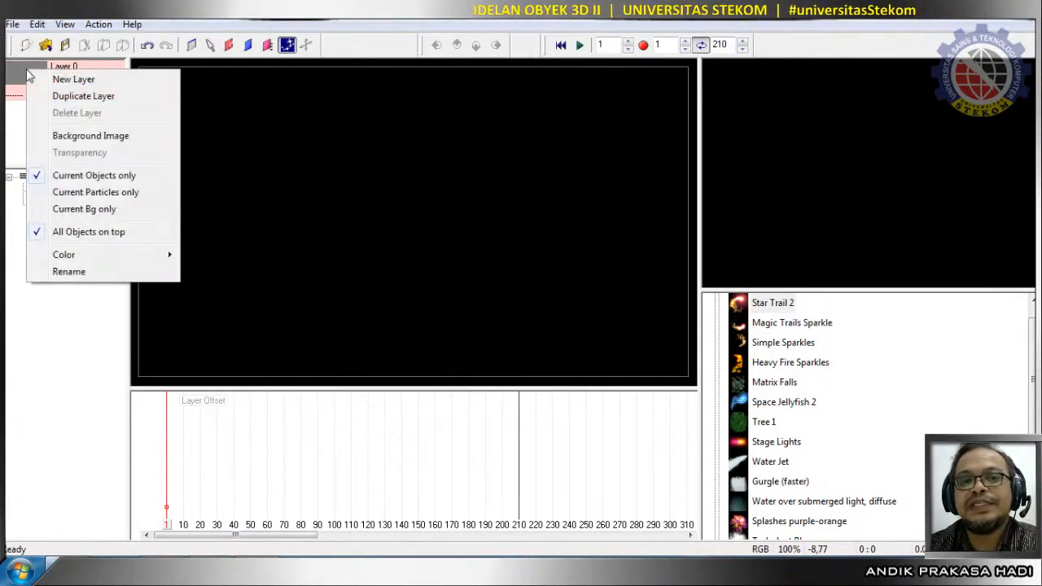
right_click(298, 136)
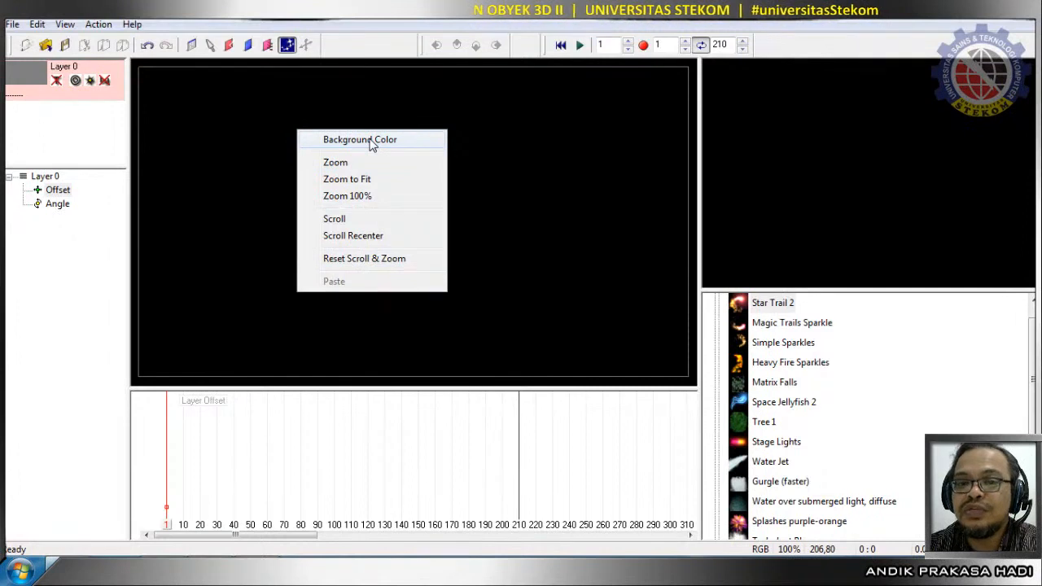
left_click(24, 70)
right_click(24, 68)
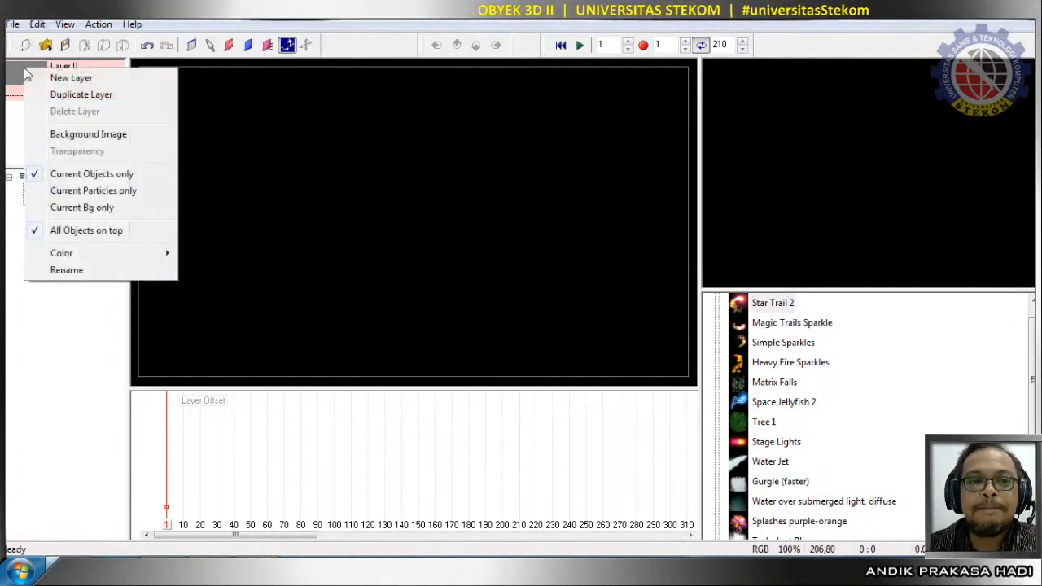
left_click(71, 137)
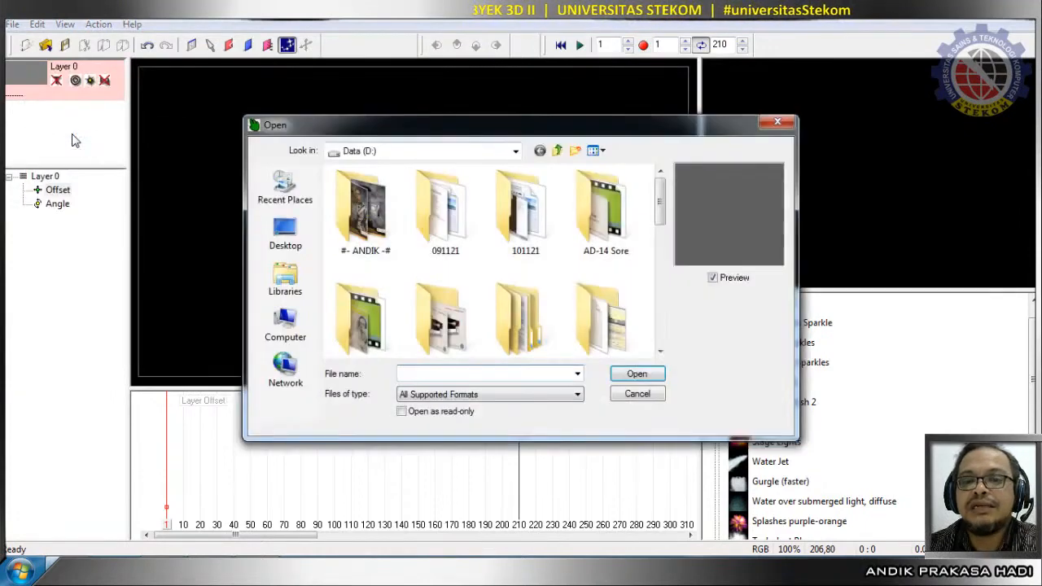
left_click(284, 277)
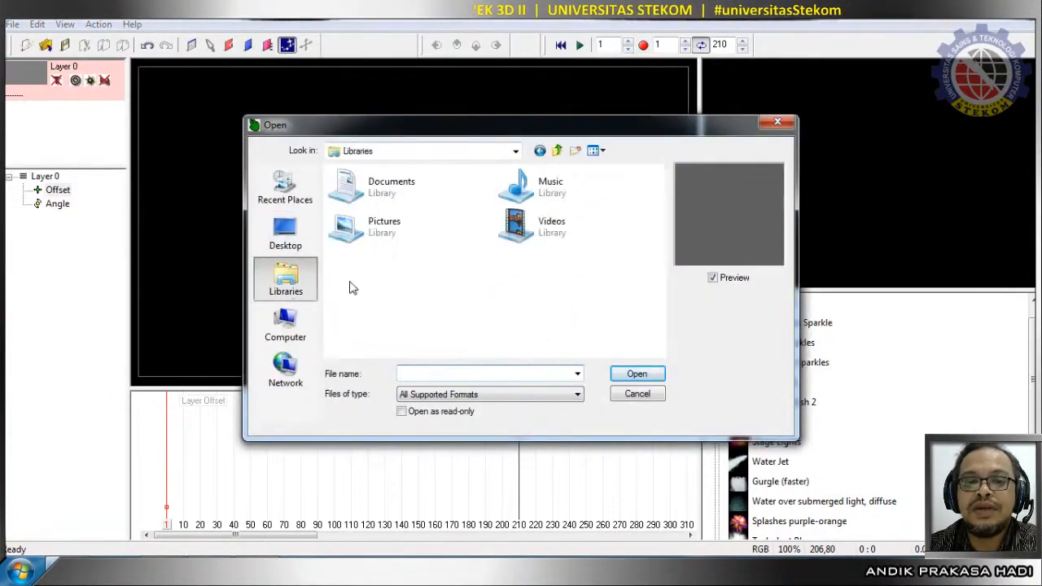
double_click(388, 233)
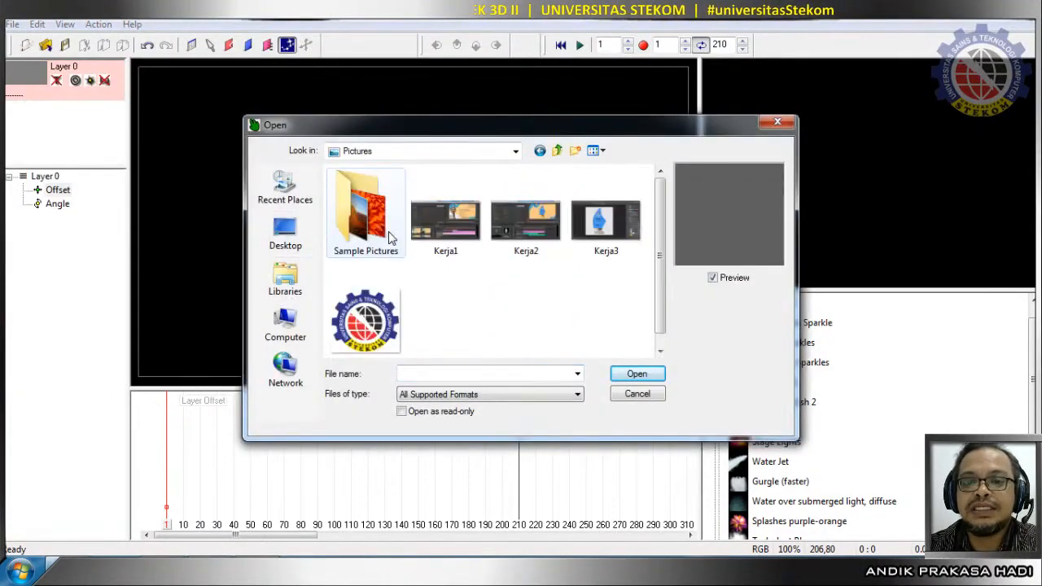
left_click(383, 326)
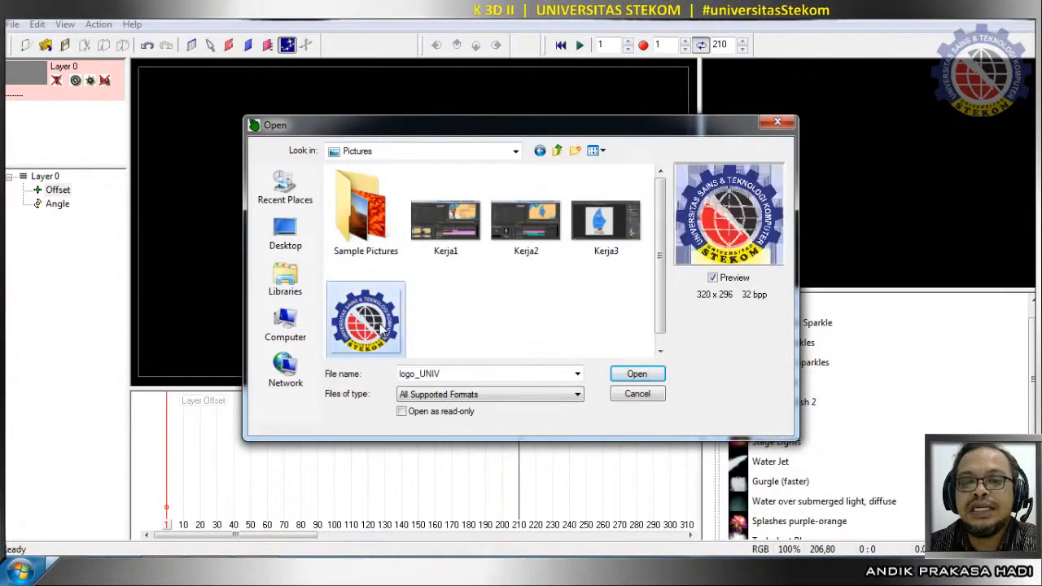
left_click(640, 380)
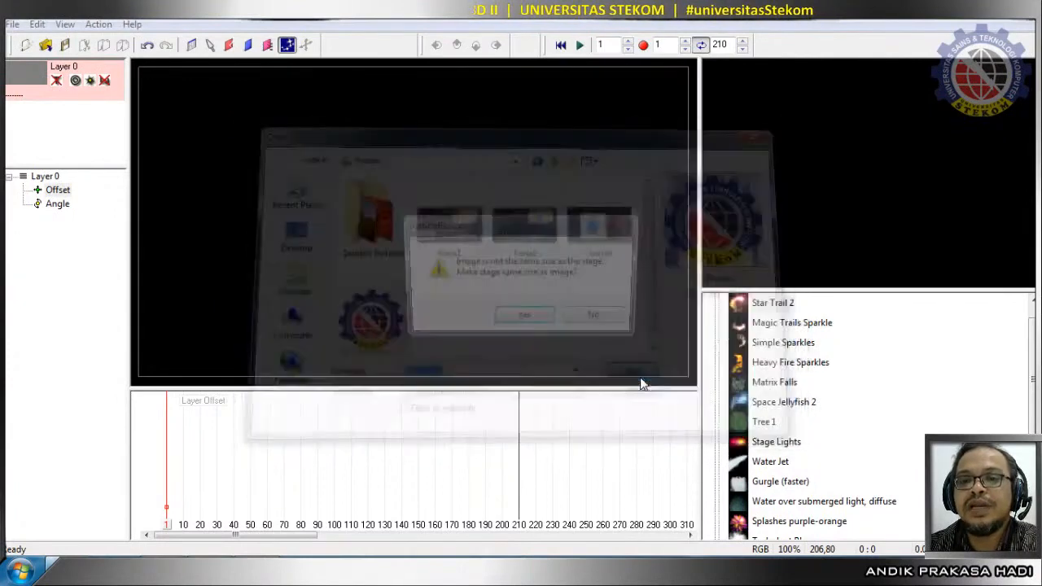
Decline resizing the stage to the image and accept the background settings with start frame 1, last frame held and separate fields off.
left_click(598, 322)
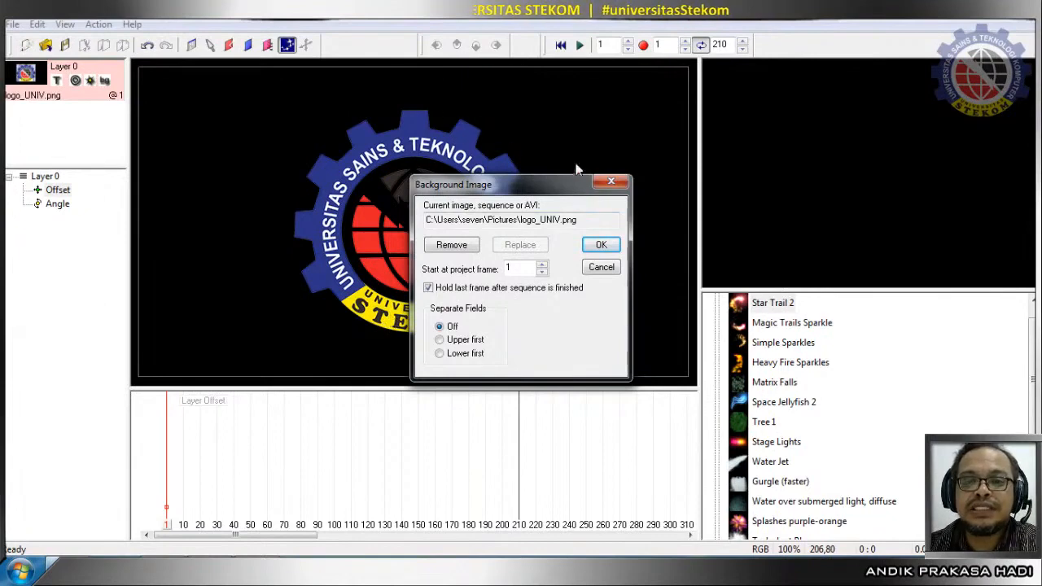
left_click(601, 245)
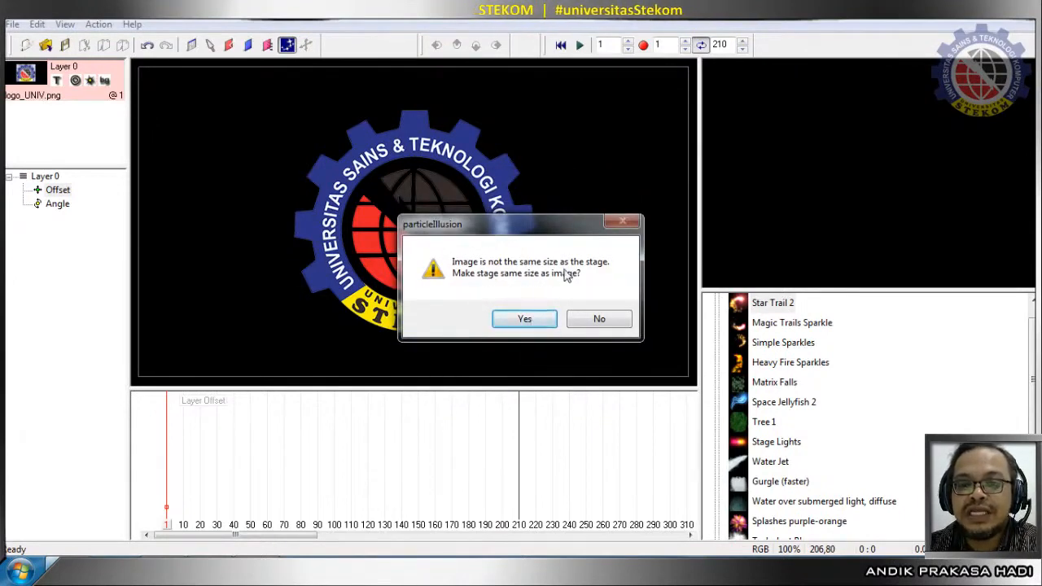
left_click(600, 320)
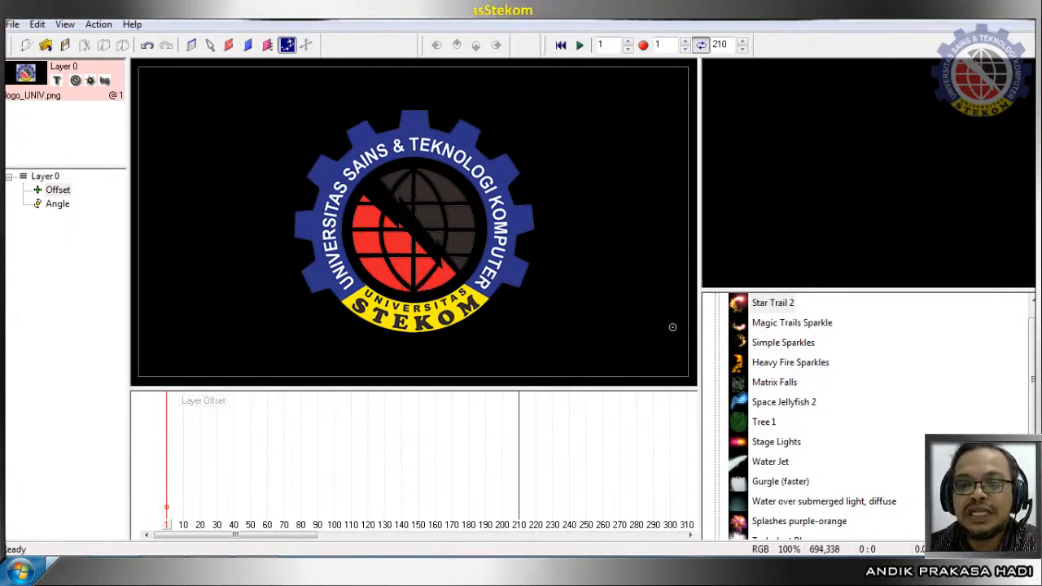
Add a Simple Sparkles emitter at the globe's bottom centre in frame 1 and move it to about 303,284 at frame 10.
left_click(782, 348)
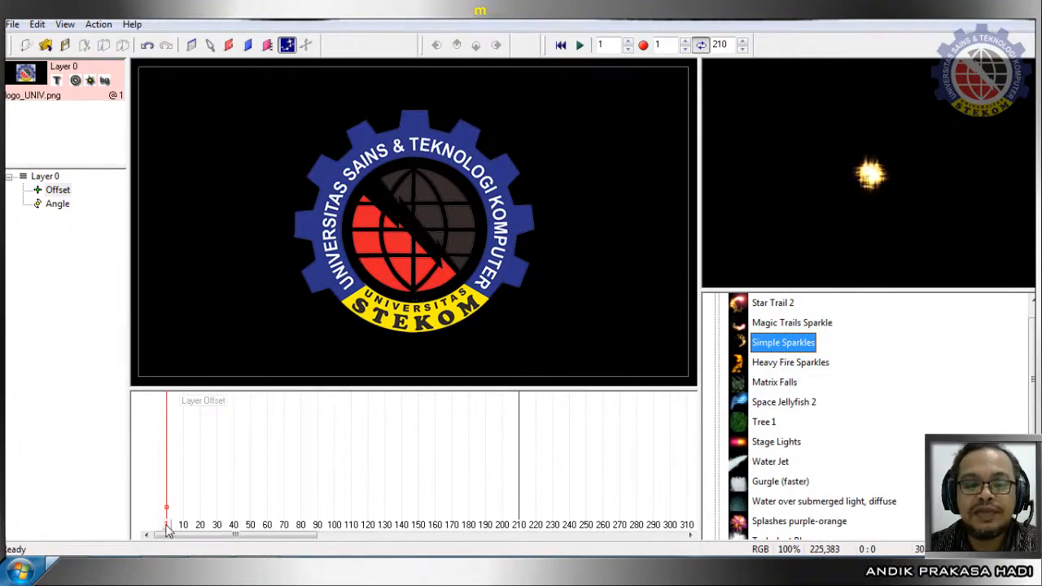
left_click(414, 297)
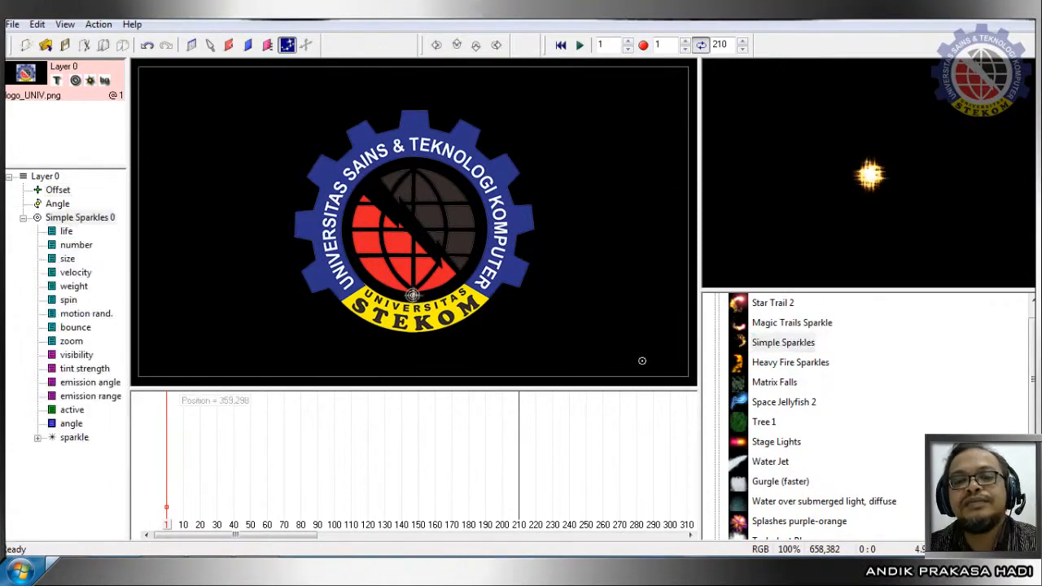
left_click(173, 531)
left_click_drag(173, 531, 184, 534)
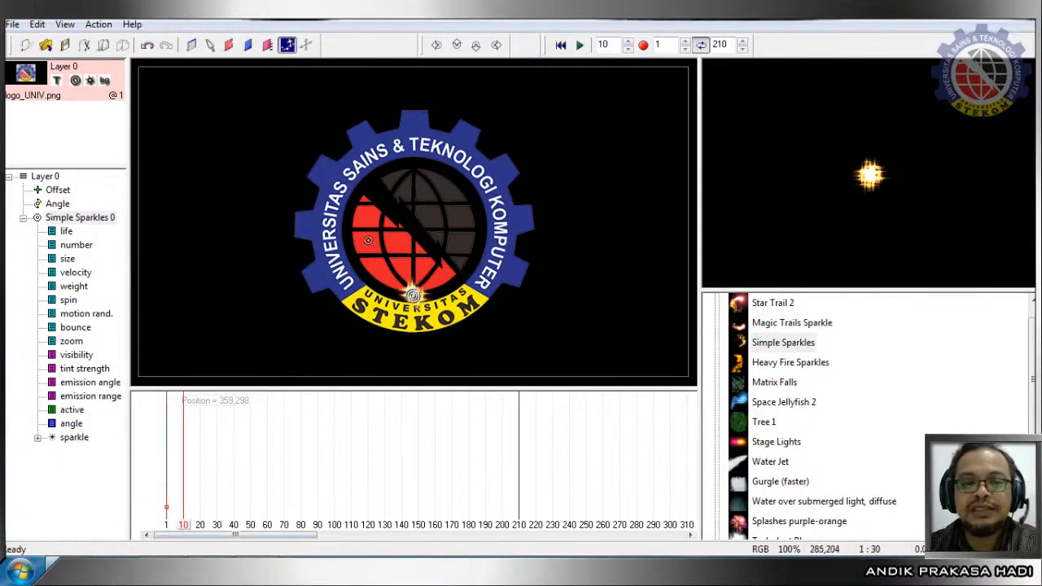
left_click(211, 45)
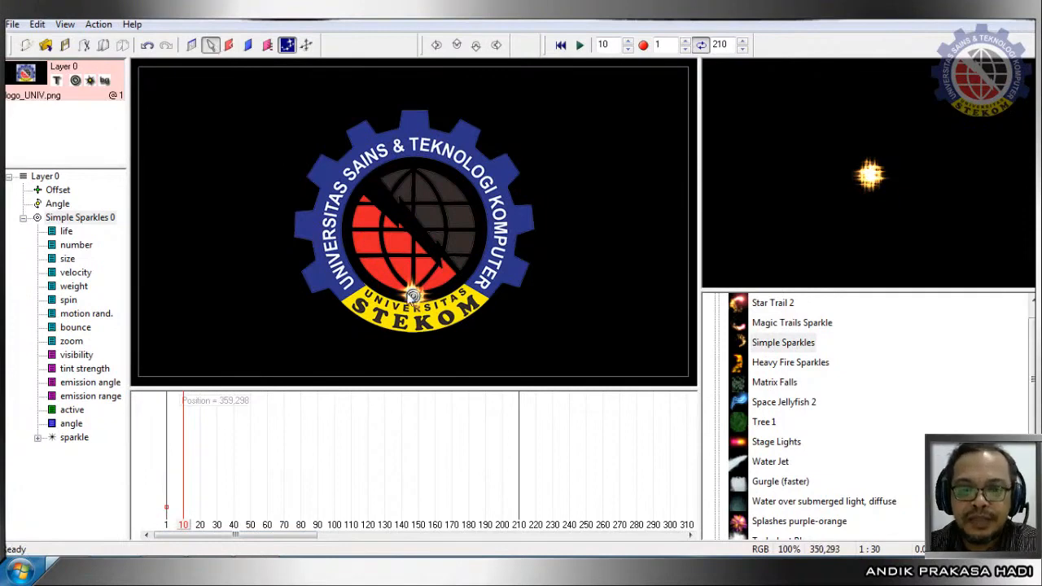
left_click_drag(412, 297, 370, 287)
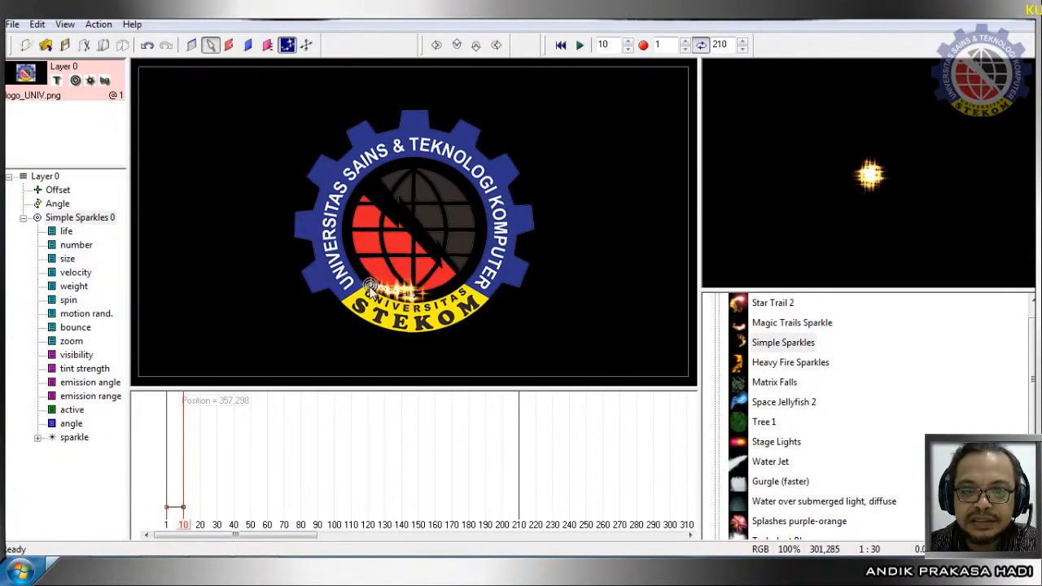
Keyframe the emitter up the globe's left edge, at about 272,228 in frame 20 and about 279,167 in frame 31.
left_click(181, 525)
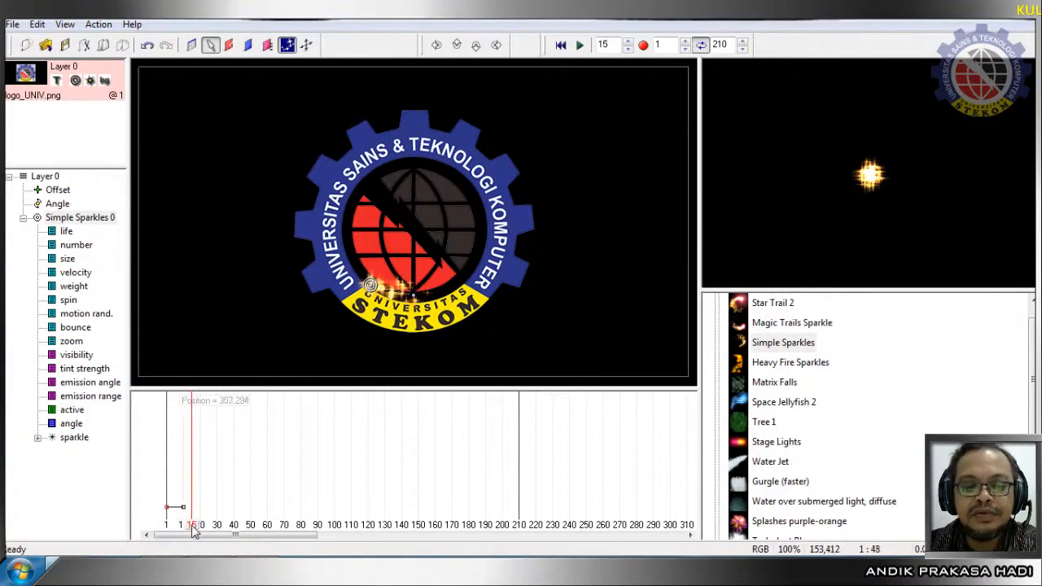
left_click(202, 527)
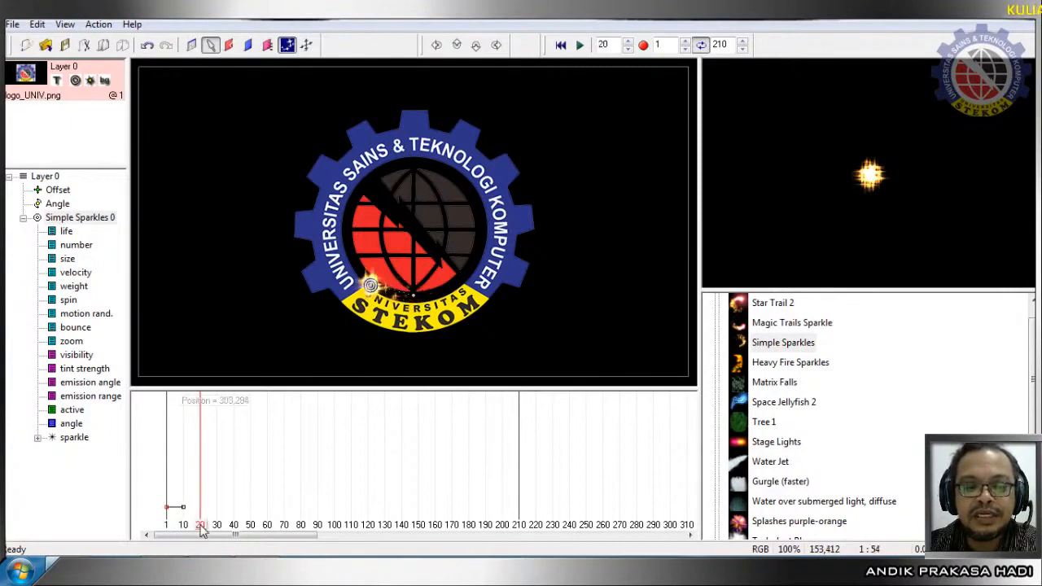
left_click_drag(370, 287, 346, 244)
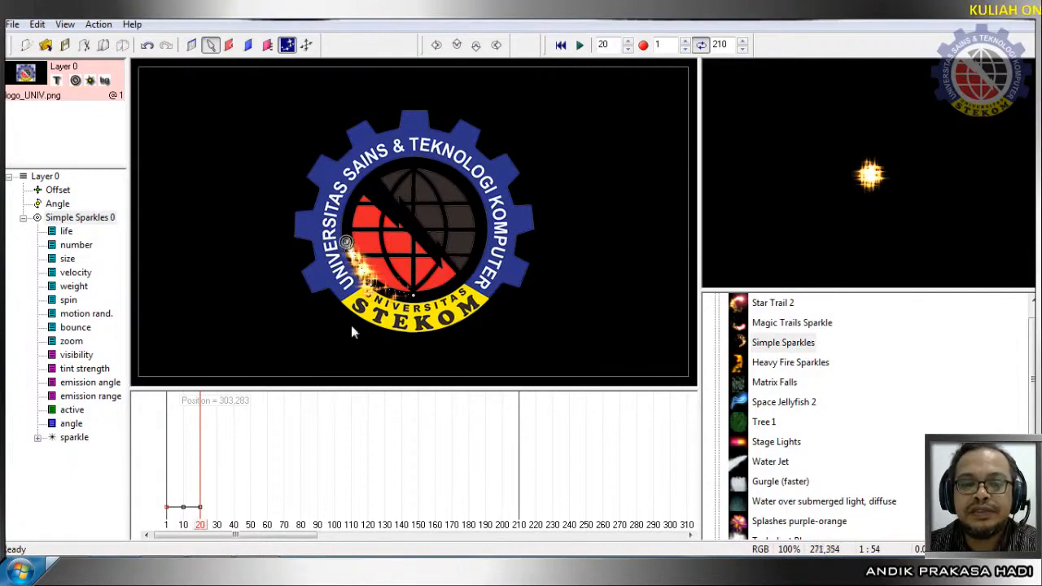
left_click(217, 525)
left_click_drag(216, 525, 218, 525)
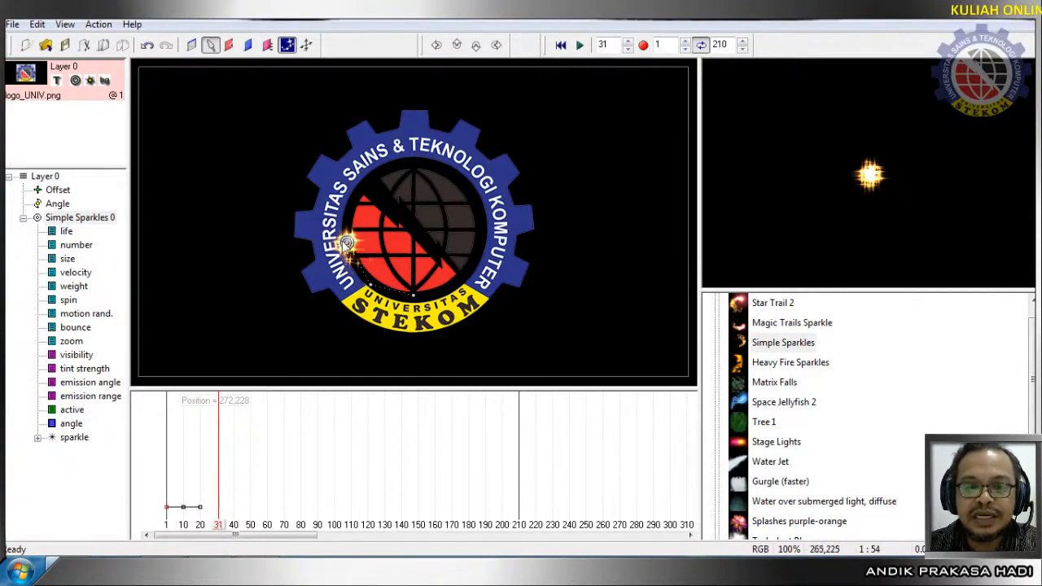
left_click_drag(347, 242, 352, 199)
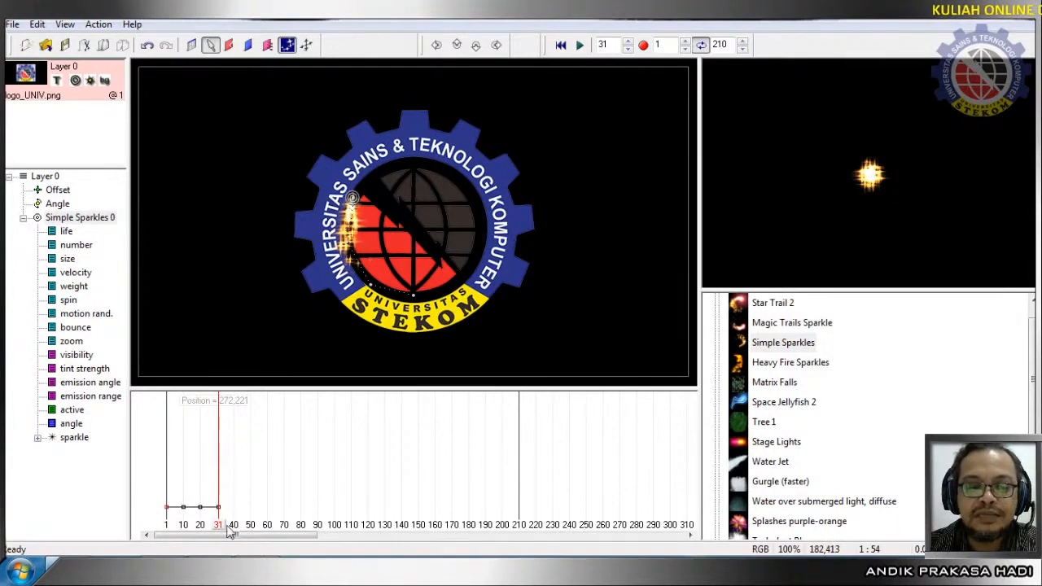
Hide the particles on the stage and keyframe the emitter along the globe's upper-left edge at frame 40 and top centre at frame 50.
left_click(288, 46)
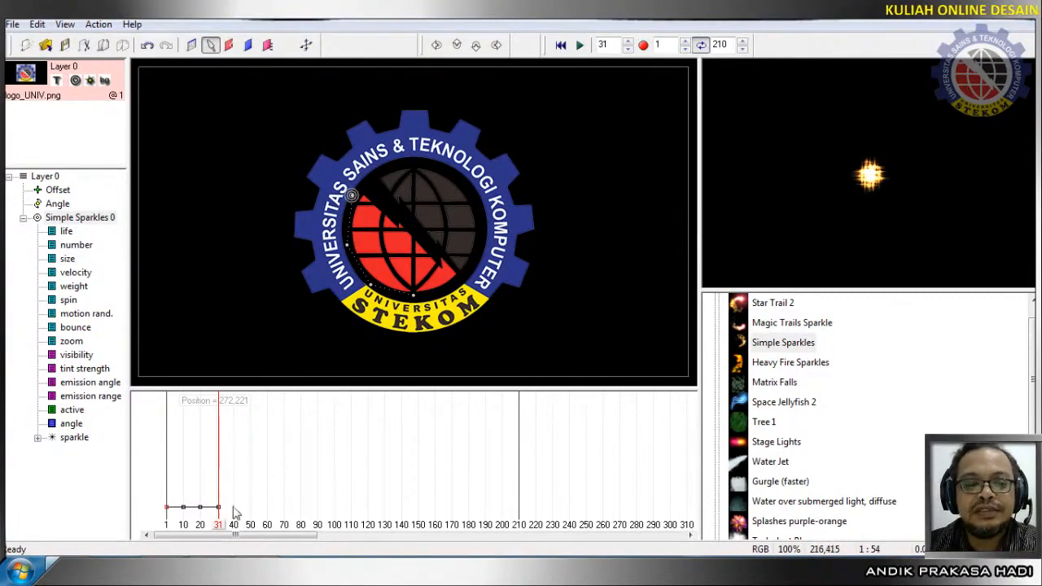
left_click_drag(220, 536, 234, 537)
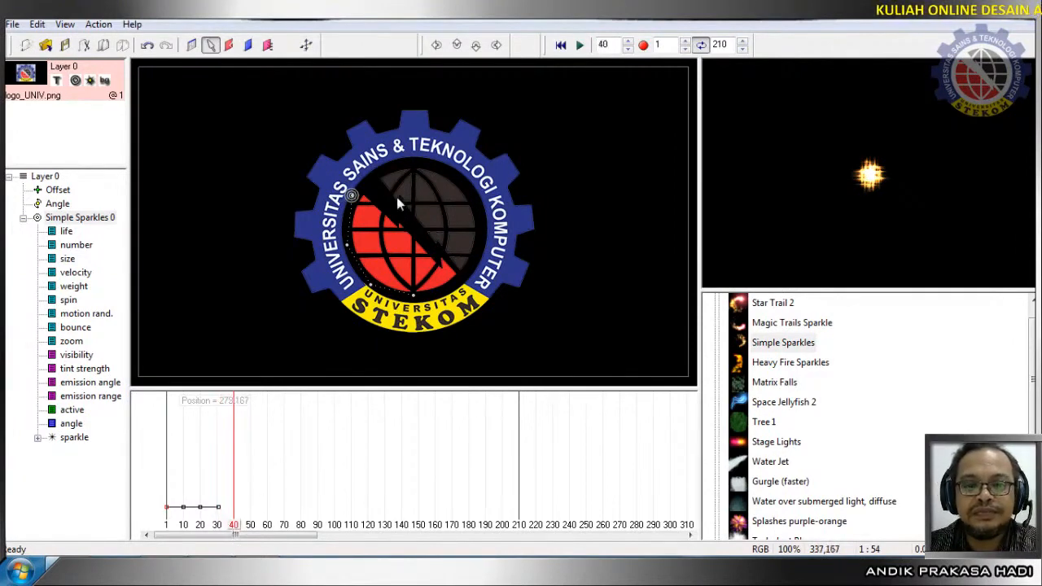
left_click_drag(352, 194, 379, 171)
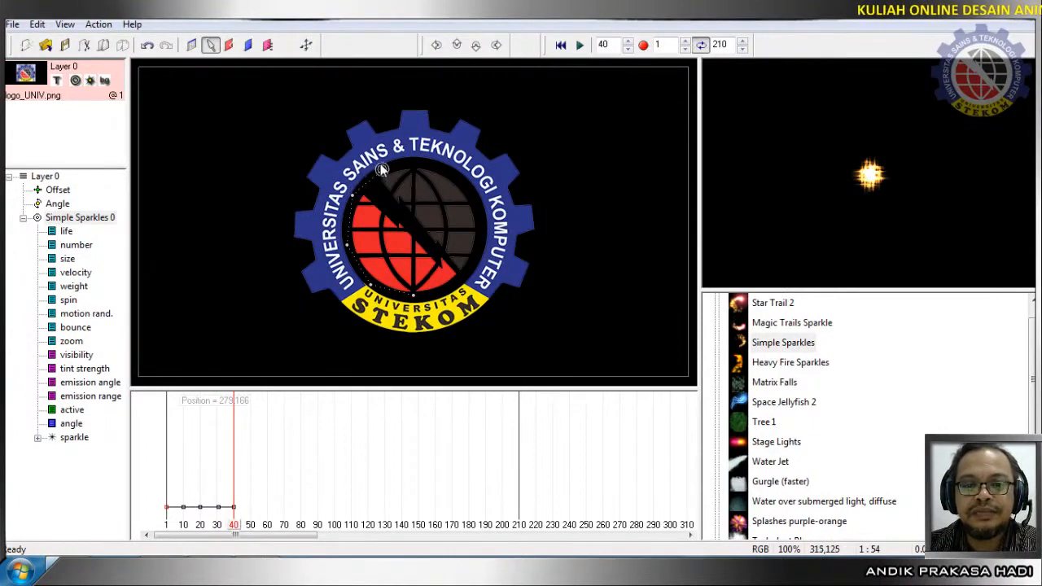
left_click_drag(234, 525, 250, 525)
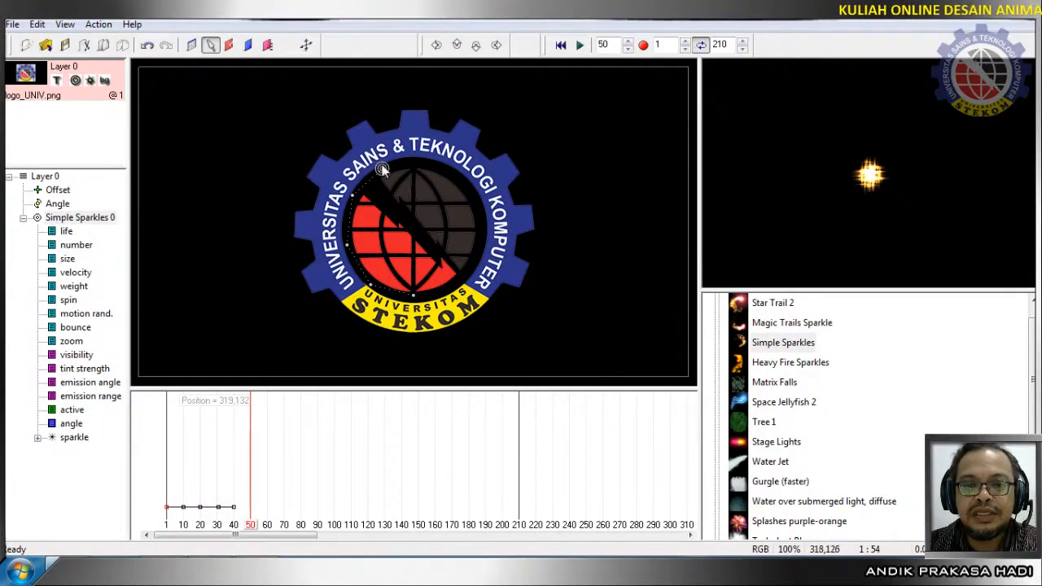
left_click_drag(385, 165, 420, 157)
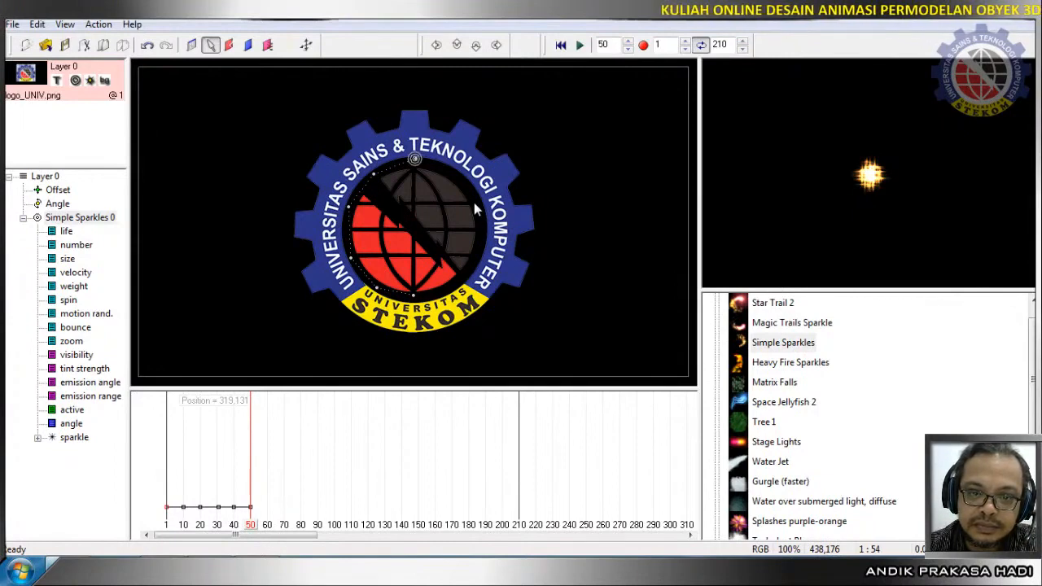
Keyframe the emitter along the globe's upper-right edge, at about 413,139 in frame 60 and about 446,182 in frame 70.
left_click_drag(263, 524, 268, 533)
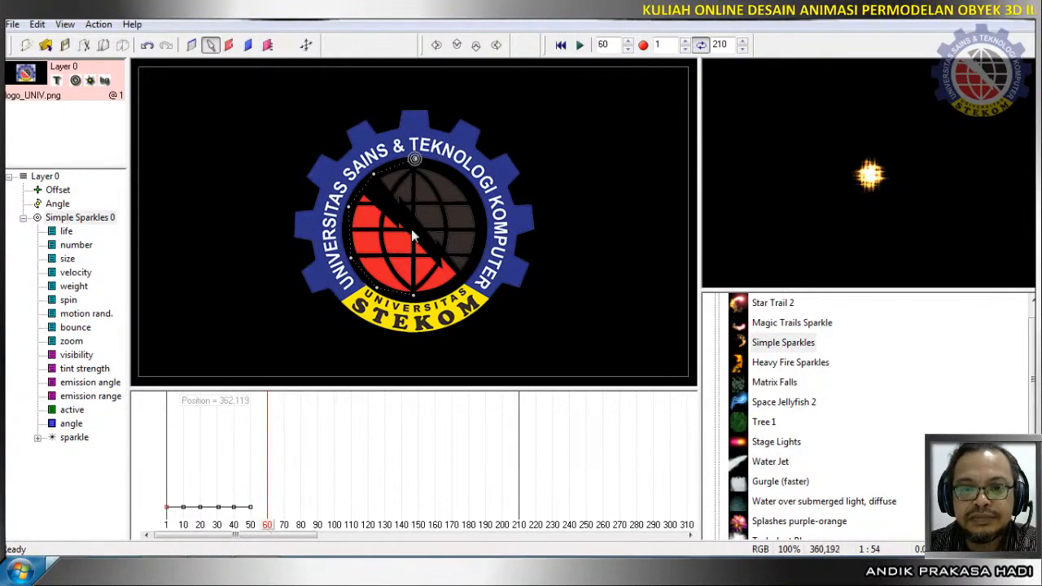
left_click_drag(415, 160, 456, 174)
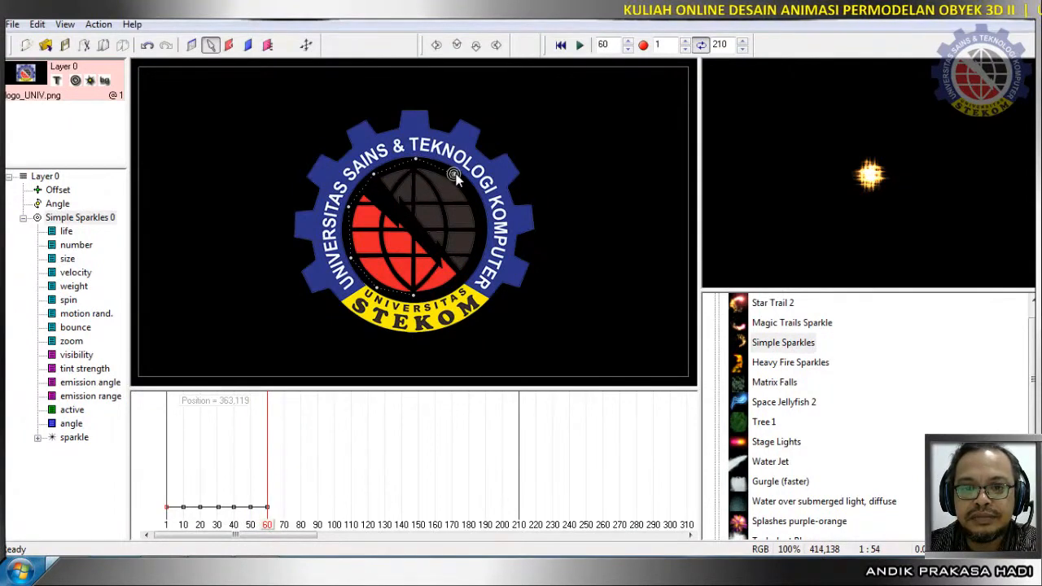
left_click_drag(266, 522, 284, 529)
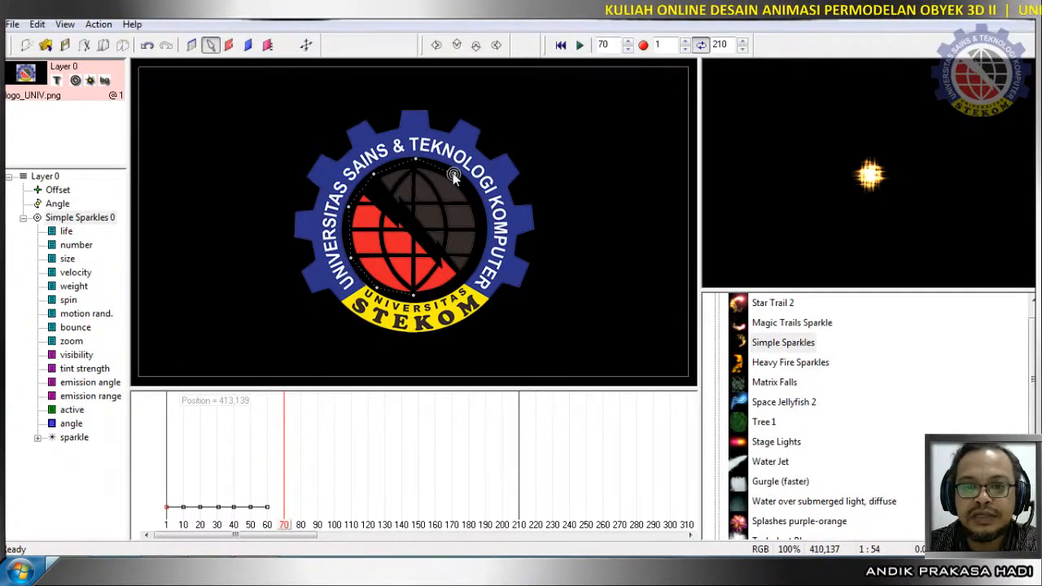
left_click_drag(454, 174, 478, 209)
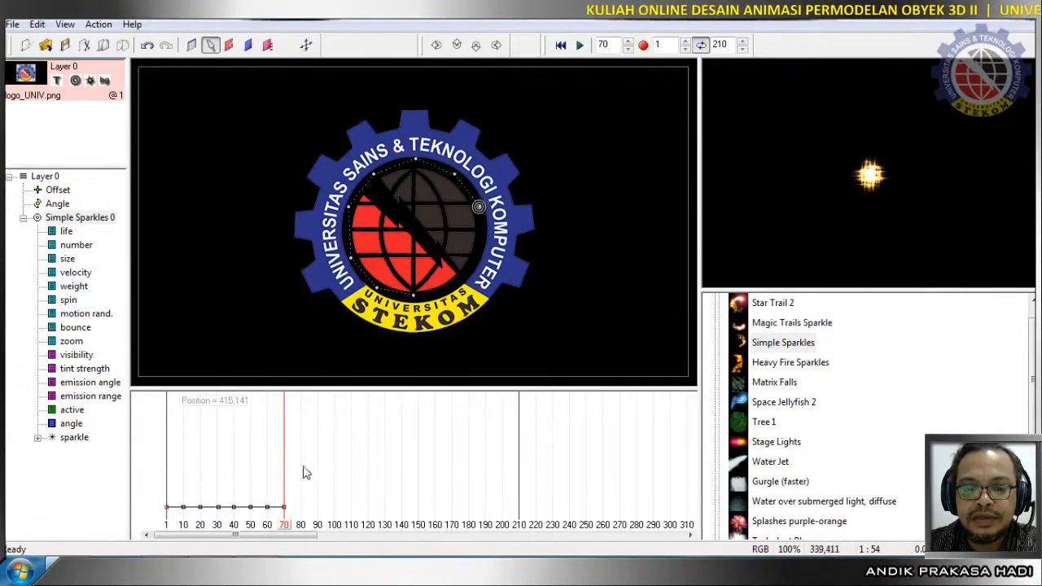
Keyframe the emitter along the globe's lower-right edge, at about 444,248 in frame 80 and 410,284 in frame 90, and at bottom centre in frame 100.
left_click_drag(285, 527, 302, 531)
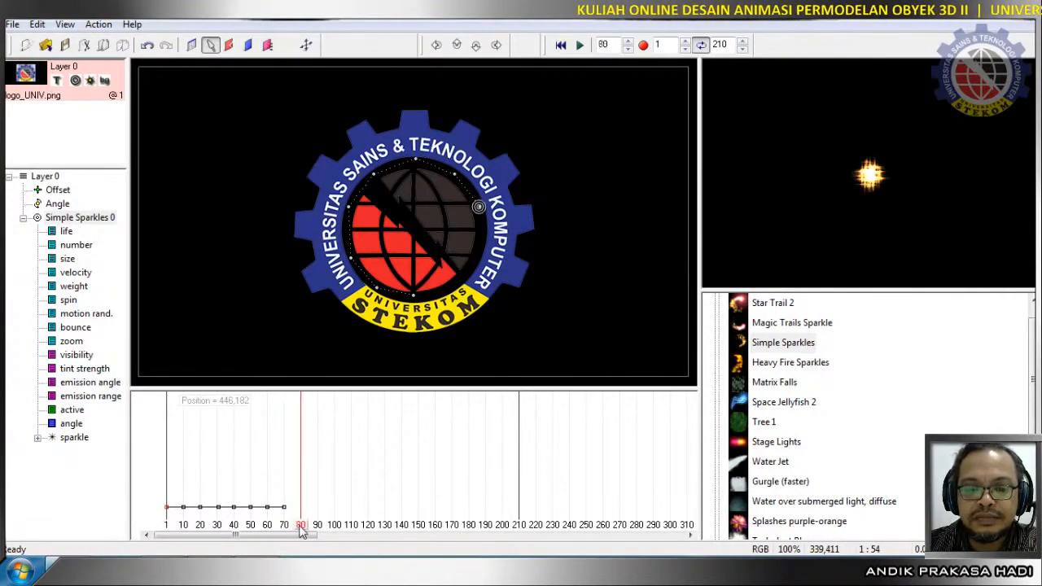
left_click_drag(479, 207, 480, 255)
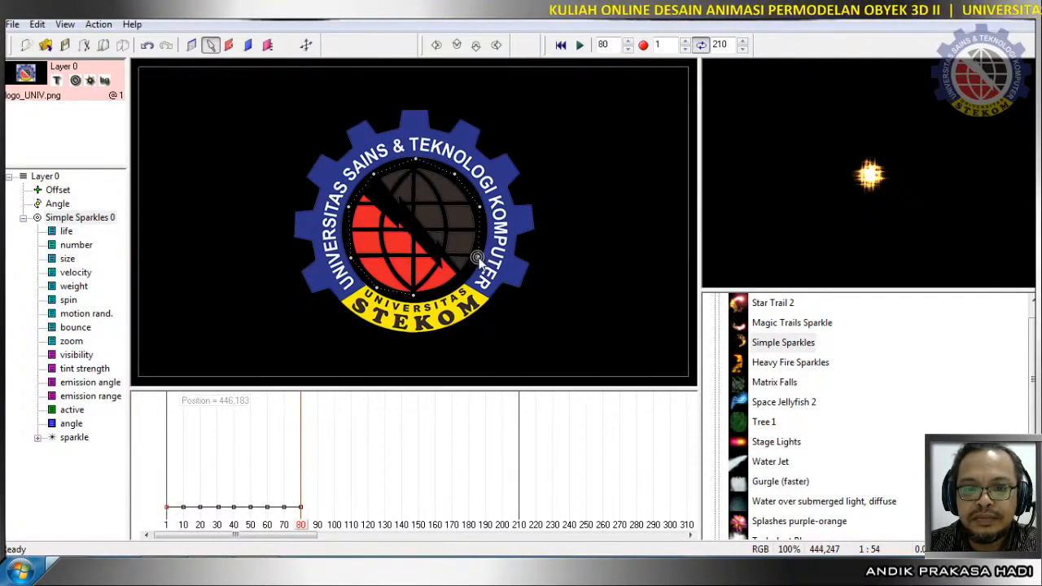
left_click_drag(309, 521, 320, 534)
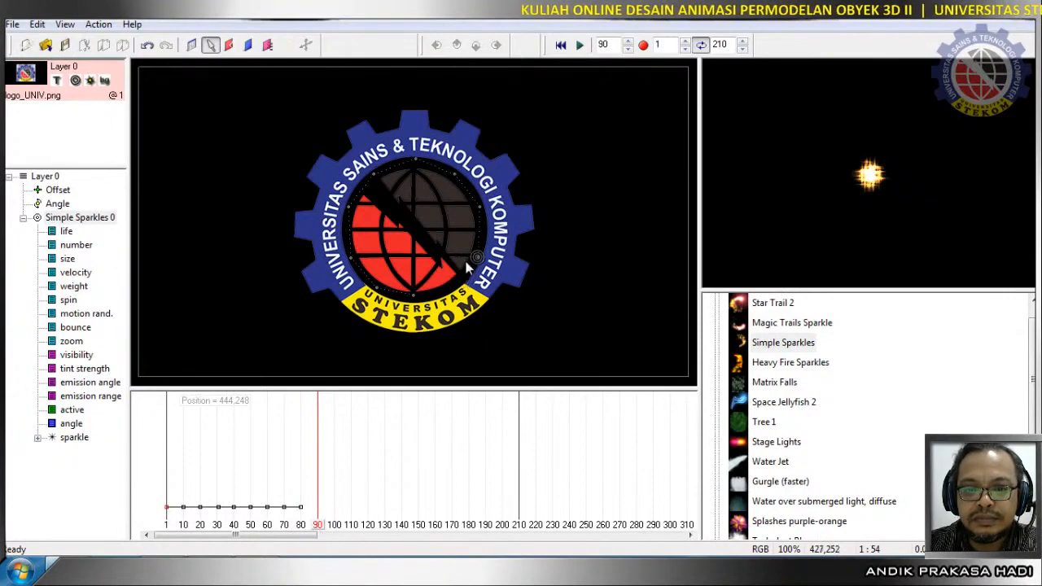
left_click(490, 269)
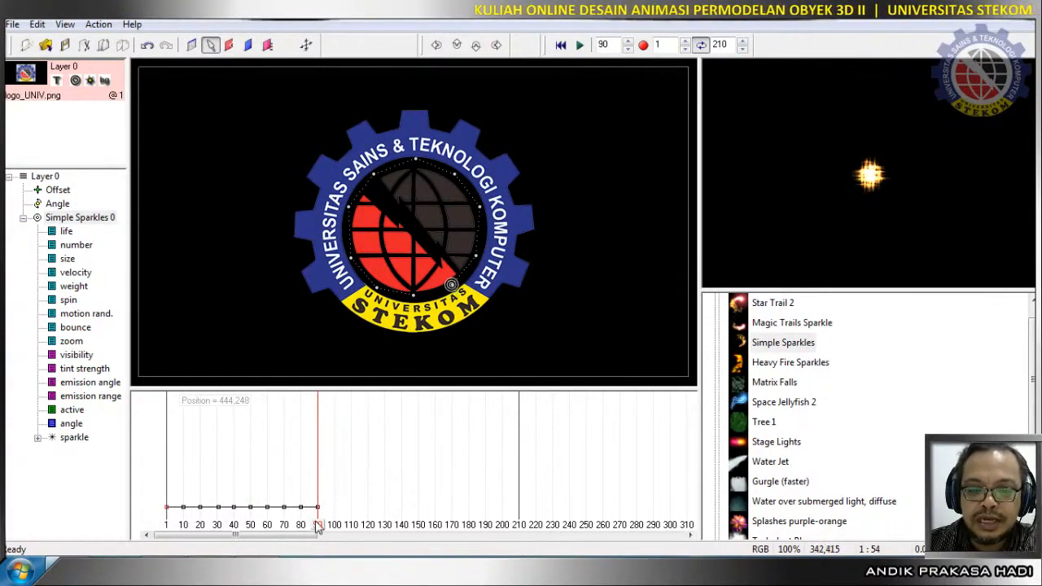
left_click_drag(318, 525, 337, 530)
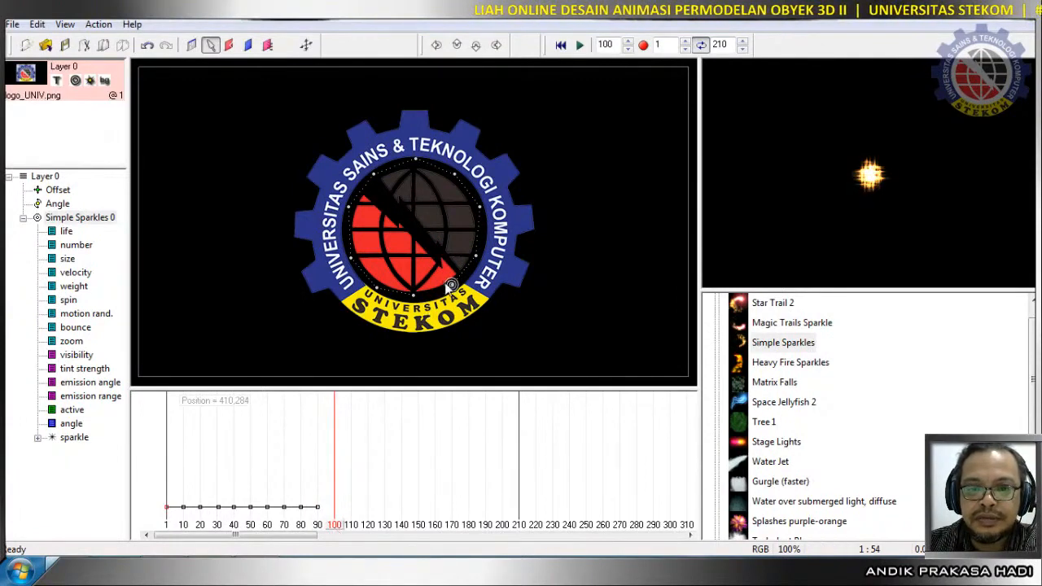
left_click_drag(447, 289, 418, 301)
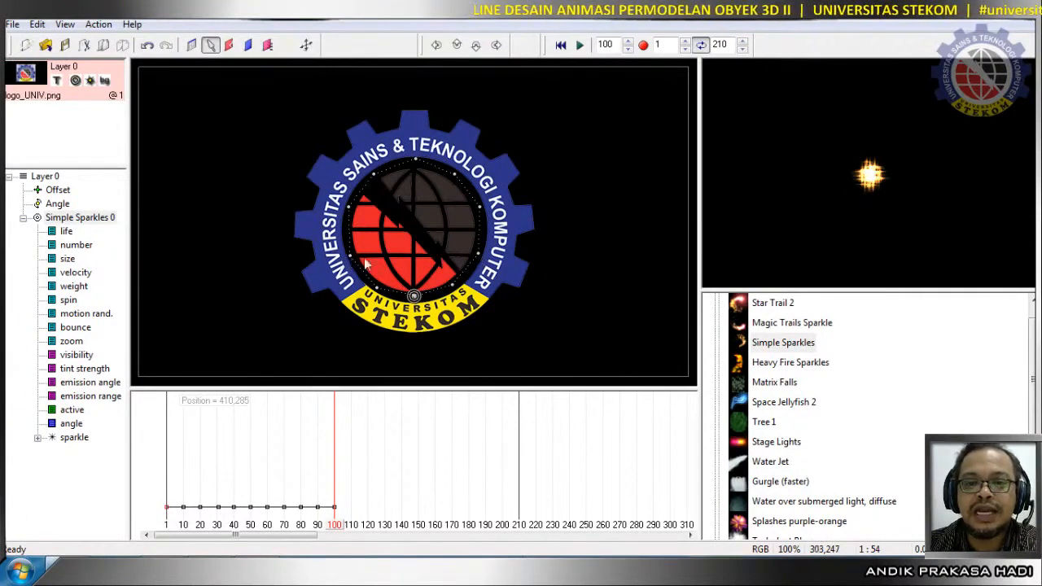
Show the particles on the stage and scrub the animation back to frame 31 and forward to frame 100.
left_click(288, 46)
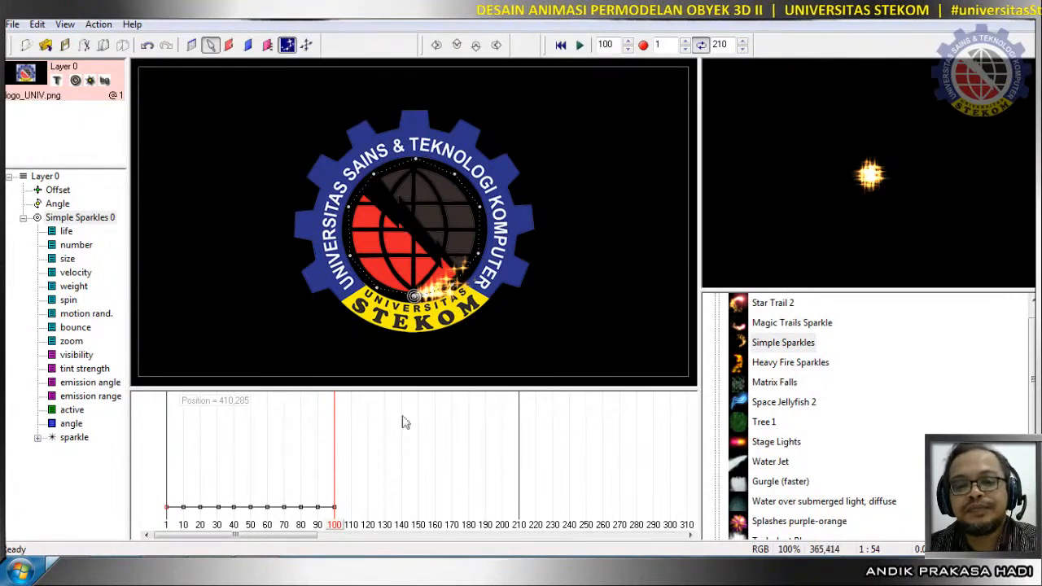
left_click_drag(336, 526, 218, 547)
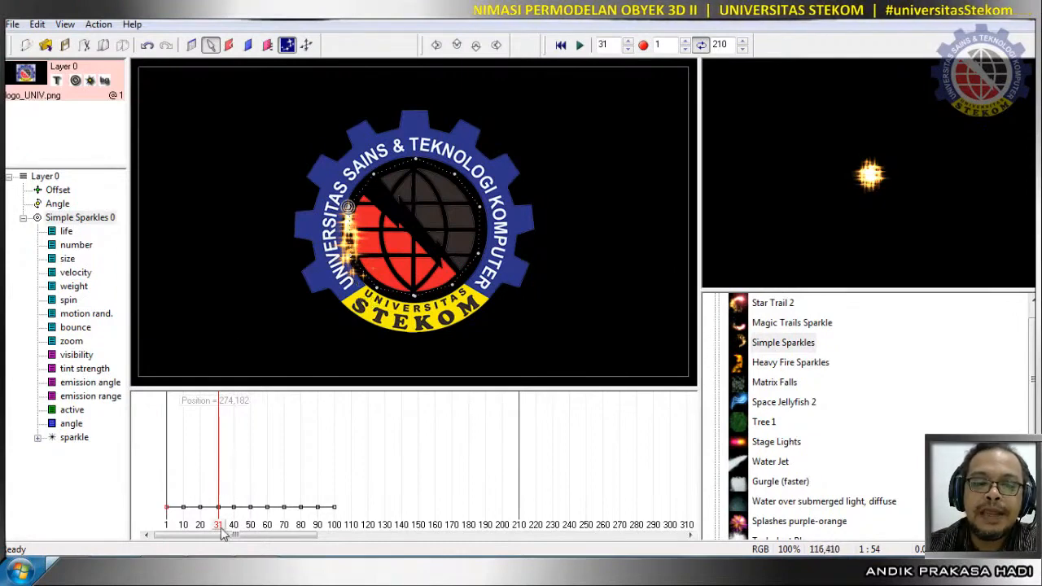
left_click_drag(222, 526, 231, 552)
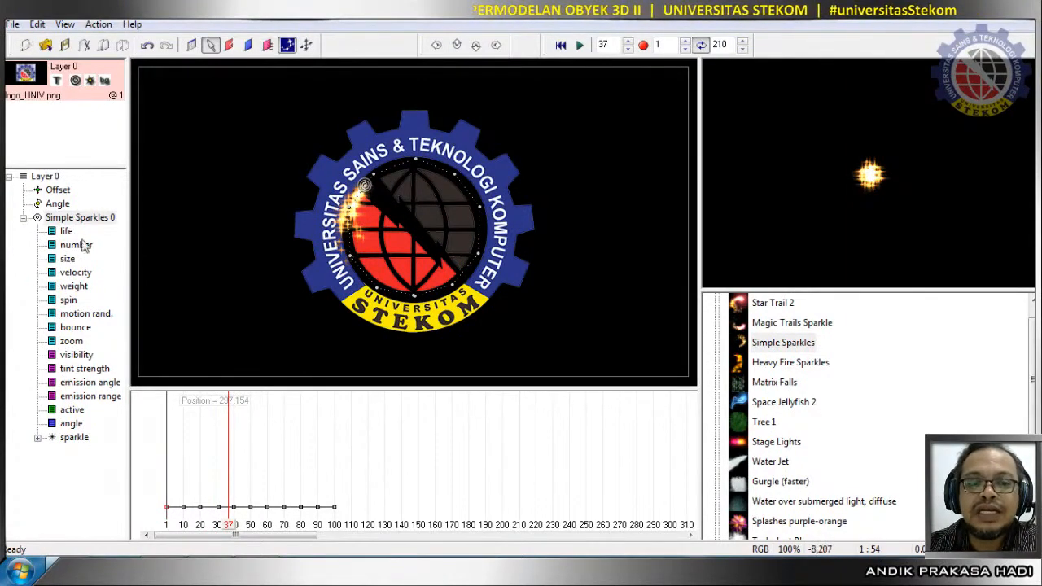
left_click_drag(228, 529, 336, 549)
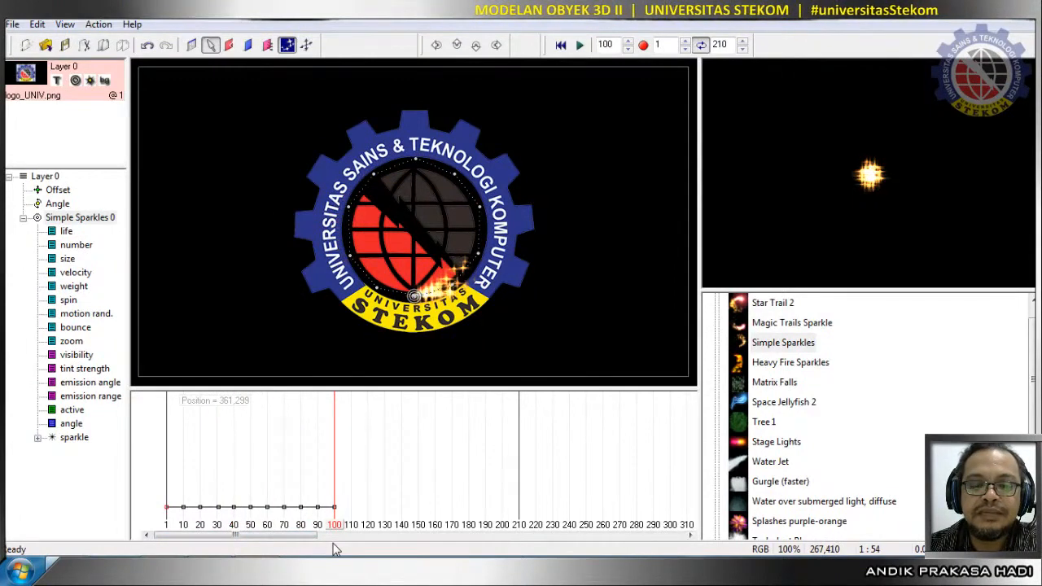
Raise the Simple Sparkles emitter's life to 200% from frame 1.
left_click(66, 232)
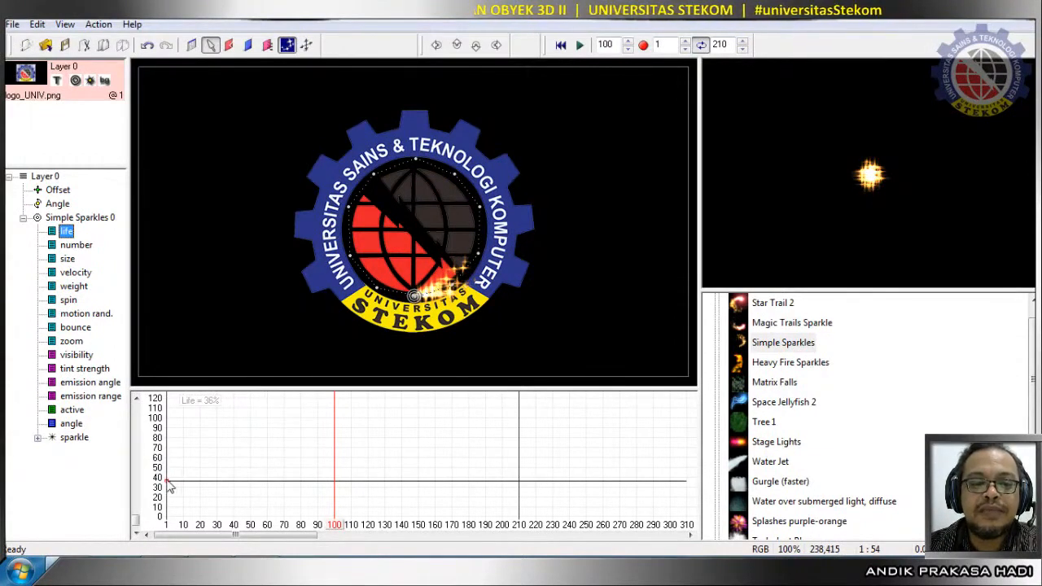
left_click_drag(170, 486, 168, 398)
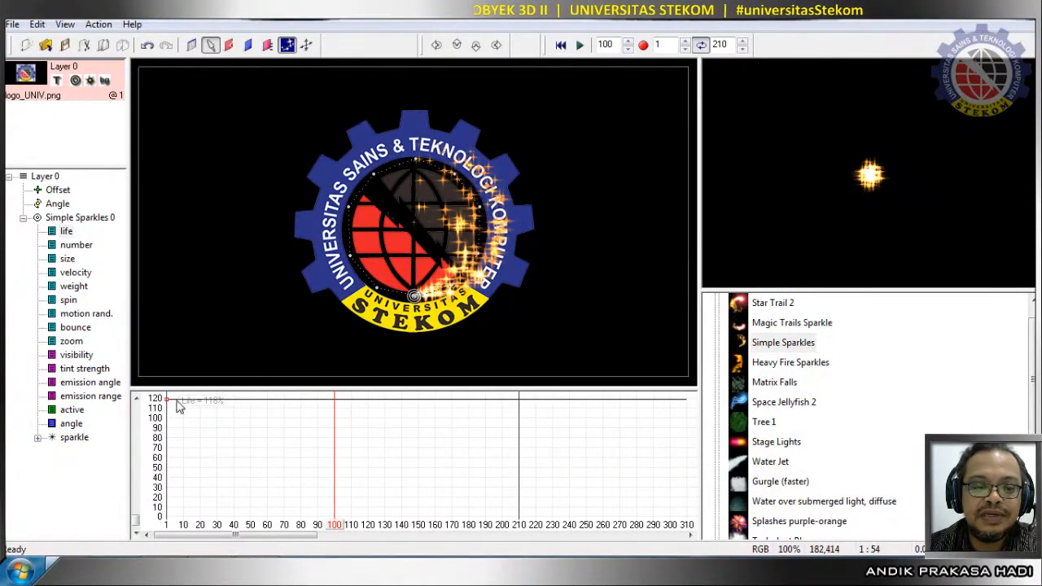
left_click_drag(170, 402, 177, 426)
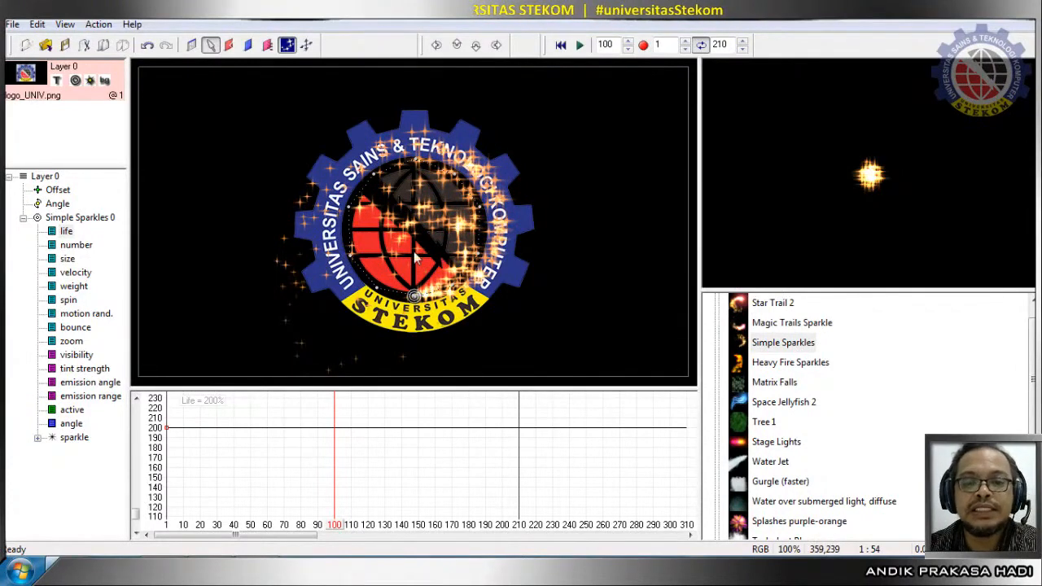
Lower the emitter's velocity to 26% from frame 1 and check the sparkle trail at frame 58.
left_click(87, 276)
left_click_drag(167, 431, 188, 491)
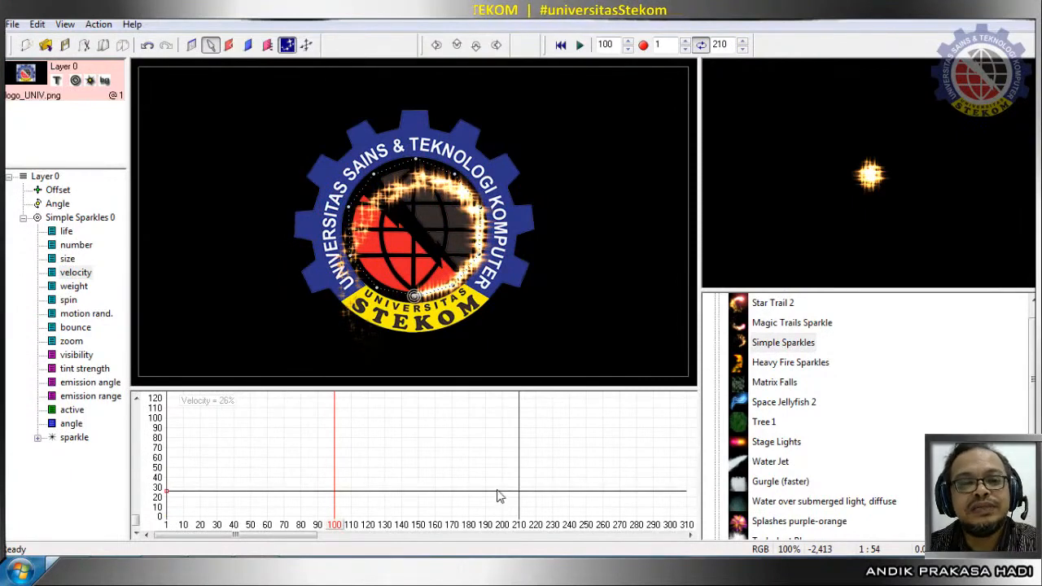
mouse_move(348, 530)
left_mouse_down()
mouse_move(175, 538)
mouse_move(279, 525)
mouse_move(362, 552)
mouse_move(238, 549)
mouse_move(263, 549)
left_mouse_up()
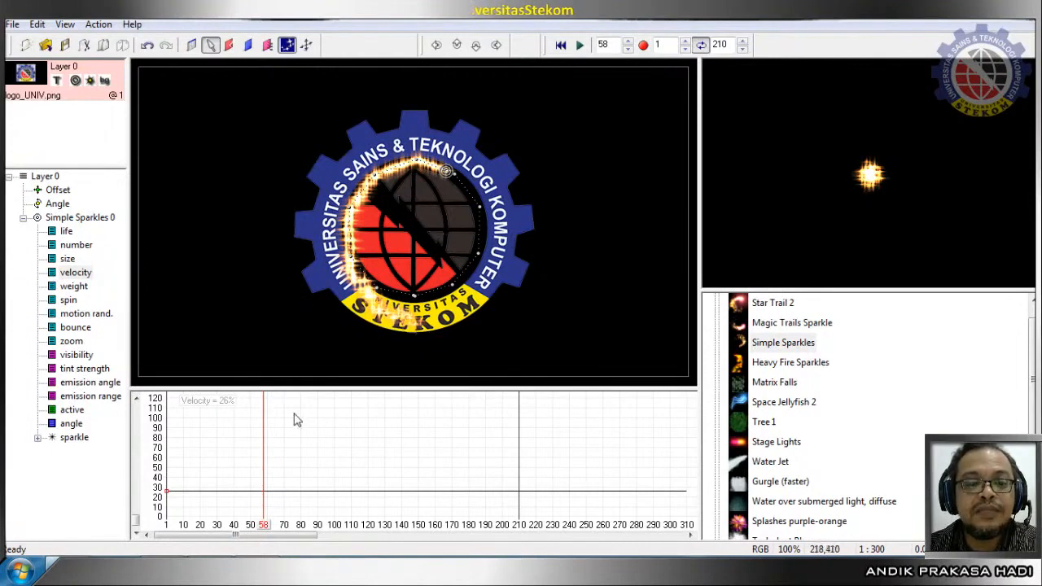
Lower the emitter's life to 61% from frame 1.
left_click(71, 233)
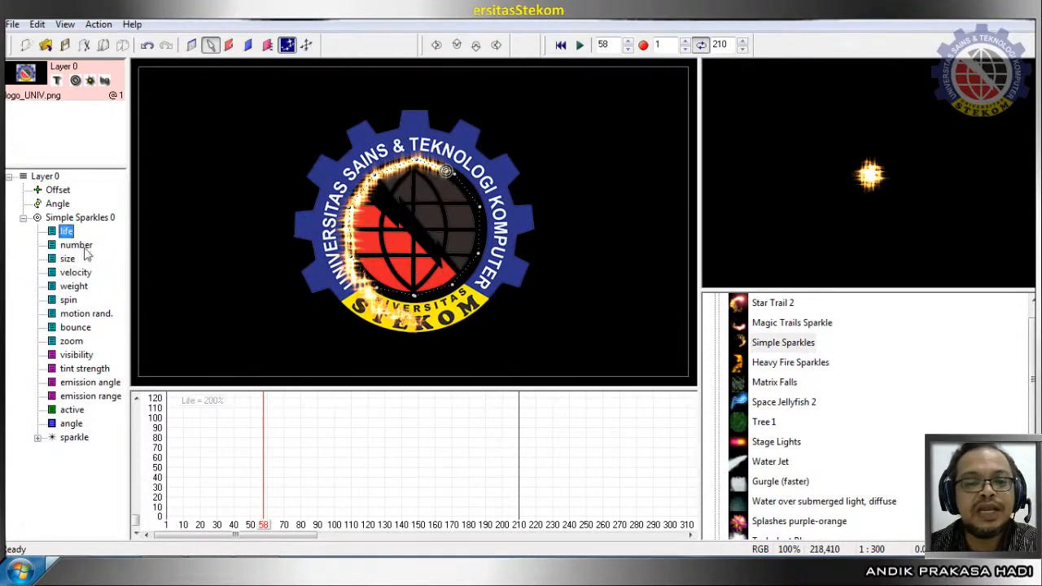
left_click(137, 399)
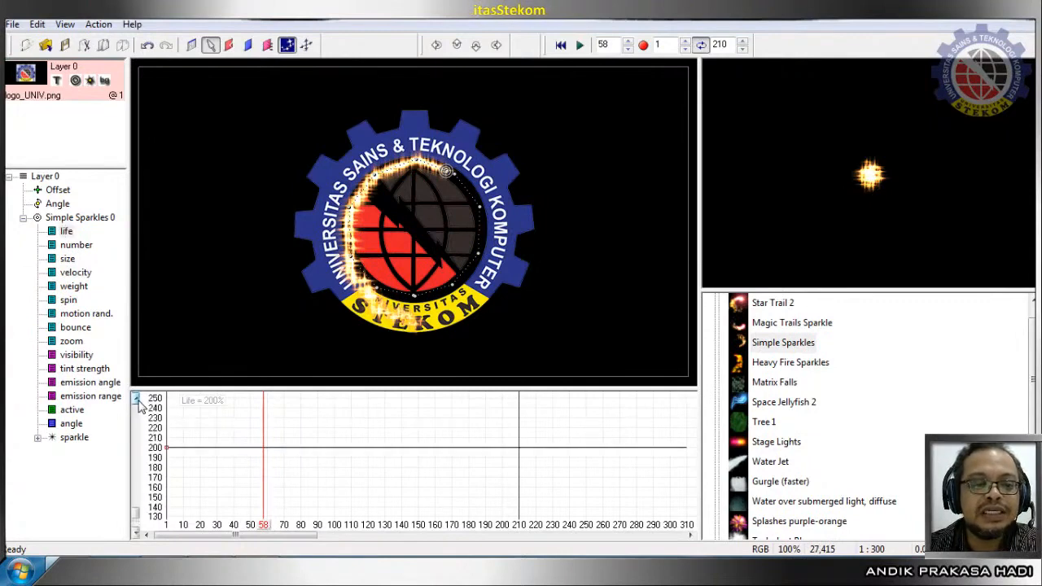
left_click_drag(167, 448, 187, 477)
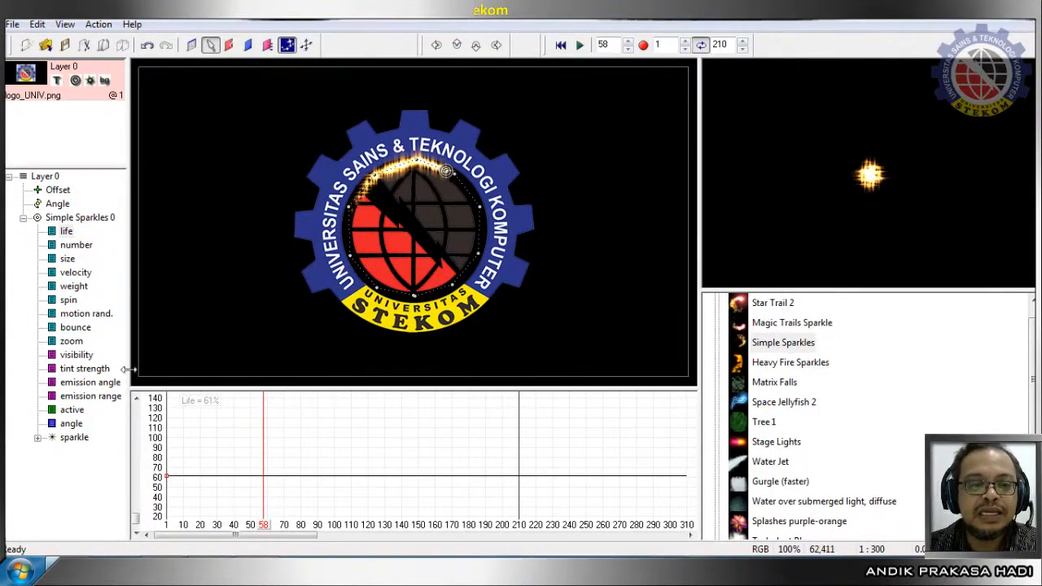
At frame 1, make the emitter's path points at the globe's upper-left edge and top centre curved, and play back the animation.
left_click(70, 218)
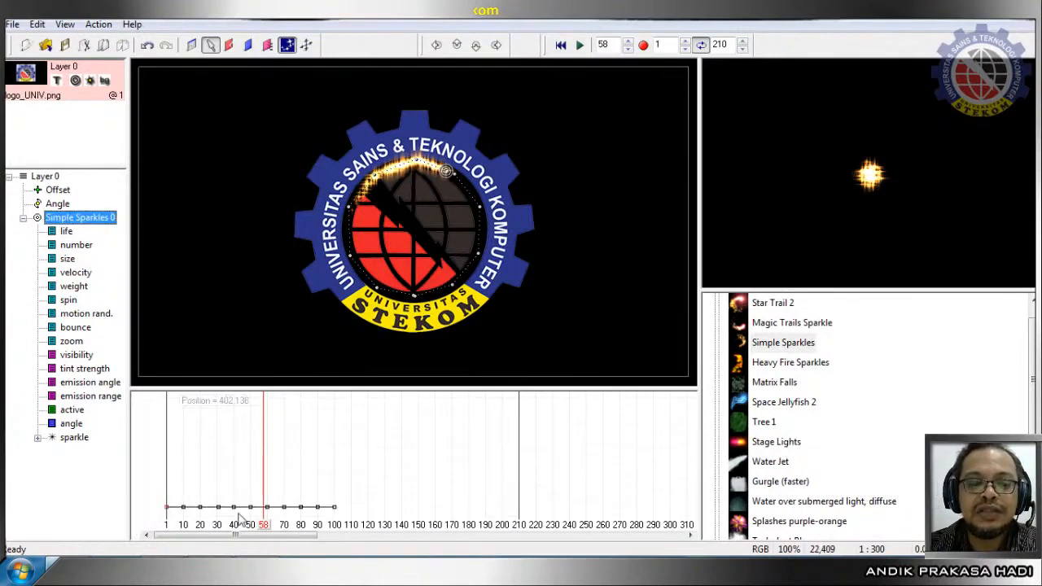
mouse_move(262, 525)
left_mouse_down()
mouse_move(171, 546)
mouse_move(391, 544)
mouse_move(167, 544)
left_mouse_up()
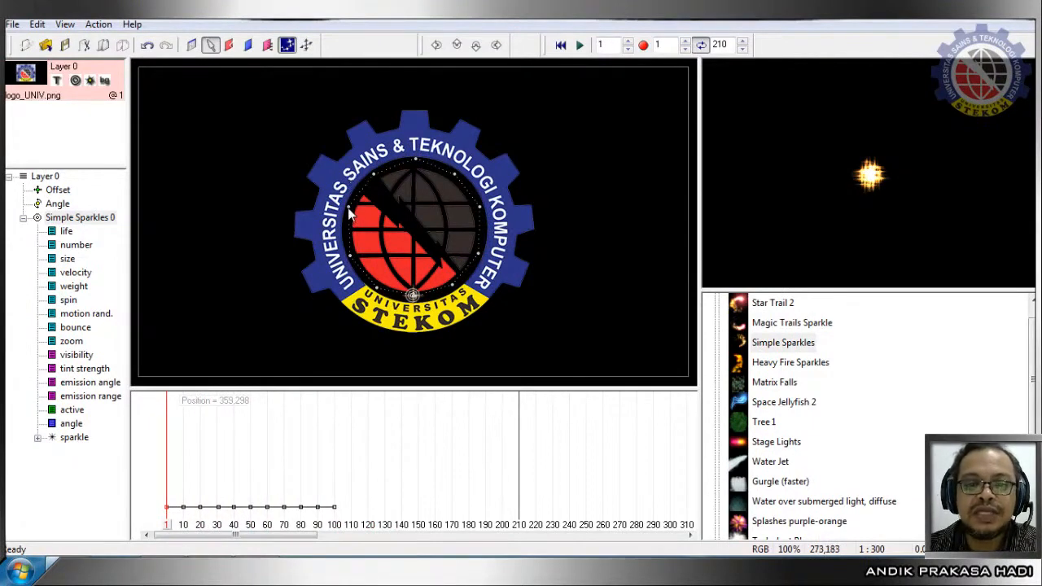
right_click(350, 212)
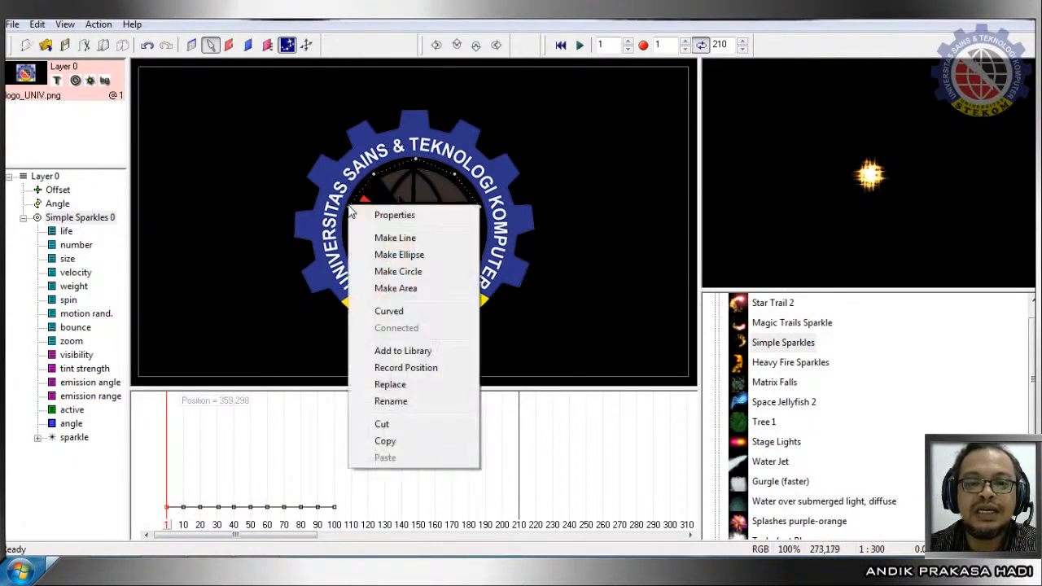
left_click(397, 311)
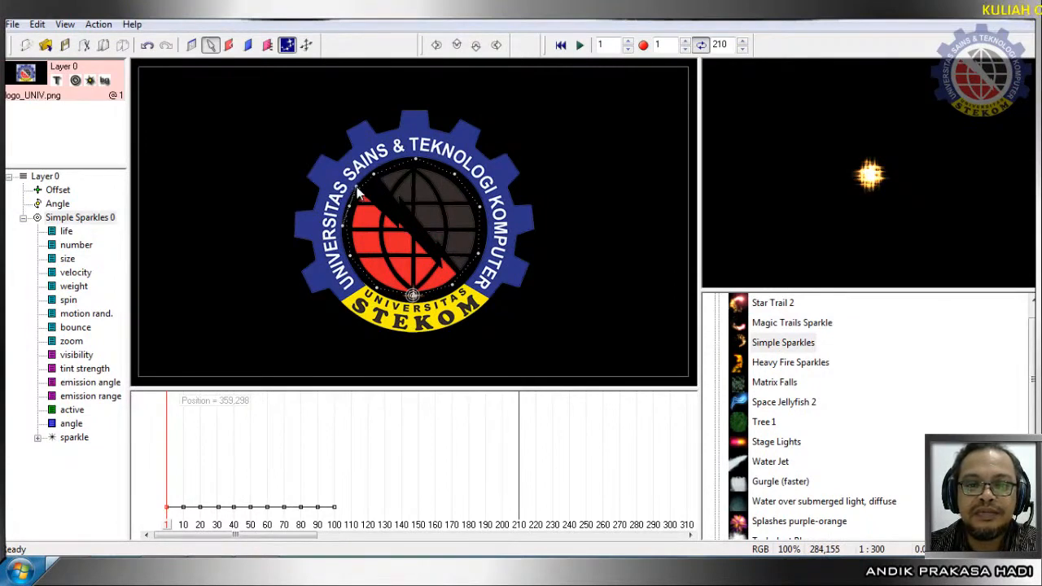
right_click(416, 157)
left_click(463, 265)
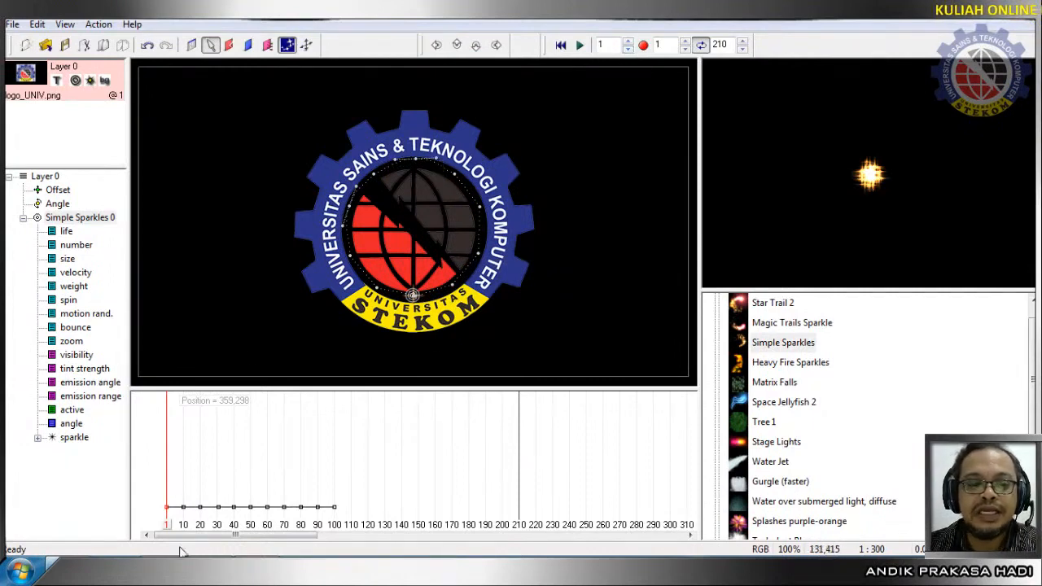
left_click(580, 46)
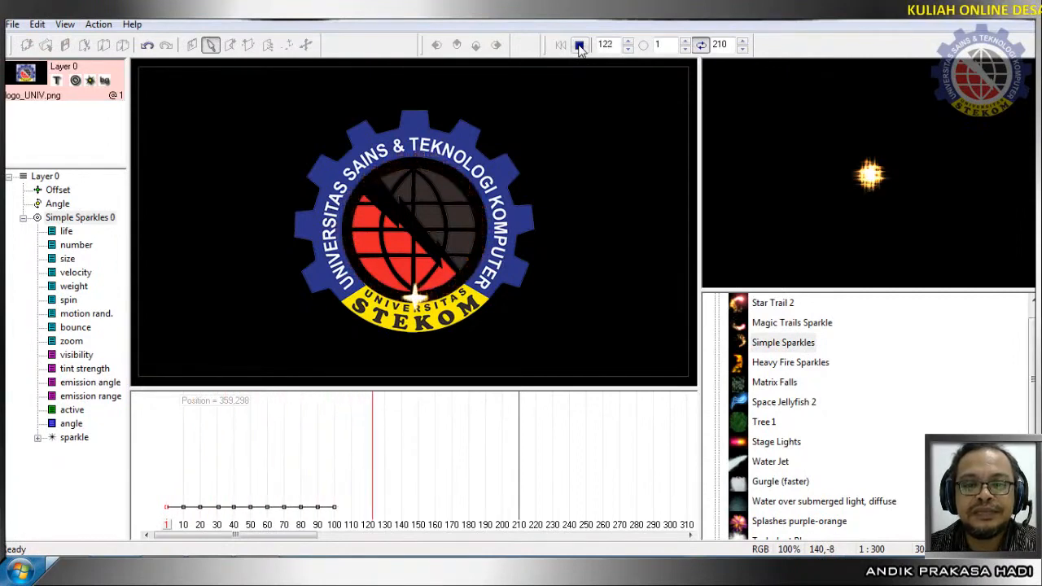
left_click(580, 46)
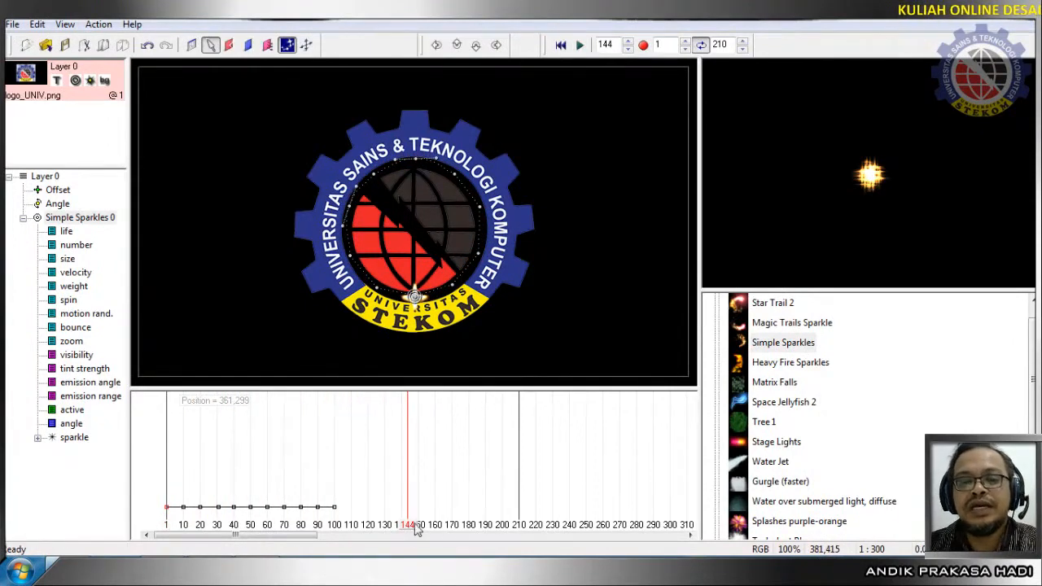
Keyframe the emitter's visibility at 100% in frame 110 and at 0% in frame 120.
left_click_drag(416, 528, 352, 541)
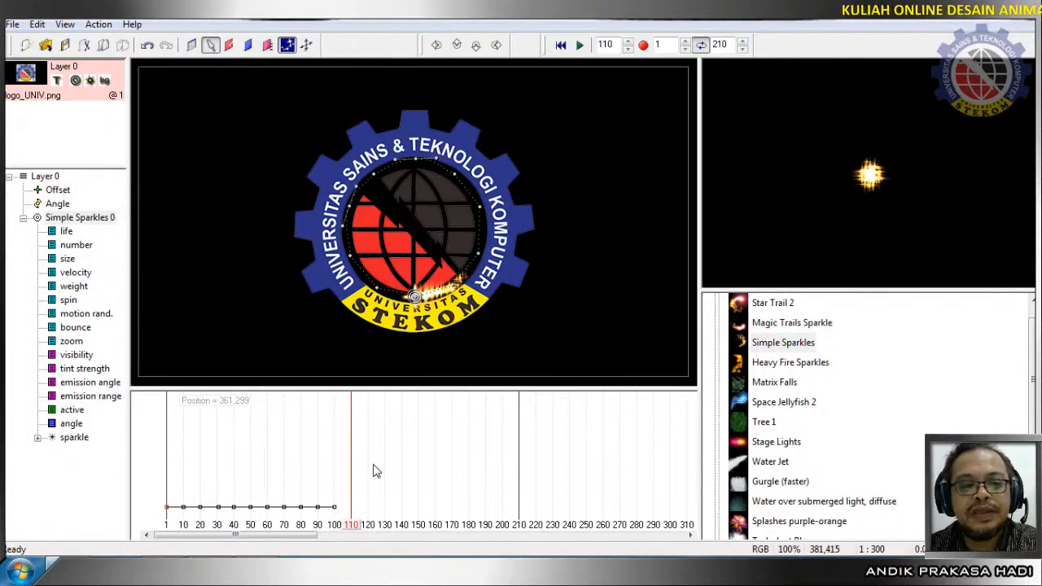
left_click(81, 355)
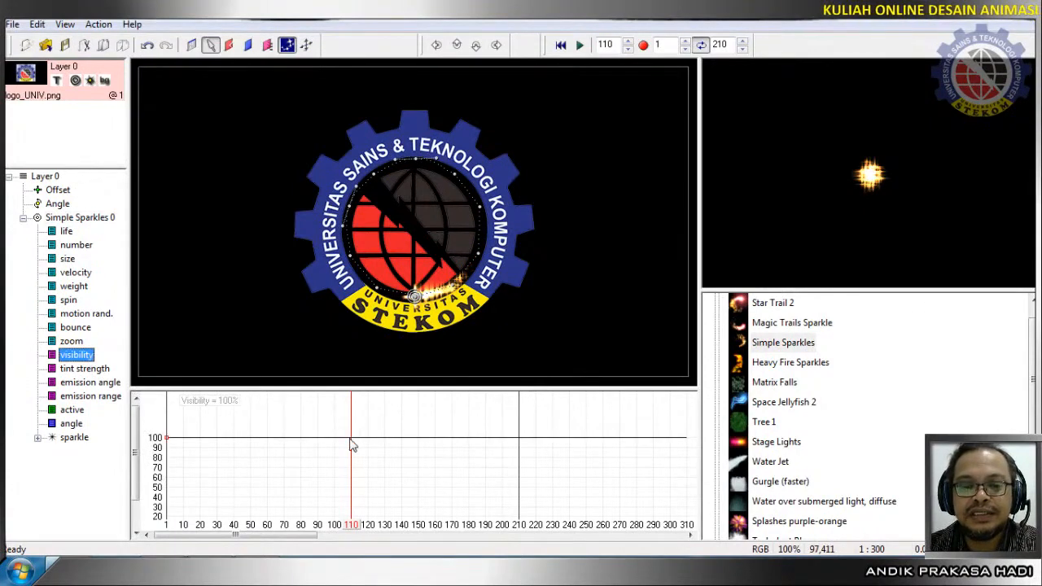
left_click(351, 437)
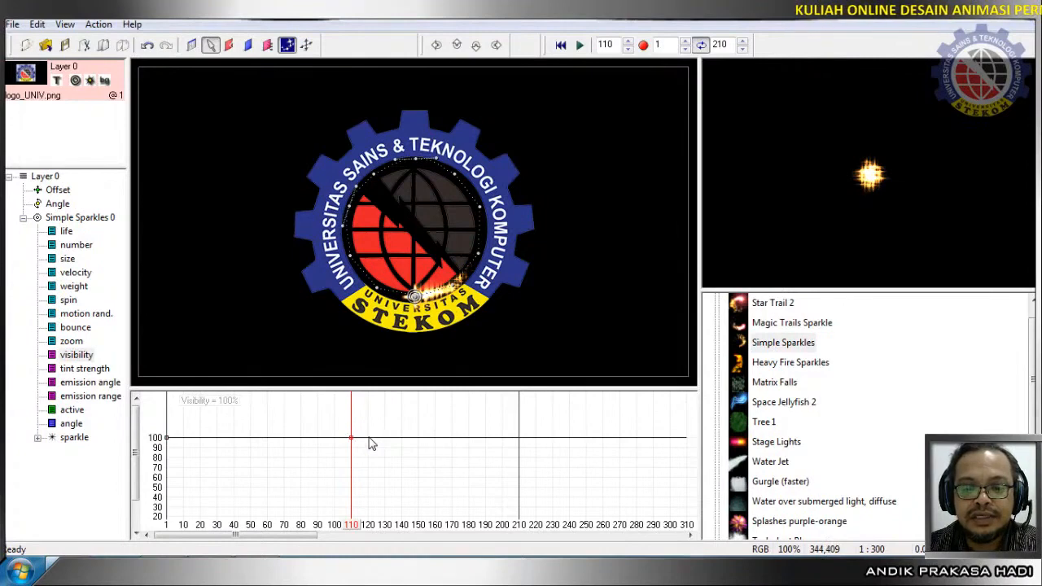
left_click_drag(368, 437, 366, 531)
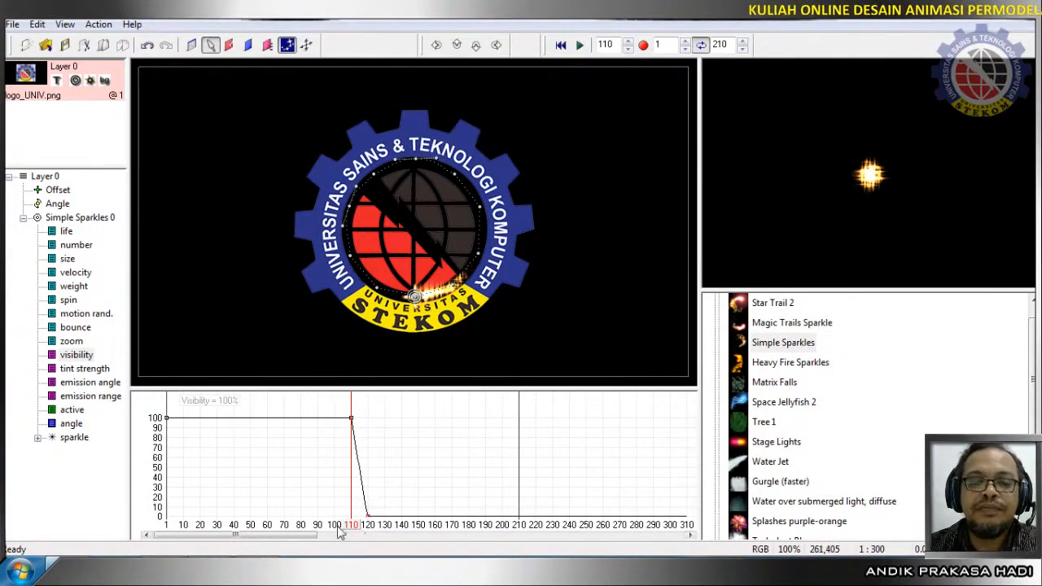
Play the animation from frame 1 and move the 0% visibility keyframe earlier, to about frame 116.
left_click_drag(350, 528, 150, 531)
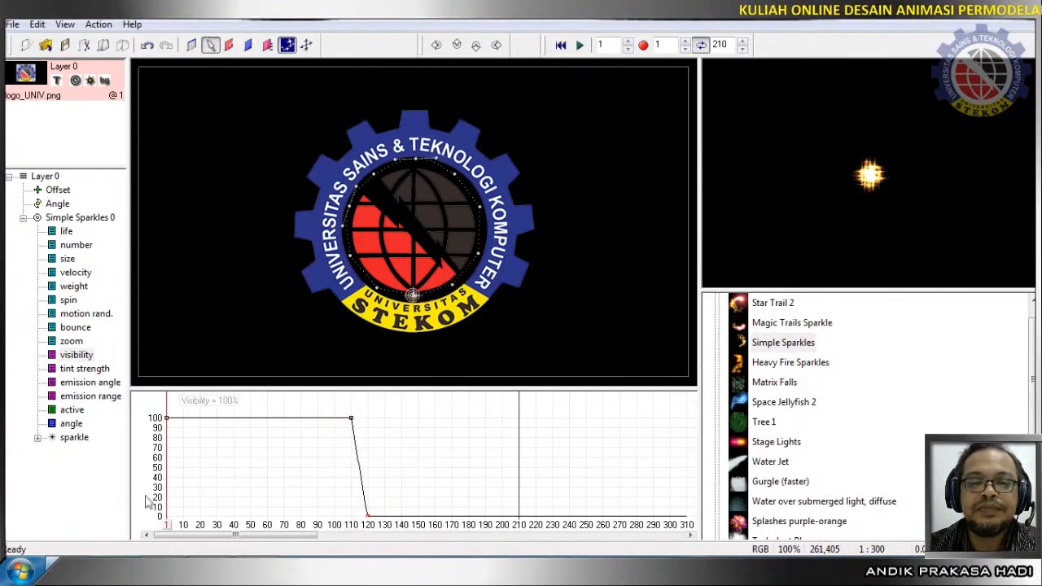
left_click(580, 46)
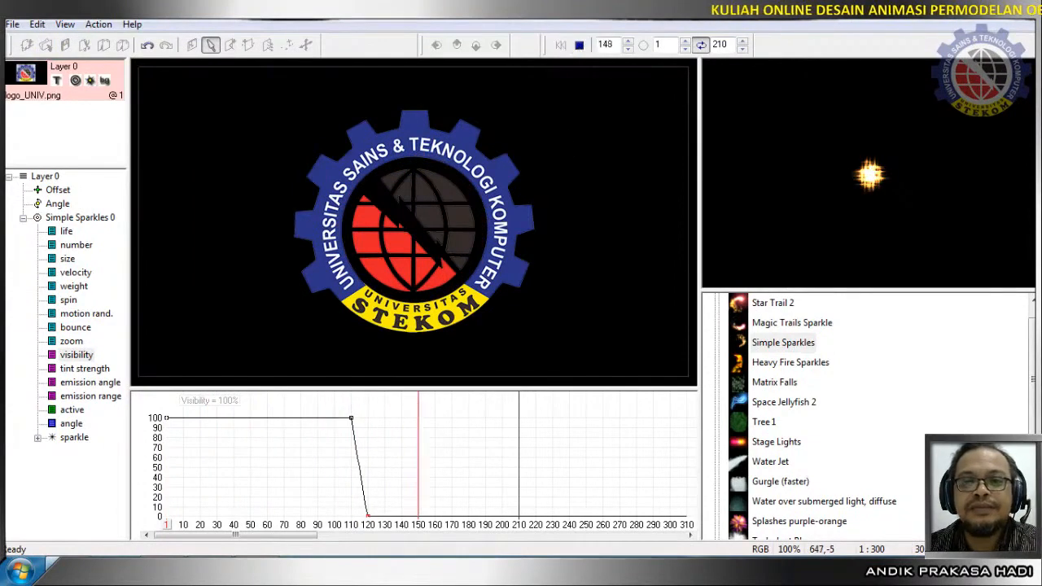
left_click(579, 46)
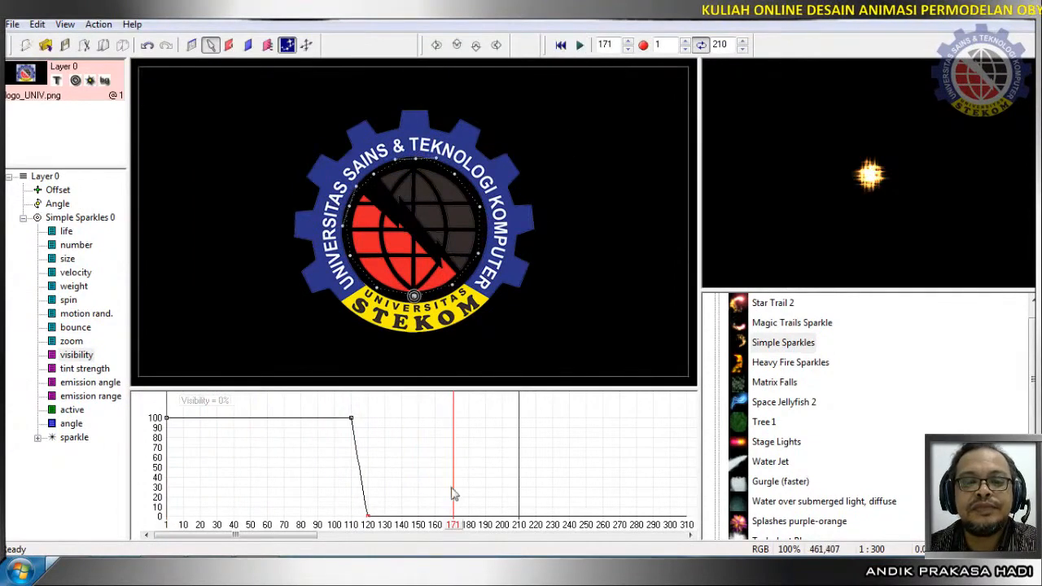
mouse_move(368, 521)
left_mouse_down()
mouse_move(352, 520)
mouse_move(360, 526)
left_mouse_up()
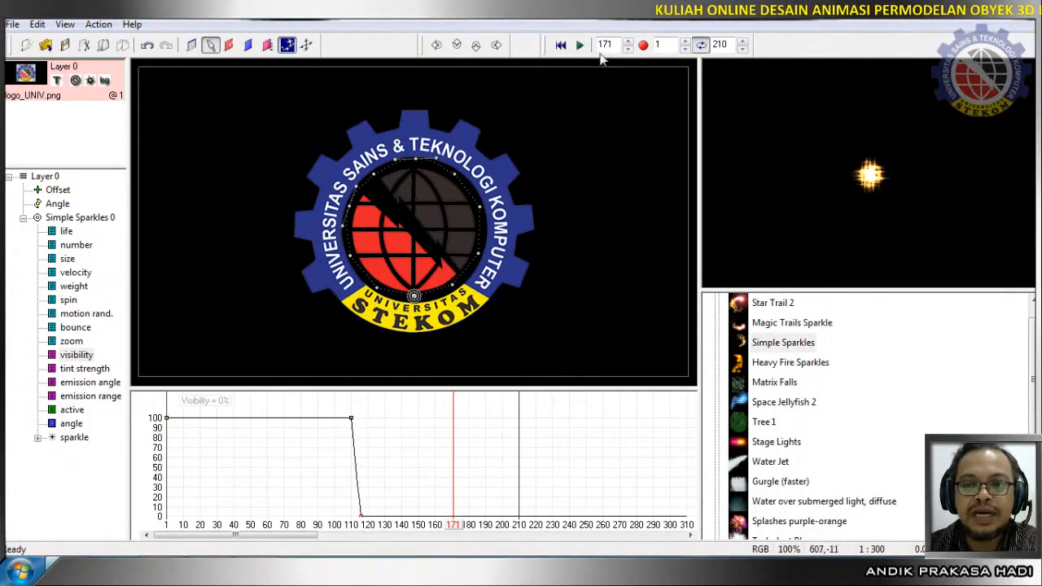
At frame 1, make the emitter's path point at the globe's right edge curved, and play back the animation.
left_click(561, 46)
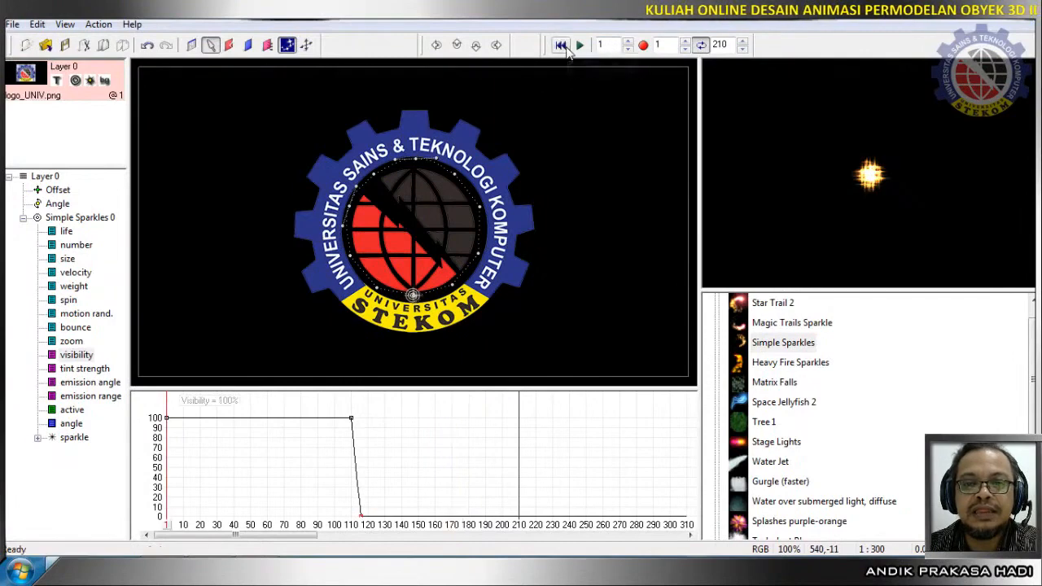
right_click(478, 208)
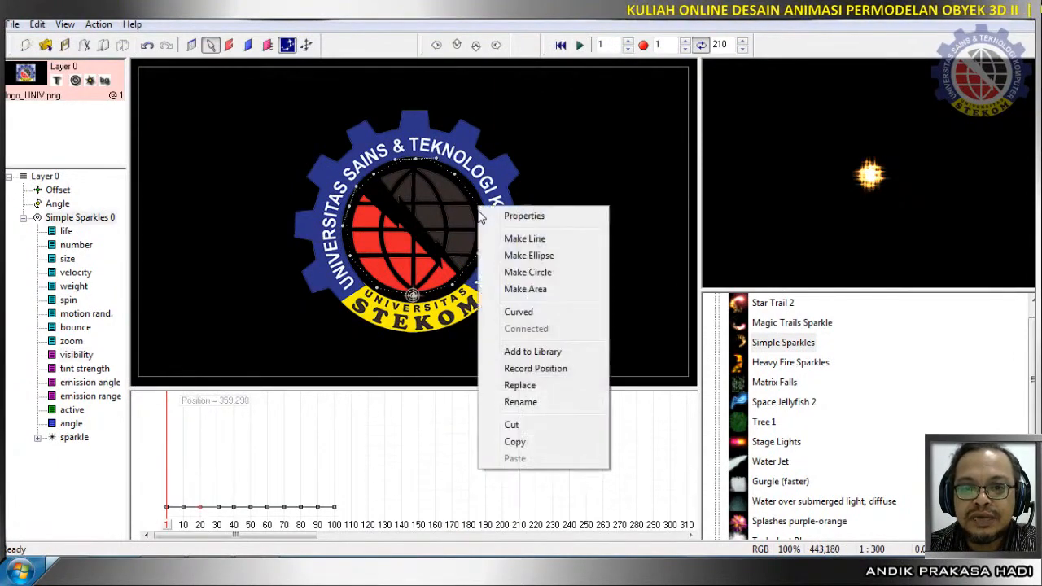
left_click(530, 312)
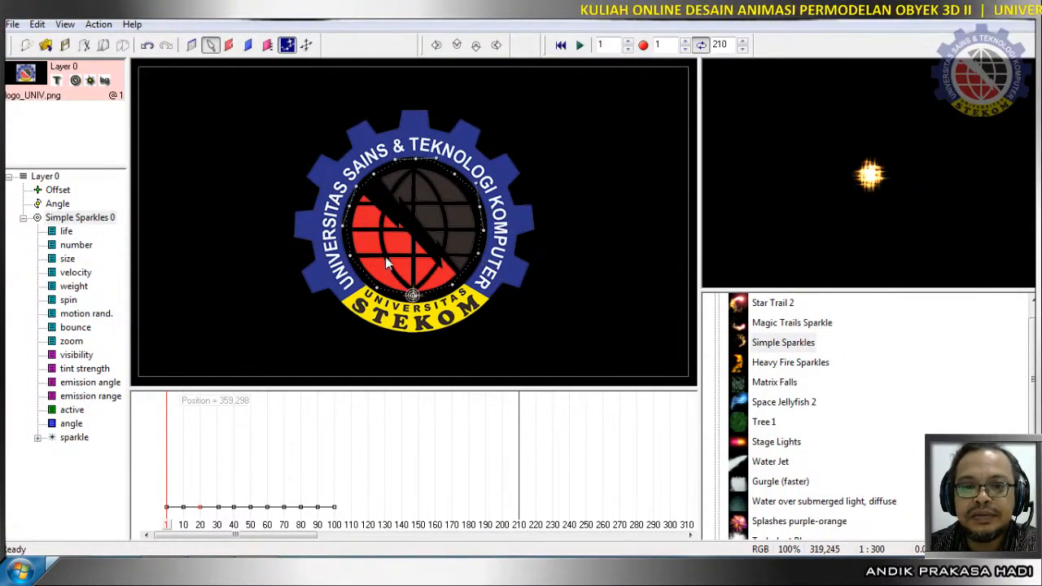
left_click(581, 45)
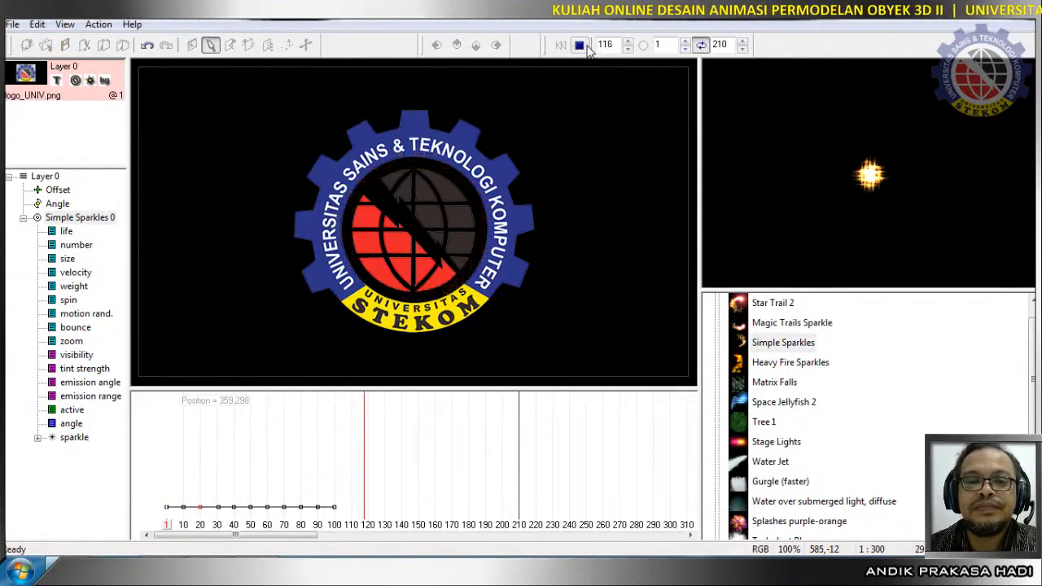
left_click(582, 45)
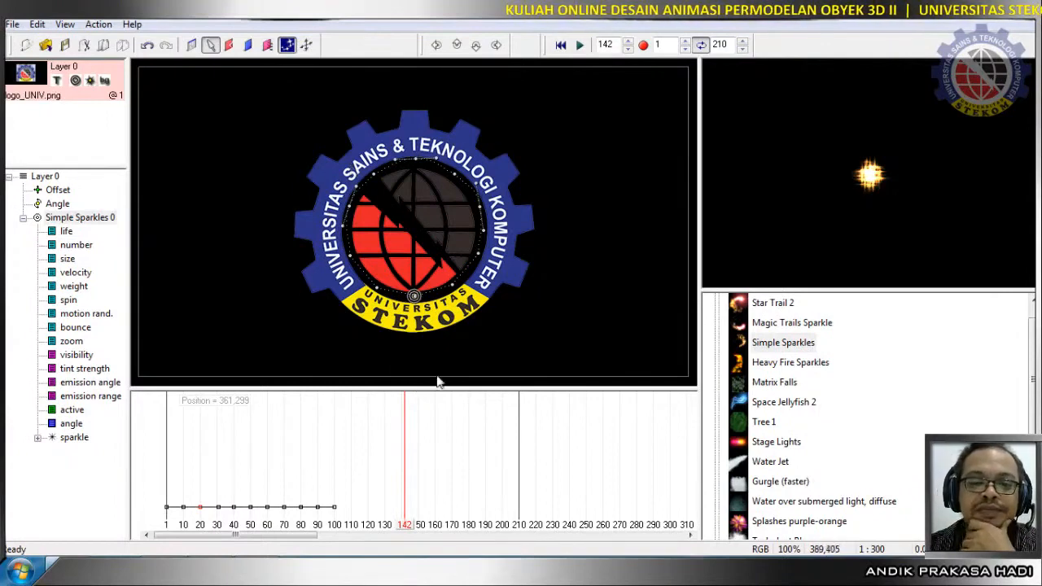
At frame 120, place a Space Jellyfish 2 emitter on the left side of the logo's blue lettering ring.
left_click_drag(405, 526, 366, 549)
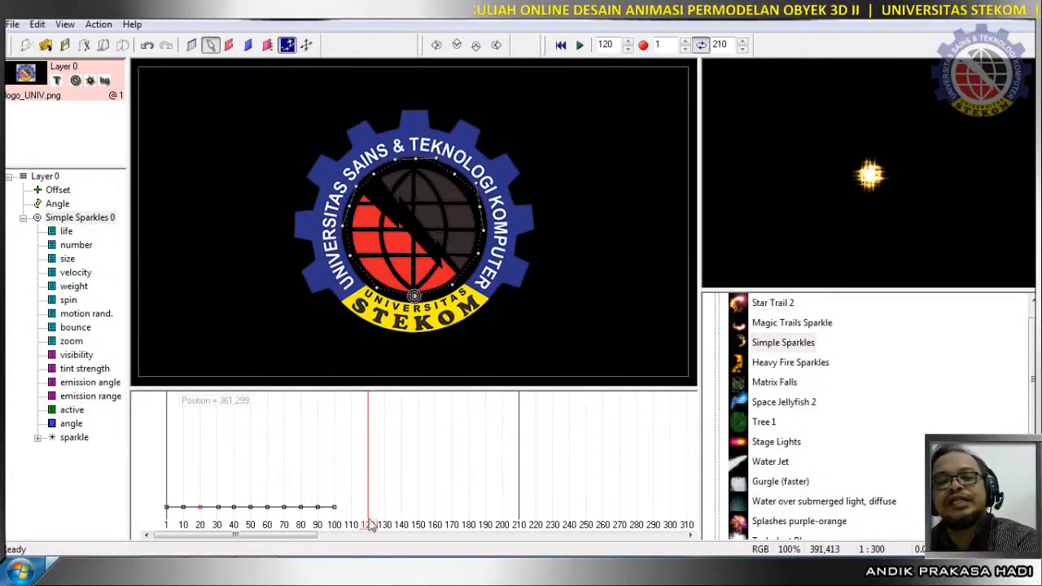
mouse_move(368, 529)
left_mouse_down()
mouse_move(346, 531)
mouse_move(369, 540)
left_mouse_up()
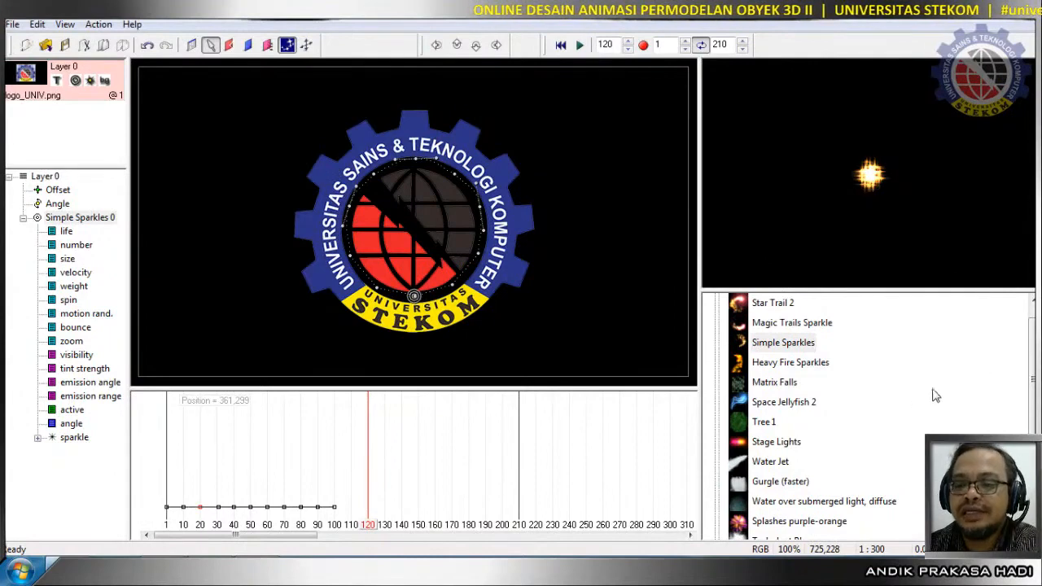
left_click(803, 410)
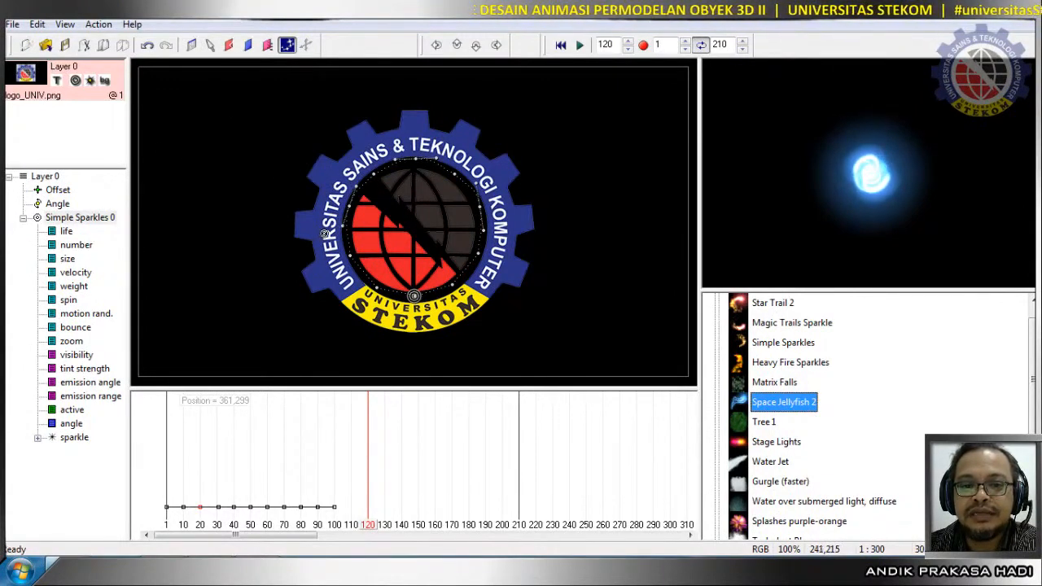
left_click(324, 234)
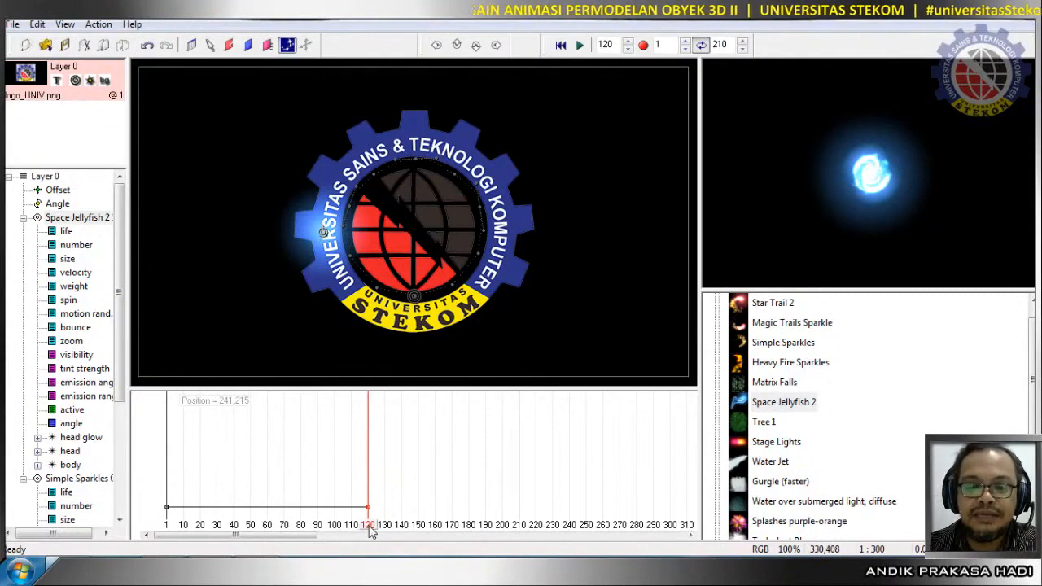
Keyframe the jellyfish emitter's position at the ring's upper left in frame 130 and beside the "&" near its top in frame 140.
left_click_drag(371, 529, 387, 535)
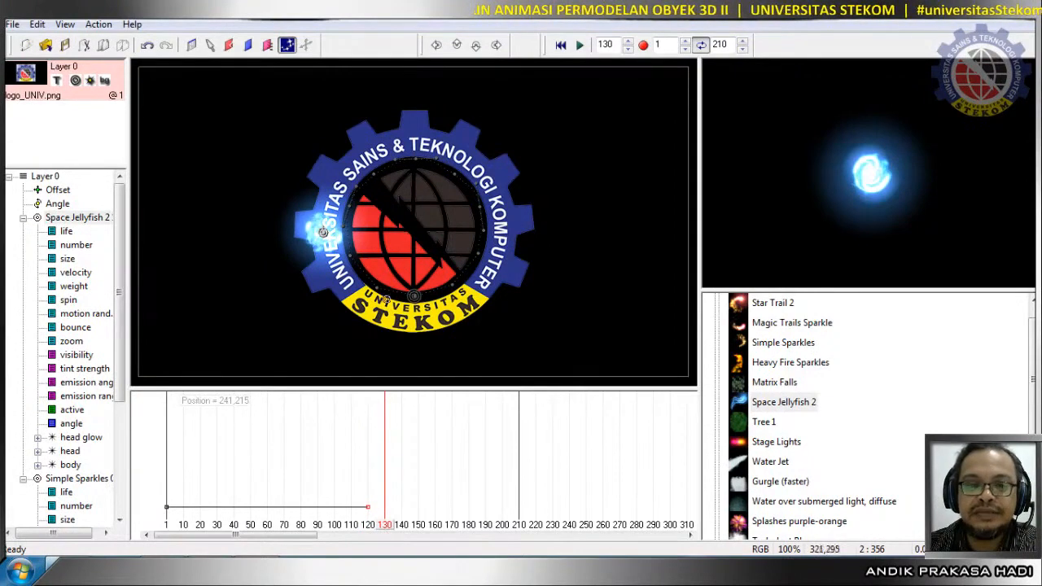
left_click(210, 44)
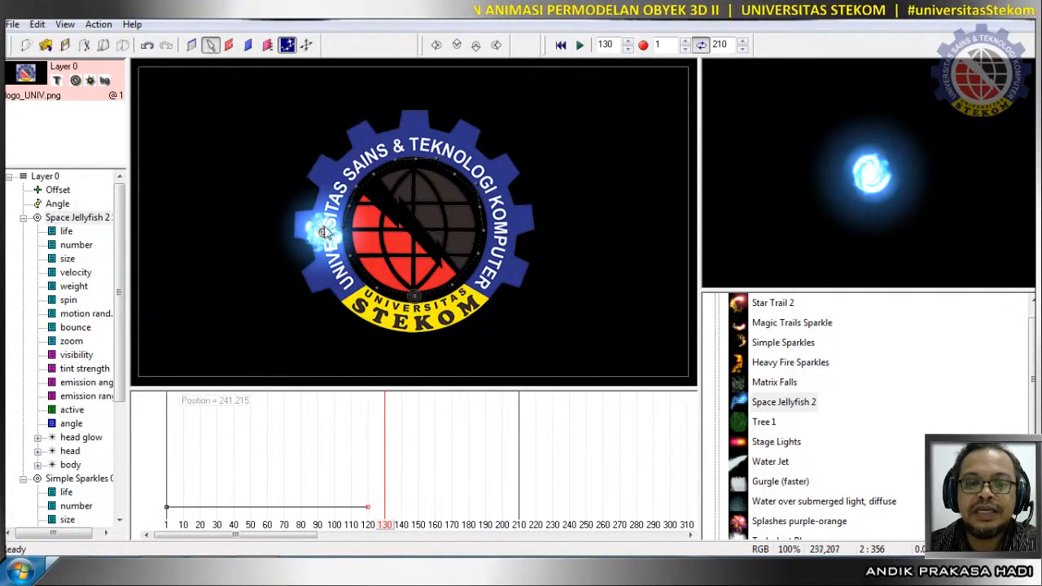
left_click_drag(325, 234, 347, 171)
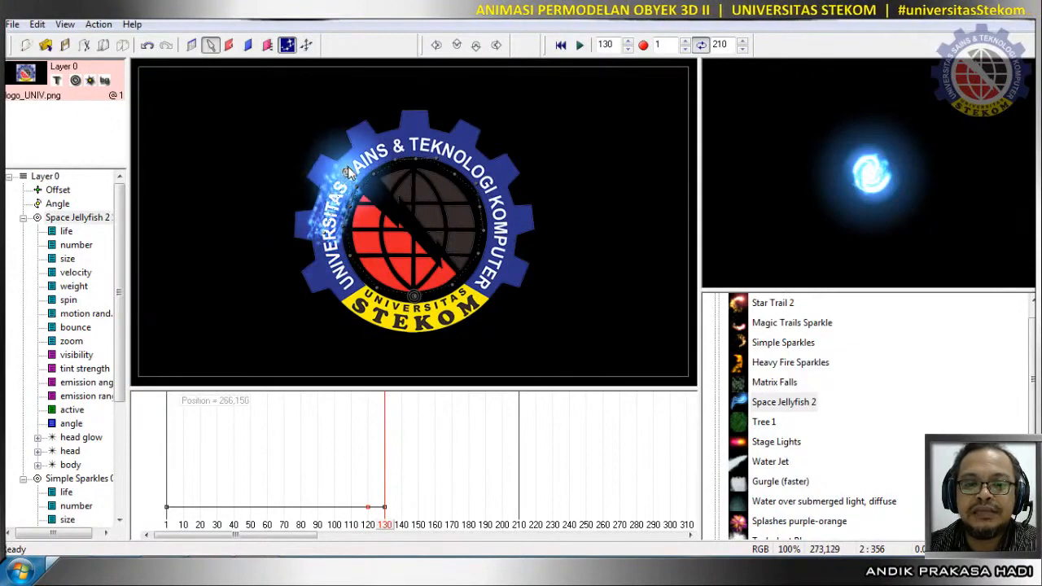
left_click_drag(388, 528, 402, 528)
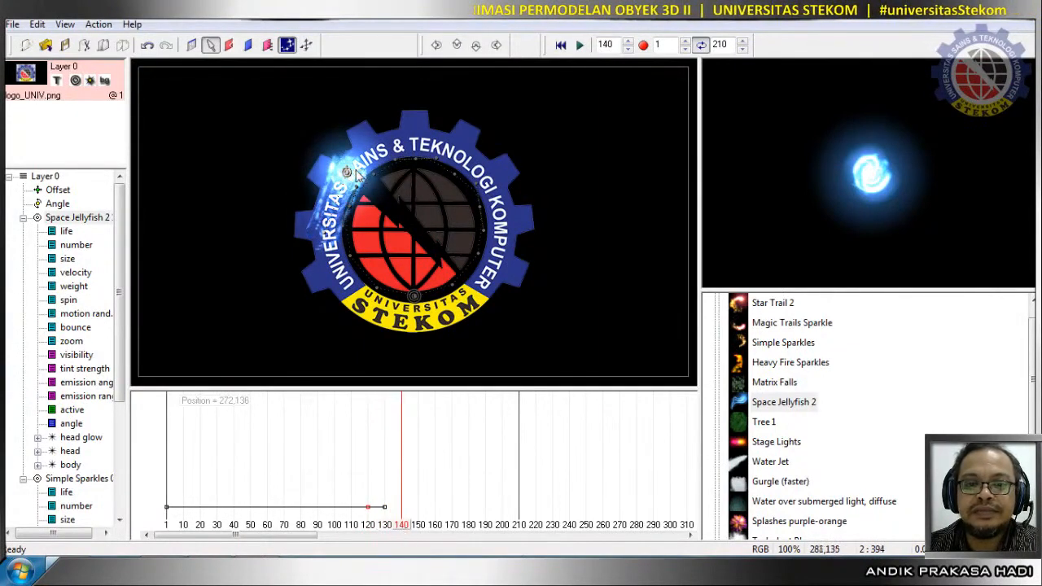
left_click_drag(350, 175, 402, 150)
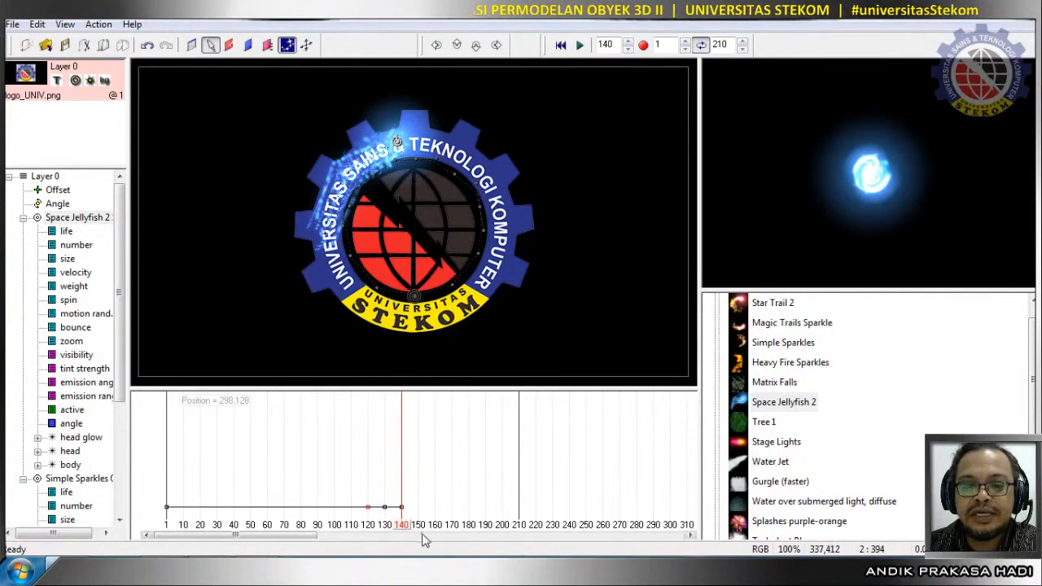
Keyframe the jellyfish emitter's position at the ring's upper right in frame 150 and on its right side in frame 160.
left_click_drag(400, 530, 419, 529)
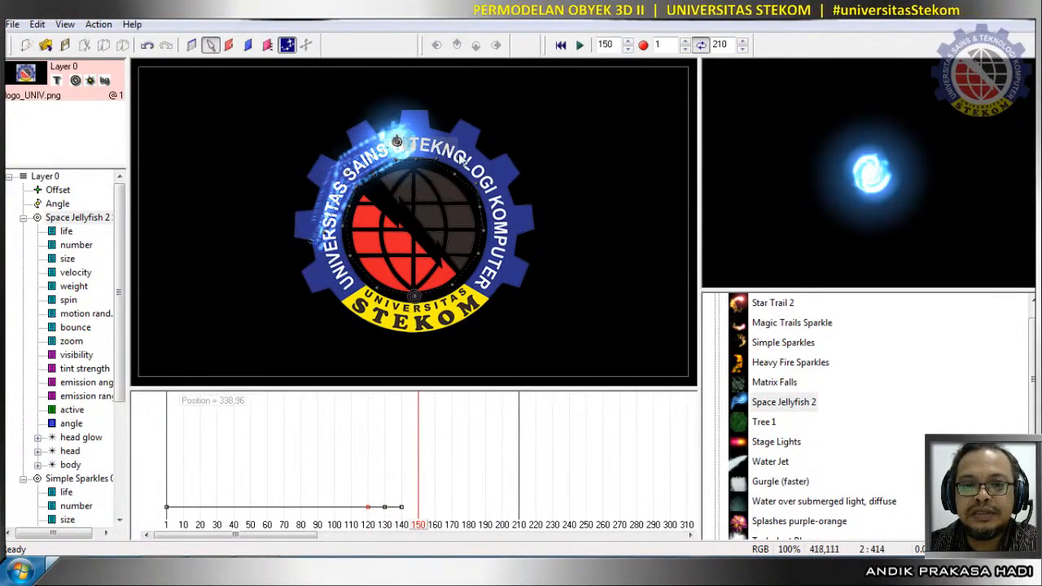
left_click_drag(399, 142, 469, 152)
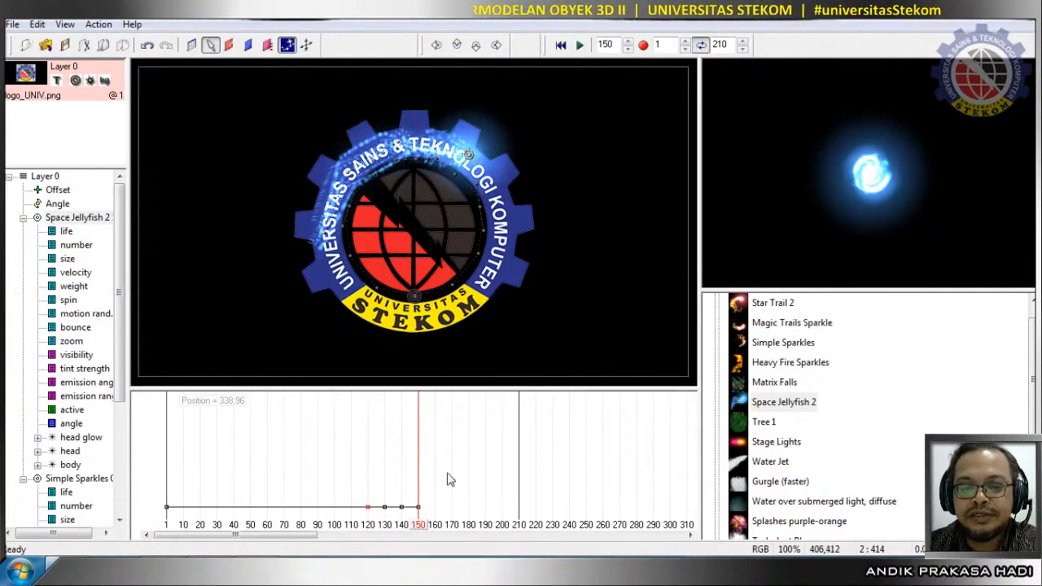
left_click_drag(424, 528, 437, 529)
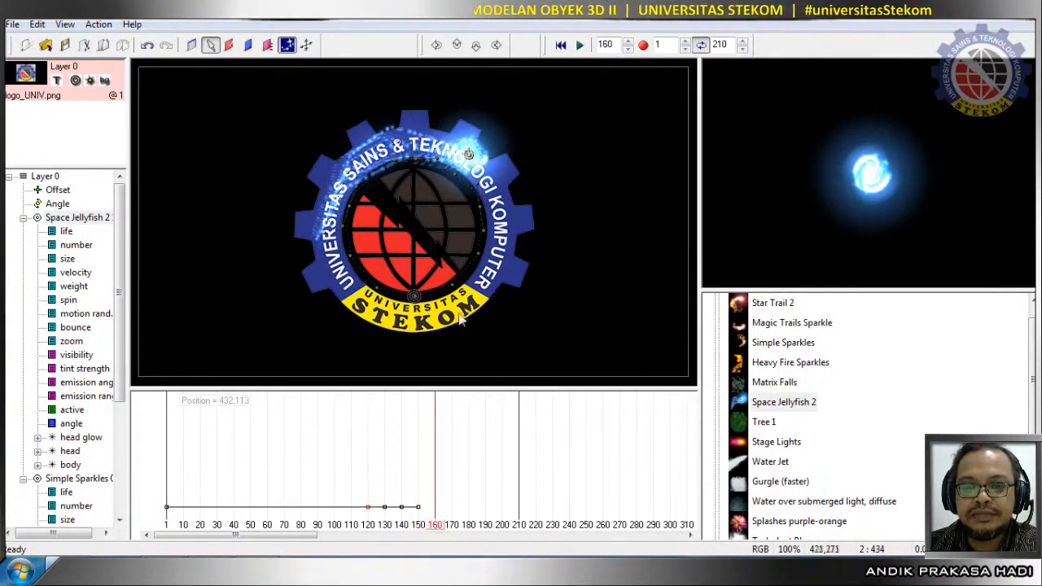
left_click_drag(469, 155, 505, 237)
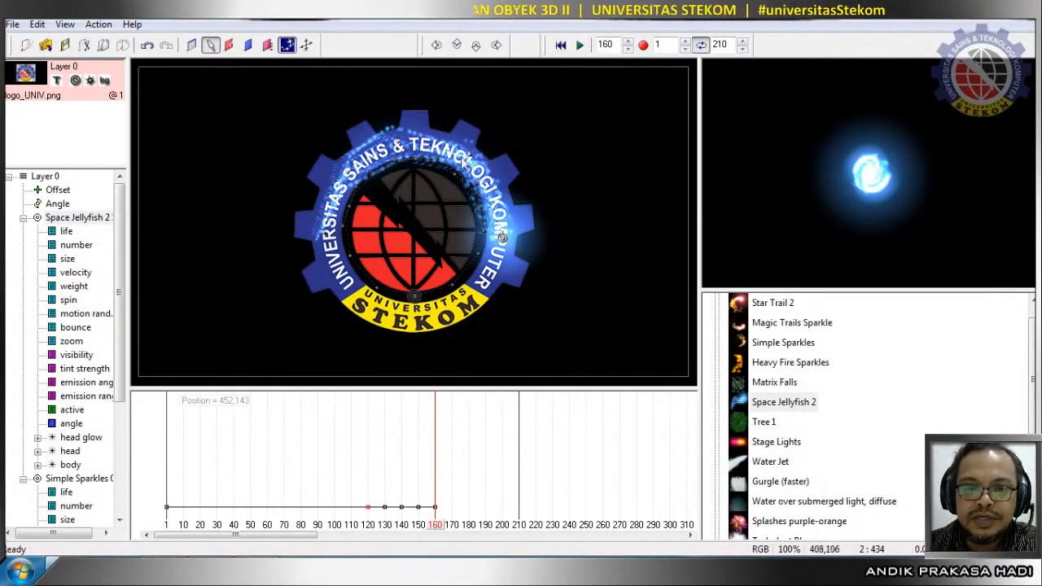
Hide the particles on the stage and set the Space Jellyfish 2 head glow particle colour to magenta (R 238, G 0, B 255).
left_click(292, 46)
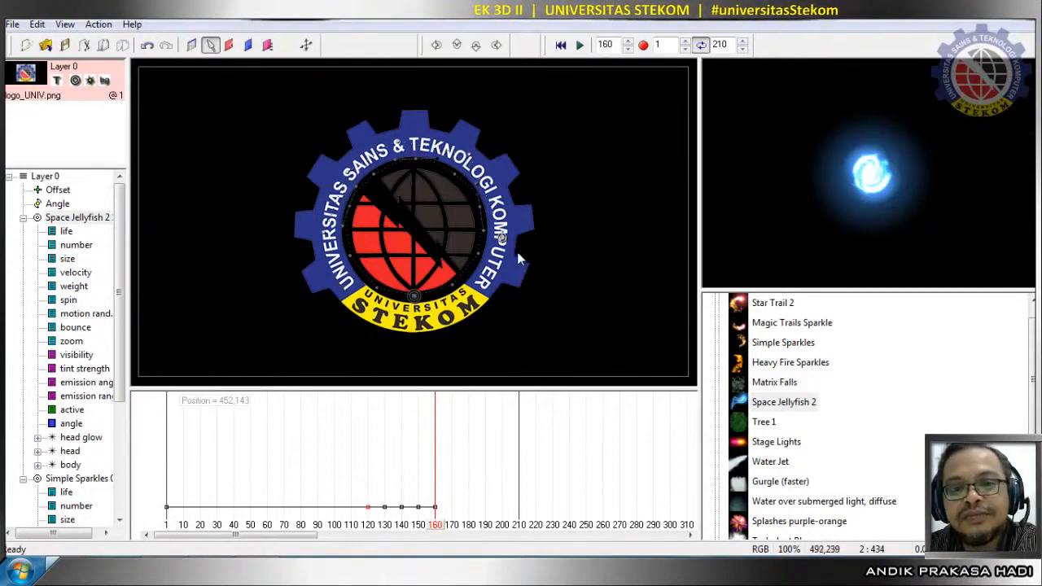
left_click_drag(438, 529, 435, 551)
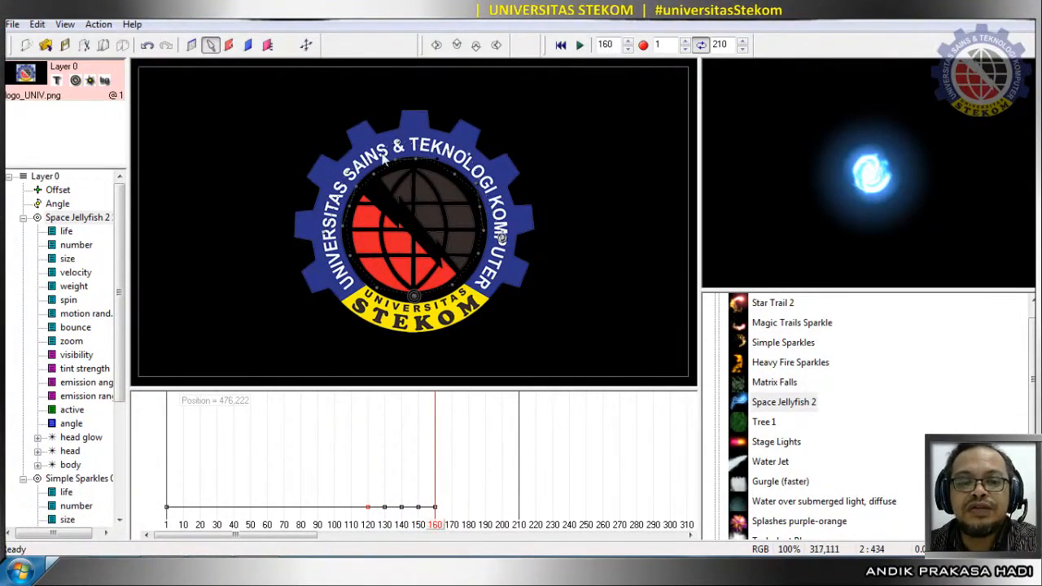
right_click(72, 217)
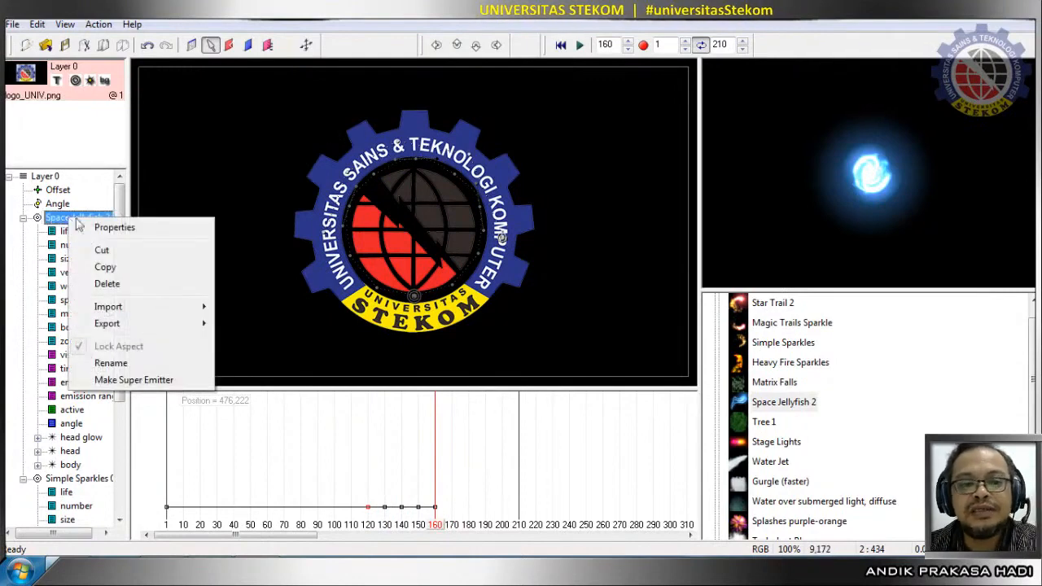
left_click(115, 228)
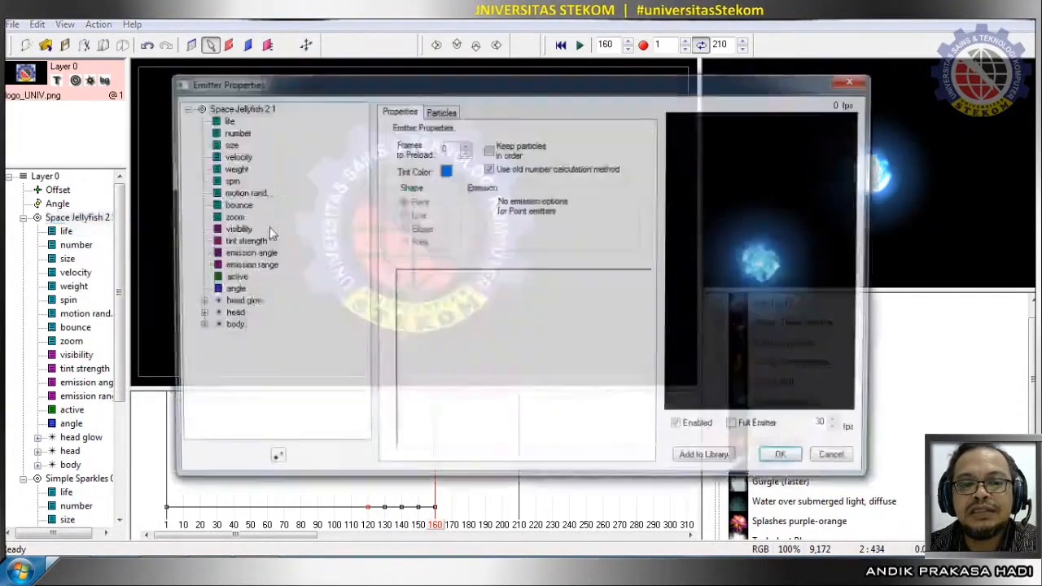
left_click(439, 110)
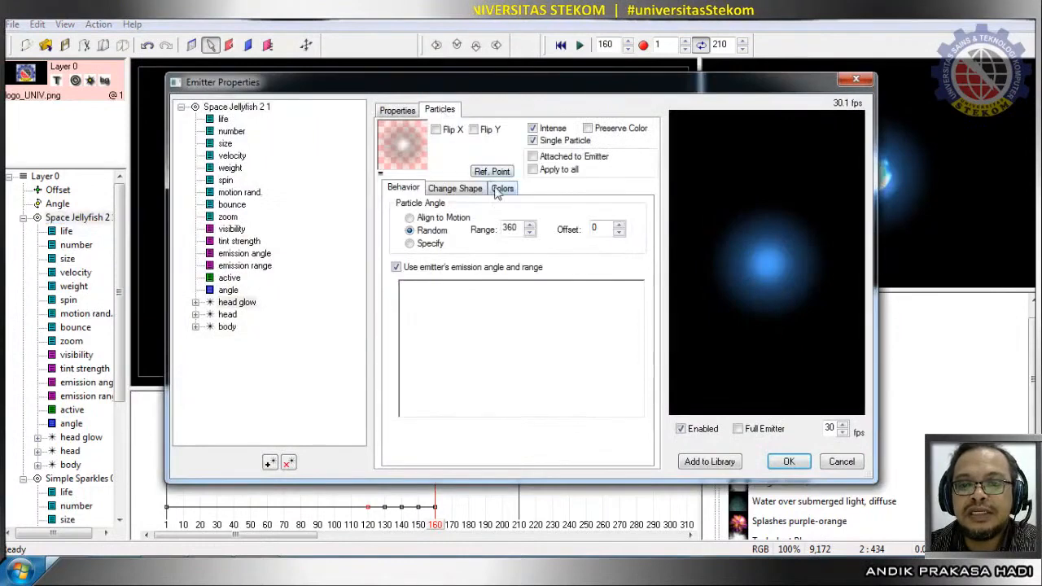
left_click(501, 188)
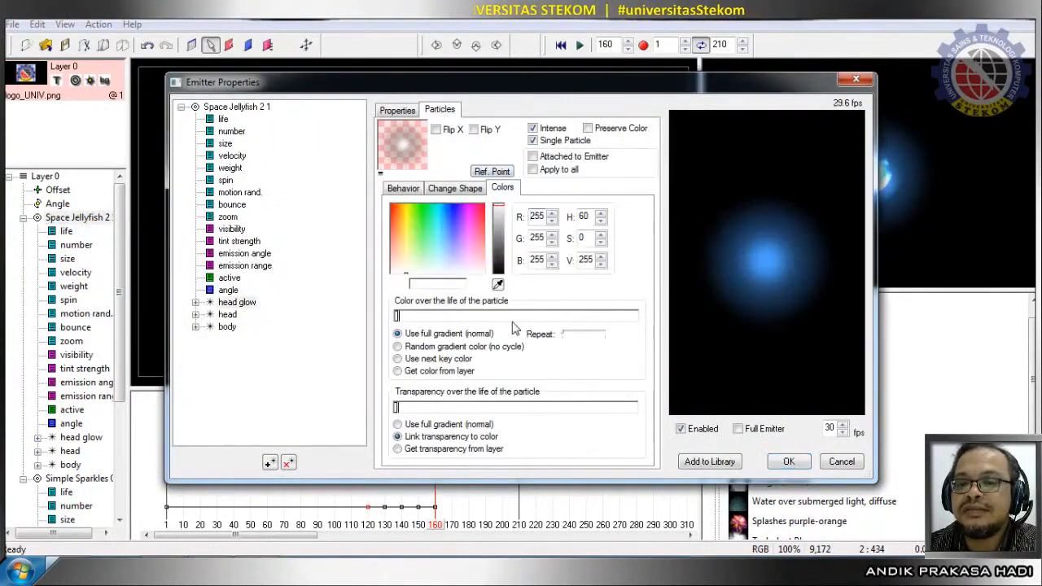
left_click(242, 303)
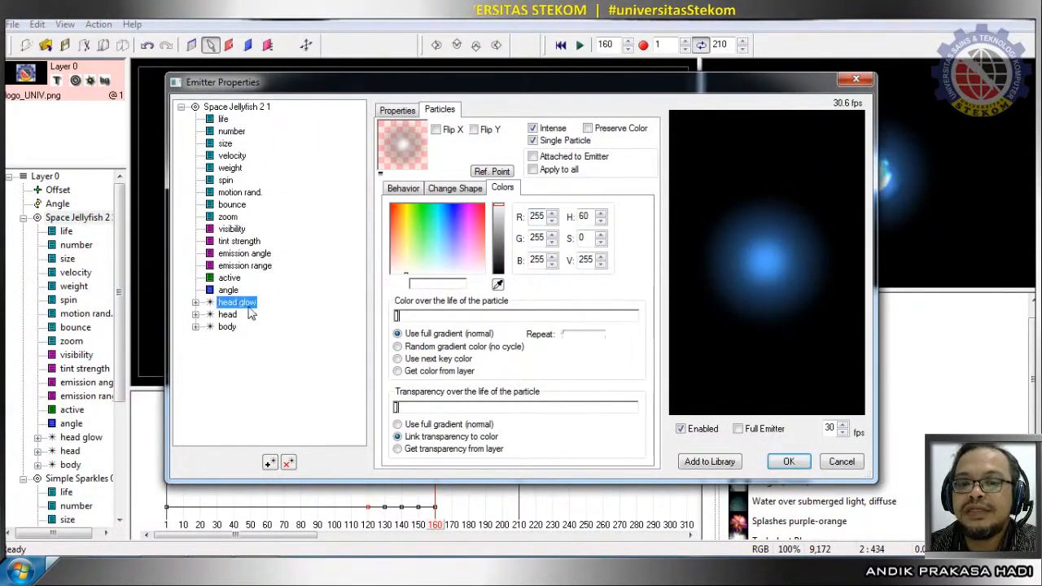
left_click(469, 210)
left_click_drag(467, 197, 469, 199)
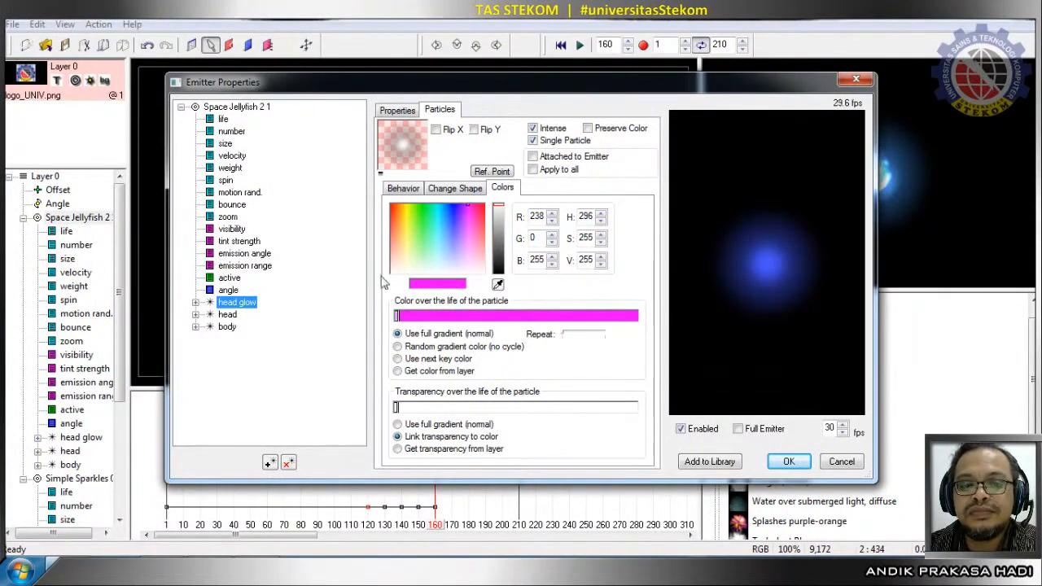
Set the Space Jellyfish 2 emitter's tint colour to red (R 255, G 0, B 38) and apply the emitter properties.
left_click(229, 316)
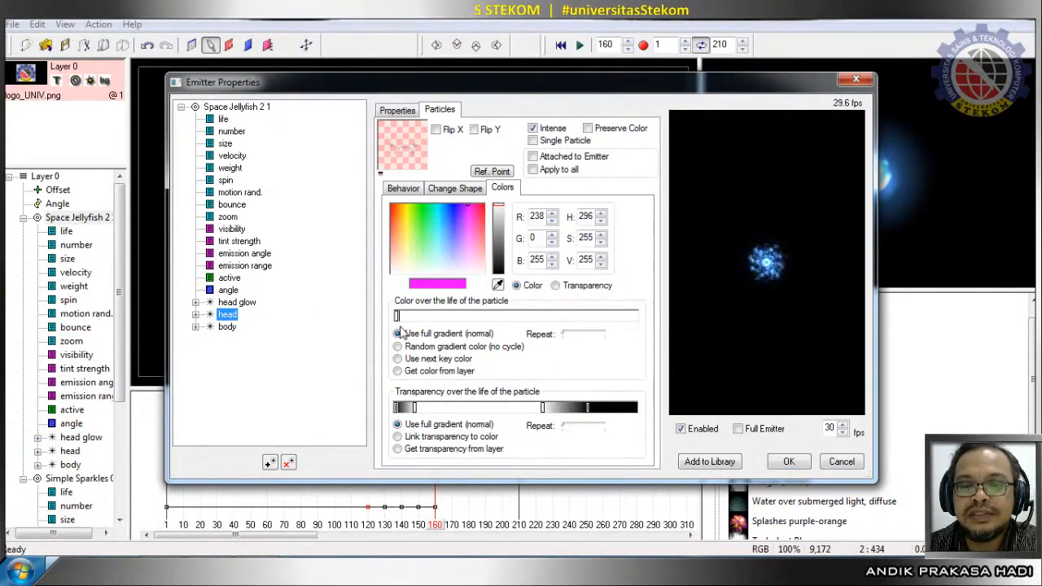
left_click(227, 328)
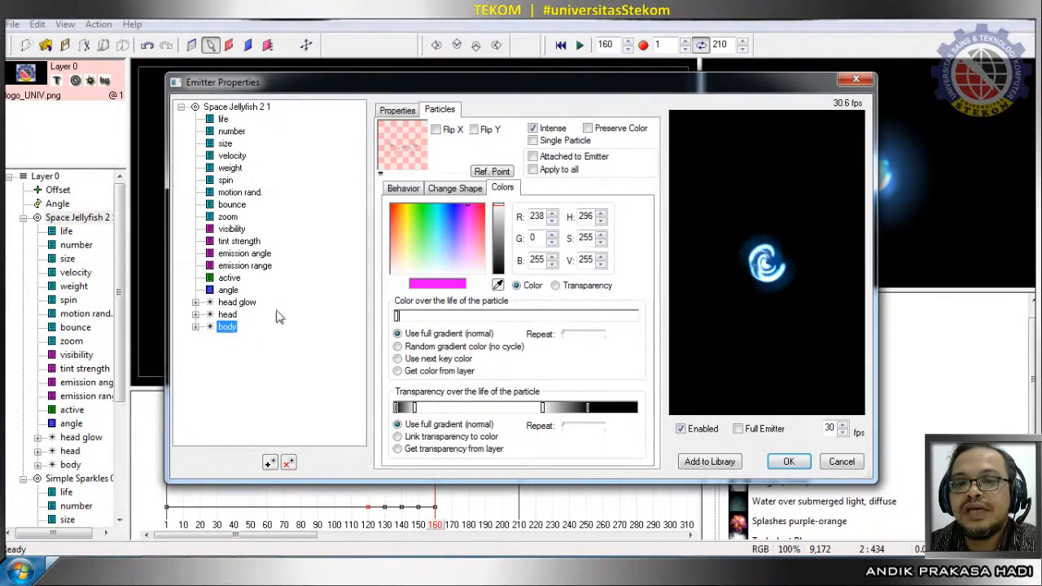
left_click(404, 116)
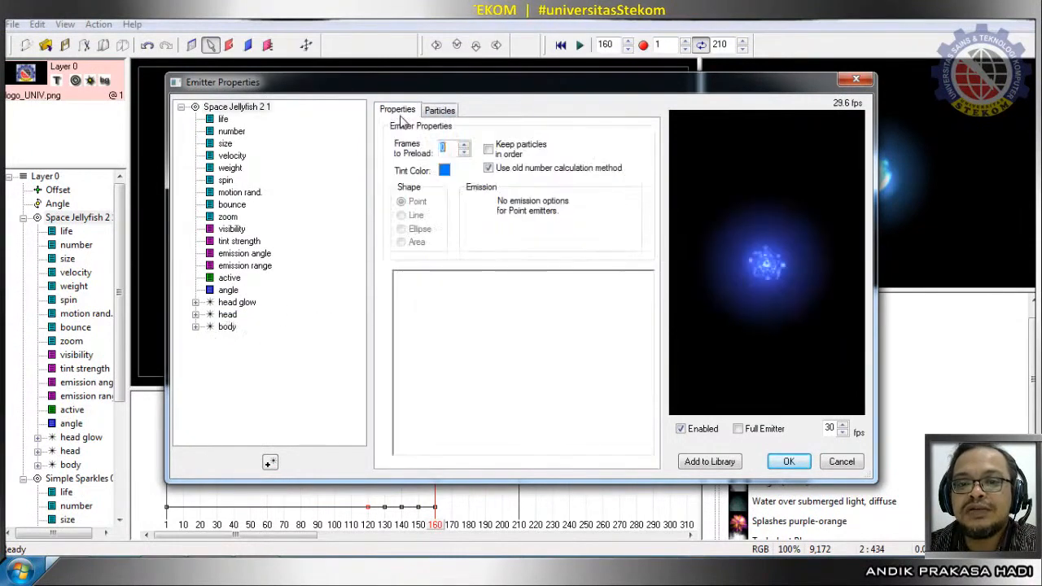
left_click(444, 171)
mouse_move(476, 246)
left_mouse_down()
mouse_move(493, 255)
mouse_move(494, 241)
left_mouse_up()
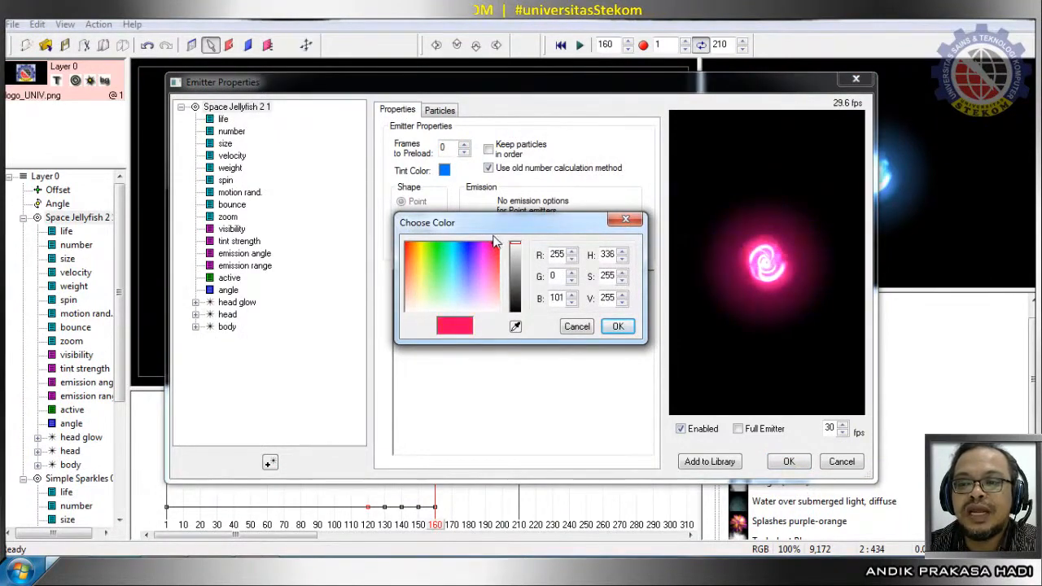
left_click(801, 462)
left_click(779, 461)
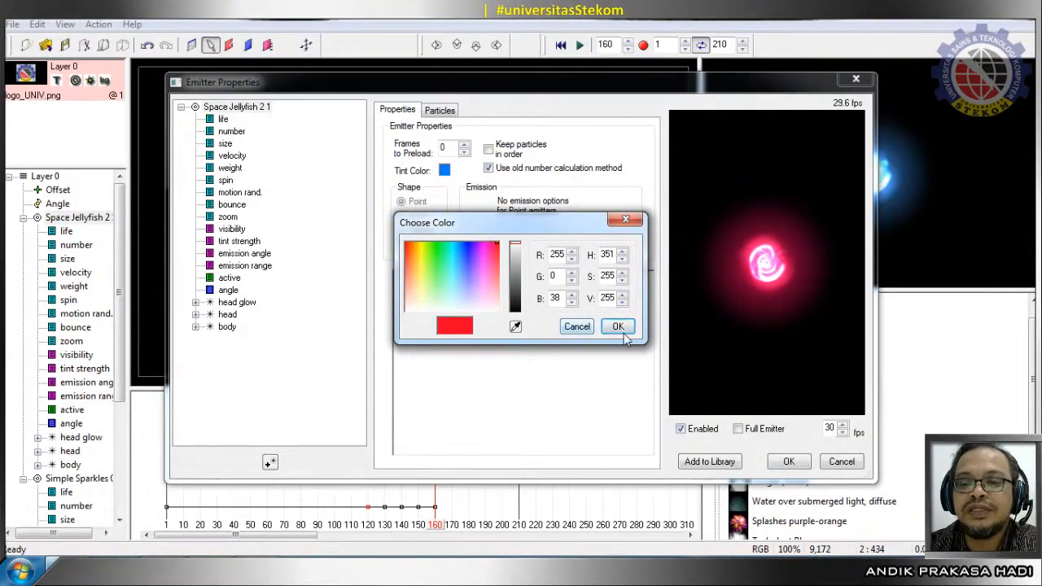
left_click(619, 327)
left_click(782, 462)
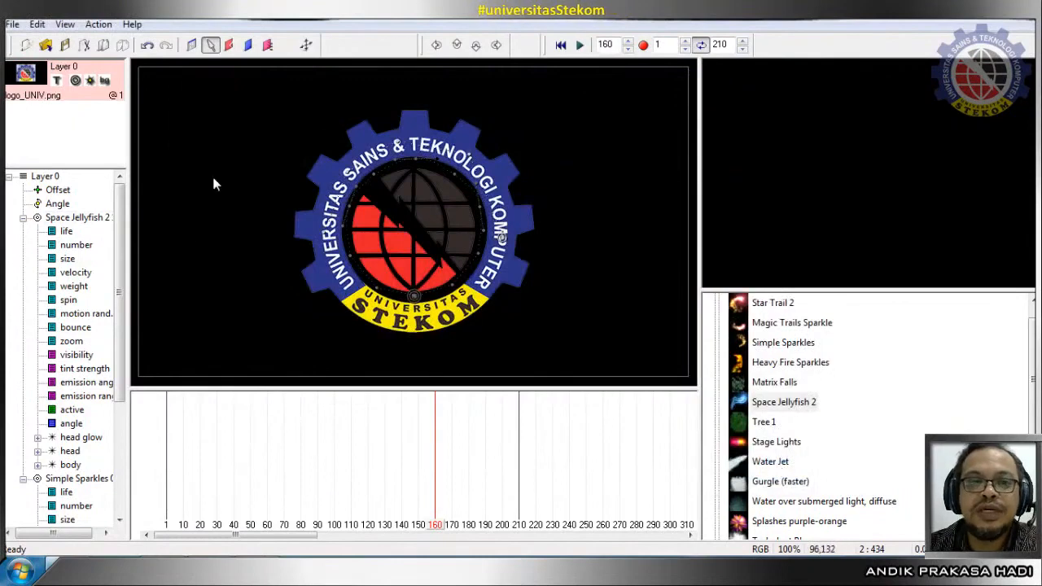
With the particles shown on the stage, set the red Space Jellyfish 2 emitter's size to 335% and play the animation.
left_click(288, 46)
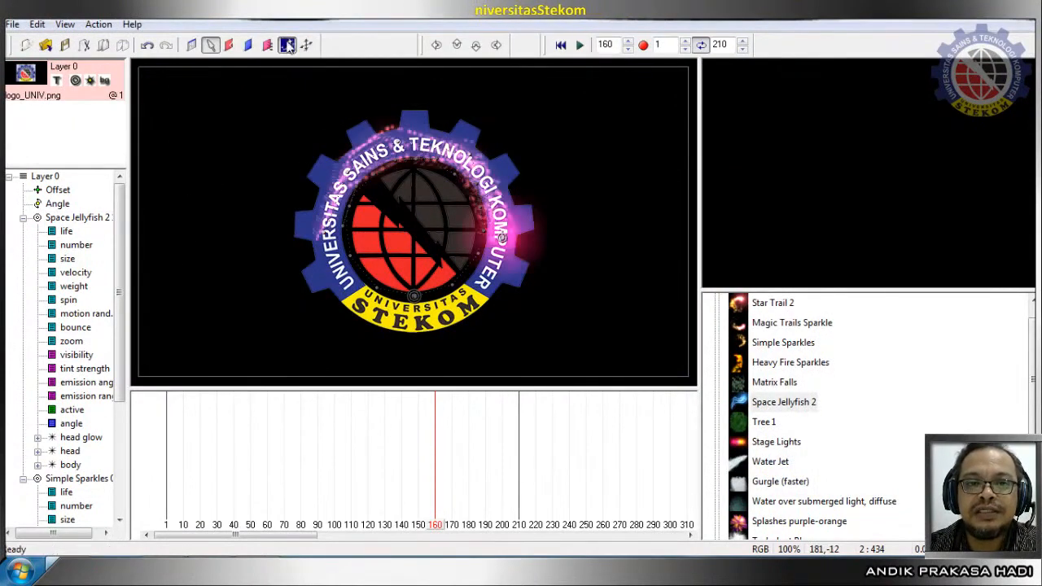
left_click_drag(441, 527, 369, 555)
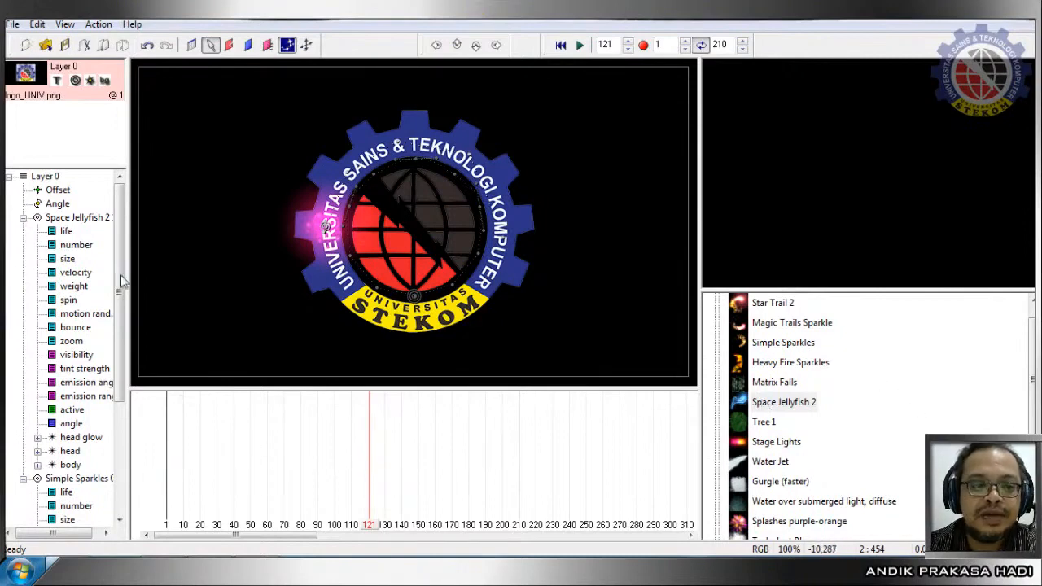
left_click(67, 258)
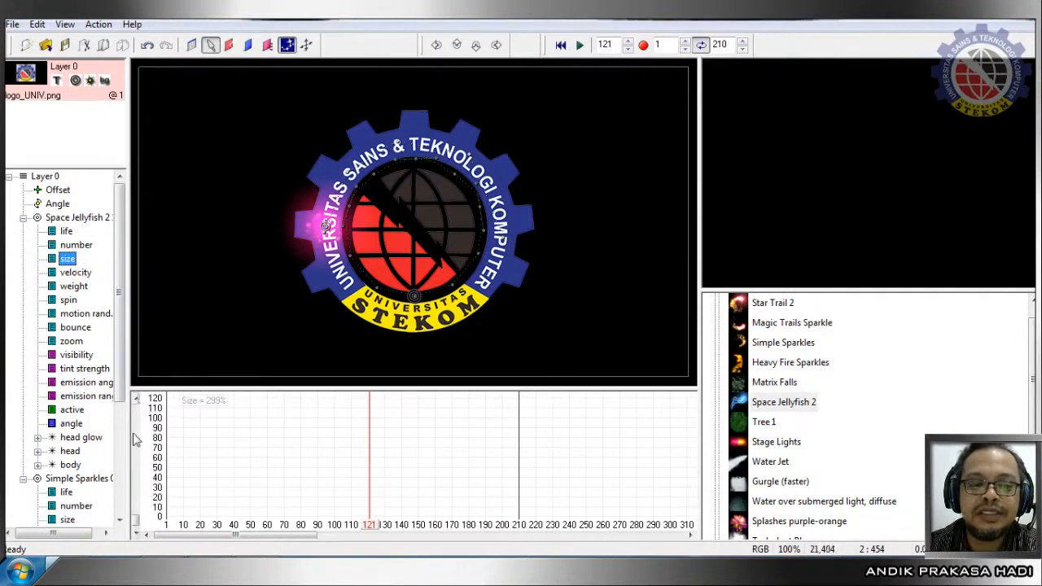
left_click_drag(136, 521, 137, 505)
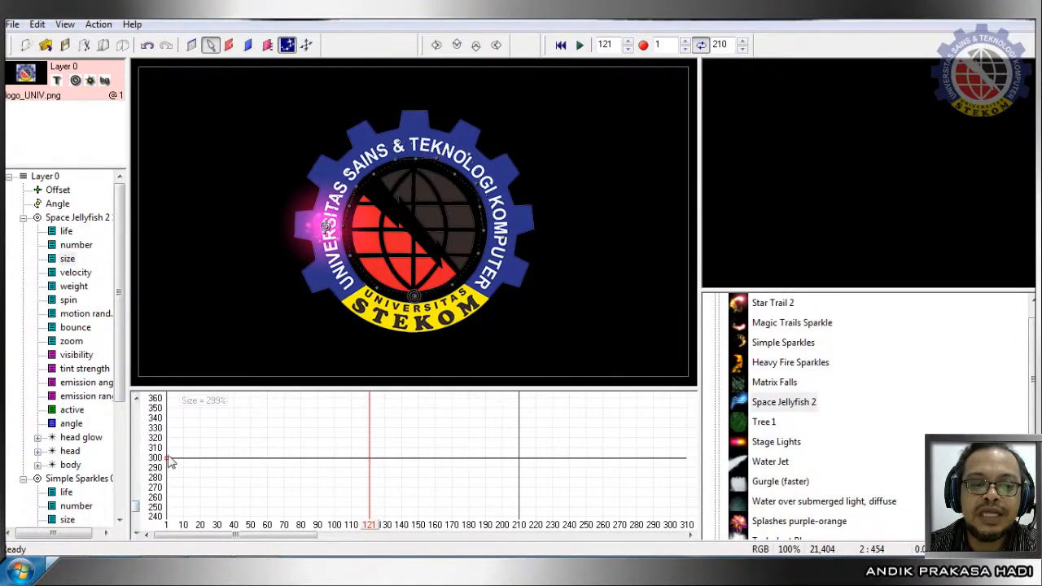
left_click_drag(166, 458, 169, 422)
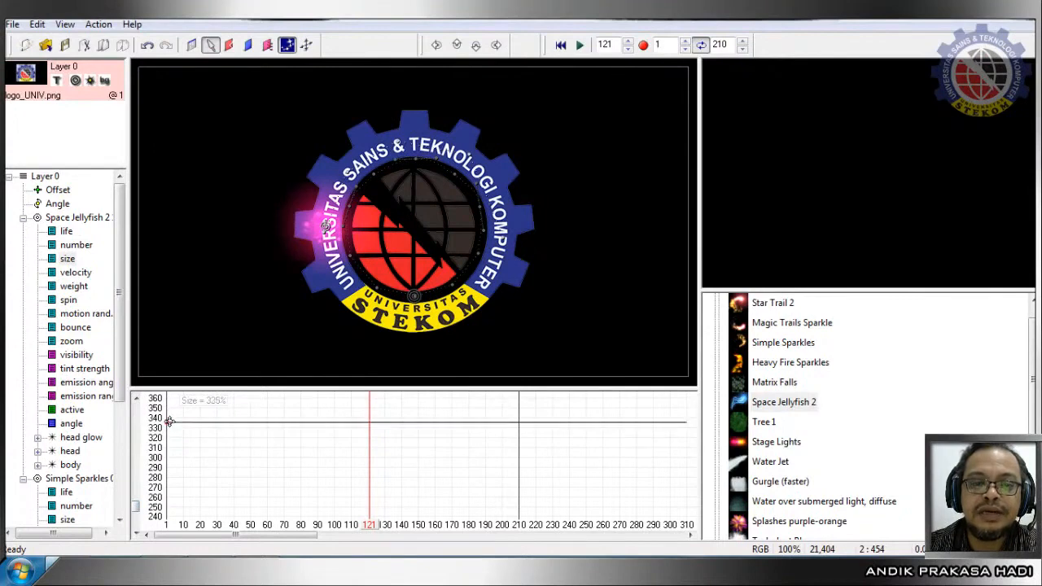
left_click(579, 44)
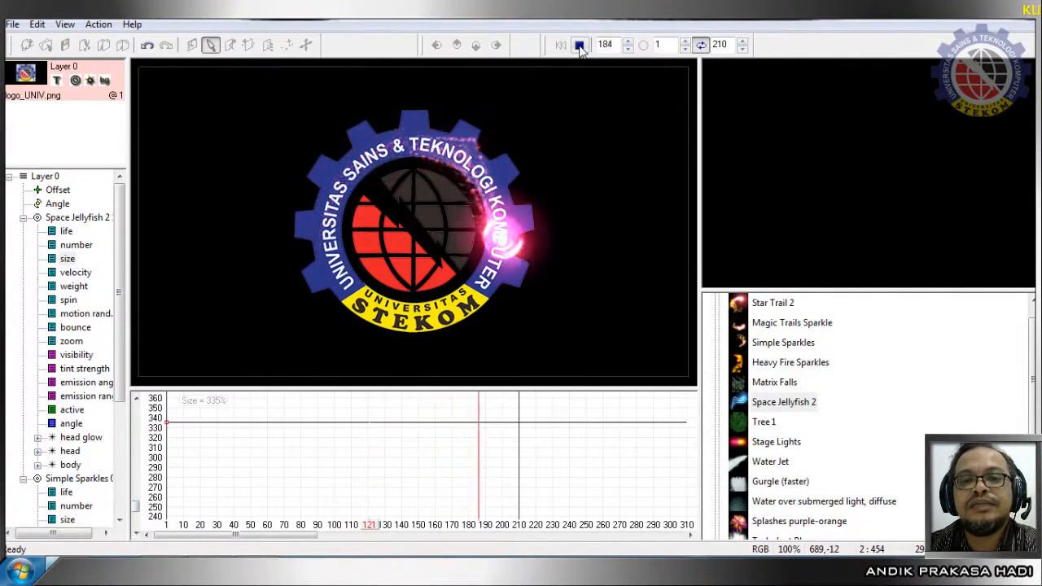
left_click(580, 45)
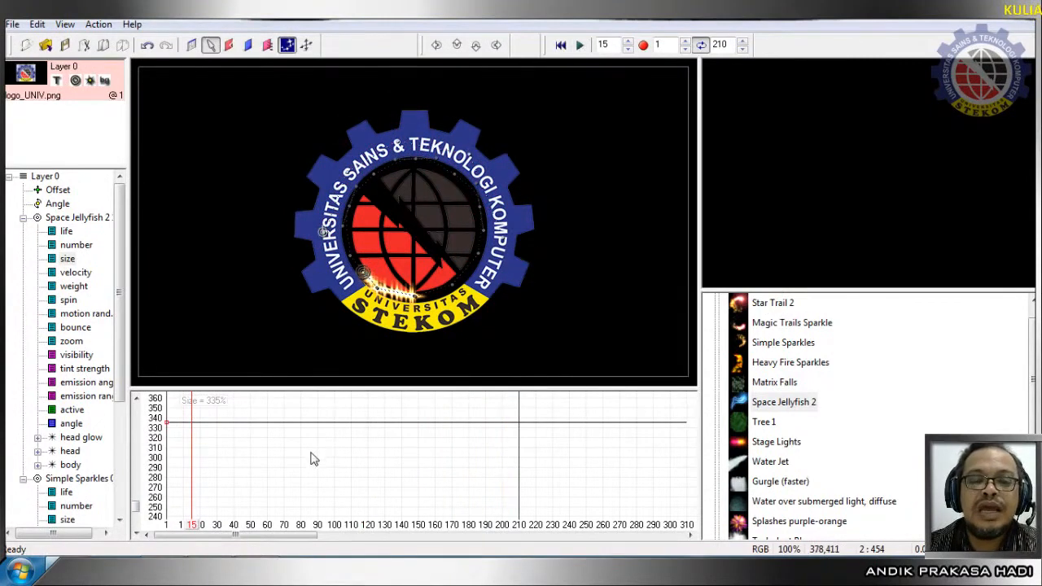
Add a second Space Jellyfish 2 emitter on the lettering ring's right side, at about 474, 218, in frame 120.
left_click(72, 217)
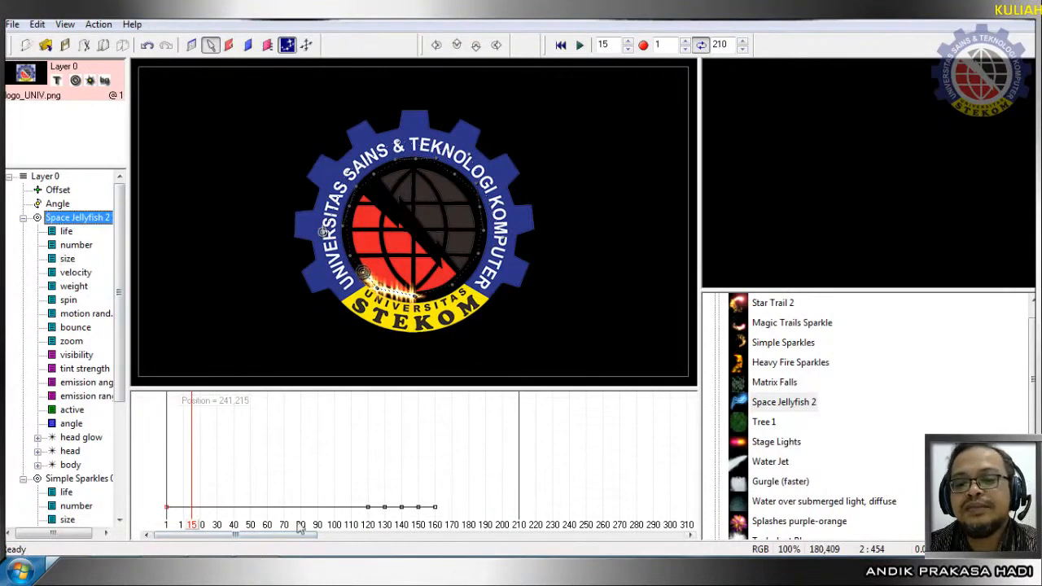
left_click_drag(195, 527, 367, 554)
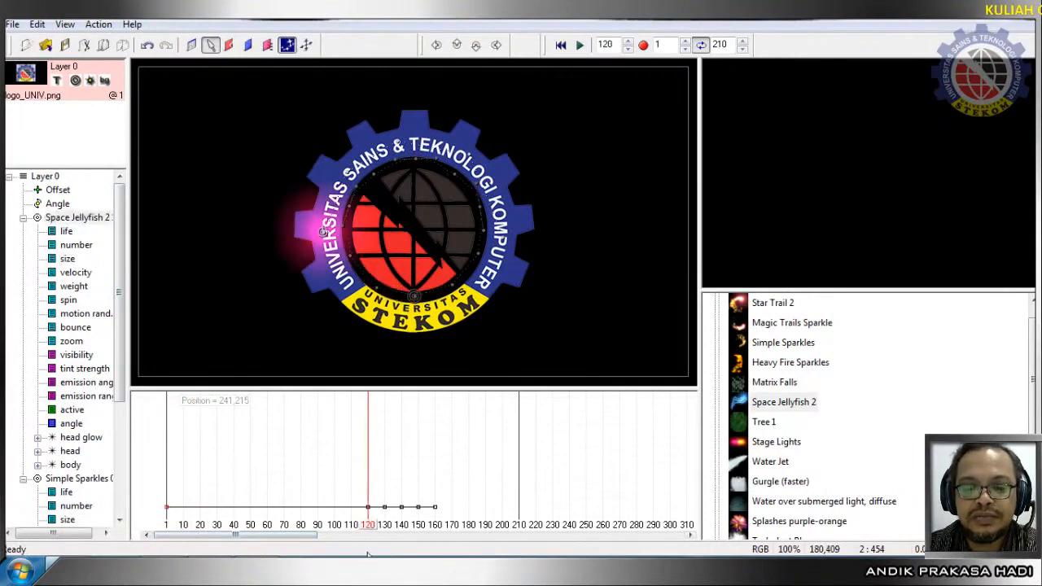
left_click(786, 407)
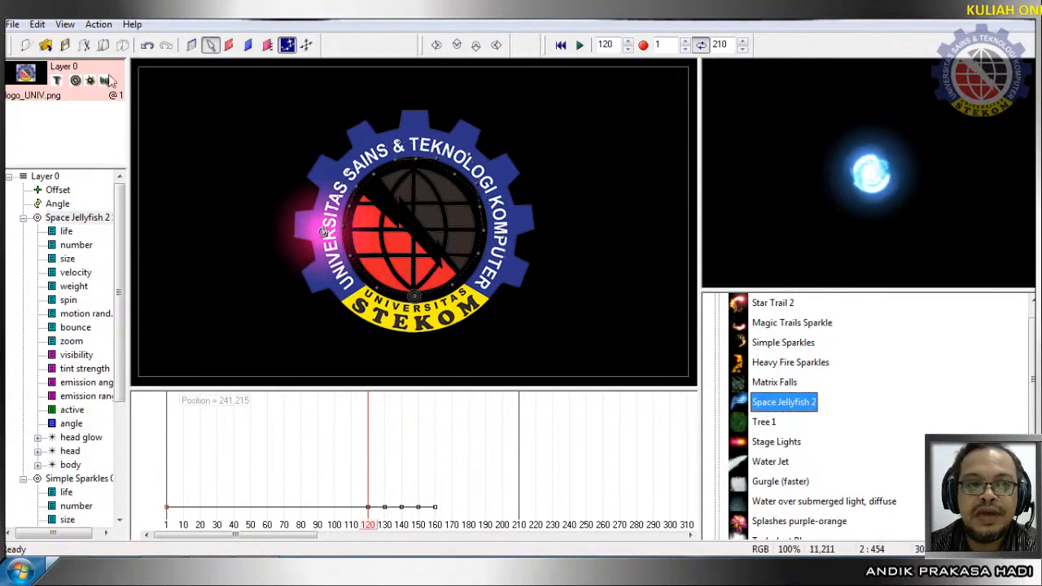
left_click(211, 47)
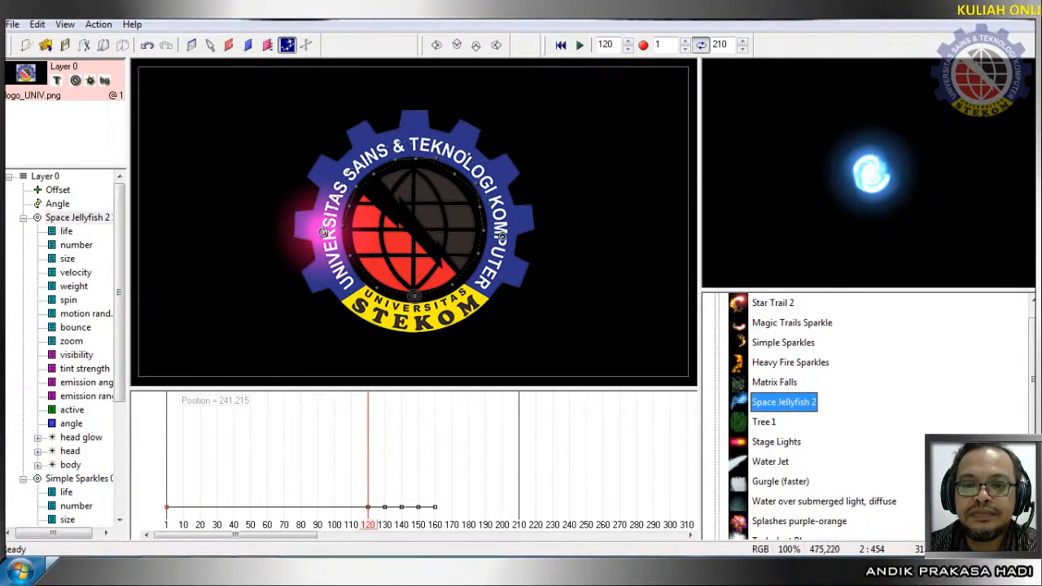
left_click(502, 236)
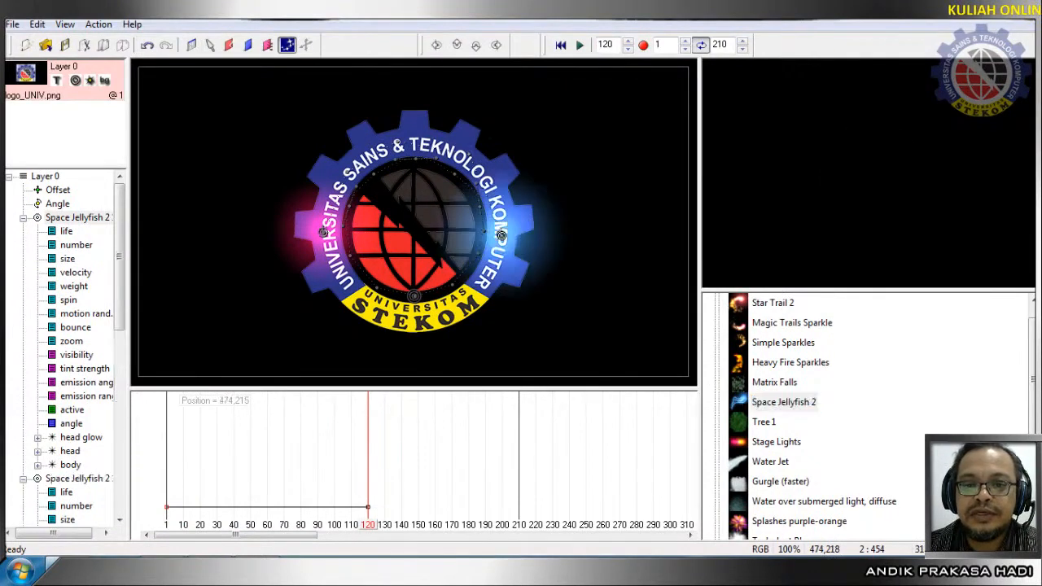
Keyframe the blue jellyfish emitter at the ring's upper right (about 458, 142) in frame 130 and near its top (about 392, 103) in frame 140.
left_click_drag(364, 525, 387, 530)
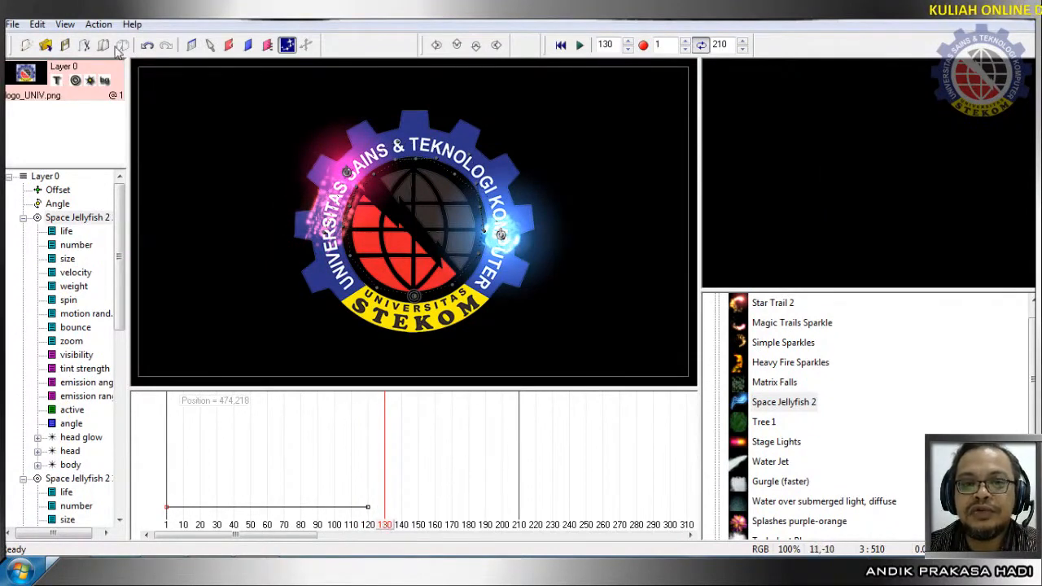
left_click(210, 44)
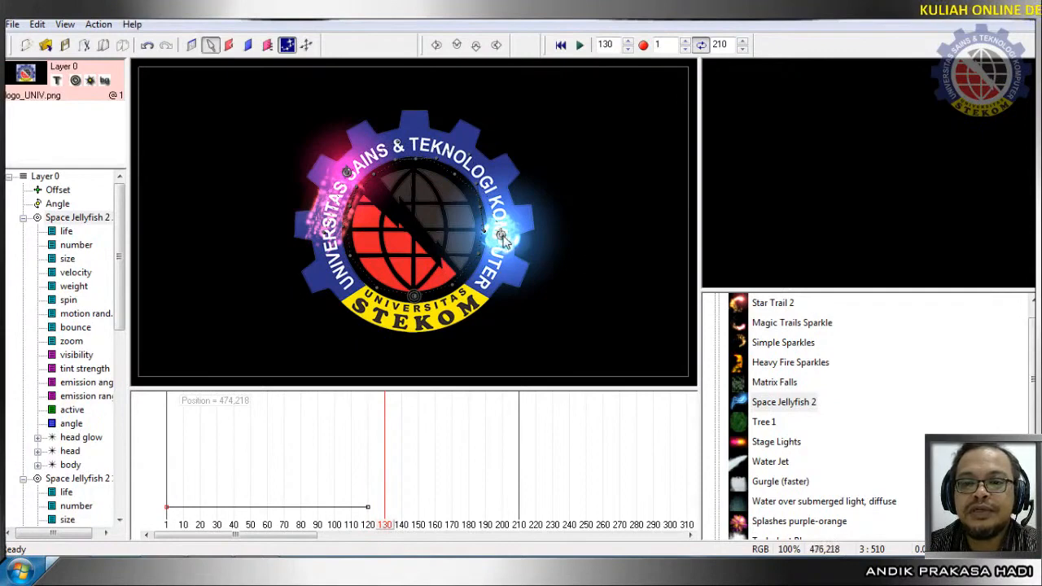
left_click_drag(502, 237, 492, 186)
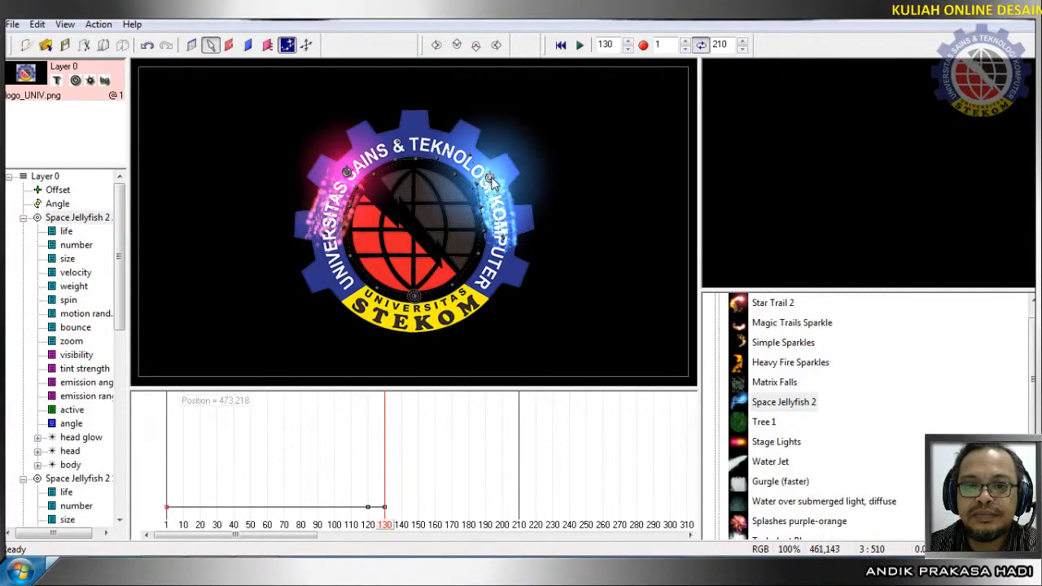
left_click_drag(387, 525, 402, 528)
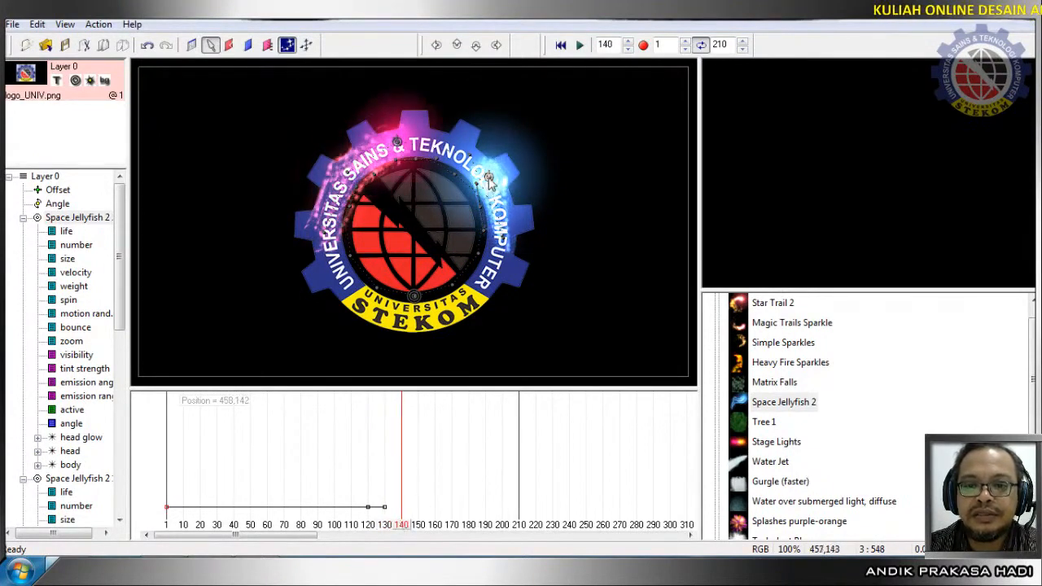
left_click_drag(489, 179, 437, 153)
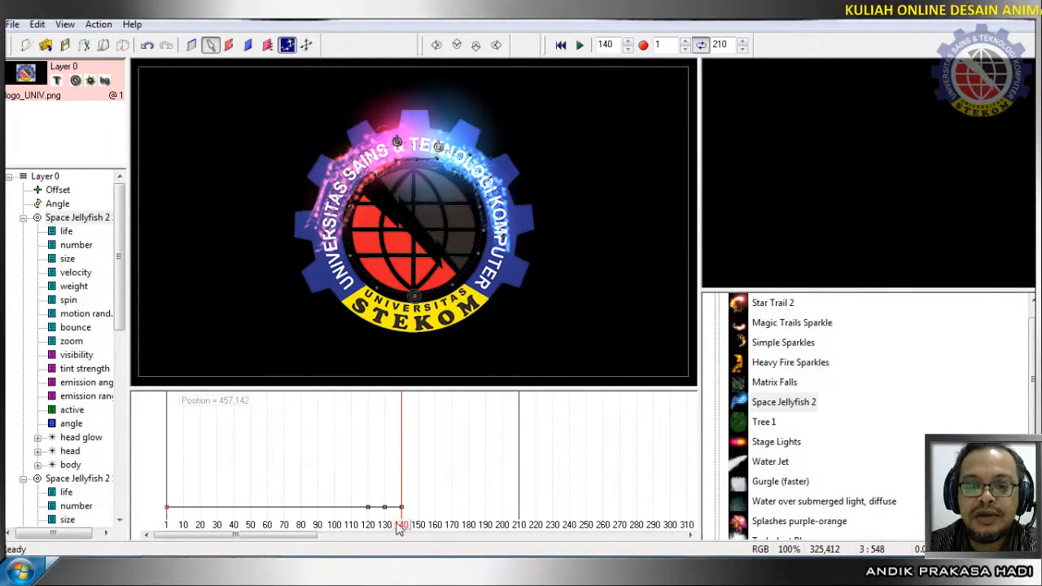
Keyframe the blue jellyfish emitter at the ring's upper left (about 303, 108) in frame 150 and on its left side (about 239, 213) in frame 160.
left_click_drag(399, 528, 418, 528)
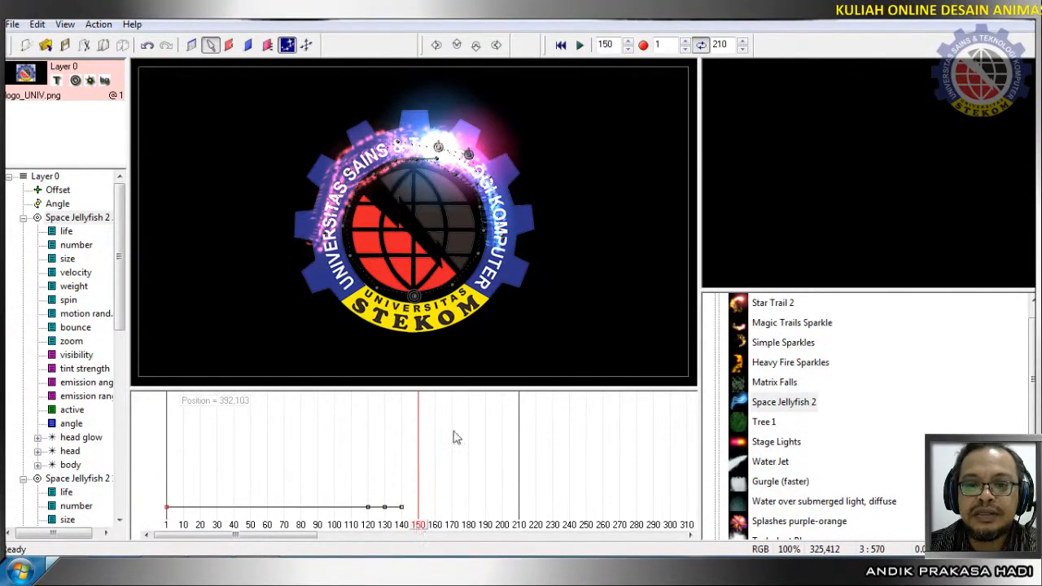
left_click_drag(439, 153, 374, 153)
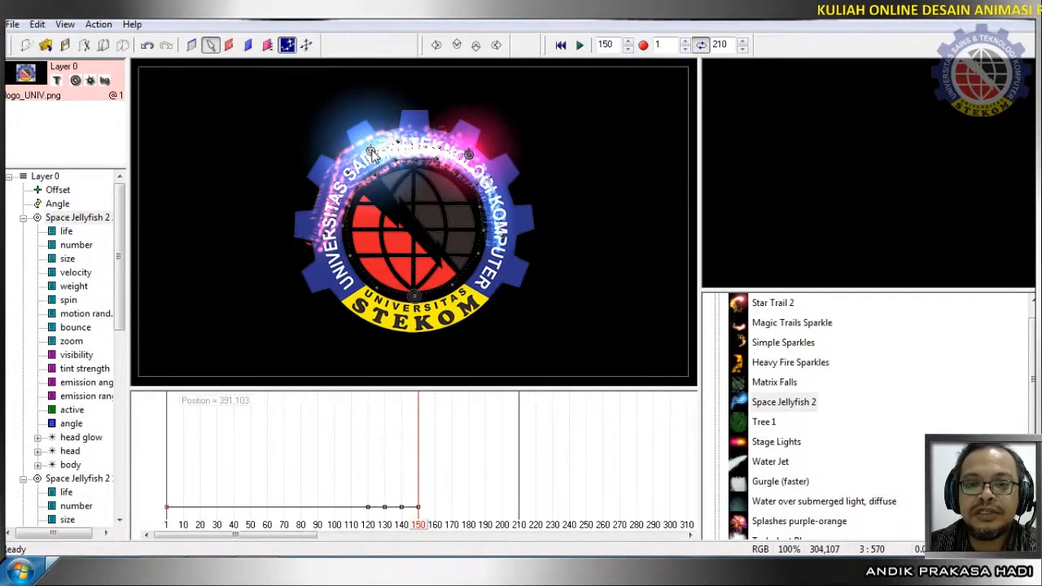
left_click_drag(418, 528, 436, 530)
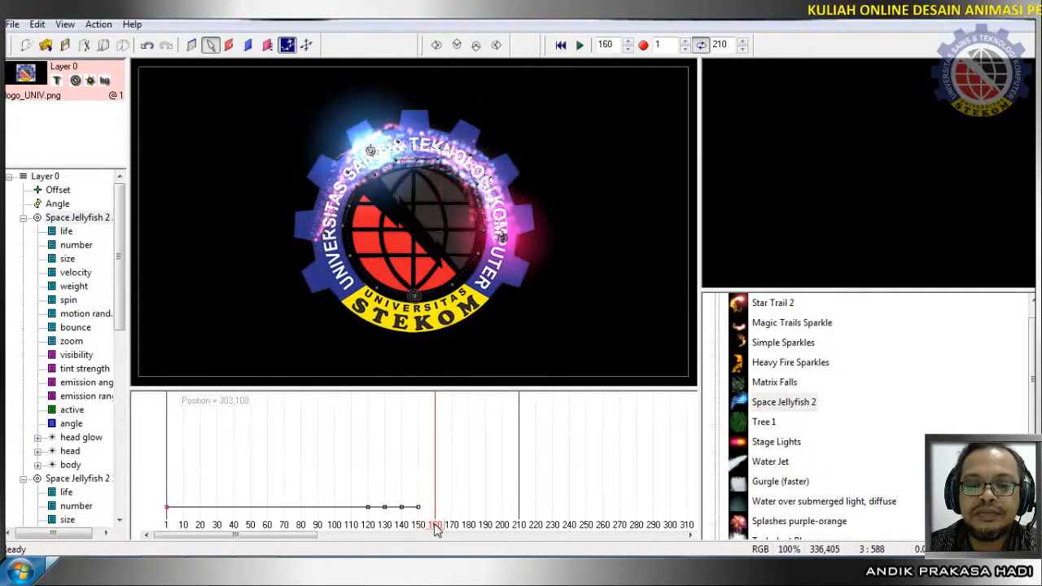
left_click_drag(371, 153, 336, 189)
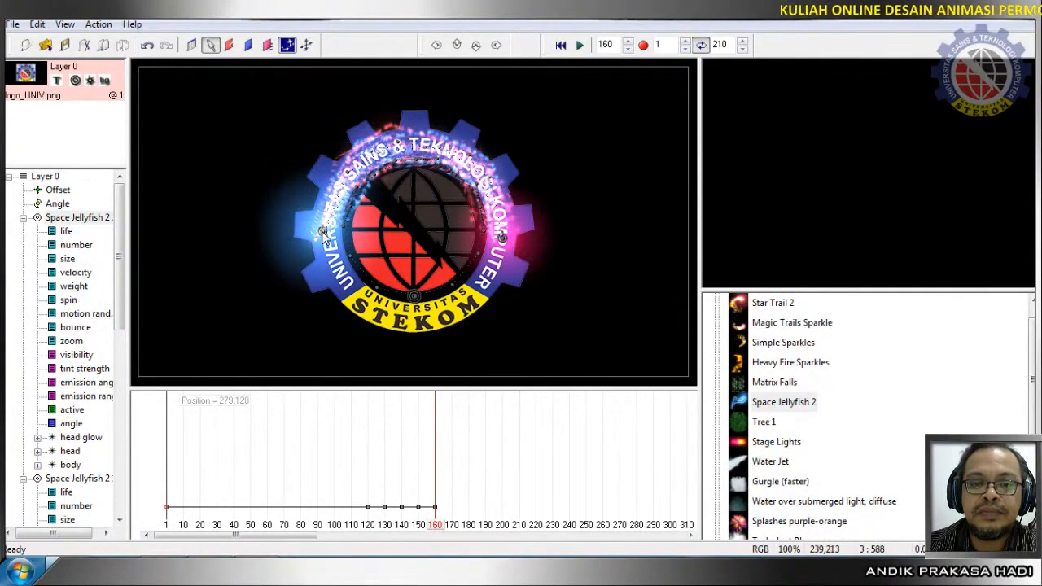
Hide the particles on the stage and play the animation from frame 1 to check both jellyfish paths.
left_click(286, 44)
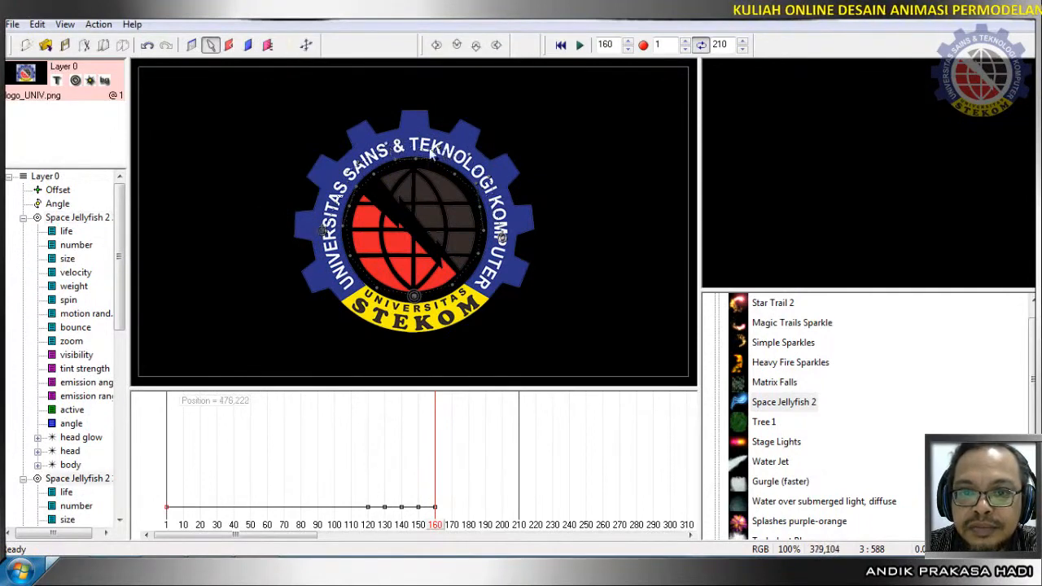
left_click_drag(426, 525, 121, 526)
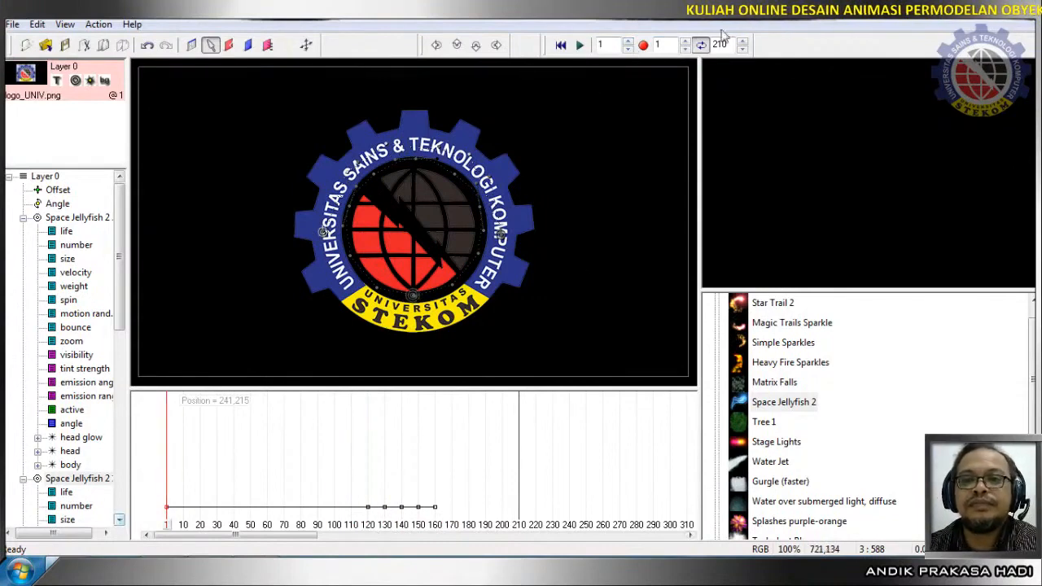
left_click(579, 46)
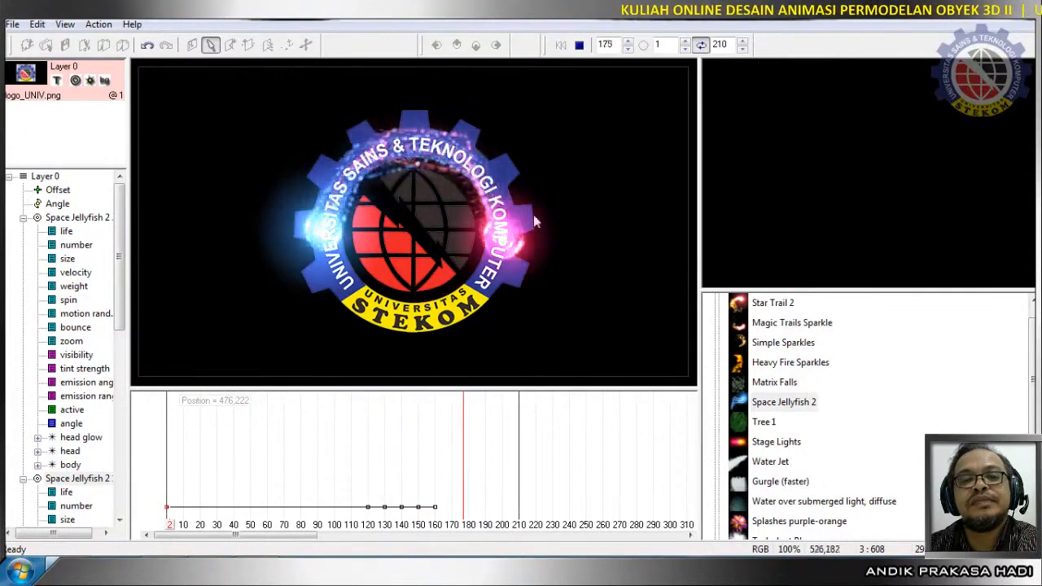
left_click(579, 45)
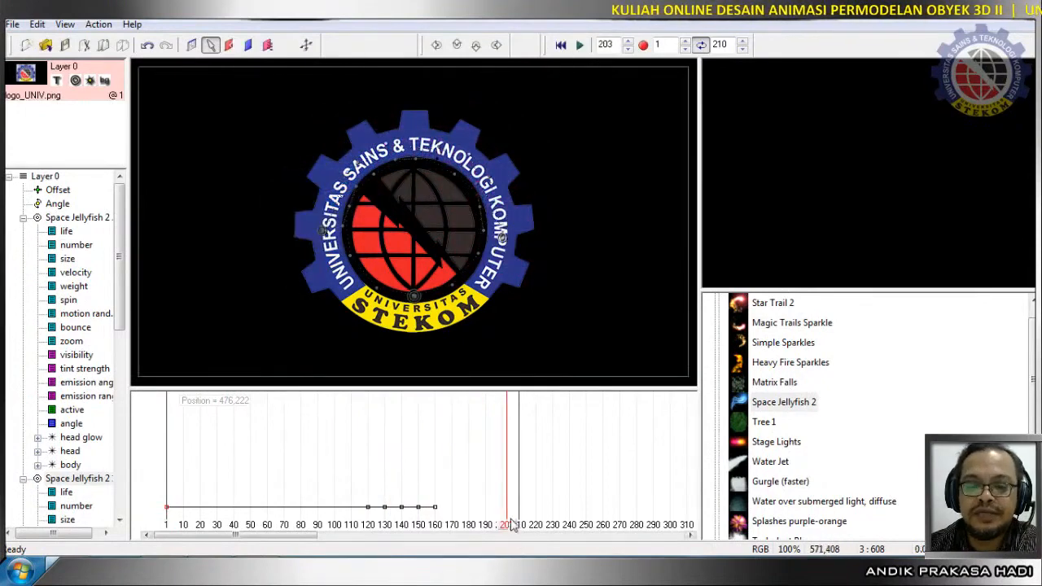
Show the particles again and keyframe the blue jellyfish emitter's visibility from 100% in frame 190 to 0% at about frame 197.
left_click_drag(513, 525, 465, 549)
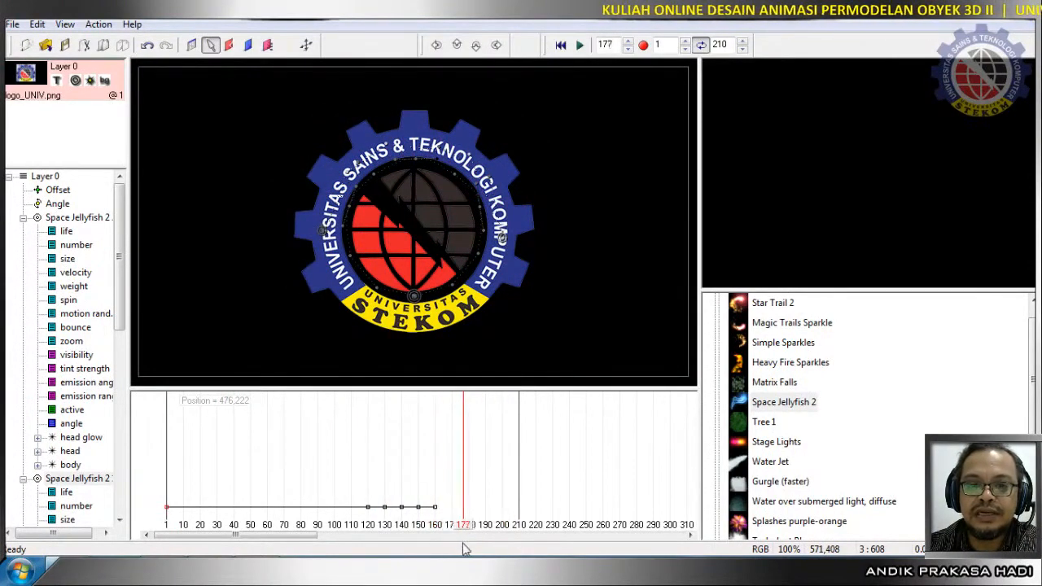
left_click(286, 44)
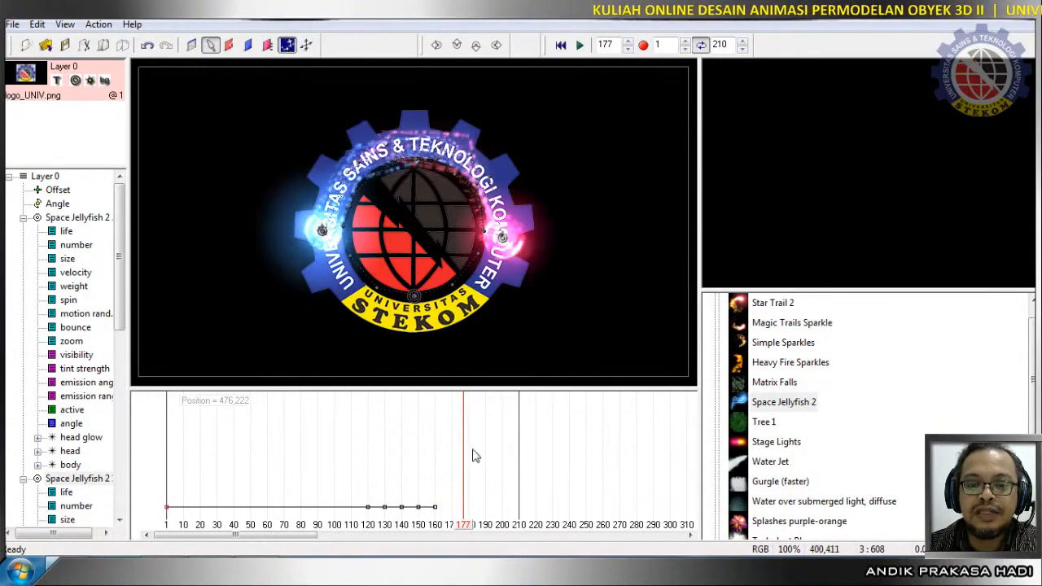
left_click_drag(467, 515, 484, 539)
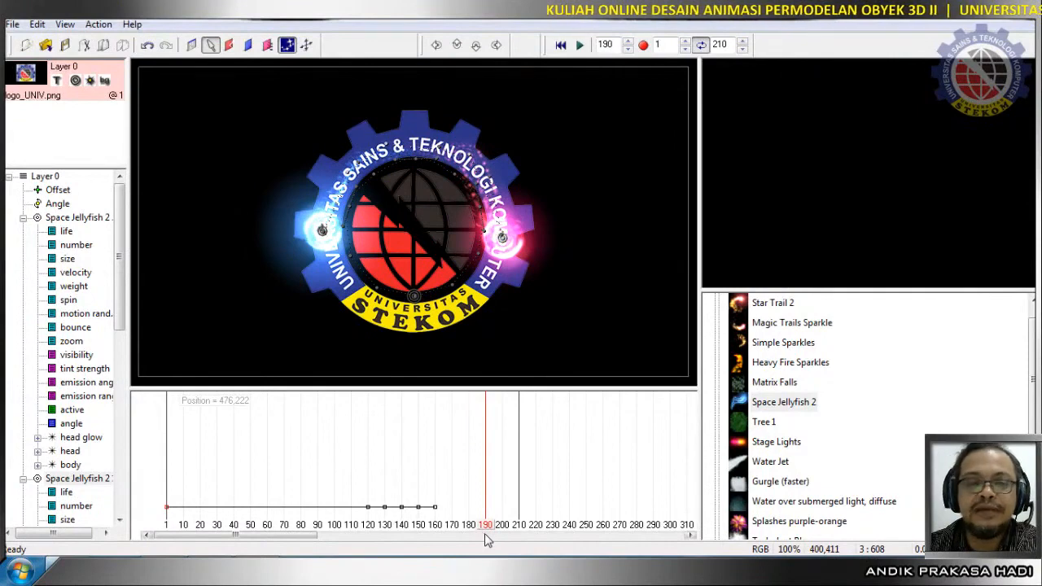
left_click(87, 356)
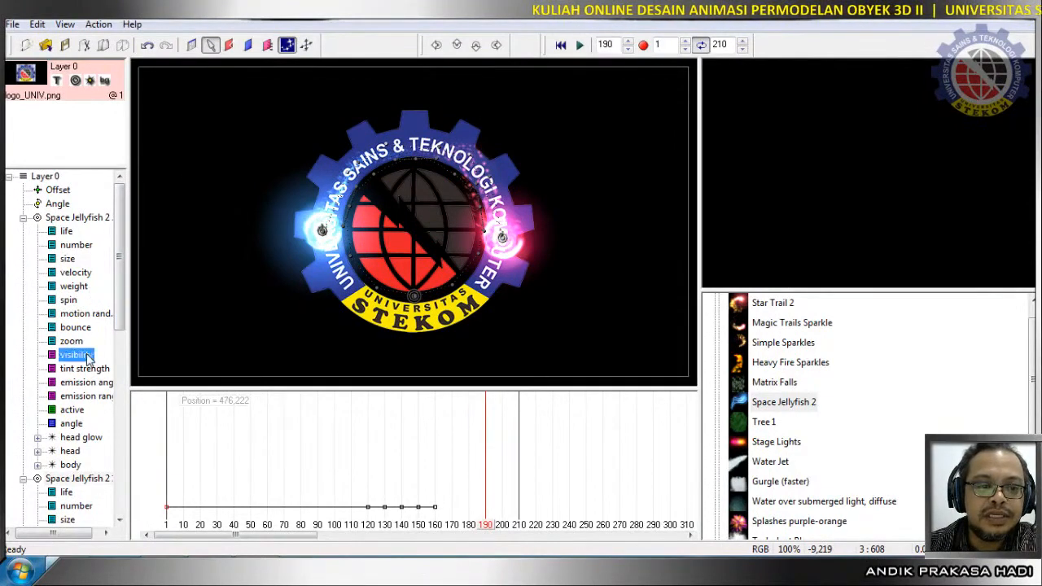
left_click(485, 418)
left_click_drag(503, 421, 495, 555)
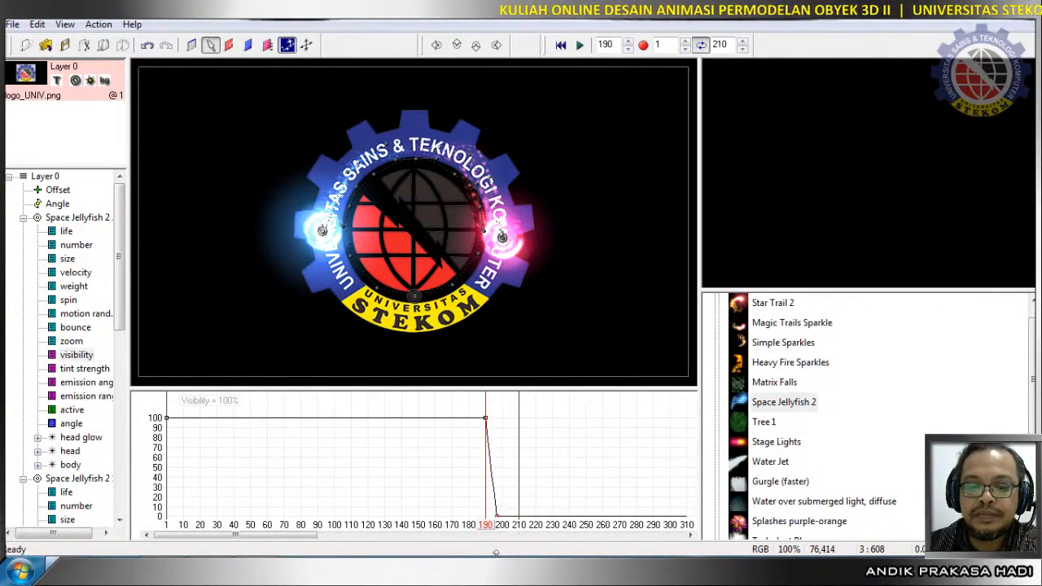
Rewind to the first frame and play the animation as a preview.
left_click(560, 46)
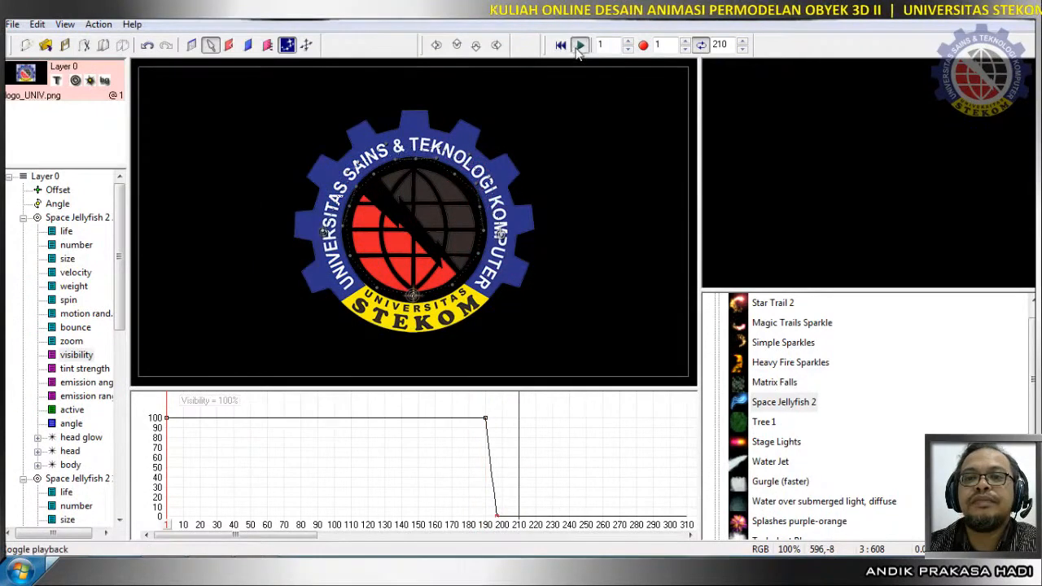
left_click(579, 46)
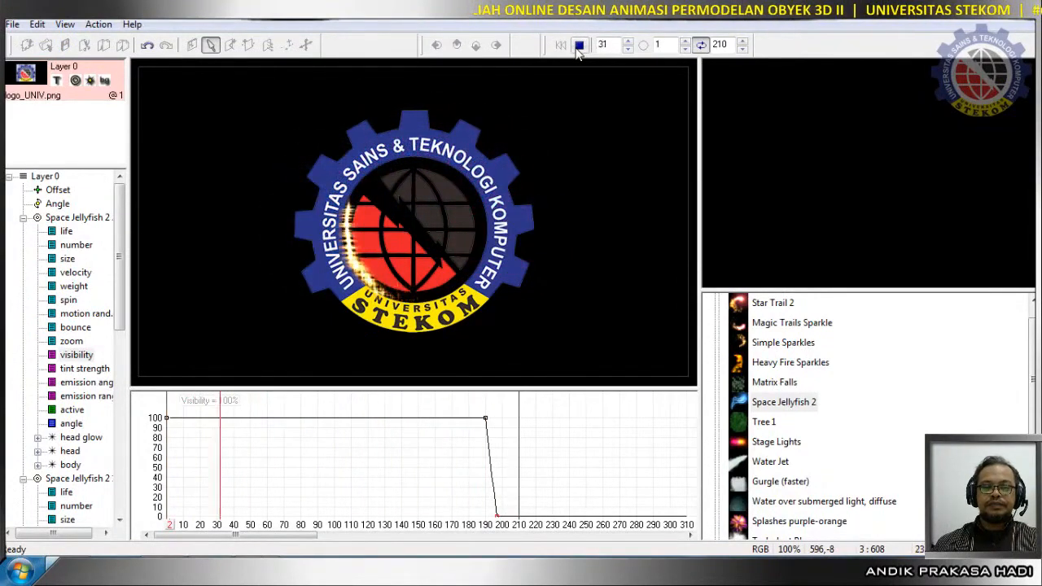
left_click(579, 46)
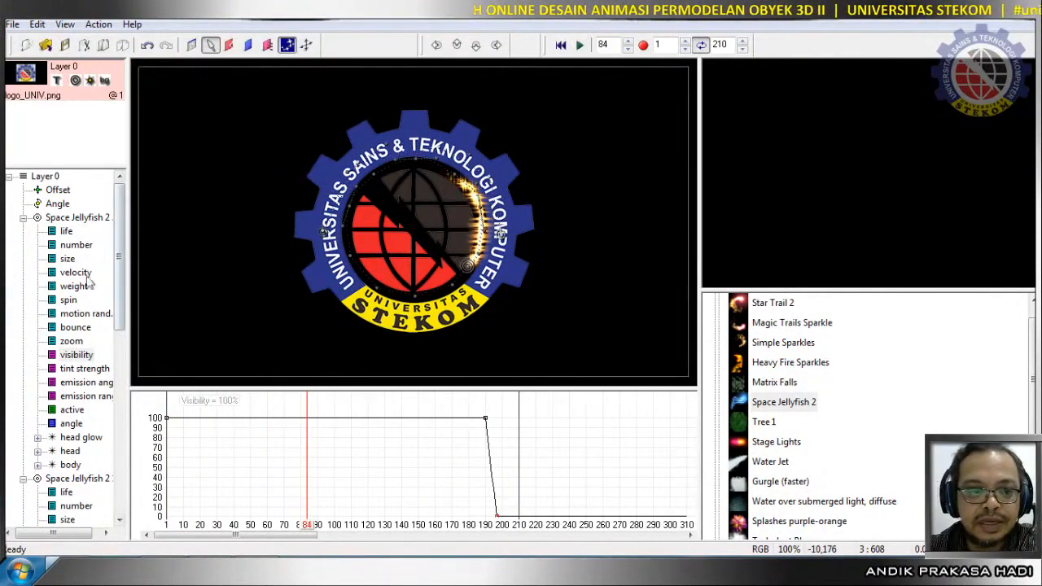
Keyframe the red jellyfish emitter's visibility from 100% in frame 190 to 0% at about frame 200.
left_click(79, 478)
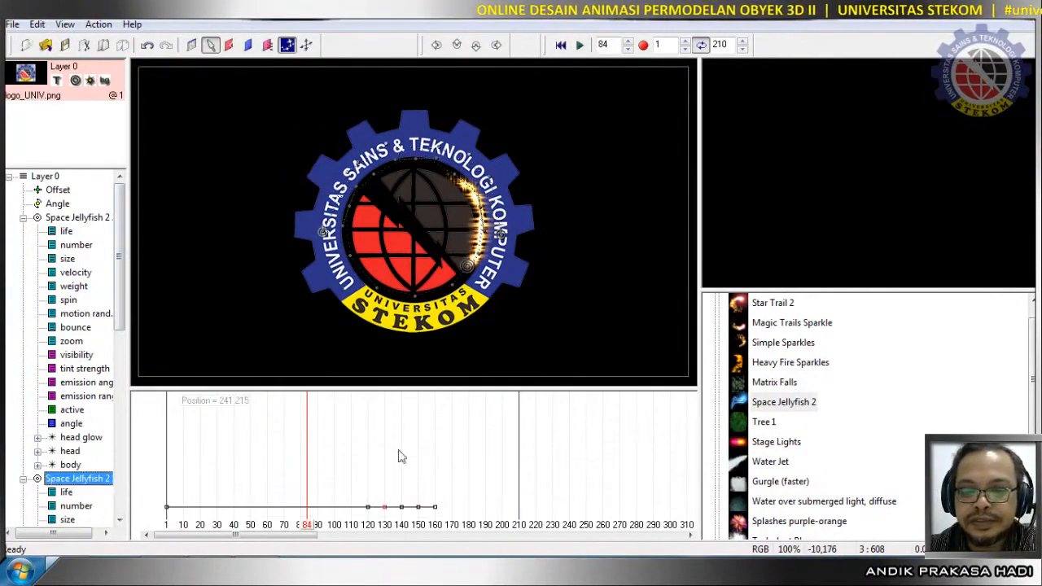
left_click_drag(119, 336, 119, 401)
left_click(77, 423)
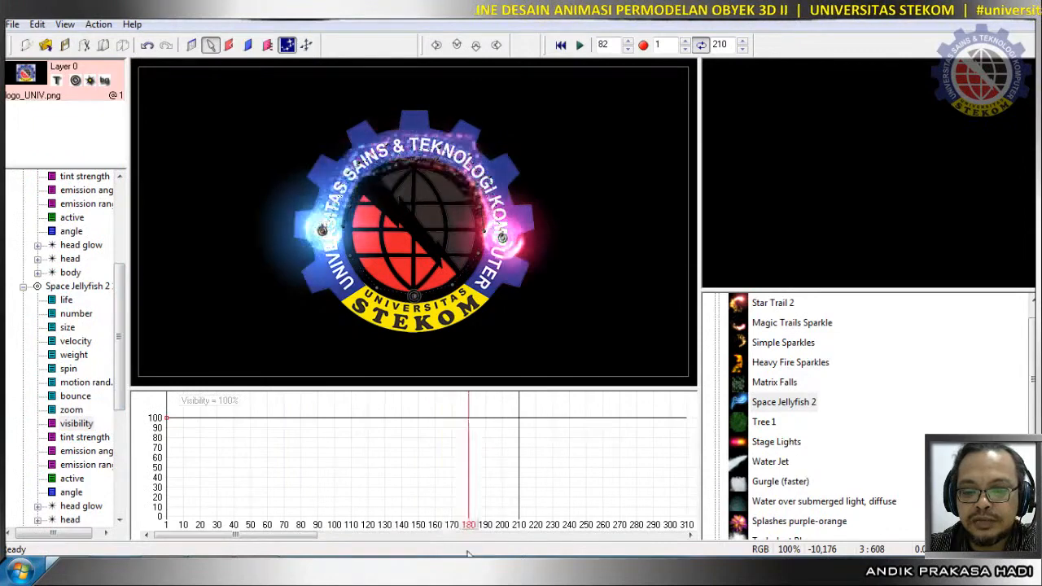
left_click(486, 418)
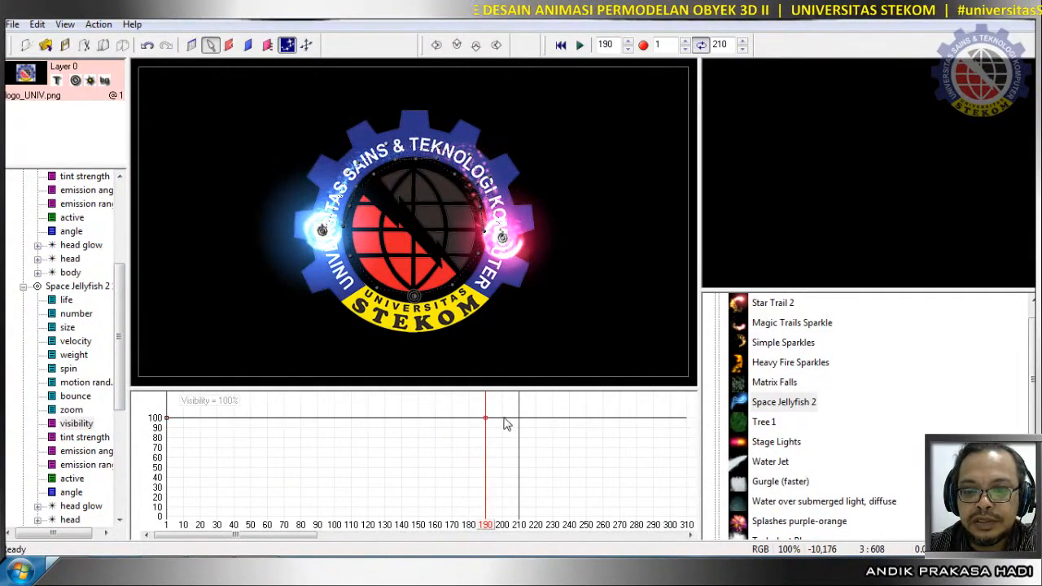
left_click_drag(505, 423, 501, 543)
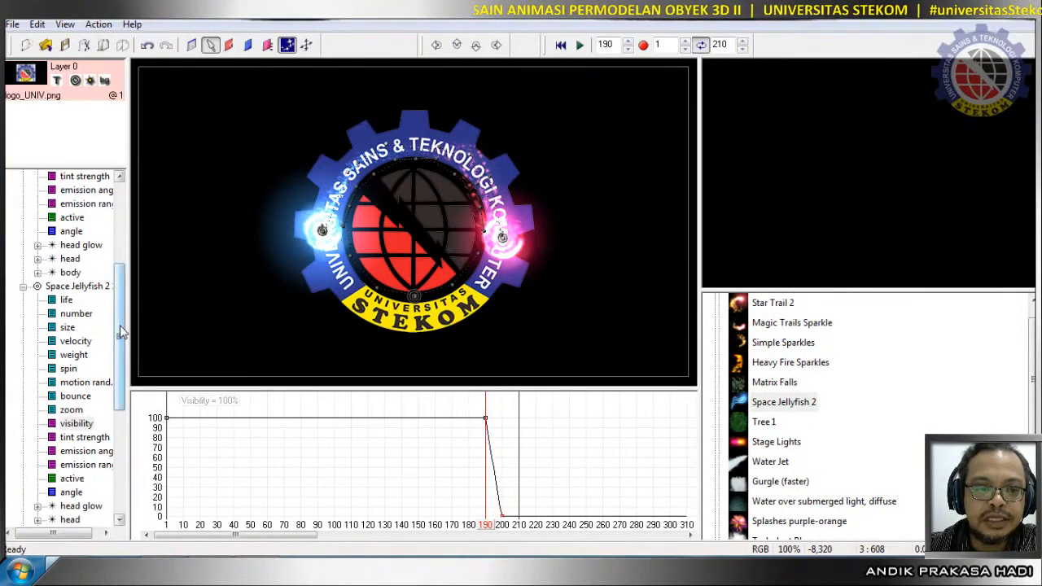
Move the blue jellyfish emitter's 0% visibility keyframe to about frame 200.
left_click_drag(120, 331, 121, 252)
left_click(77, 217)
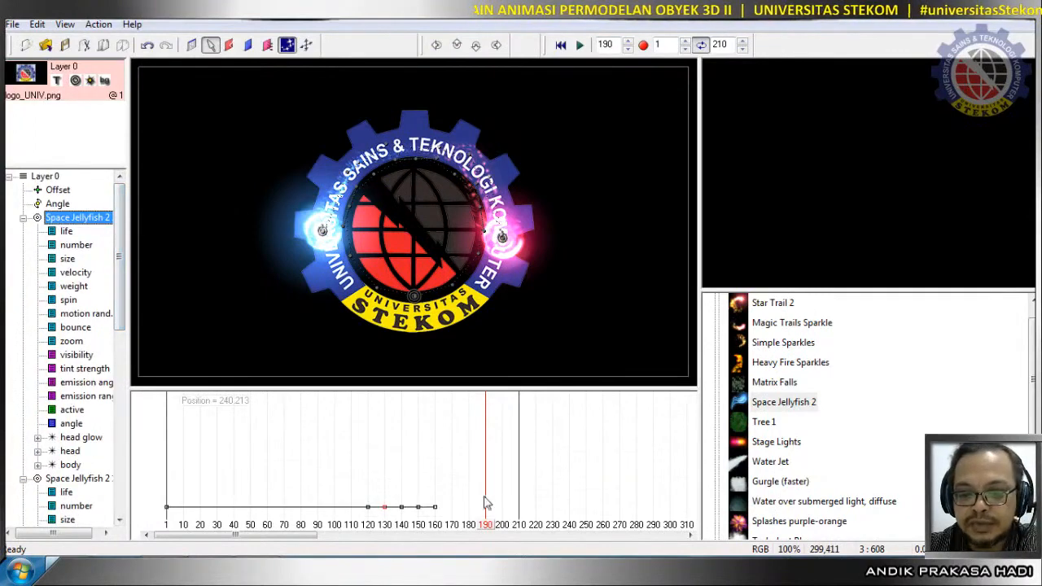
left_click(78, 355)
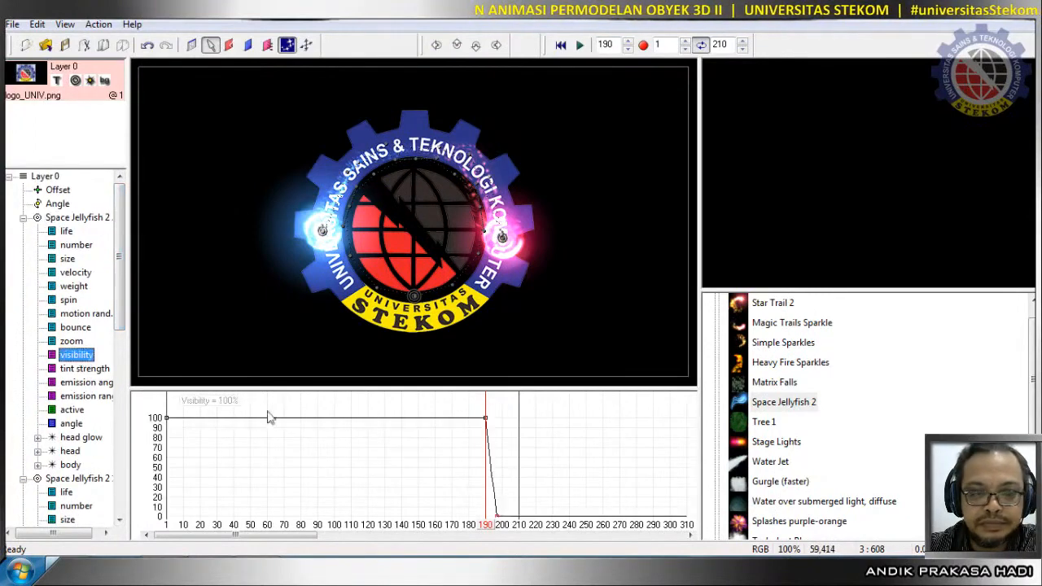
left_click(498, 516)
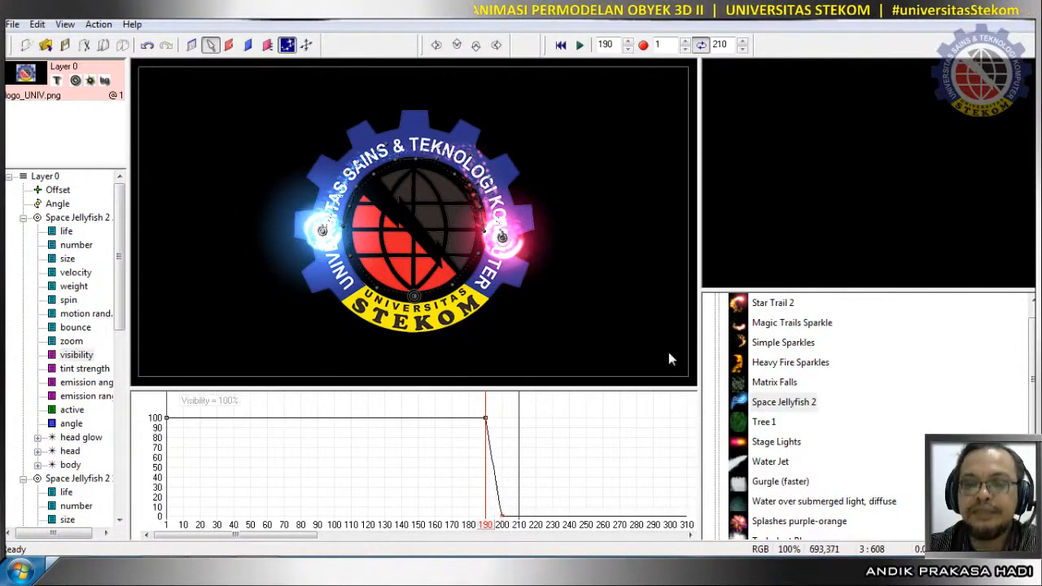
Rewind to the first frame and play the animation to check both jellyfish fade-outs.
left_click(562, 46)
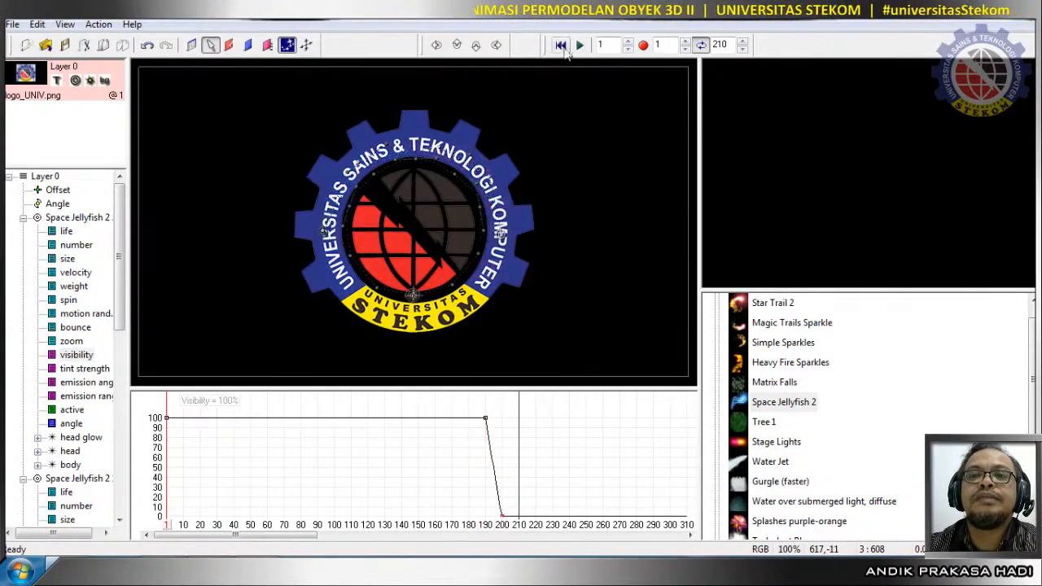
left_click(579, 46)
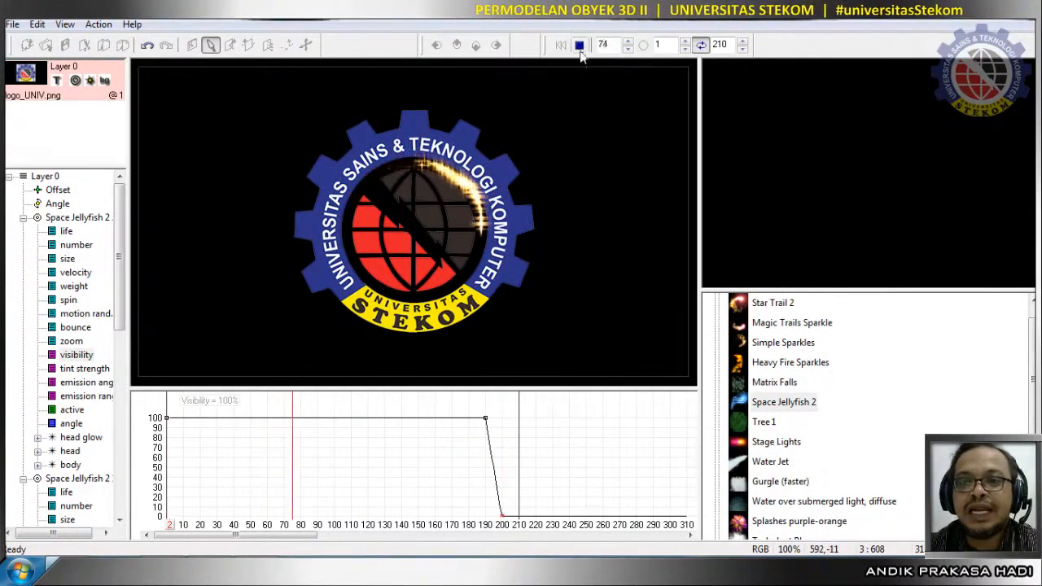
left_click(578, 46)
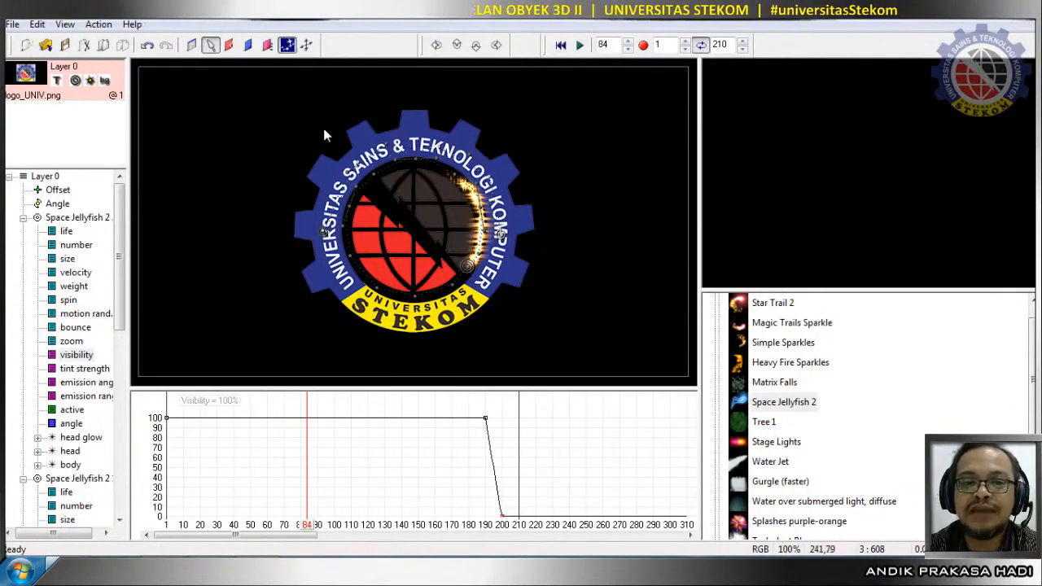
Remove the logo_UNIV.png background image from Layer 0.
right_click(29, 77)
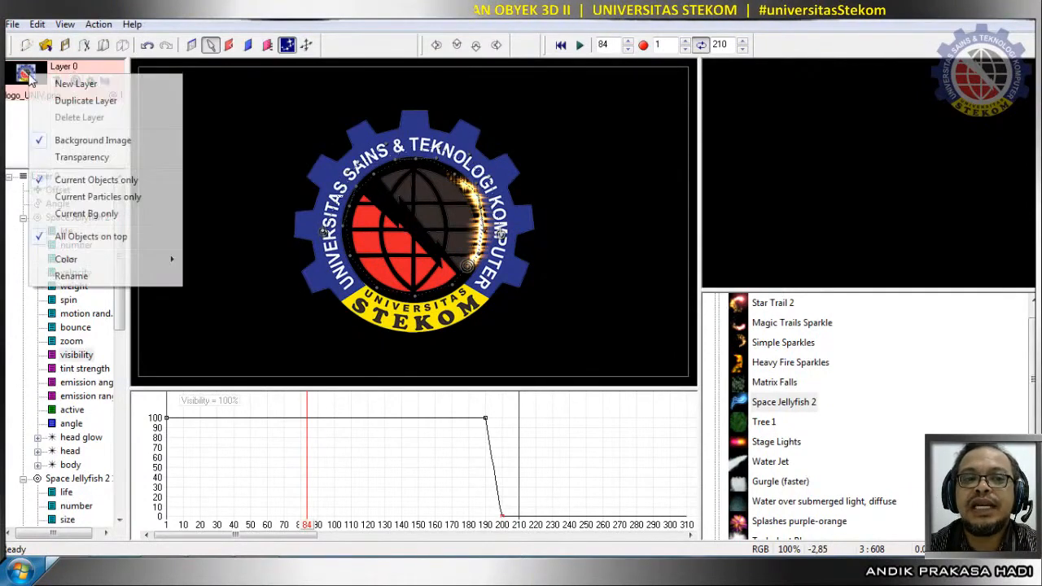
left_click(65, 140)
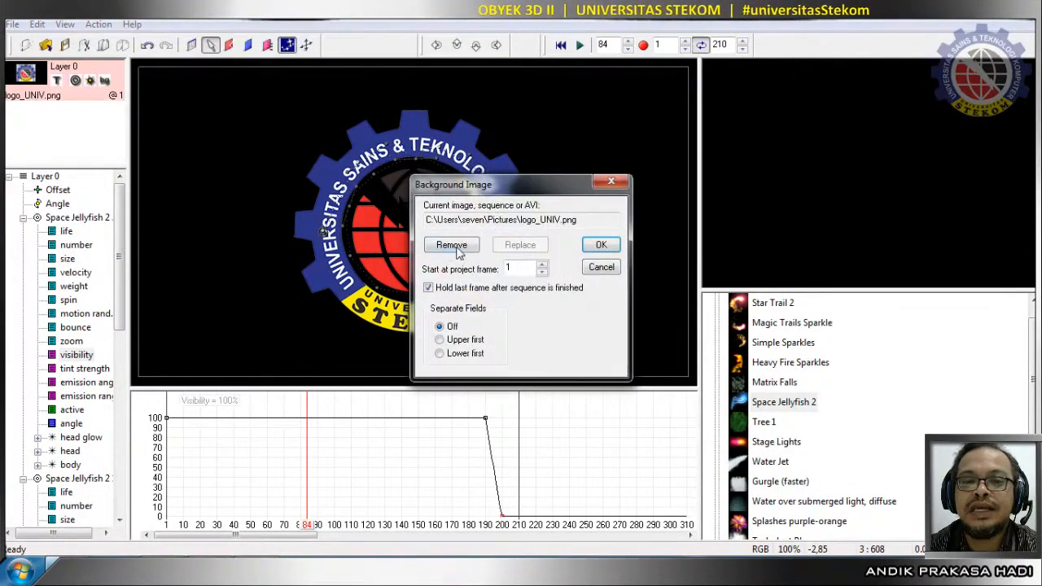
left_click(462, 252)
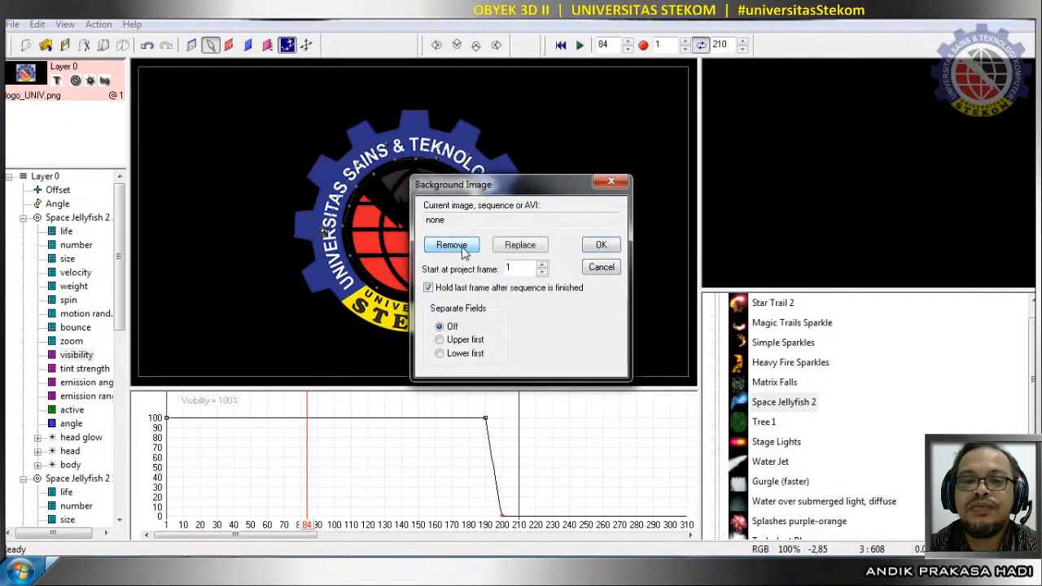
left_click(601, 245)
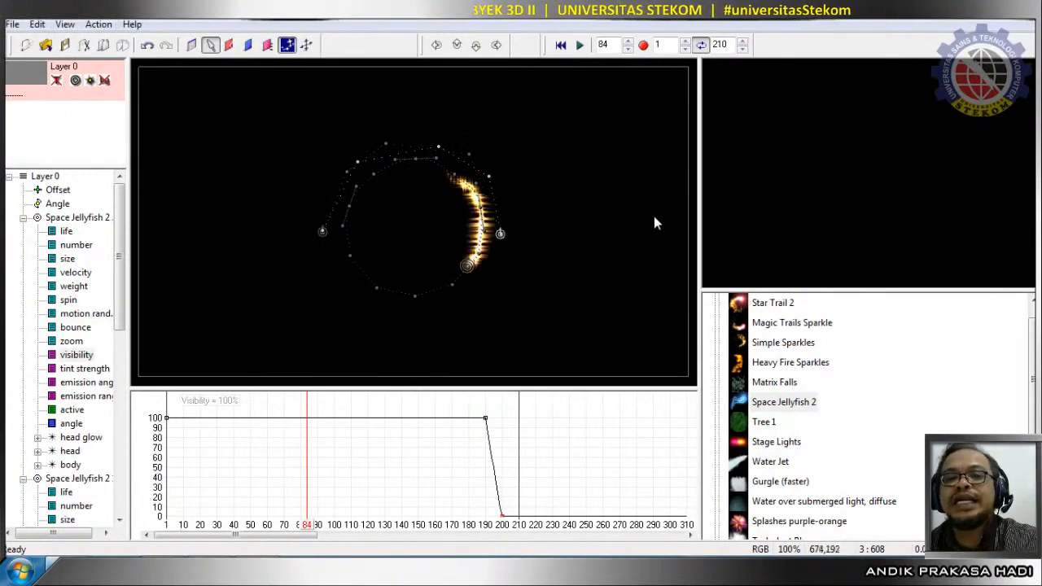
Nudge the blue jellyfish path's top point upward and move the red path's upper-right point toward the top of the arc.
left_click(437, 149)
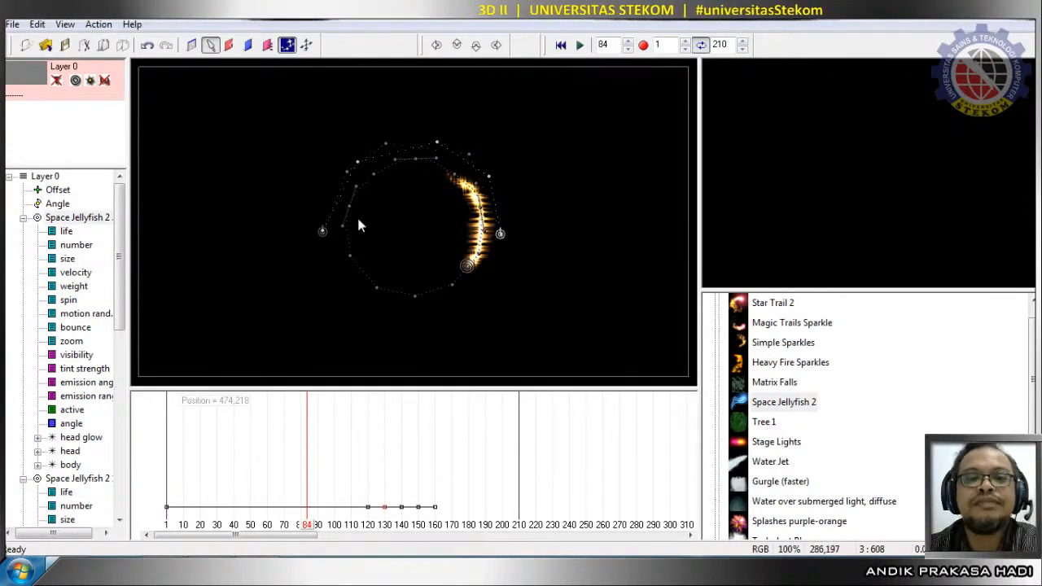
left_click(469, 154)
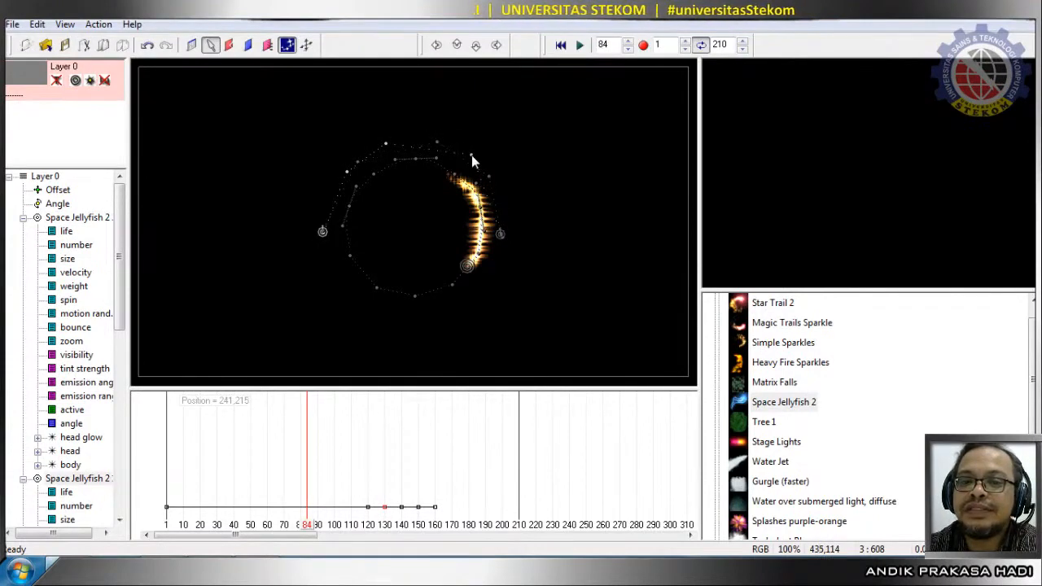
left_click_drag(472, 155, 426, 139)
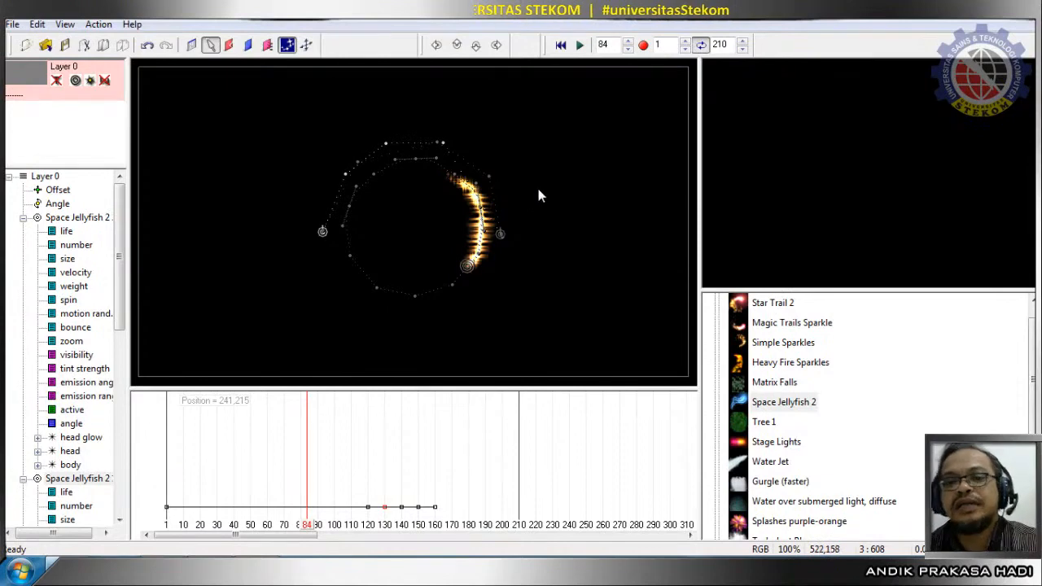
Return to frame 1 and start rendering the animation to the file hasil 01.avi in the Videos library.
left_click_drag(310, 535, 119, 556)
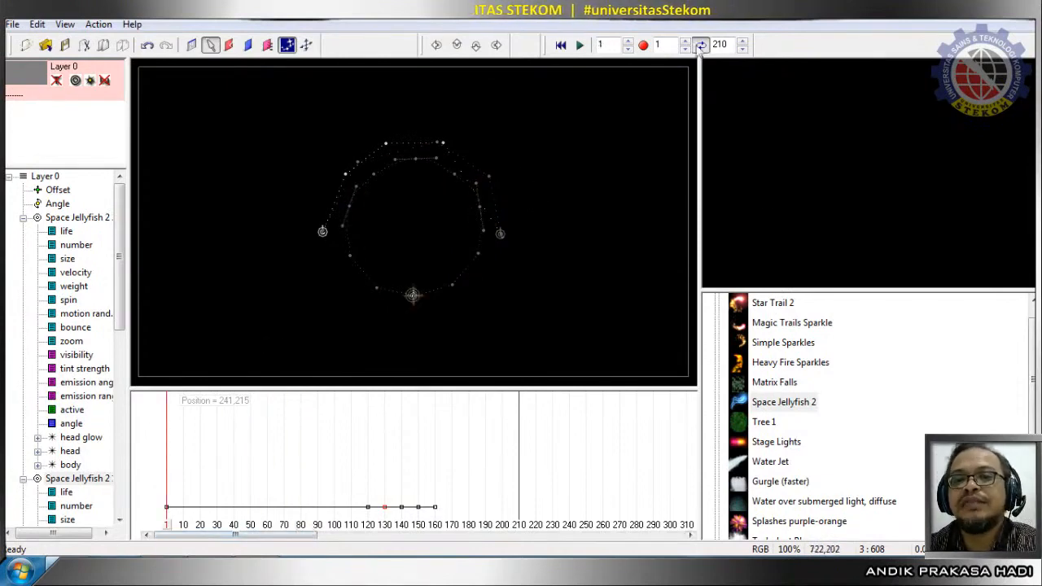
left_click(643, 45)
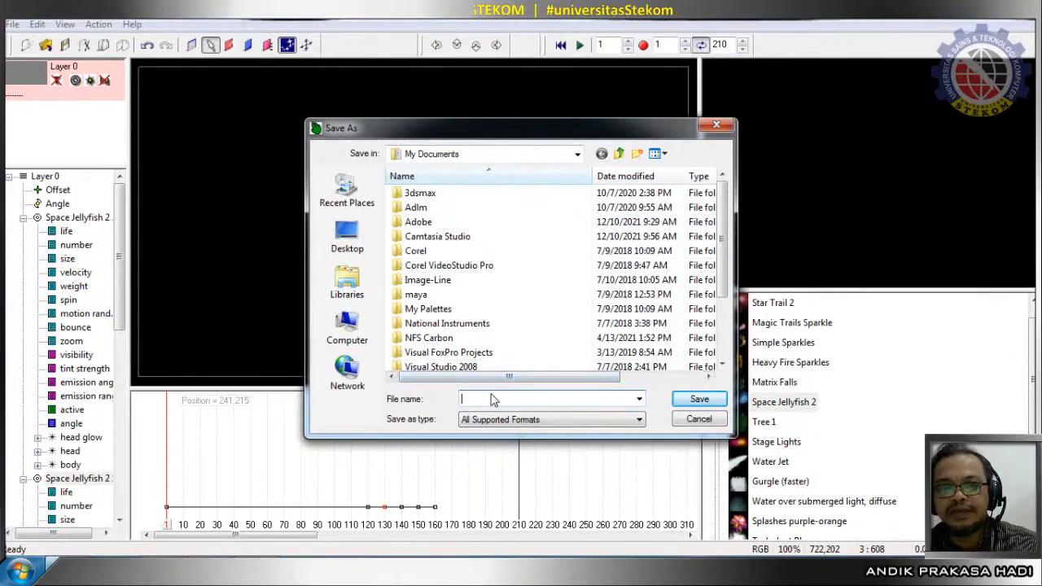
left_click(353, 296)
double_click(594, 241)
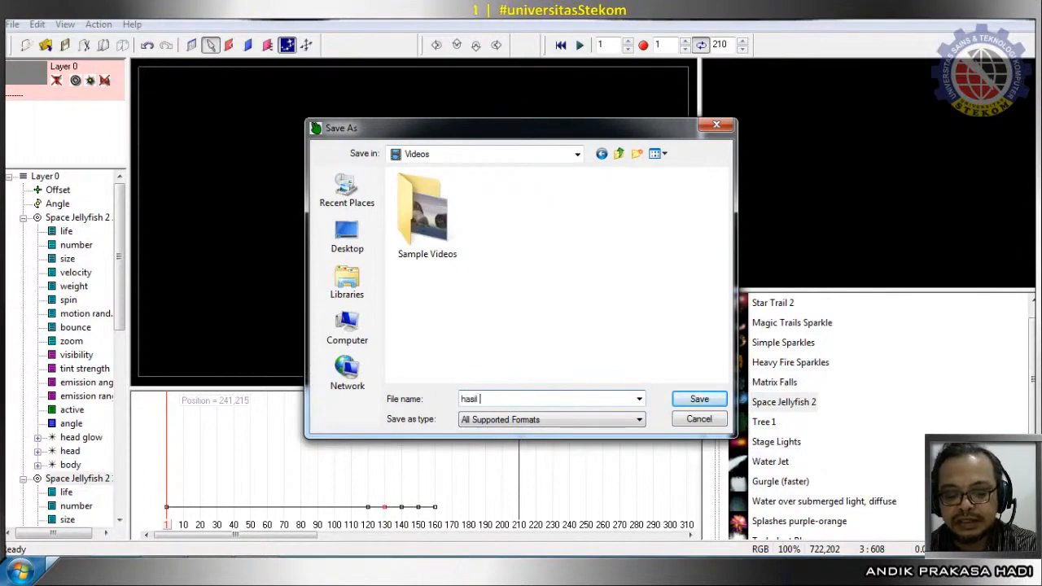
left_click(698, 404)
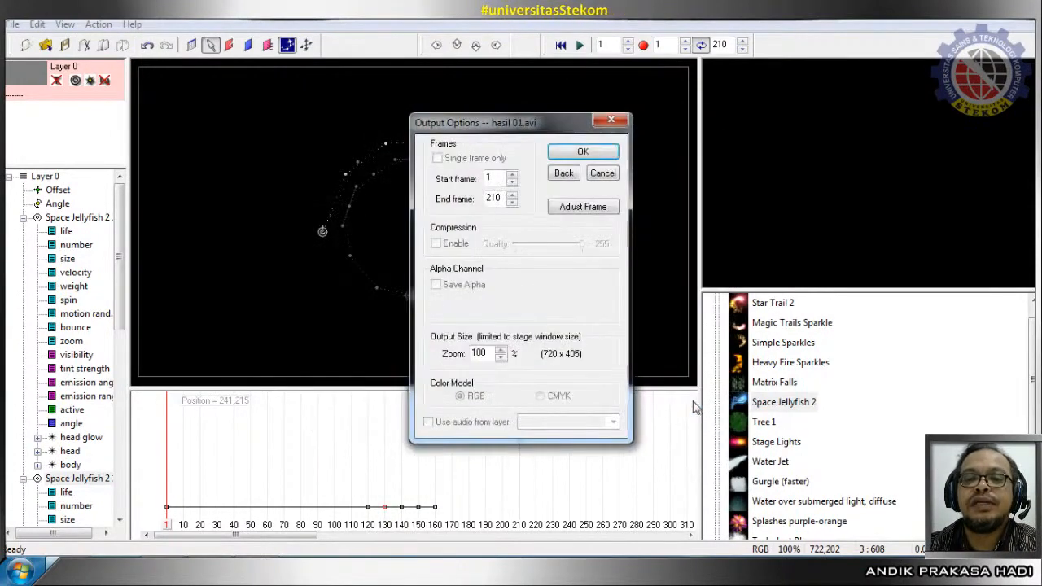
Accept output frames 1 to 210 at 100% zoom and render the AVI with the Cinepak Codec by Radius compressor.
left_click(576, 154)
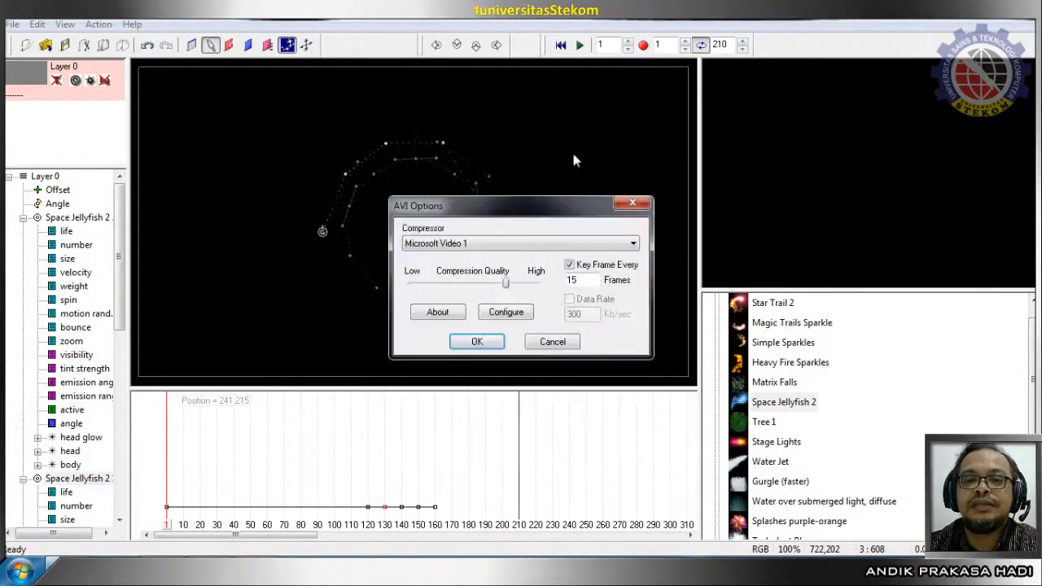
left_click(470, 244)
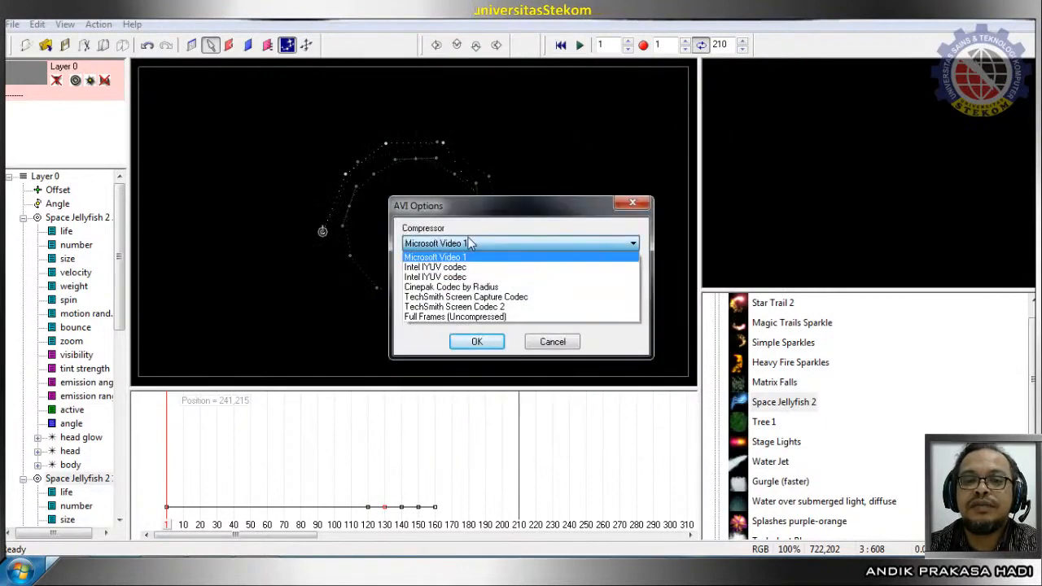
left_click(477, 282)
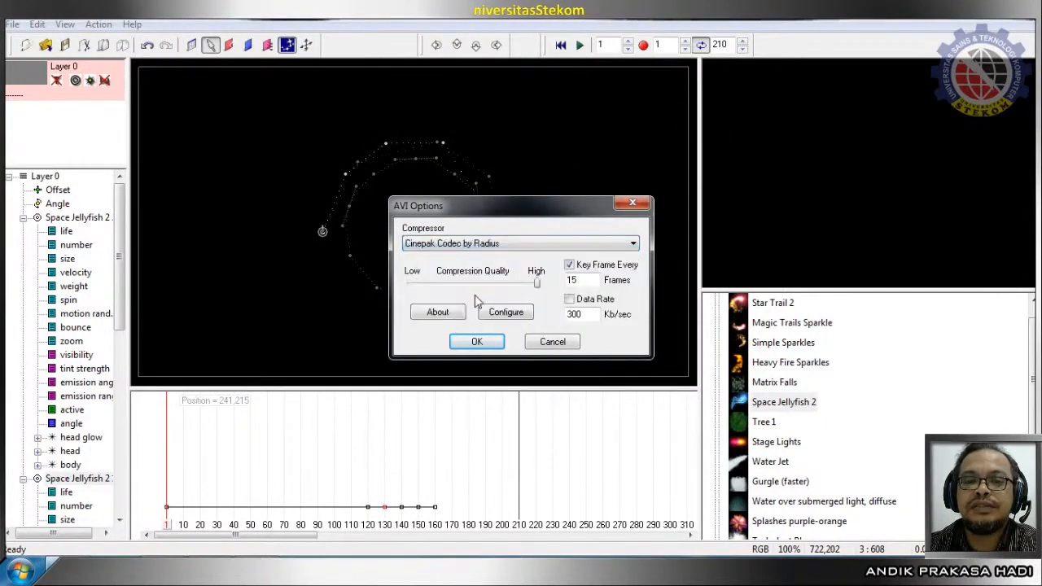
left_click(478, 342)
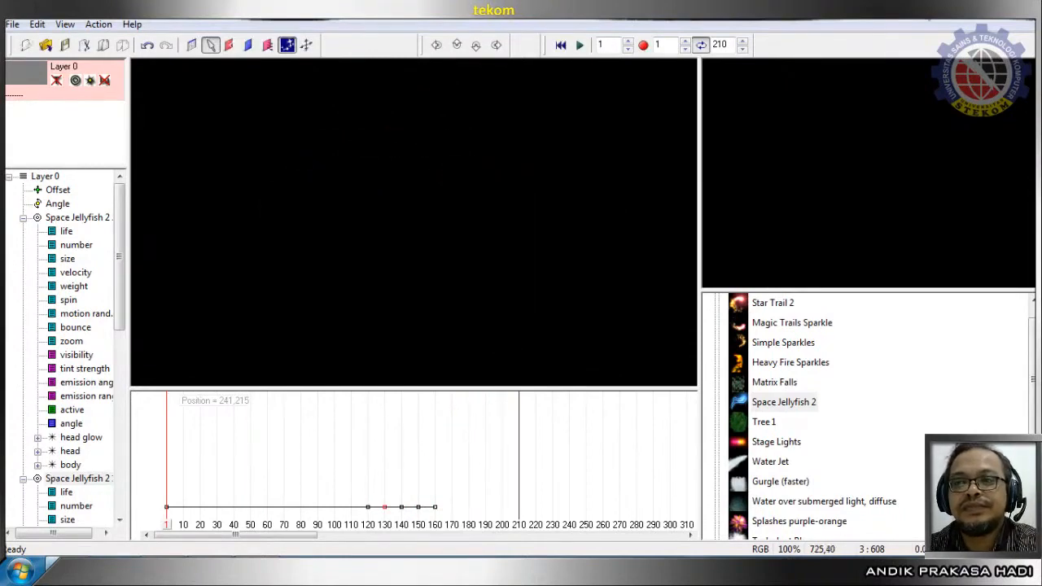
Save the project as intro in the Videos library as a particleIllusion 3 project file.
left_click(11, 25)
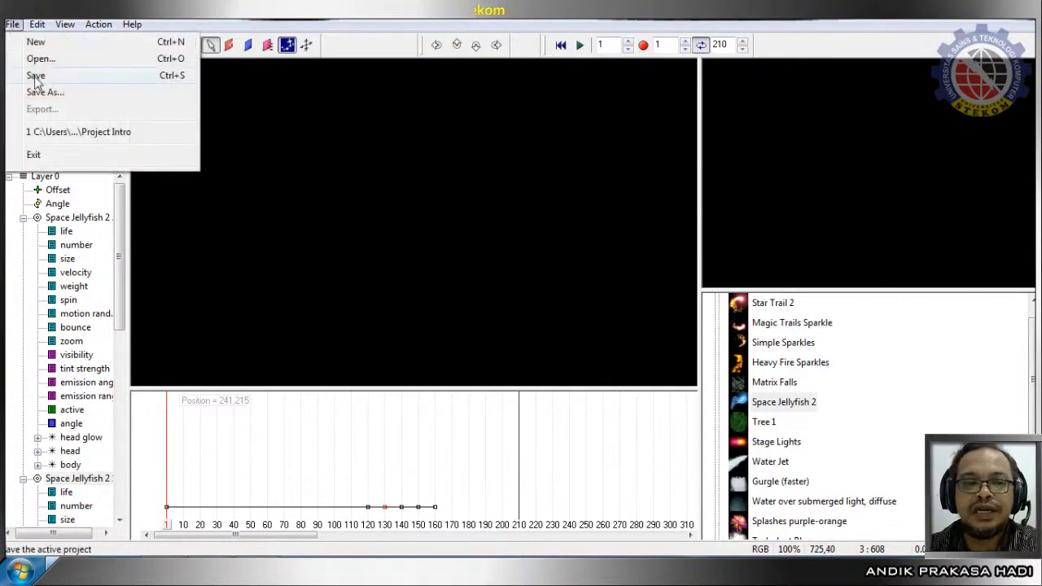
left_click(43, 76)
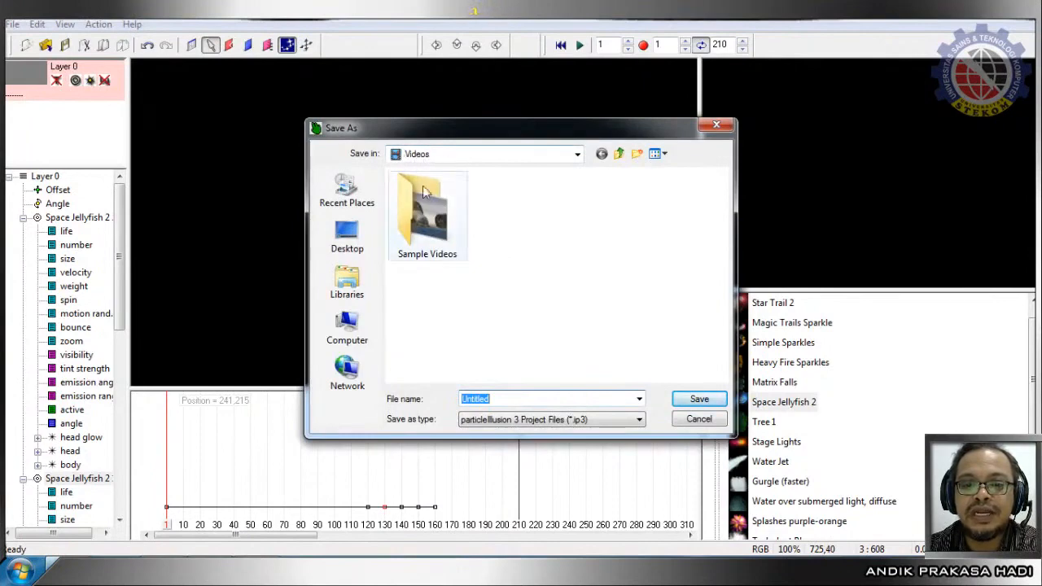
left_click(347, 282)
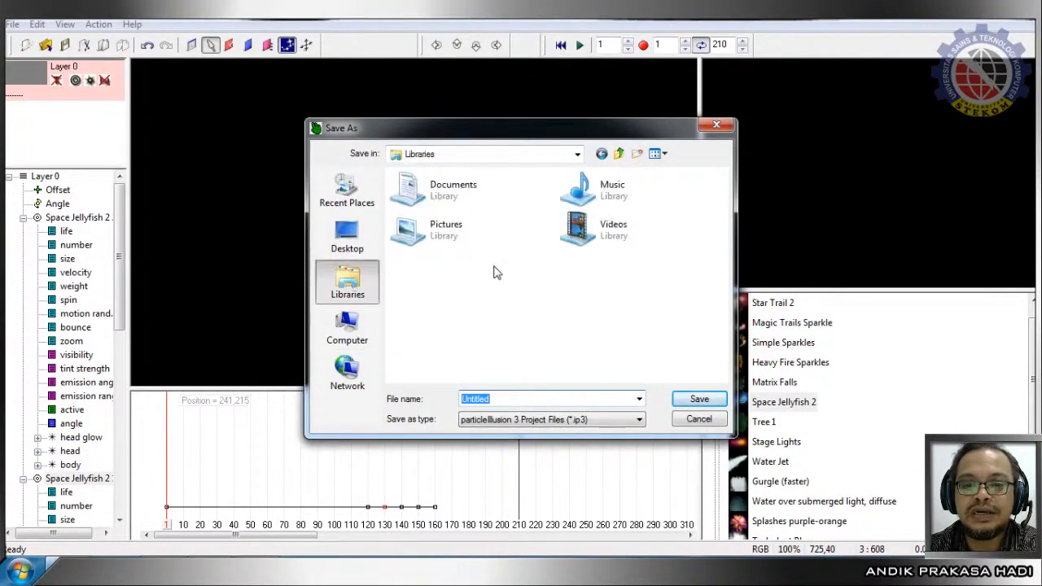
double_click(610, 231)
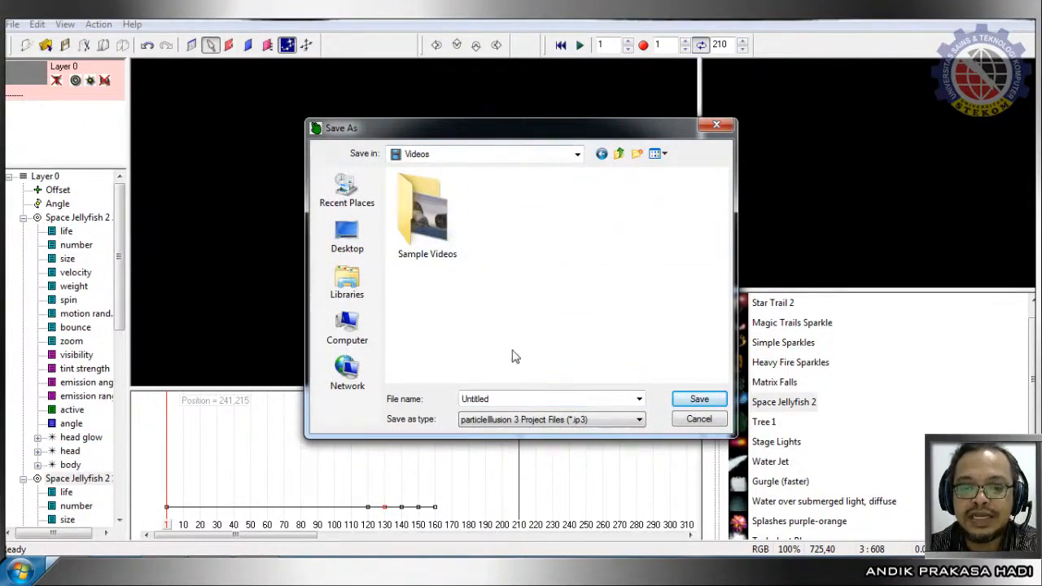
left_click_drag(508, 397, 461, 399)
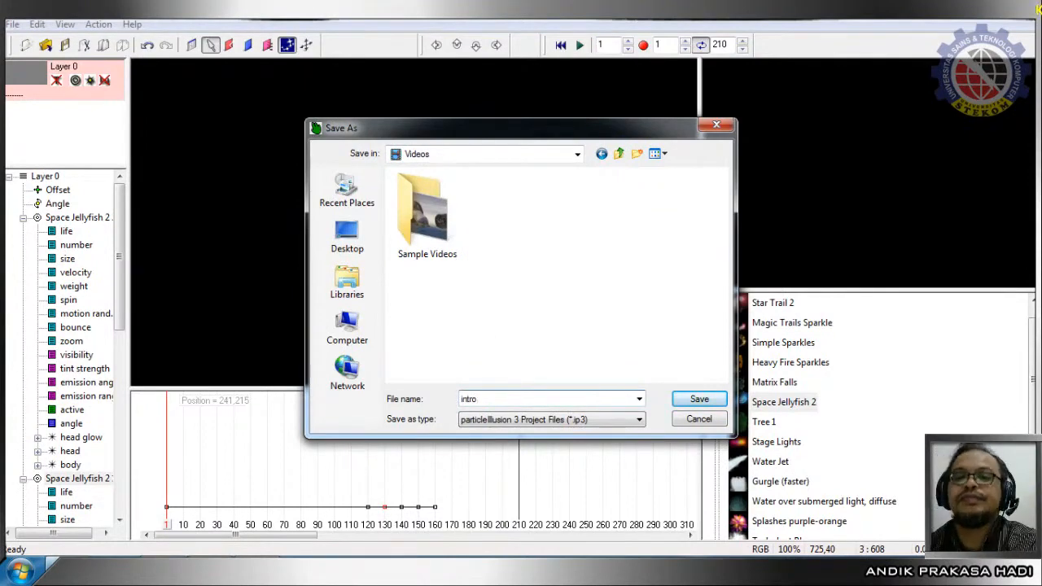
left_click(698, 404)
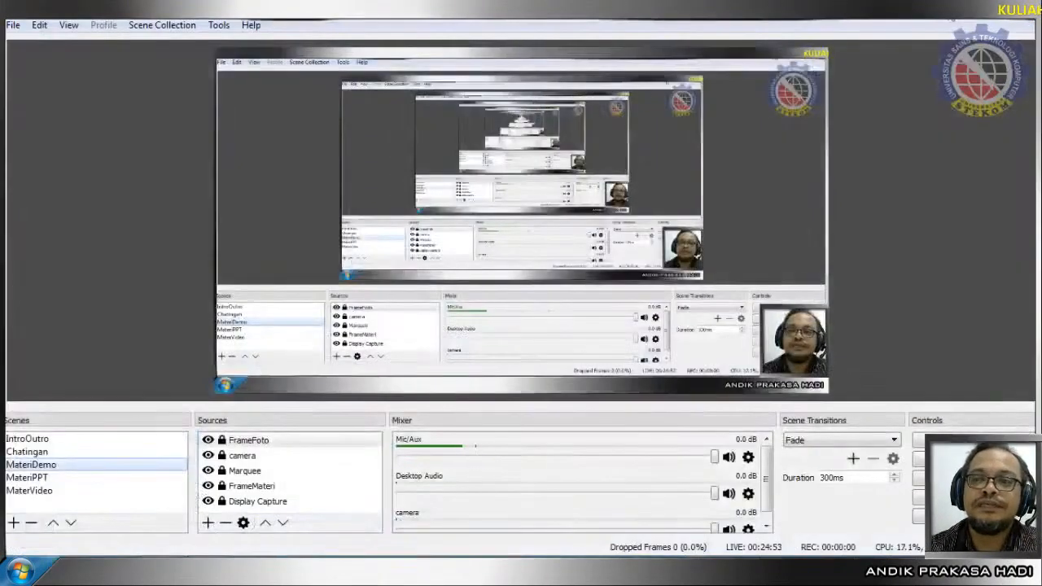
Launch Adobe After Effects CS6 from the Adobe Master Collection CS6 program group.
left_click(20, 574)
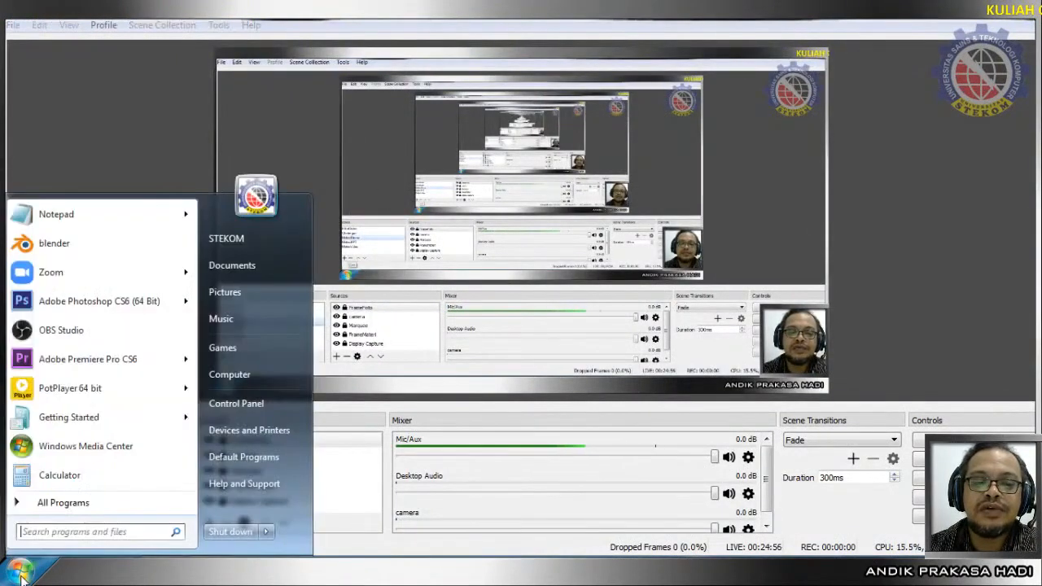
left_click(54, 506)
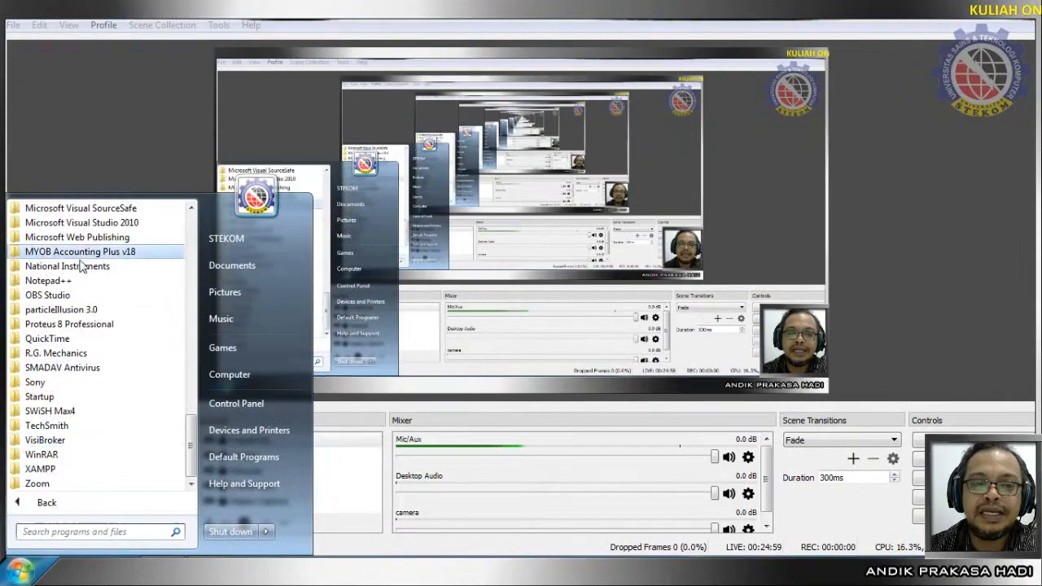
scroll(79, 260, "up", 6)
scroll(82, 261, "up", 10)
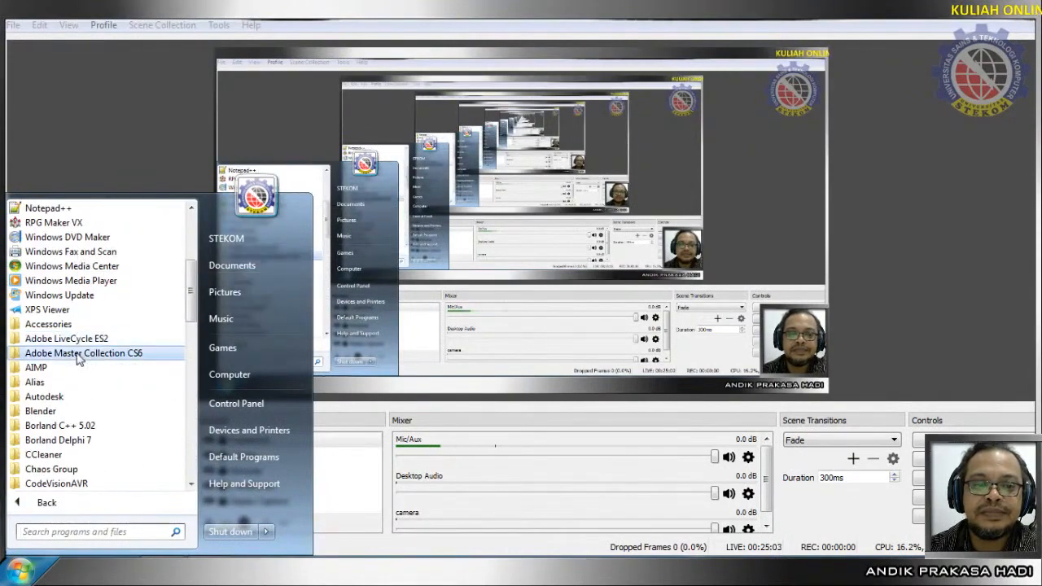
left_click(82, 353)
left_click(97, 223)
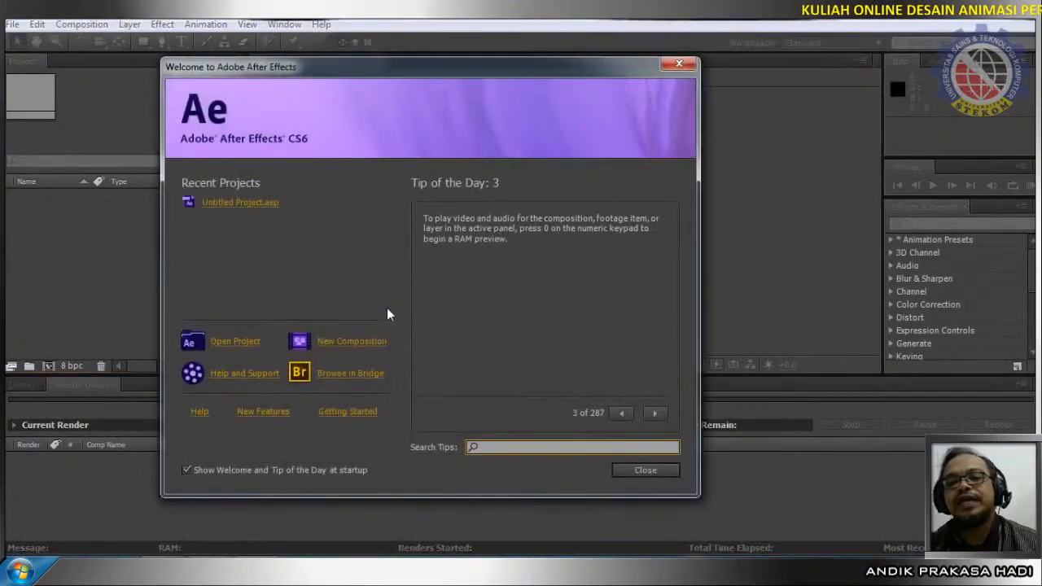
Dismiss the welcome screen and start a new composition using the Custom preset.
left_click(642, 471)
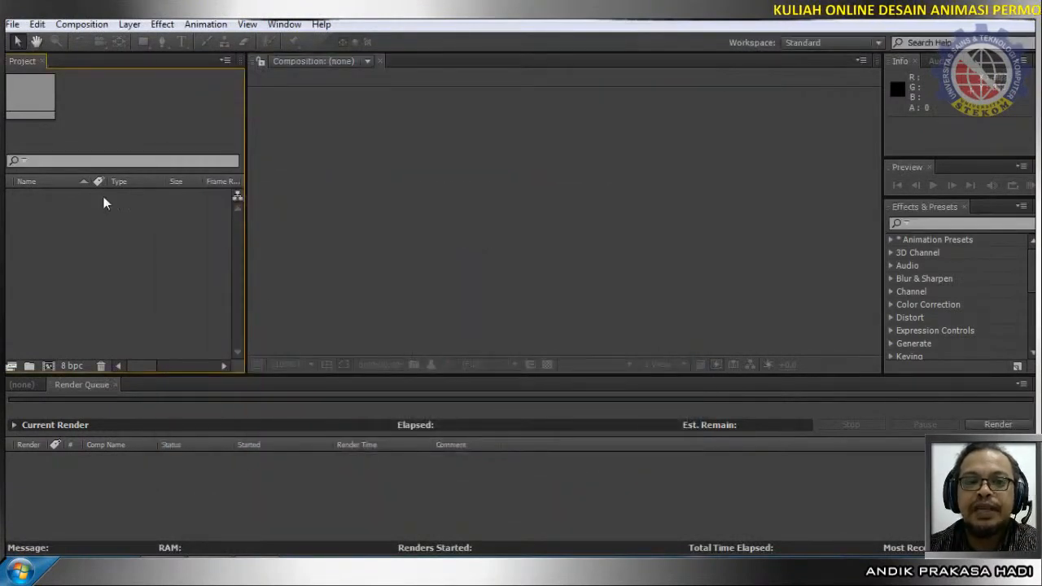
left_click(81, 26)
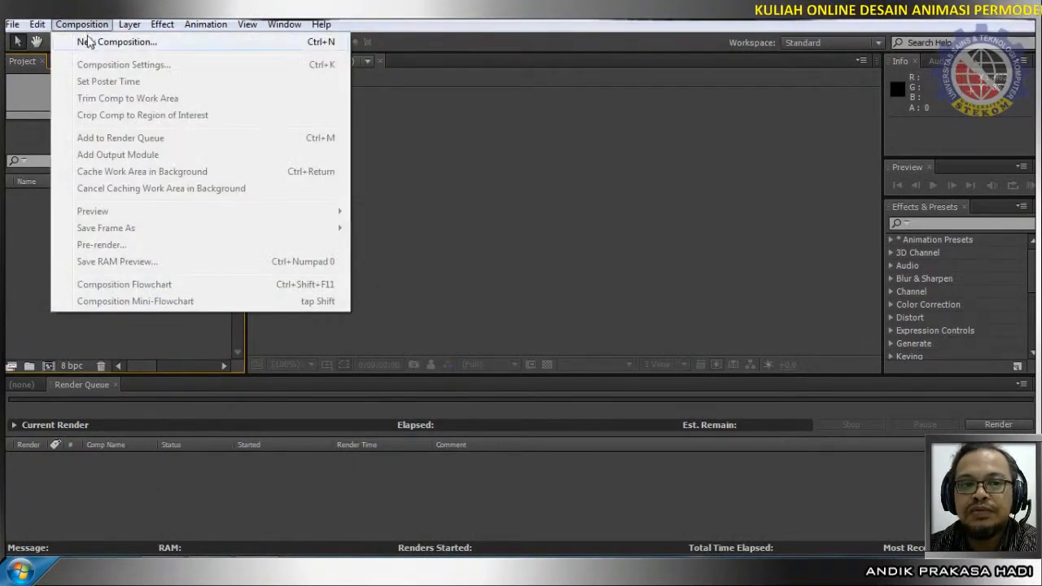
left_click(88, 42)
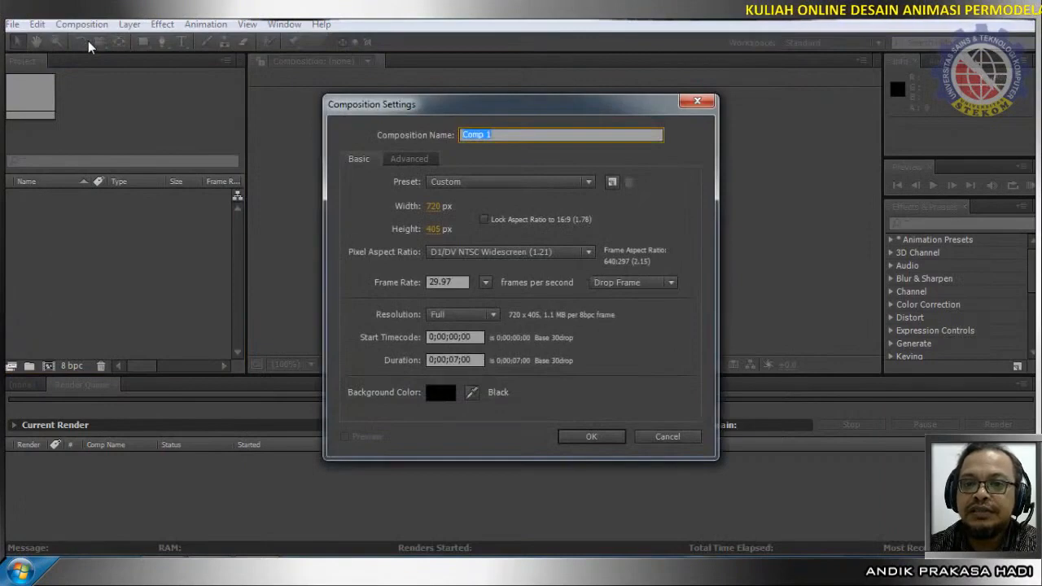
left_click(484, 187)
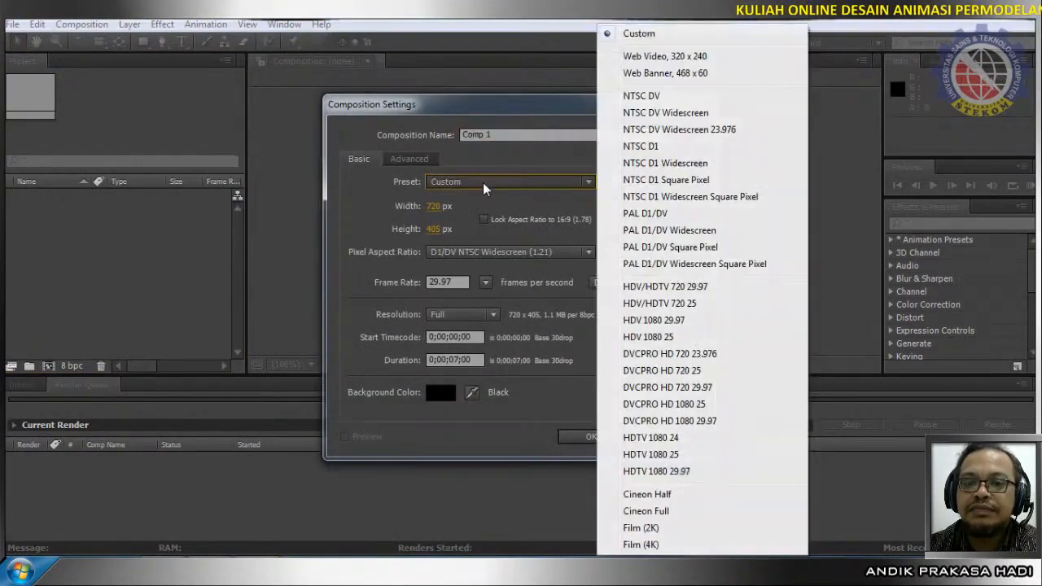
left_click(641, 40)
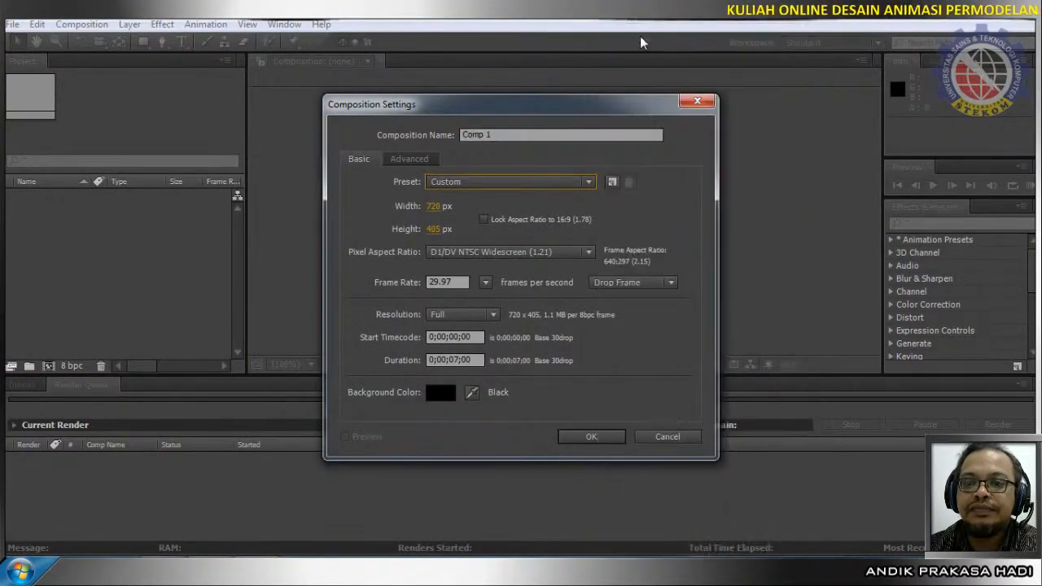
Set the composition's width to 720 px and height to 405 px, and create it.
left_click(432, 208)
left_click(432, 208)
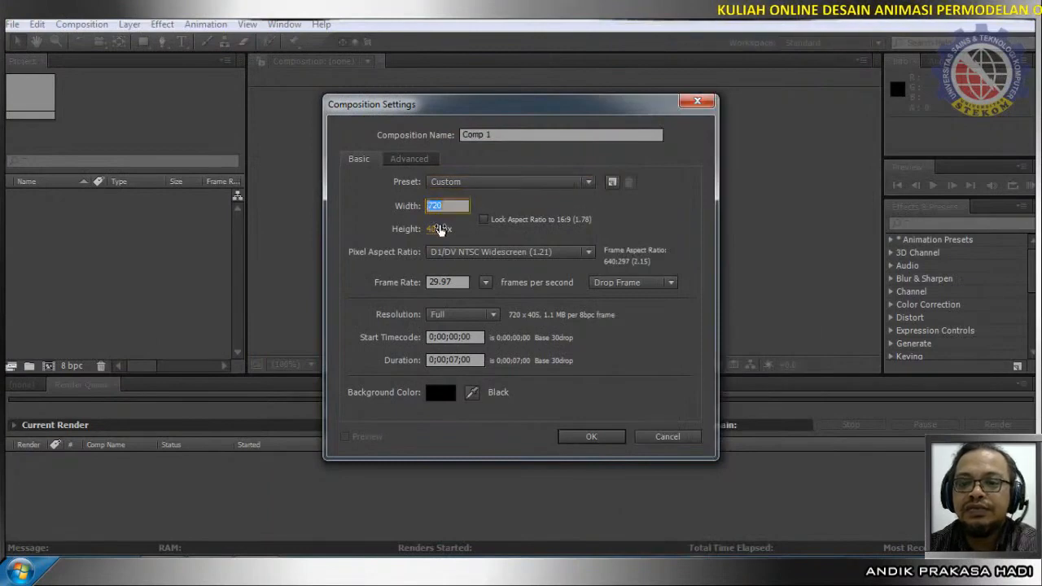
type("7")
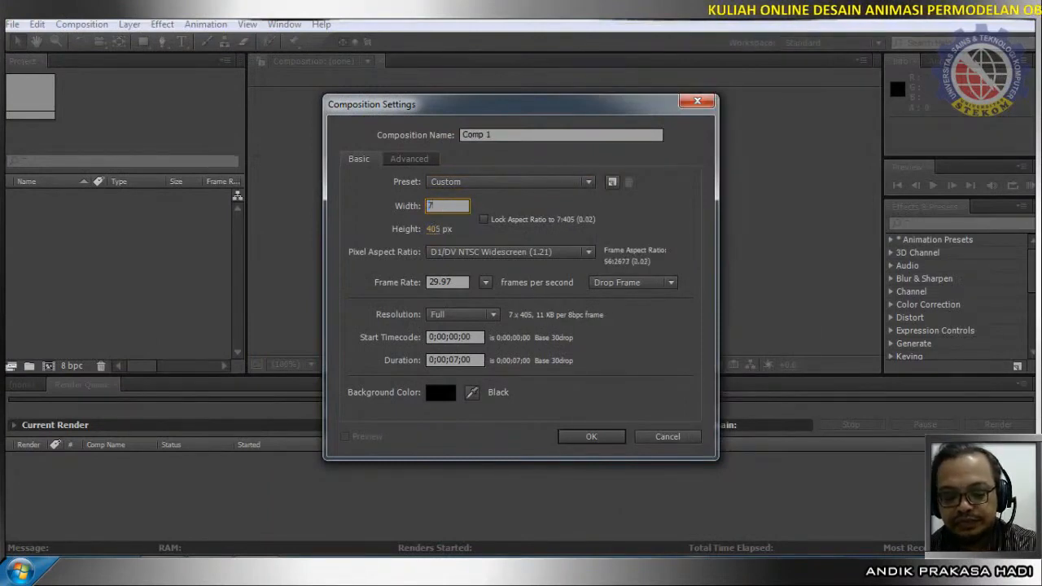
type("20")
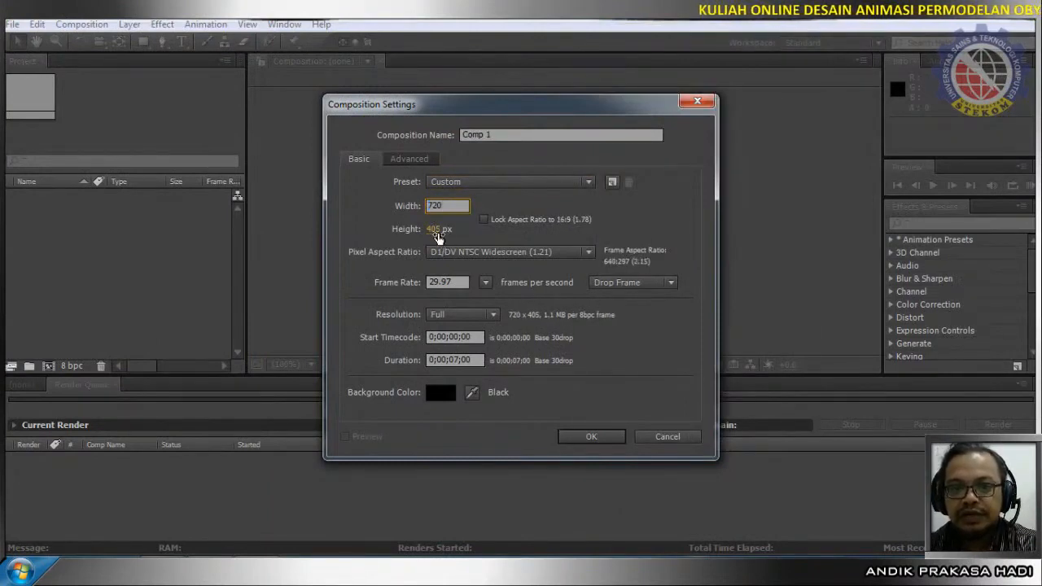
left_click(440, 231)
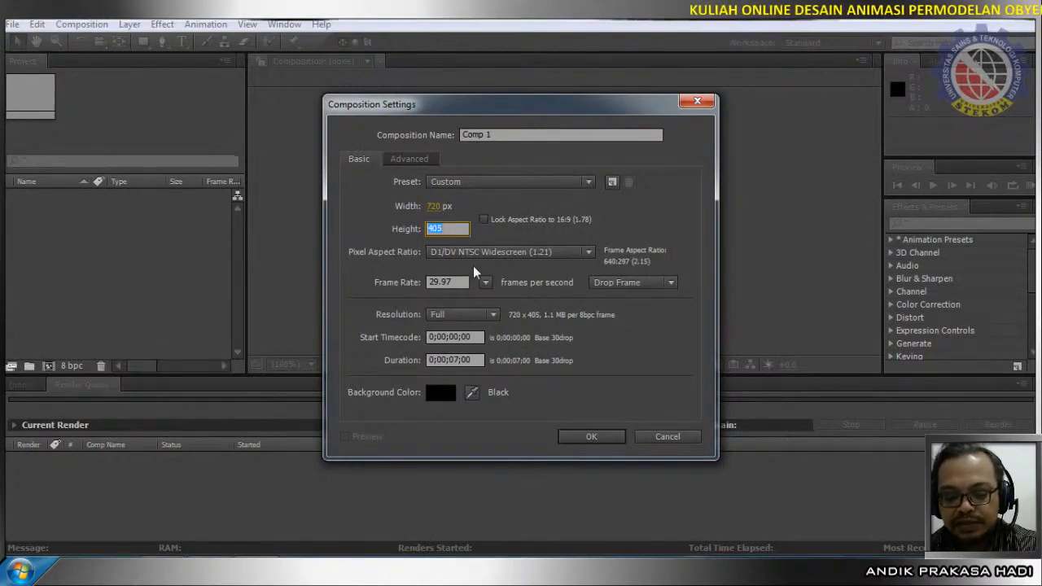
type("405")
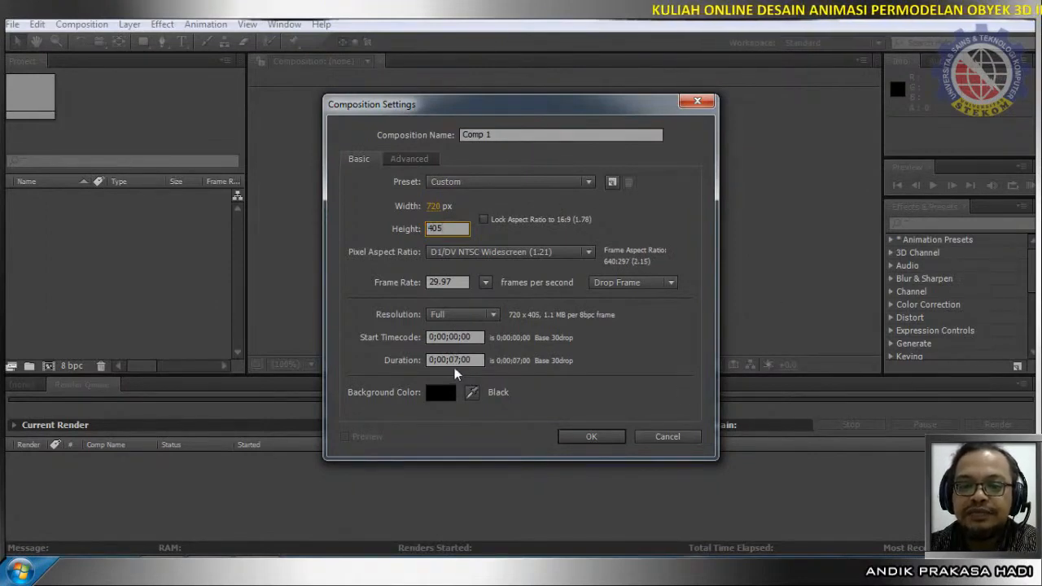
left_click(598, 440)
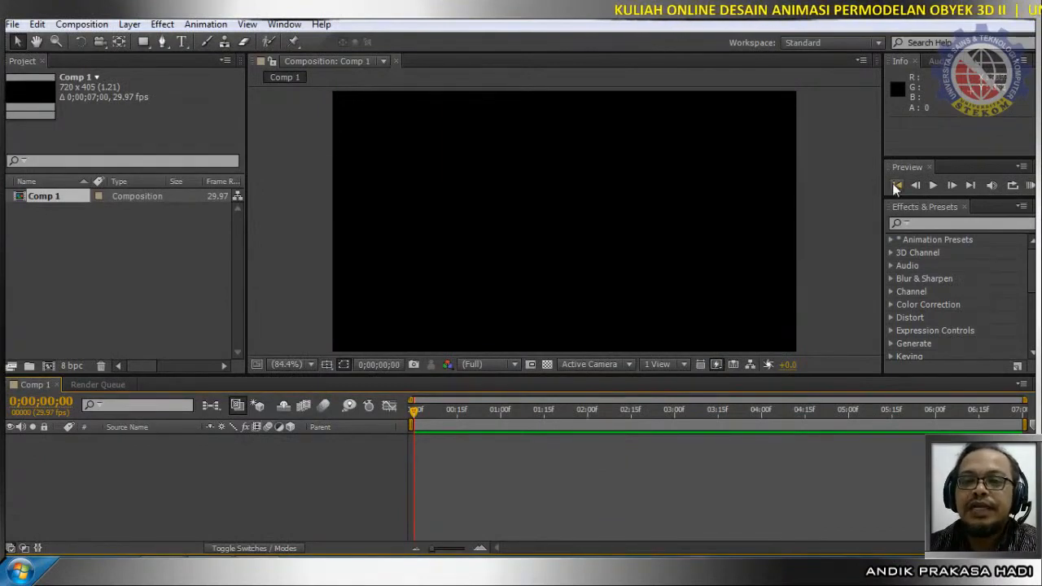
Import the rendered video hasil 01 from the Videos library into the project.
scroll(660, 180, "down", 1)
scroll(660, 180, "up", 1)
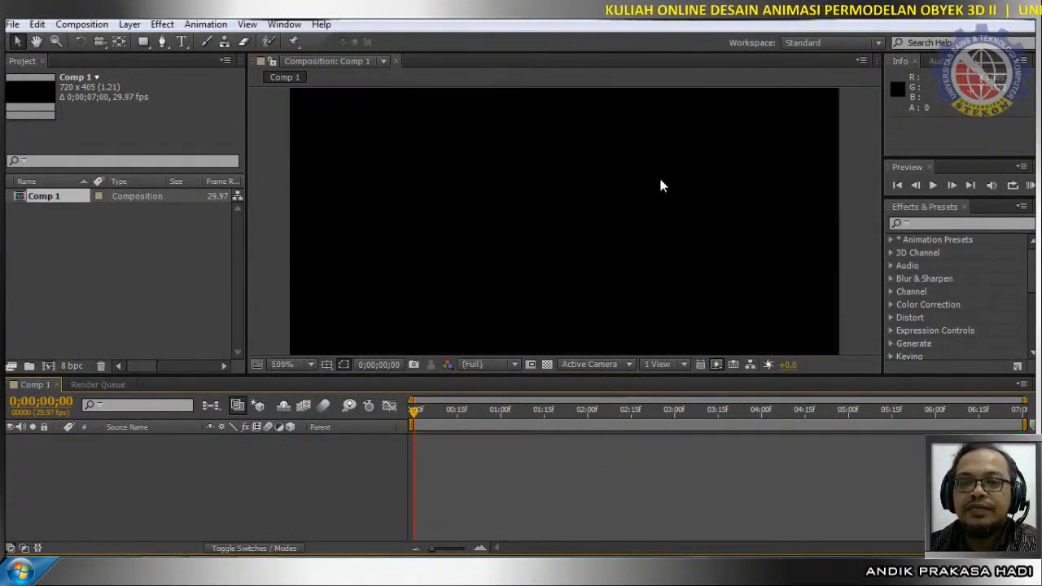
scroll(394, 198, "down", 1)
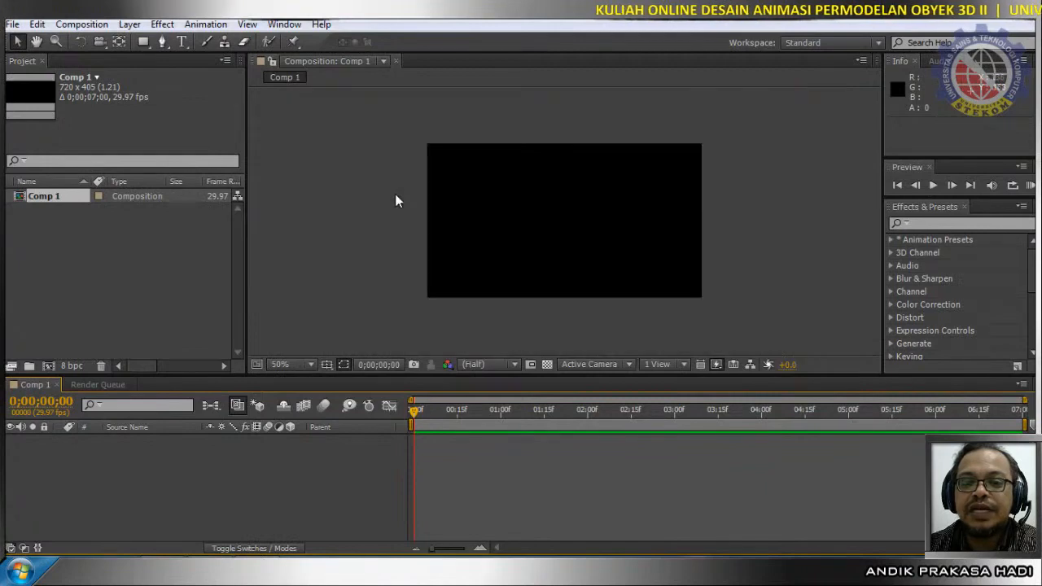
right_click(56, 259)
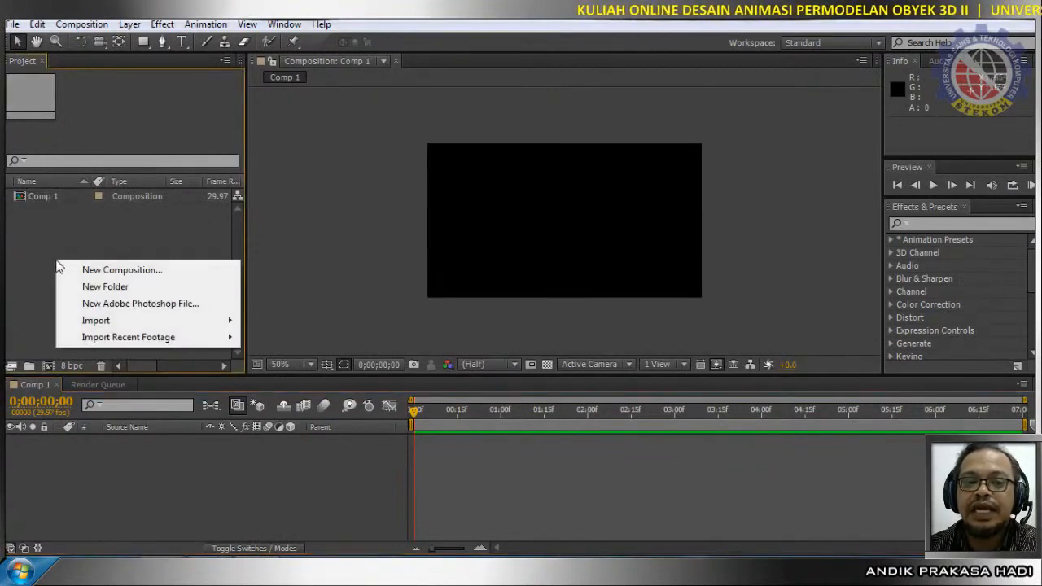
mouse_move(111, 323)
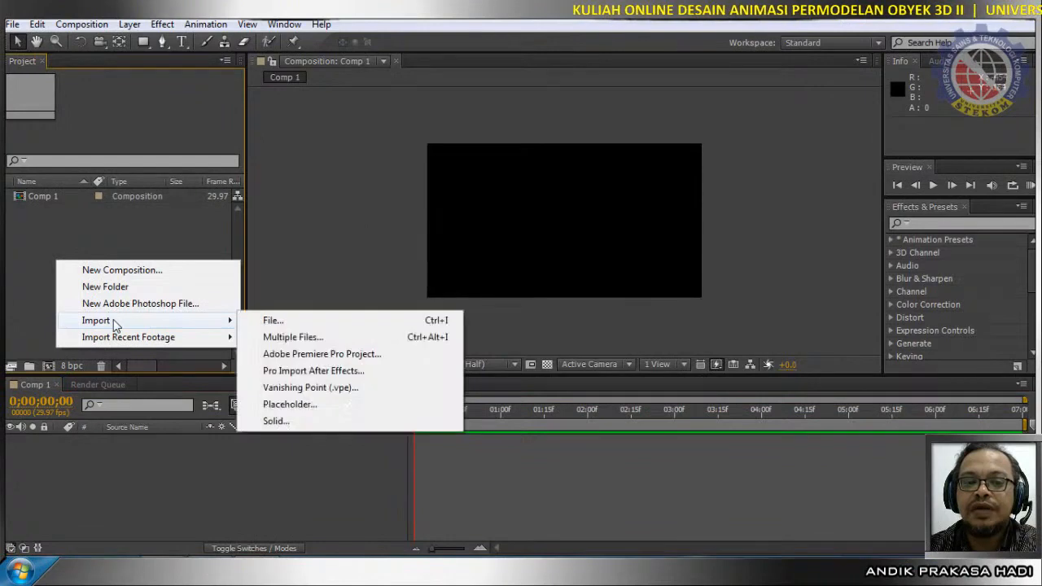
left_click(275, 322)
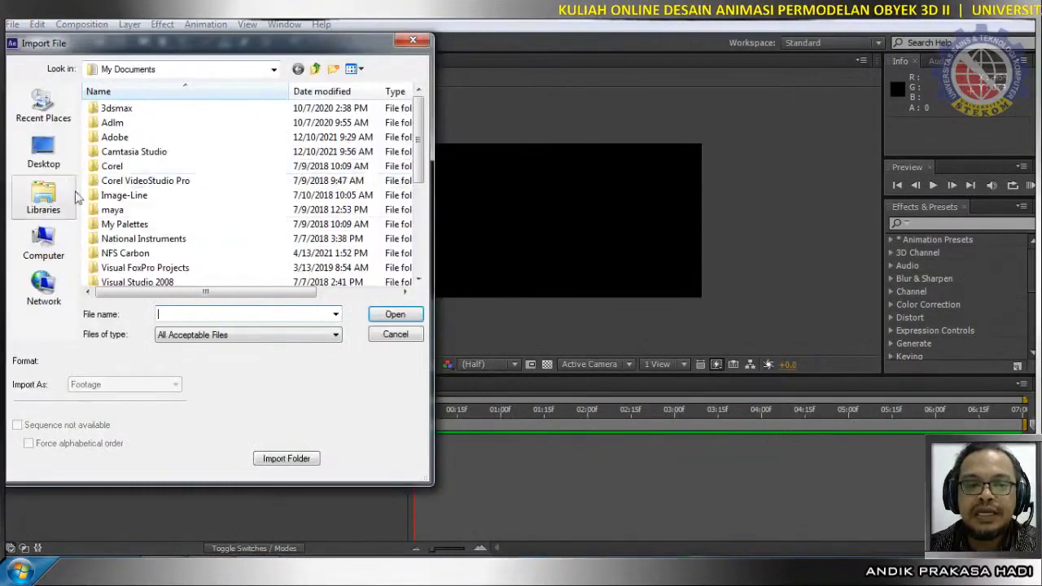
left_click(44, 199)
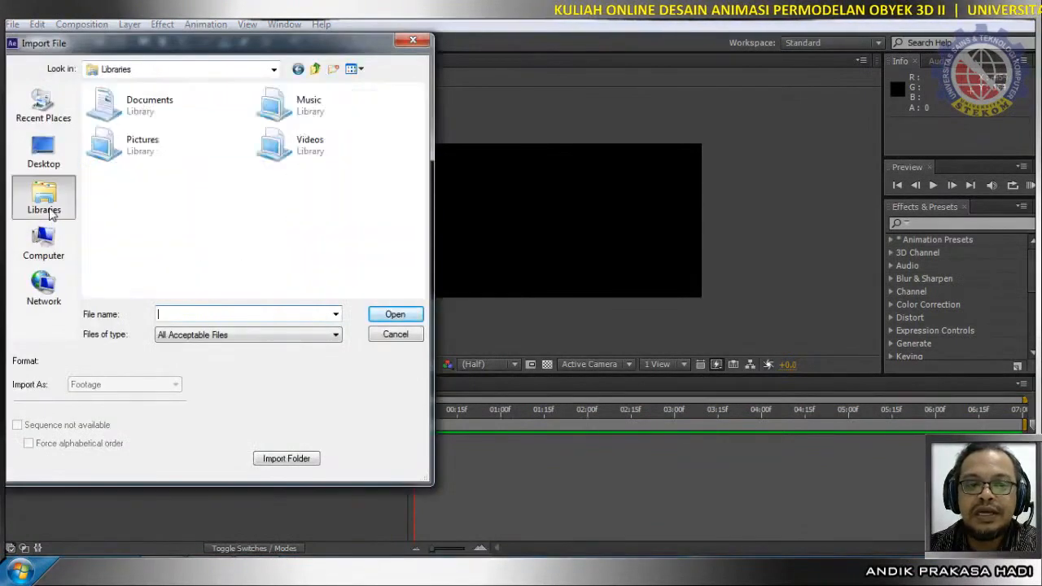
double_click(302, 160)
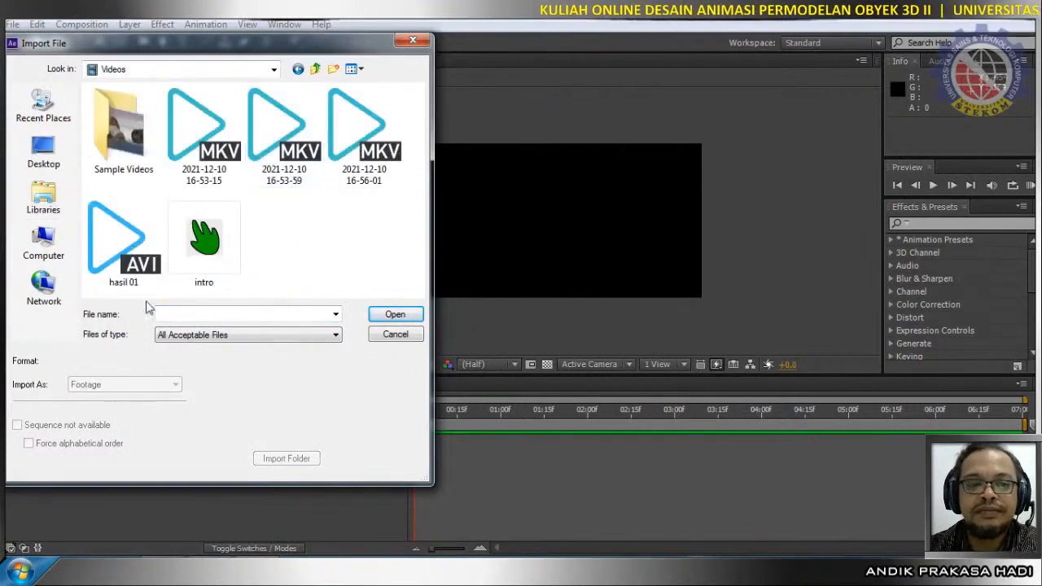
left_click(126, 282)
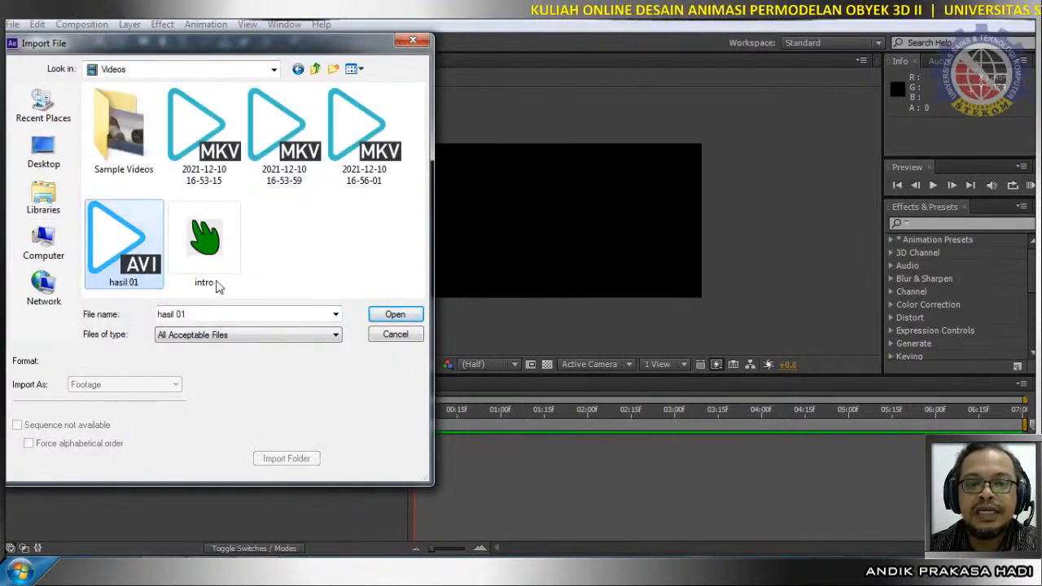
left_click(392, 316)
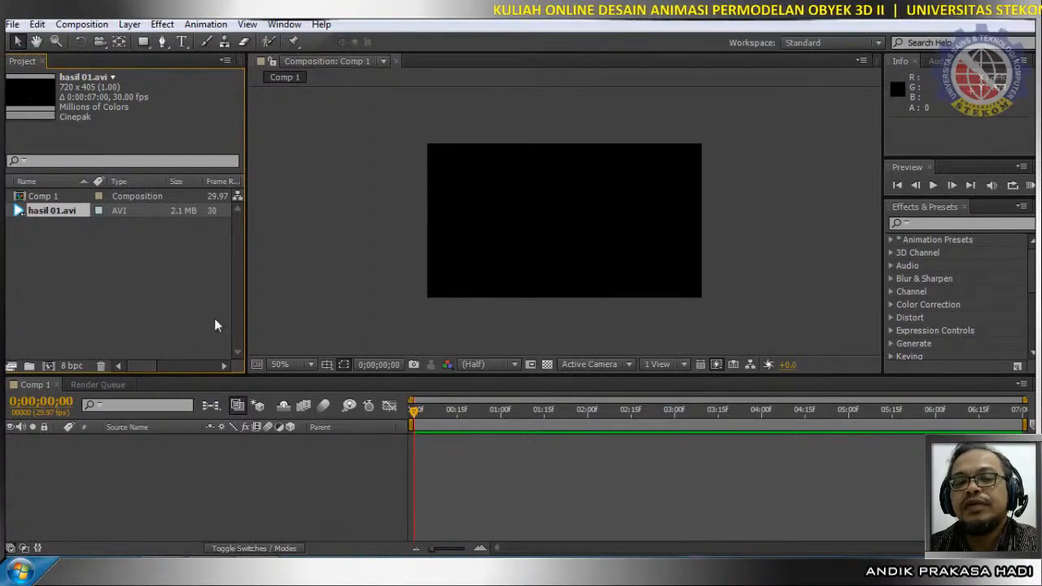
left_click_drag(414, 413, 451, 414)
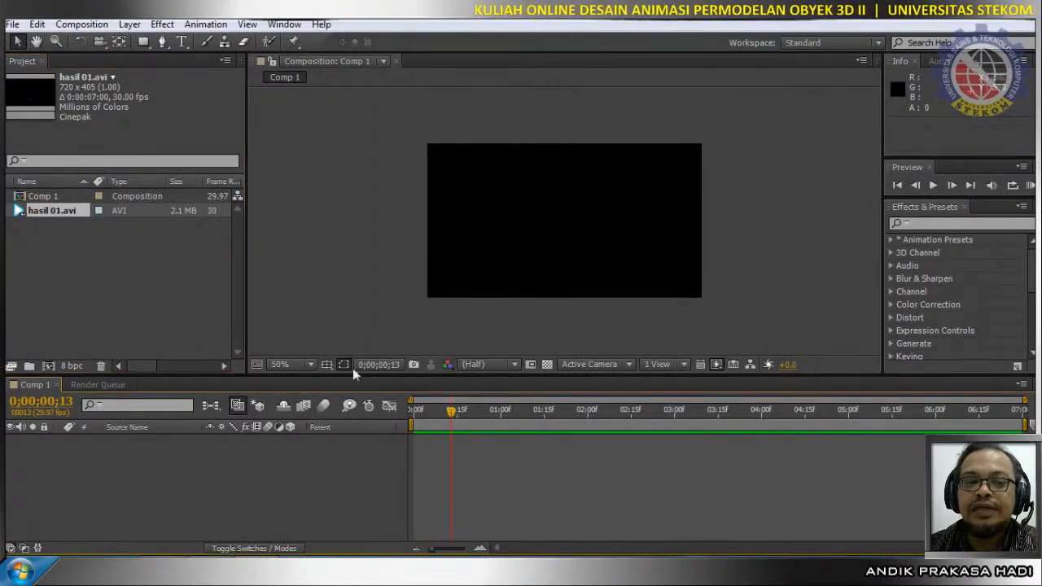
left_click(60, 211)
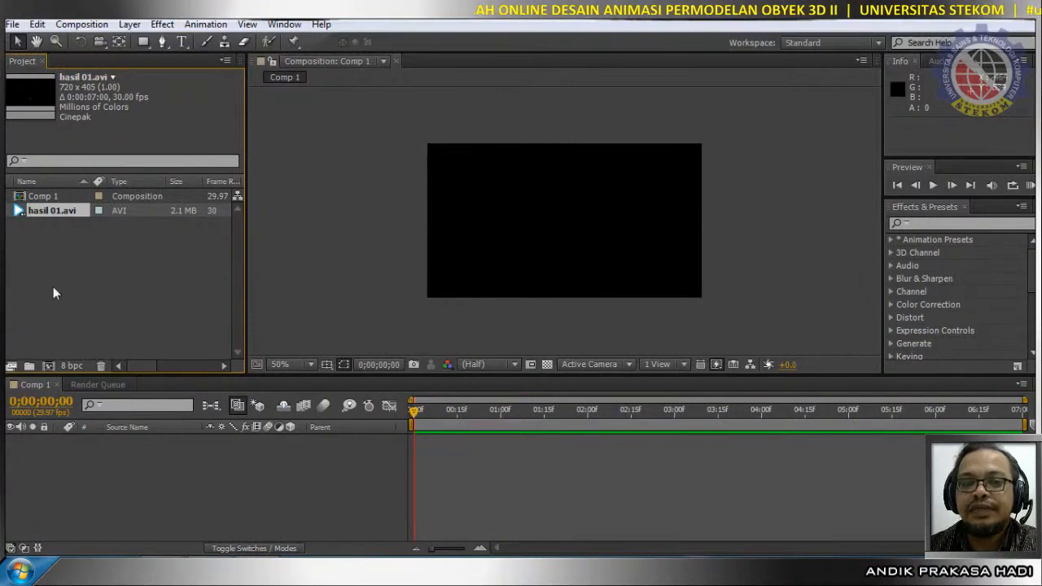
right_click(65, 256)
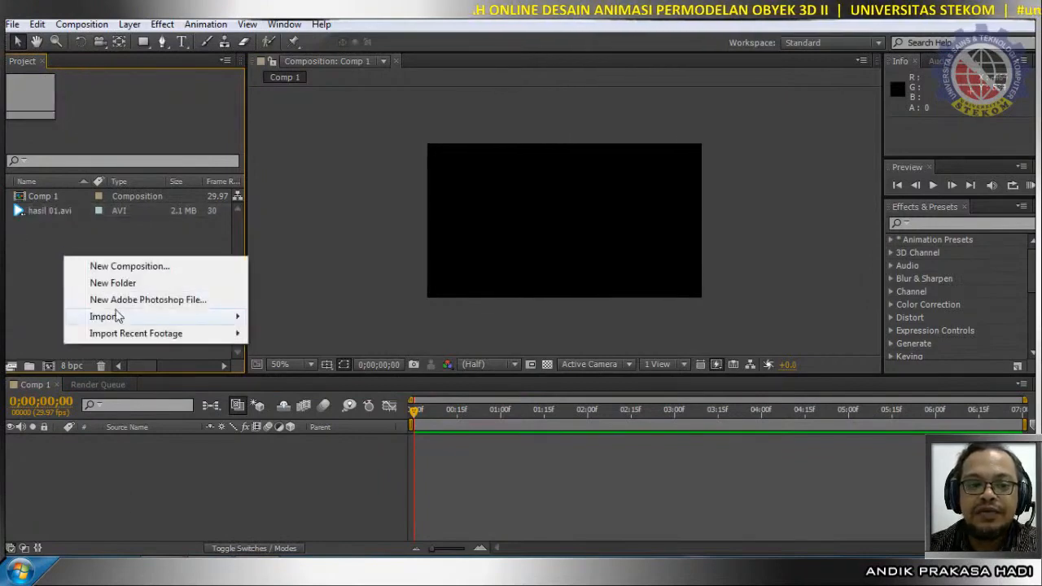
mouse_move(117, 316)
left_click(277, 317)
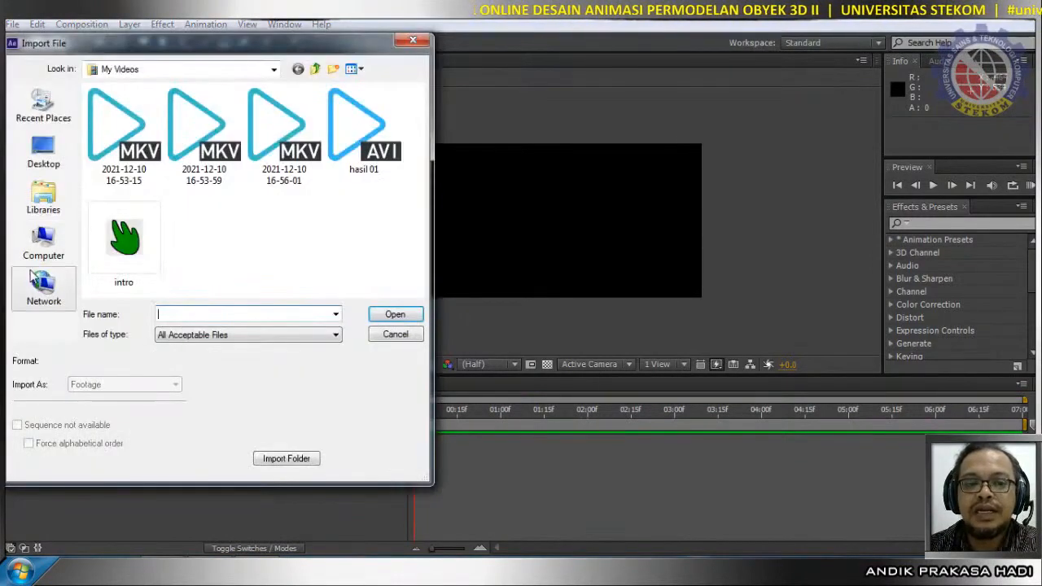
left_click(44, 248)
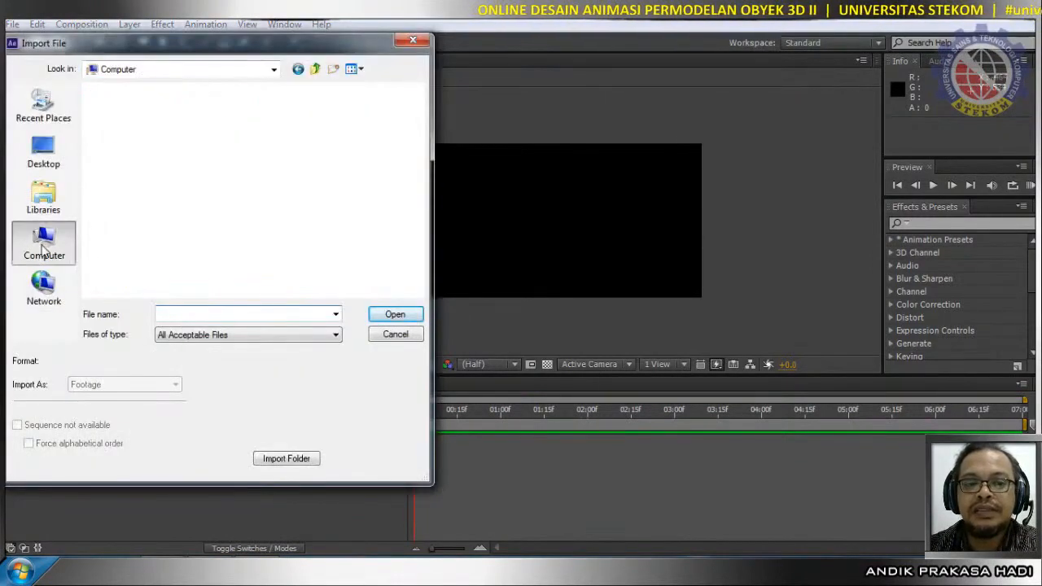
left_click(49, 197)
double_click(138, 114)
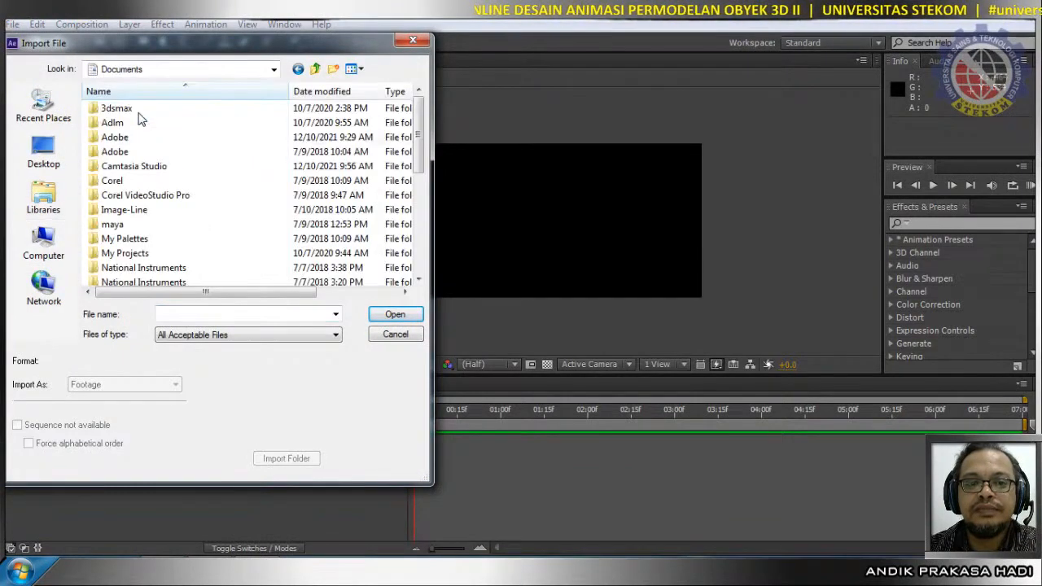
left_click_drag(418, 134, 421, 279)
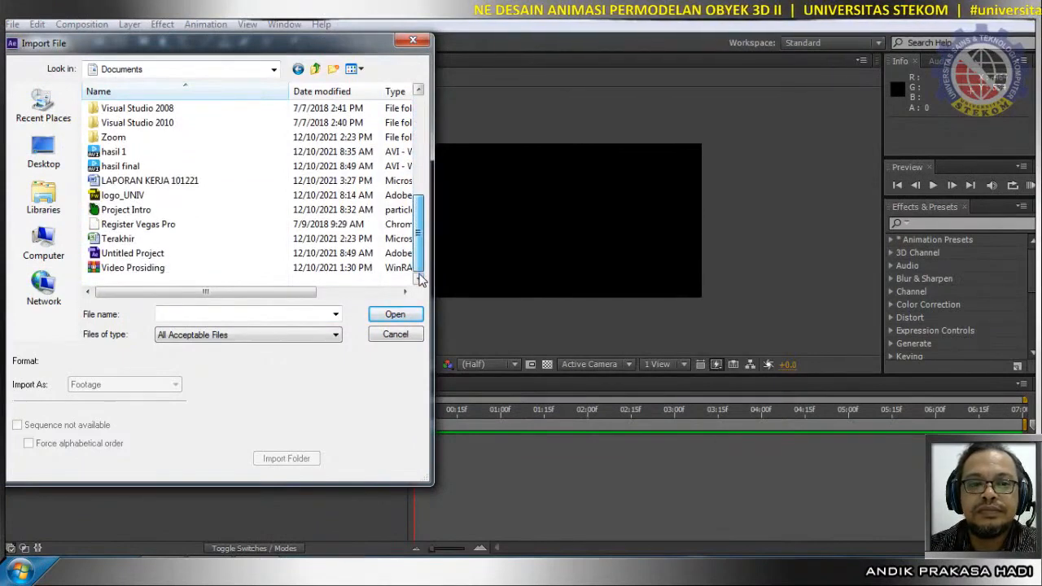
left_click(130, 197)
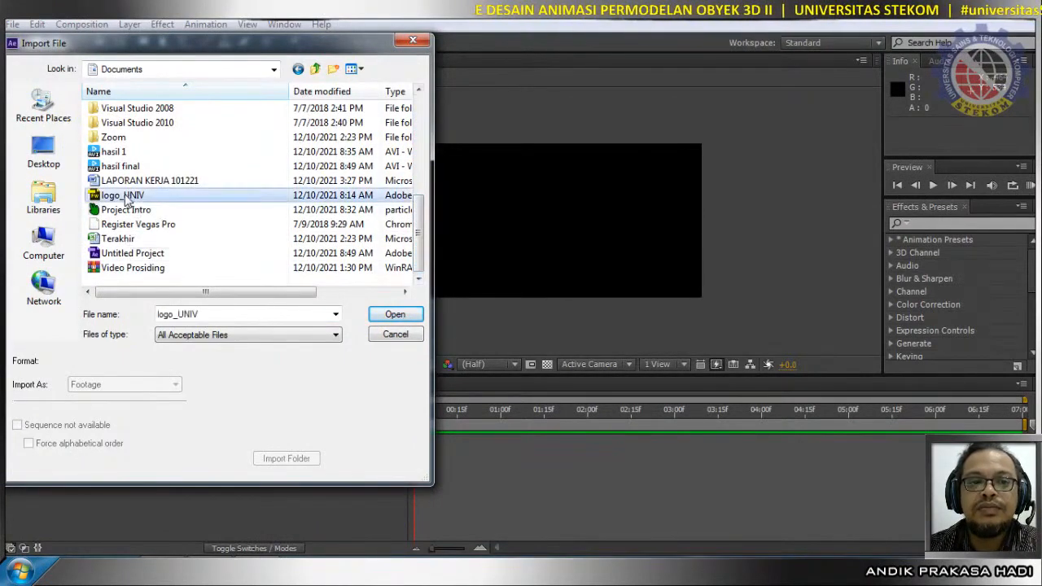
left_click(383, 337)
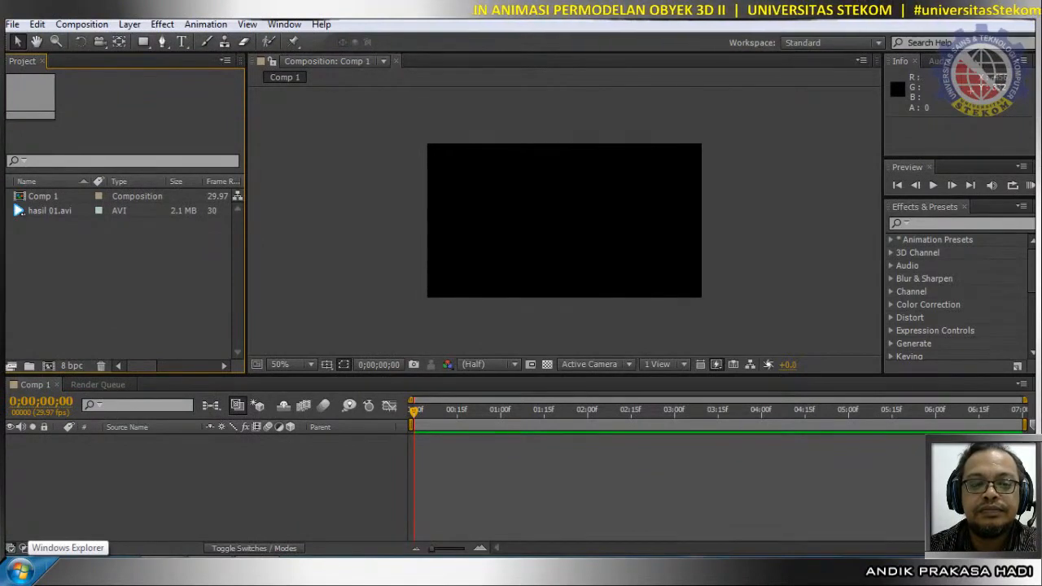
Switch to Windows Explorer and locate the logo_UNIV image in the Pictures library.
left_click(49, 570)
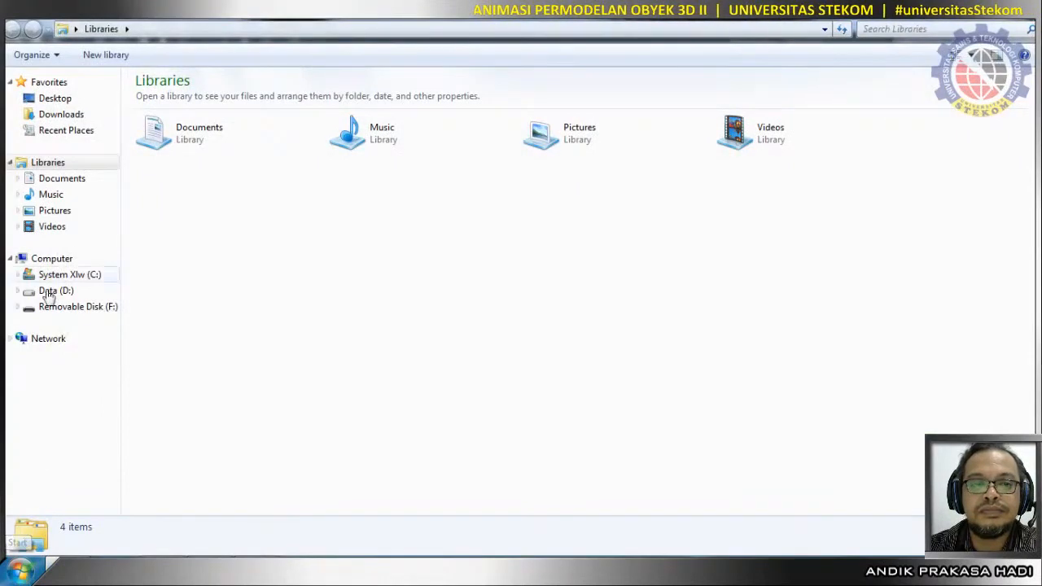
left_click(56, 213)
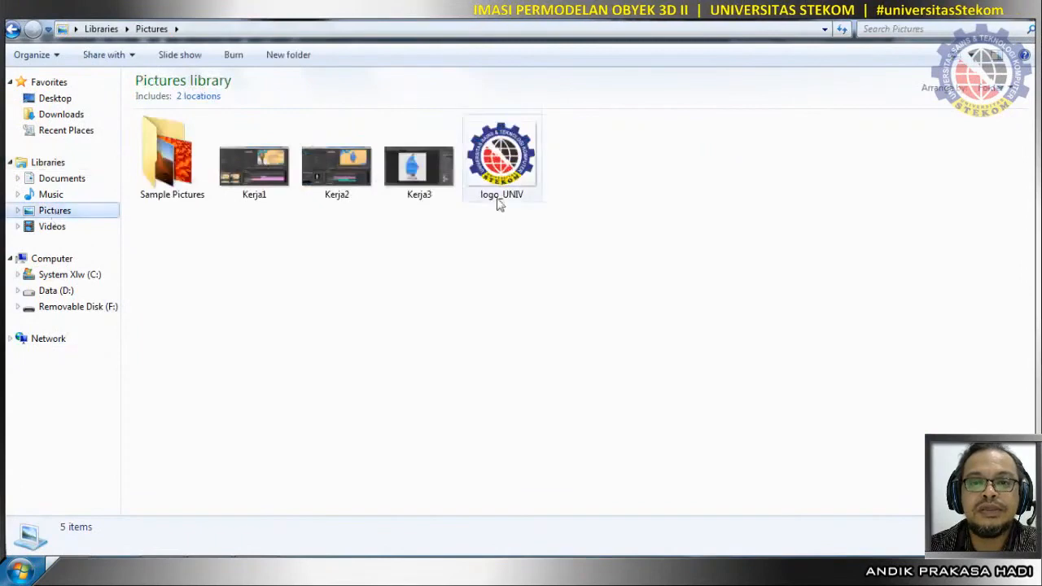
left_click(499, 172)
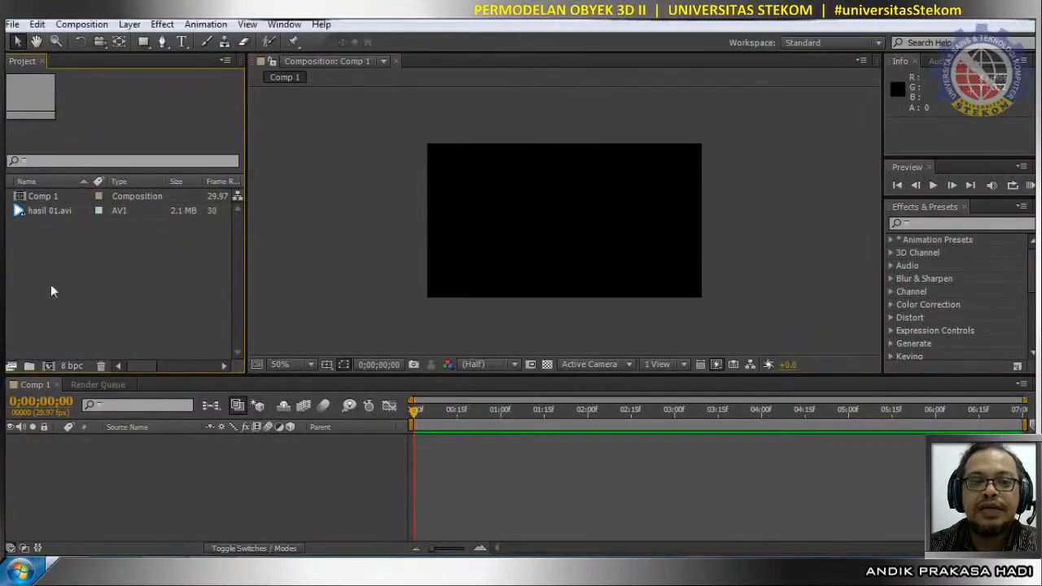
Import the logo_UNIV image from the Pictures library into the project.
right_click(57, 294)
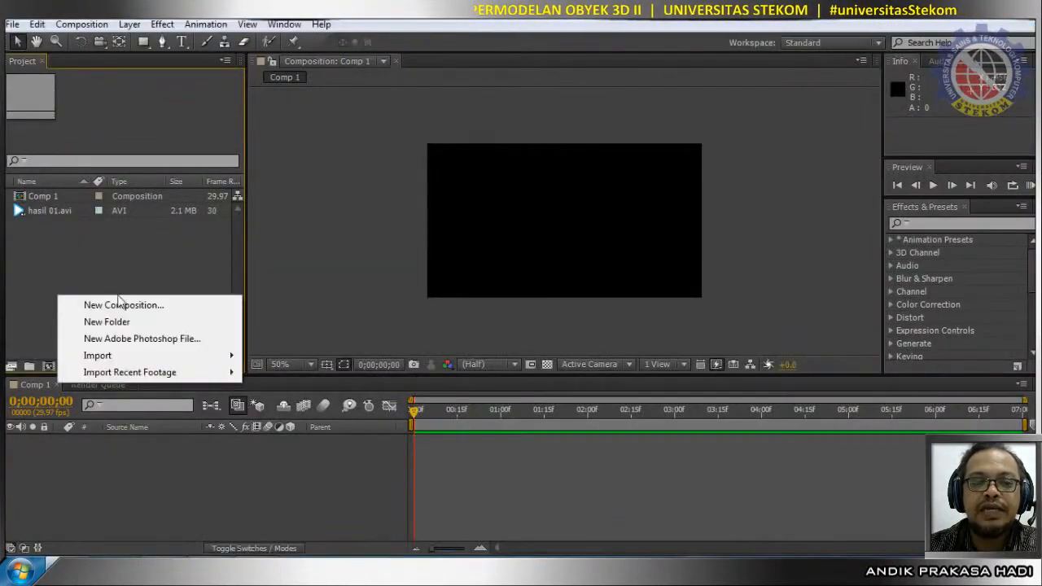
mouse_move(134, 355)
left_click(259, 356)
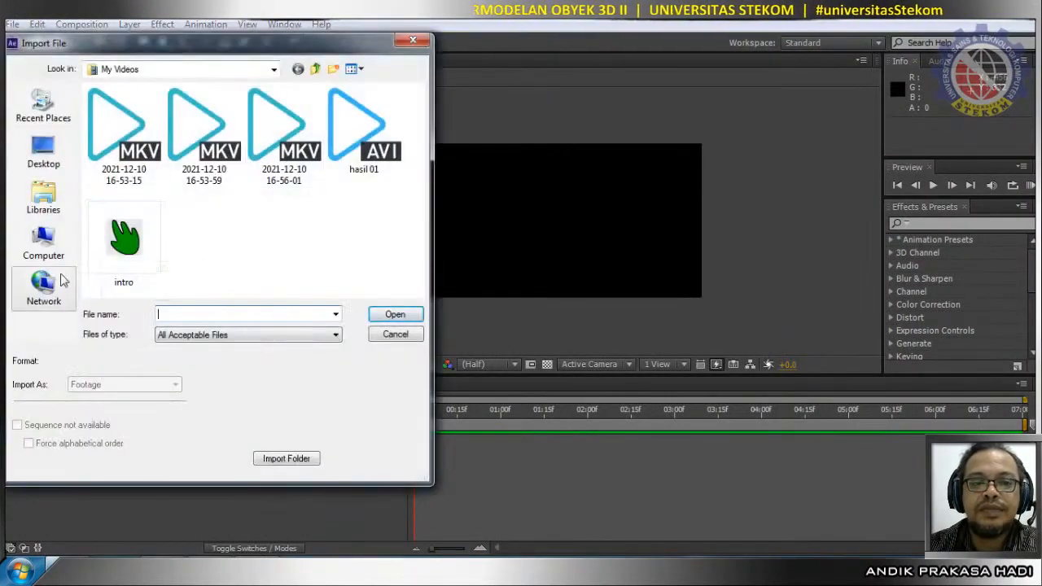
left_click(43, 199)
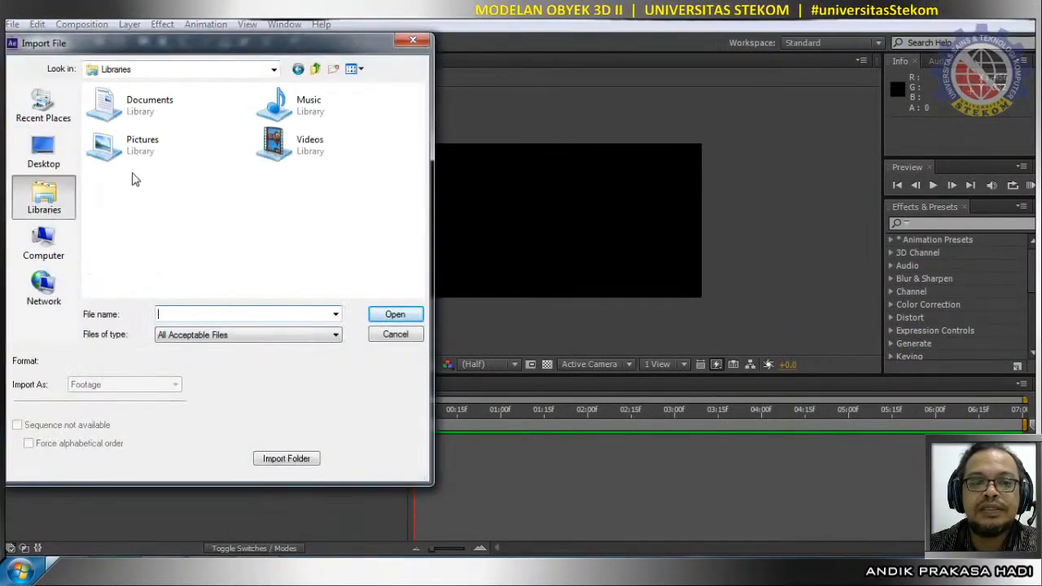
double_click(134, 140)
left_click(123, 240)
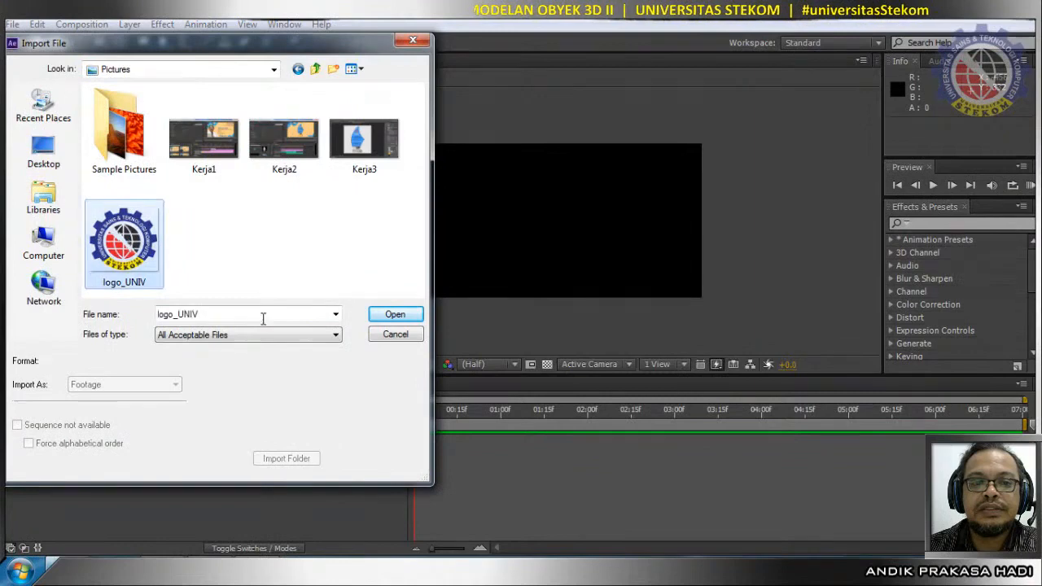
left_click(392, 315)
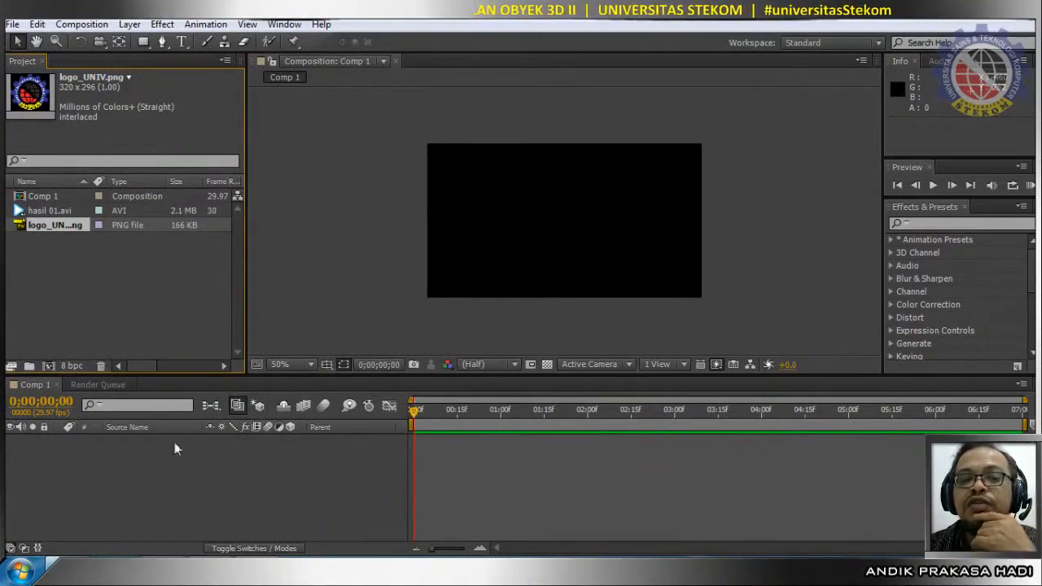
Add logo_UNIV.png to the Comp 1 timeline and, with its scale proportions unlinked, reduce only the vertical scale to 88%.
left_click(52, 210)
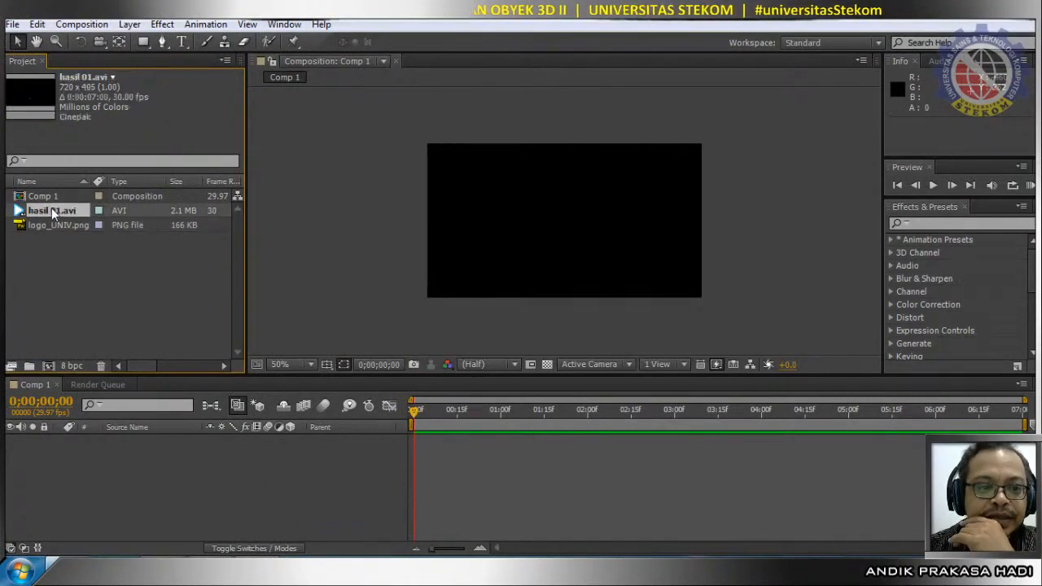
left_click_drag(44, 229, 103, 448)
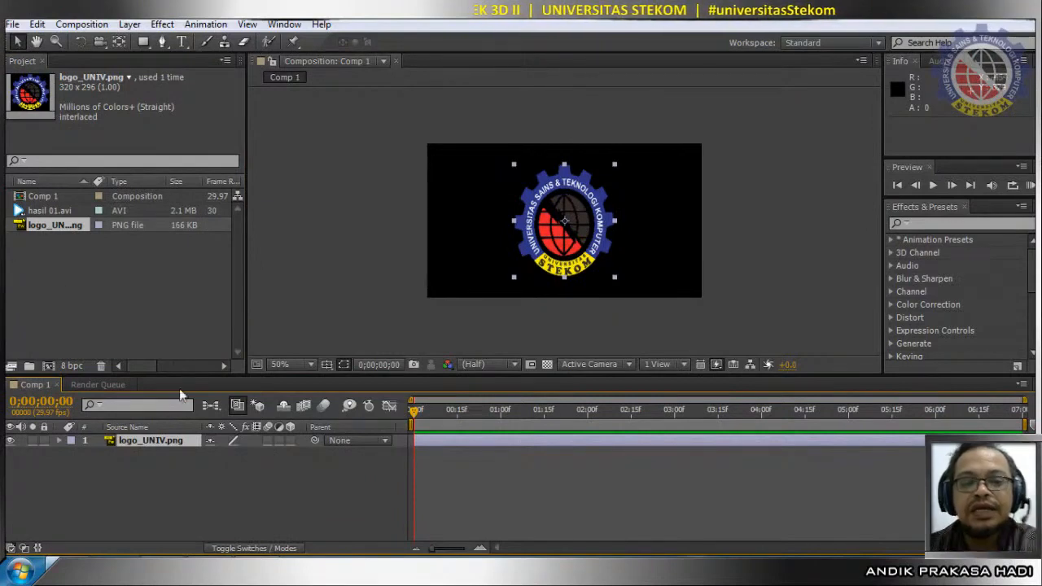
key("s")
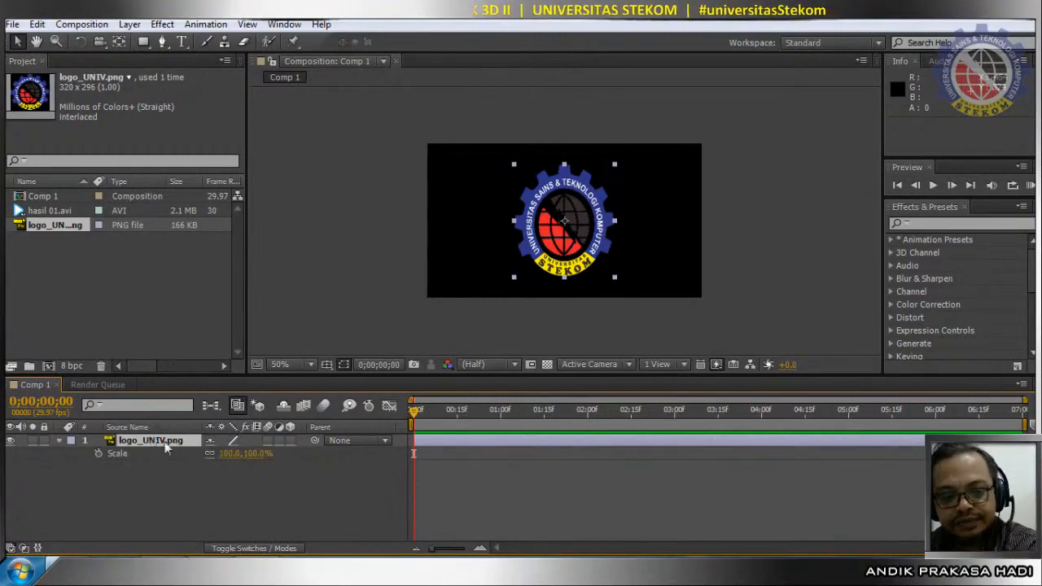
left_click(210, 454)
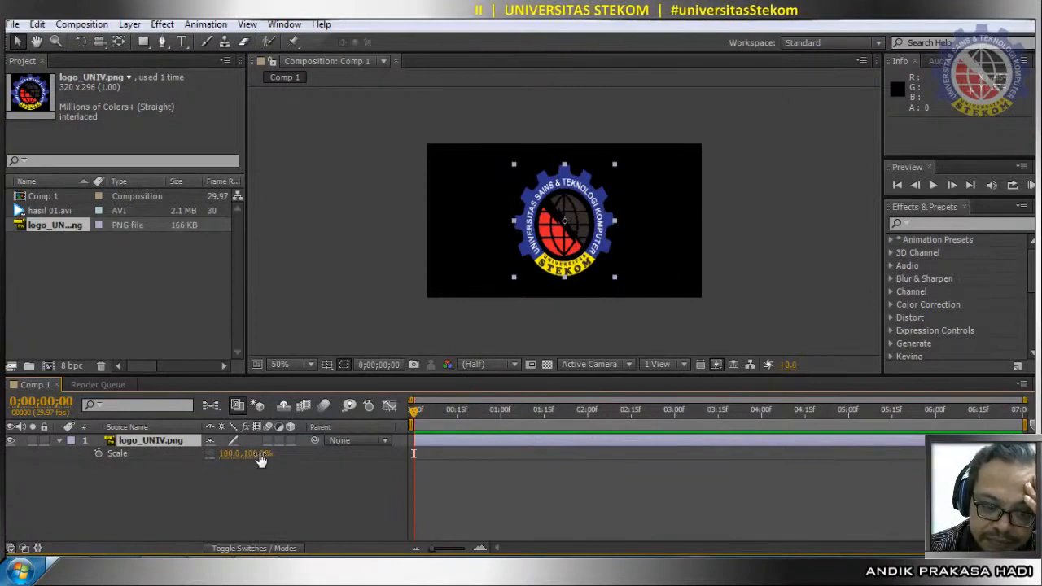
left_click_drag(261, 460, 254, 456)
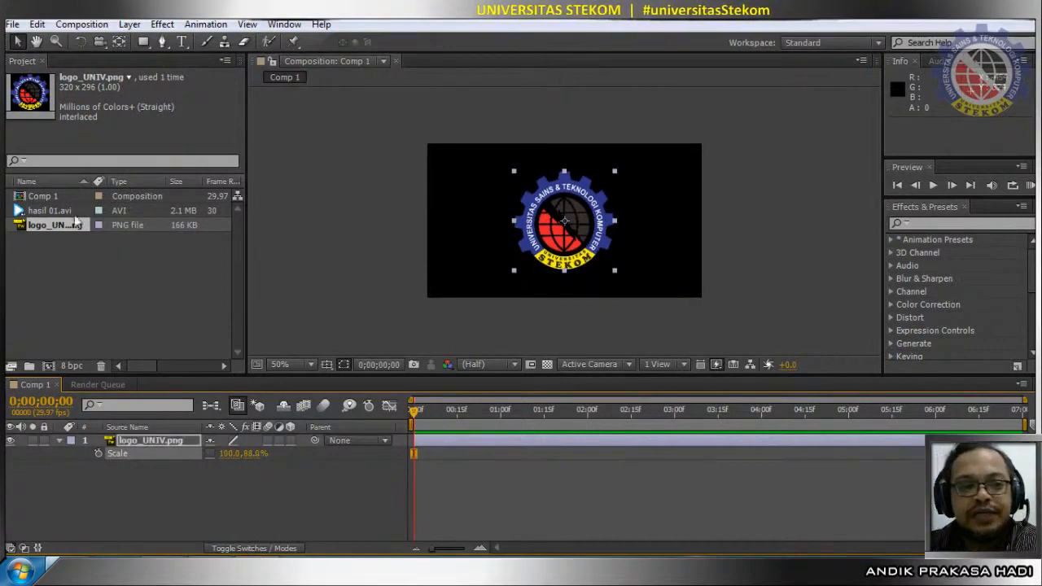
Add hasil 01.avi to the timeline beneath the logo layer and collapse the logo layer's properties.
left_click_drag(61, 209, 113, 466)
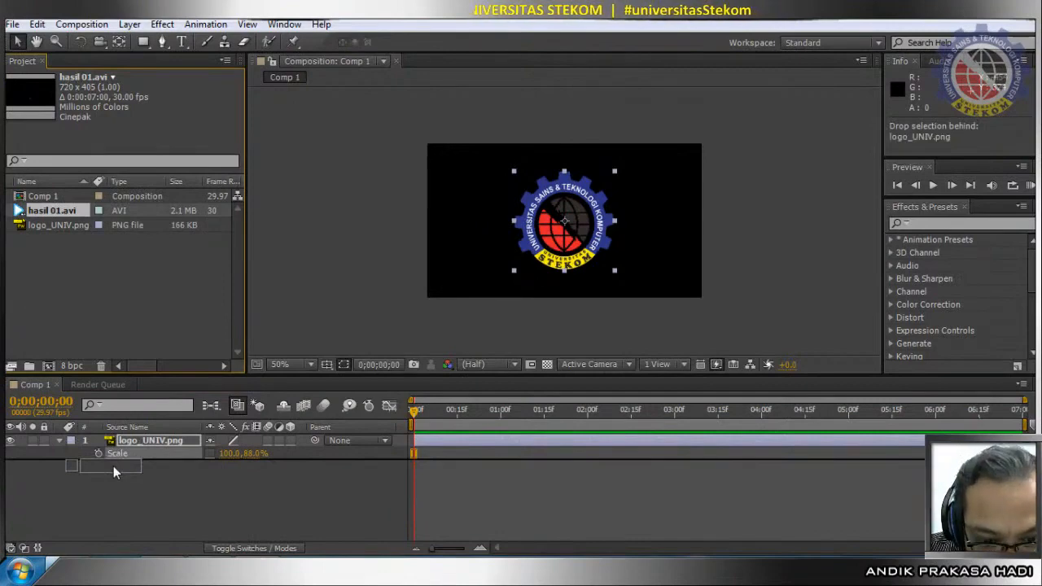
left_click_drag(113, 465, 113, 465)
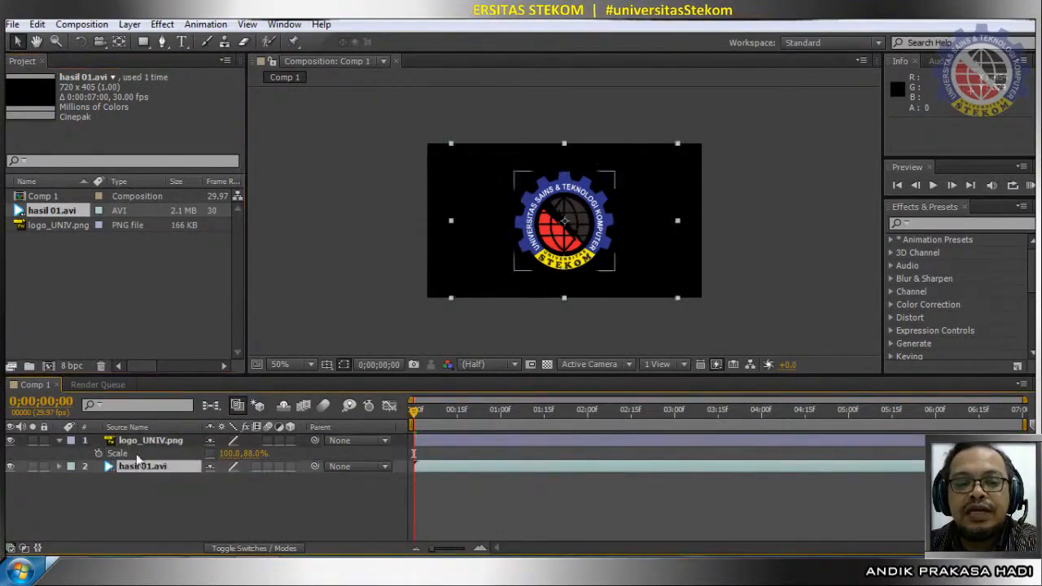
left_click(58, 441)
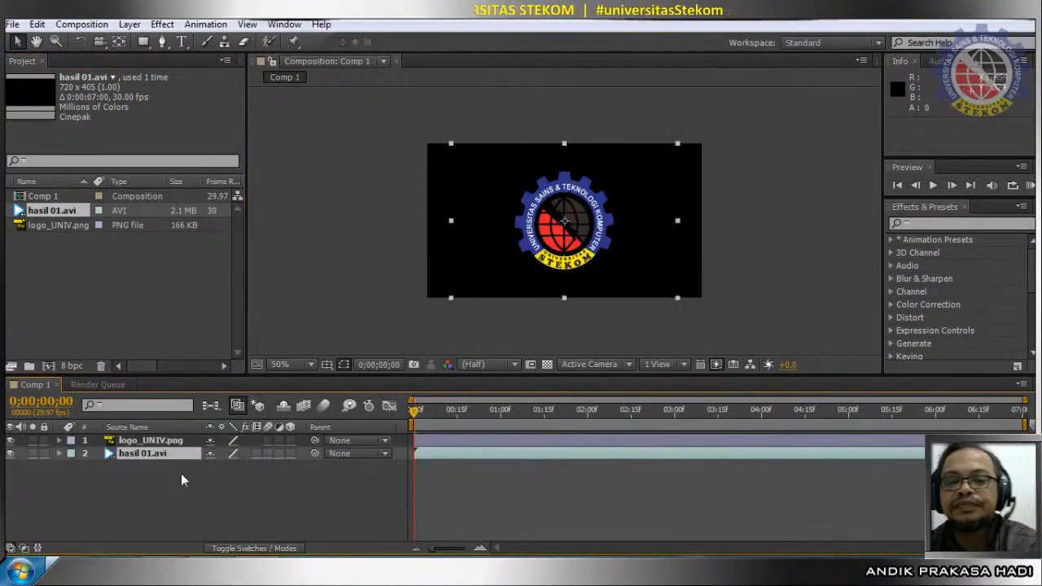
Scale the hasil 01.avi layer uniformly to 88%.
key("s")
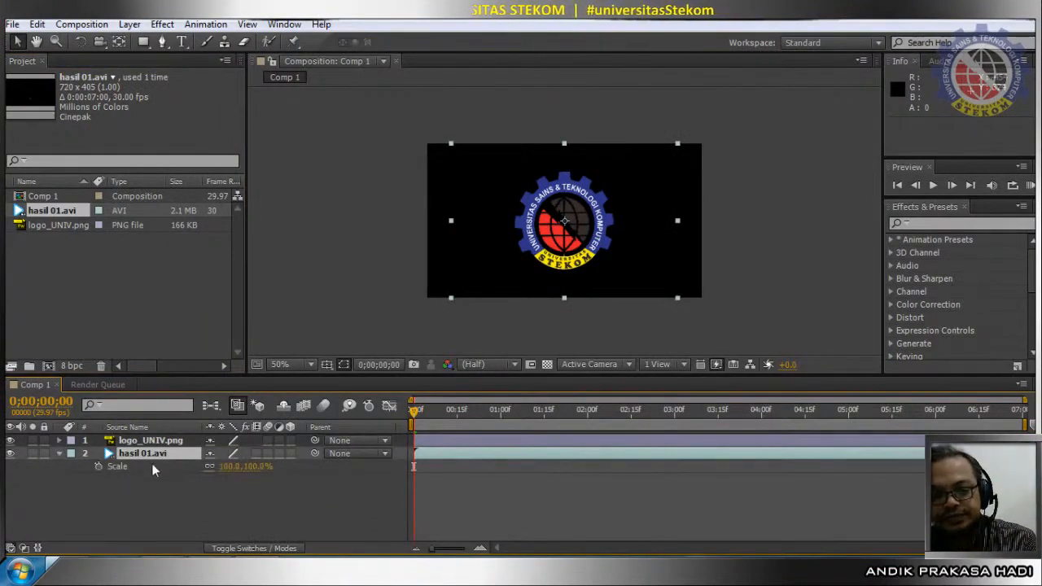
left_click(255, 466)
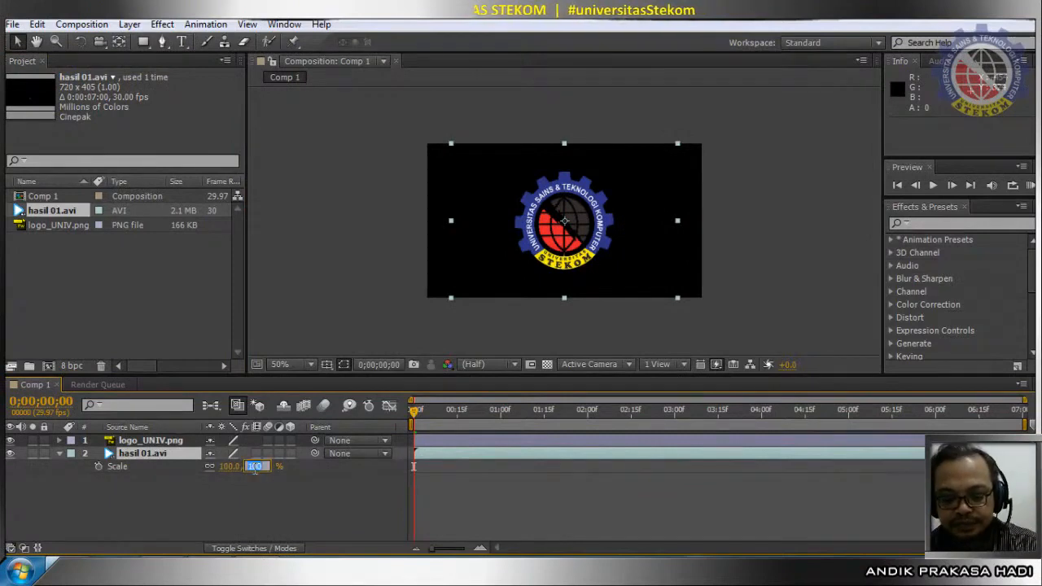
type("88")
key("Return")
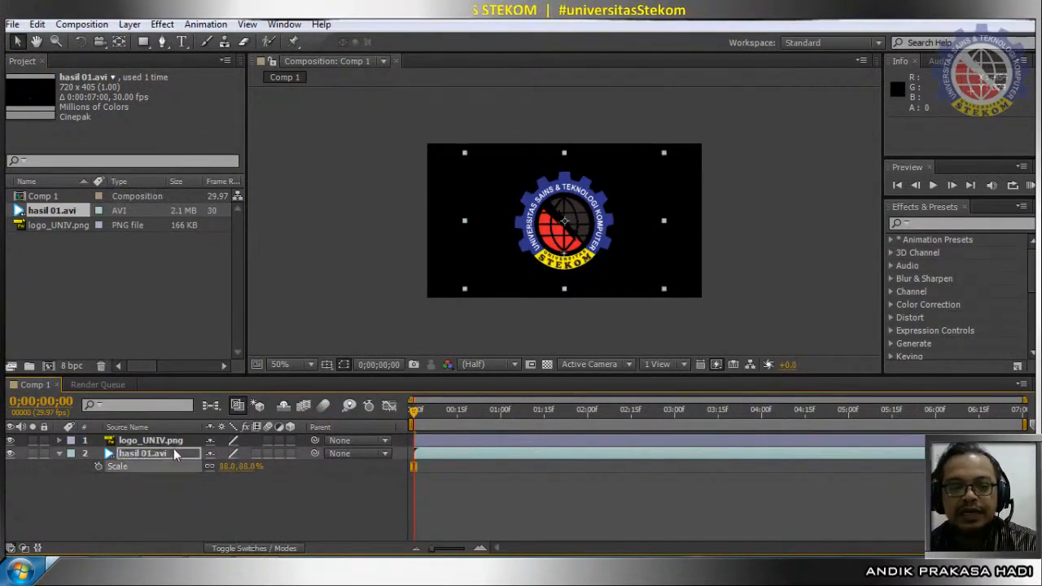
Try hasil 01.avi above the logo layer, return it beneath the logo and collapse its Scale property.
left_click_drag(144, 440, 145, 440)
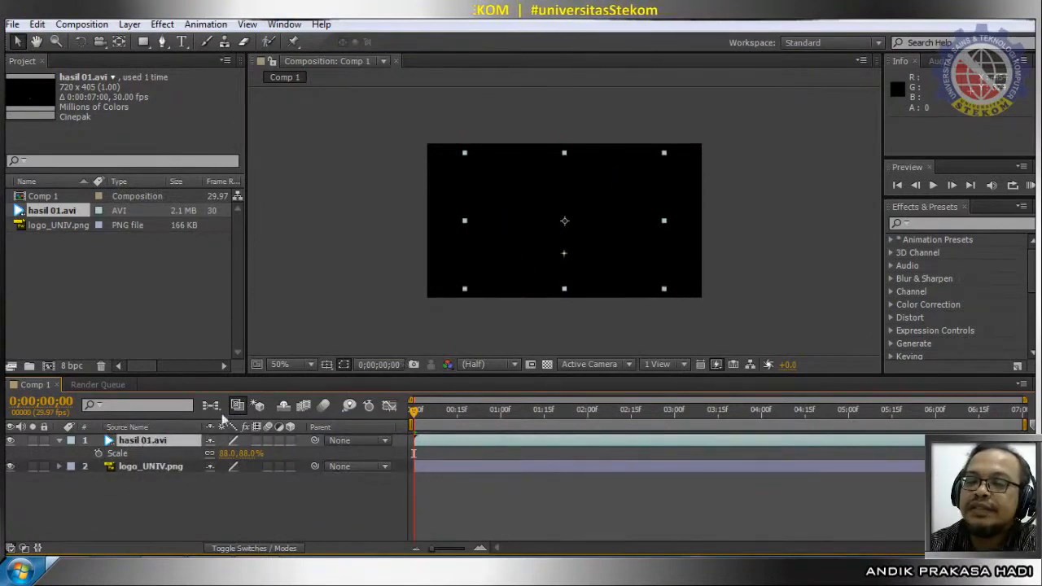
left_click_drag(149, 441, 148, 475)
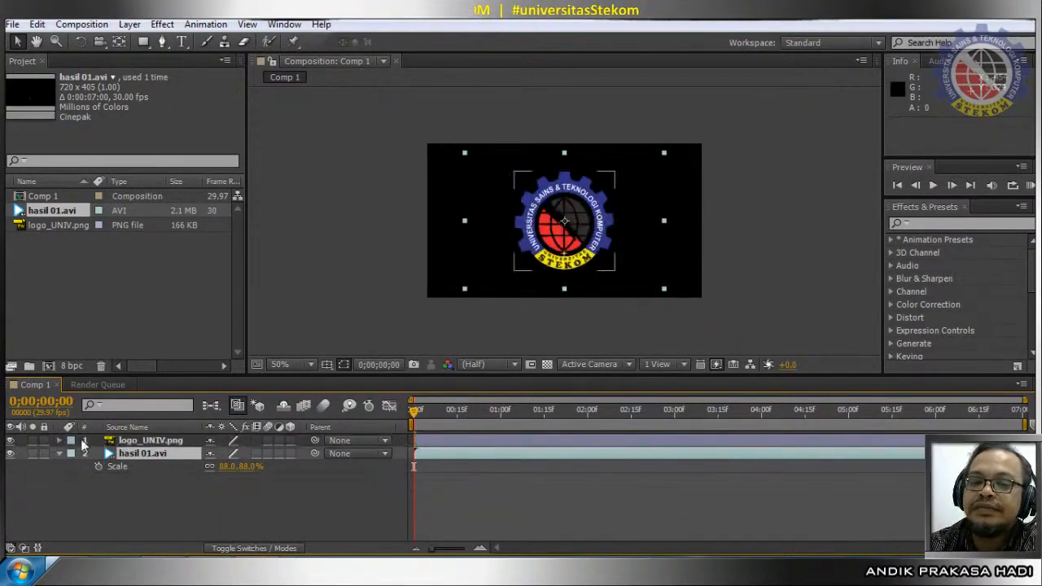
key("s")
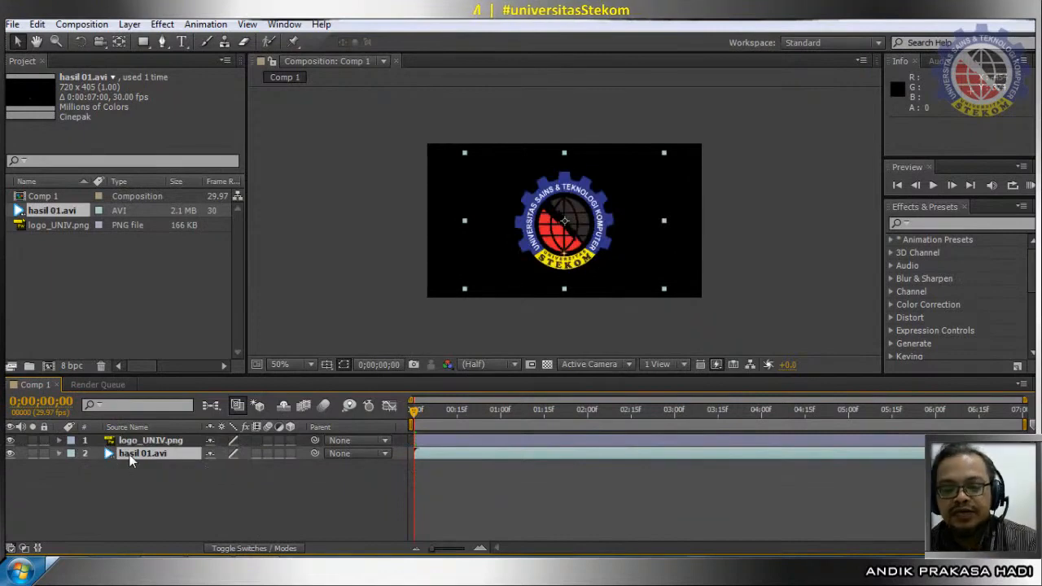
Set the logo_UNIV.png layer's blending mode to Add and preview the composition along the timeline.
left_click(138, 440)
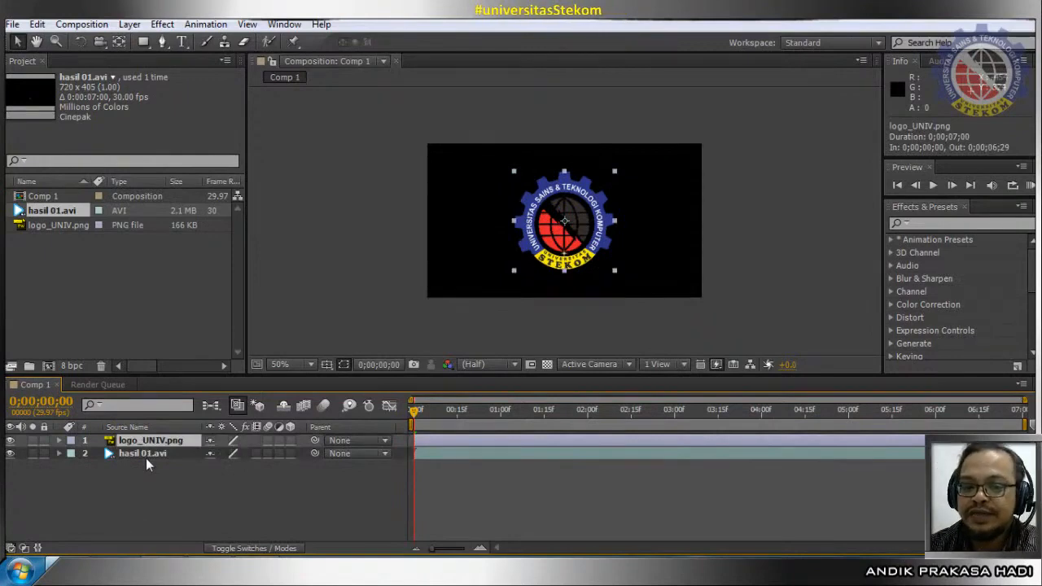
key("apostrophe")
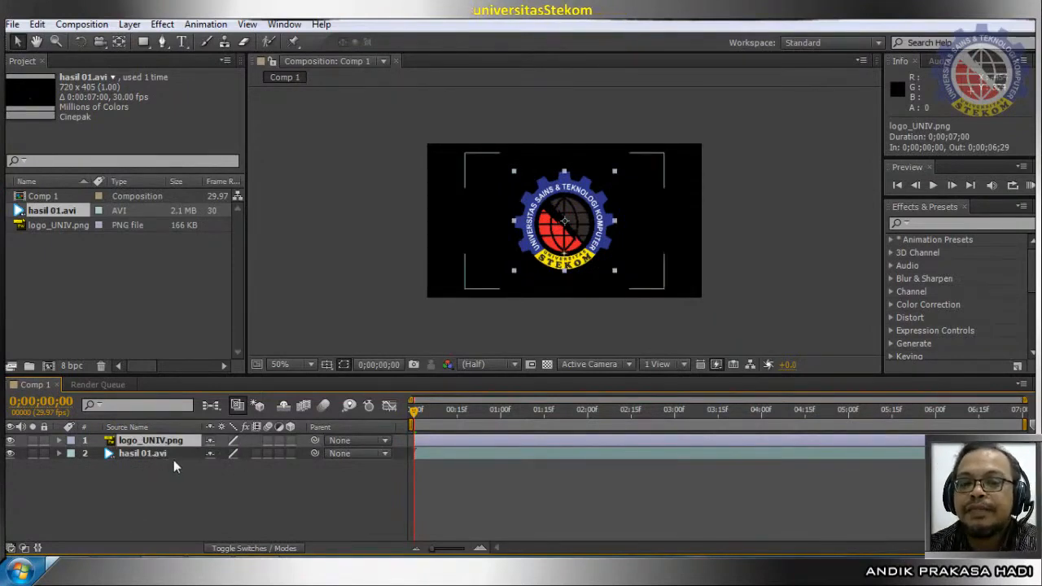
key("apostrophe")
right_click(129, 442)
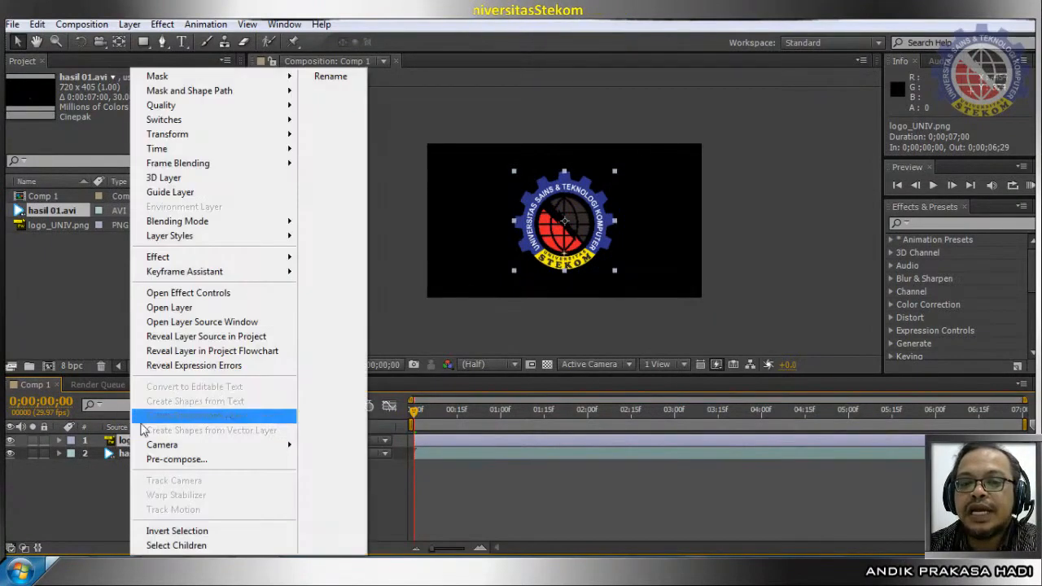
mouse_move(216, 228)
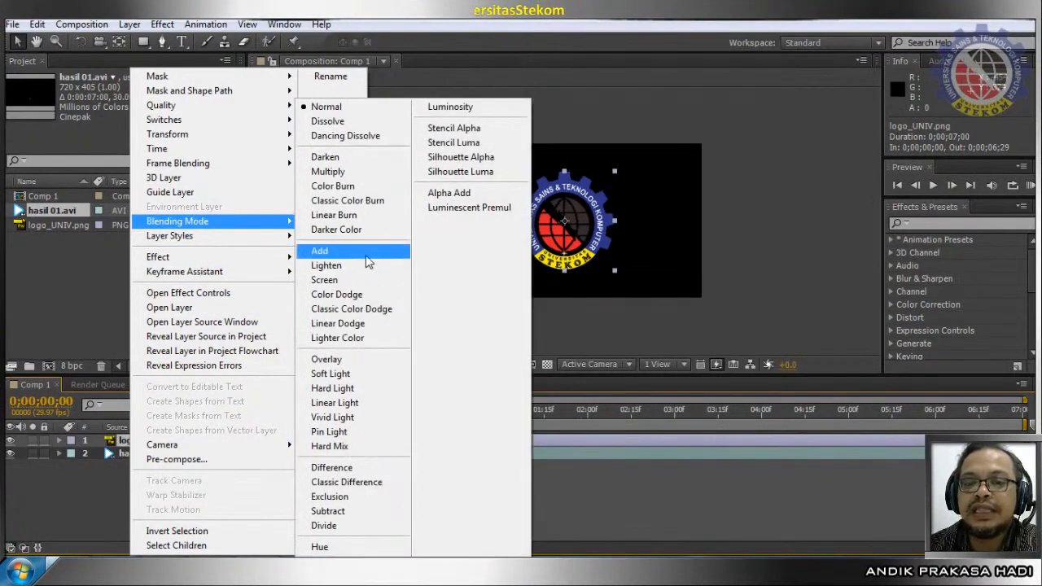
left_click(366, 251)
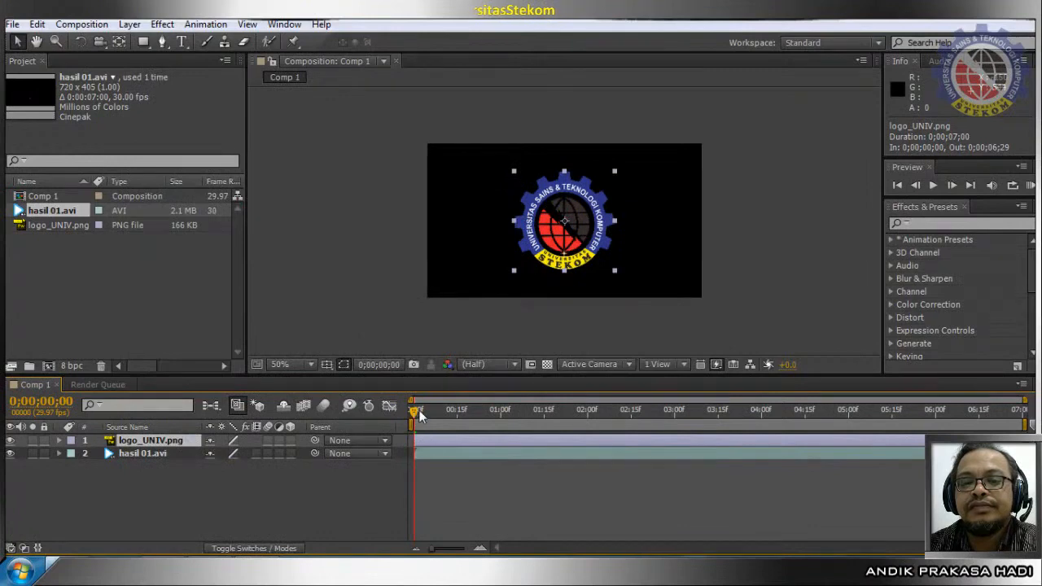
left_click_drag(415, 410, 414, 538)
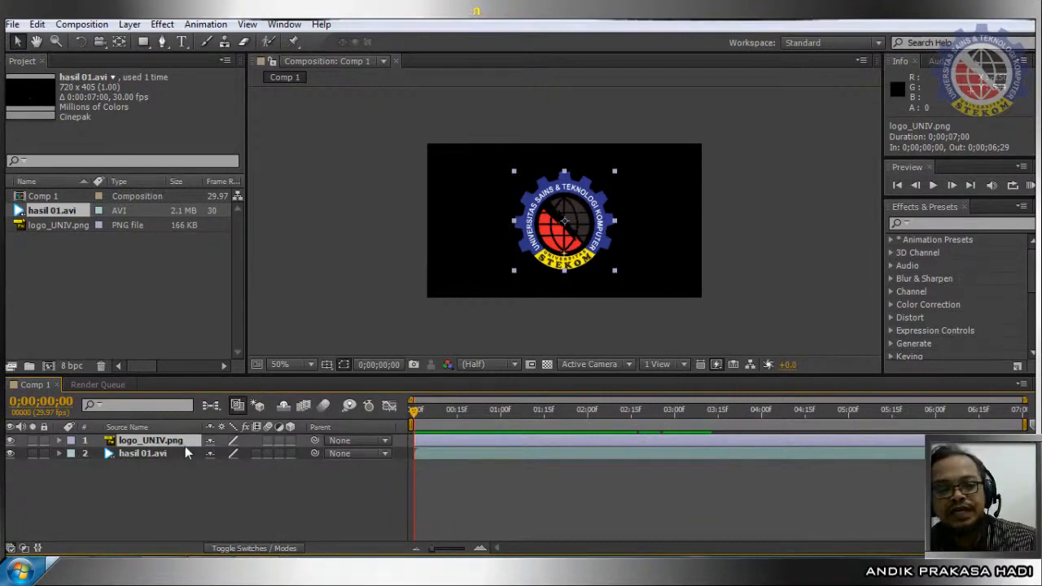
Reapply the Add blending mode to the logo_UNIV.png layer and reset the layer to Normal.
right_click(166, 442)
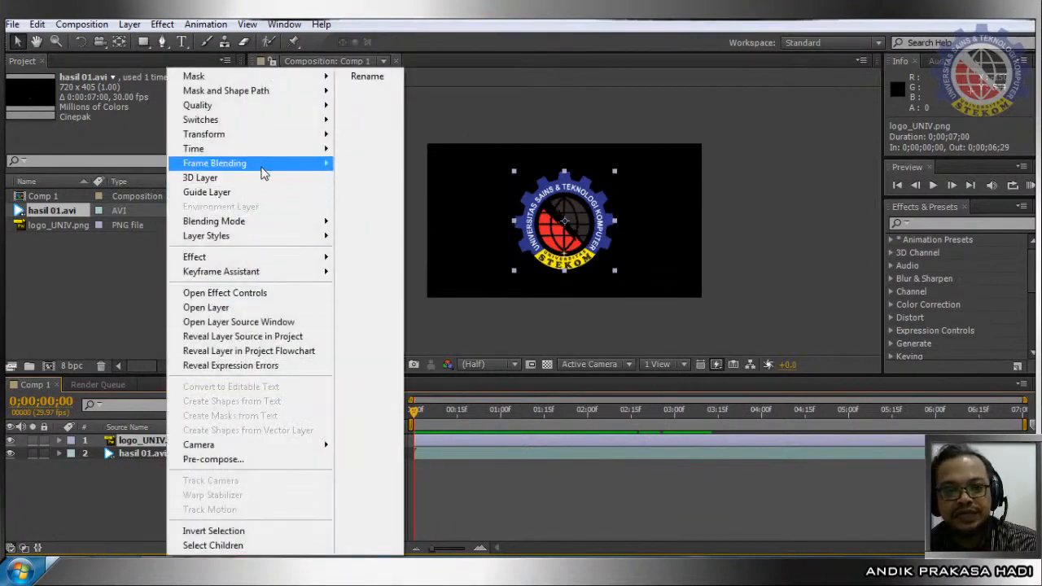
mouse_move(255, 222)
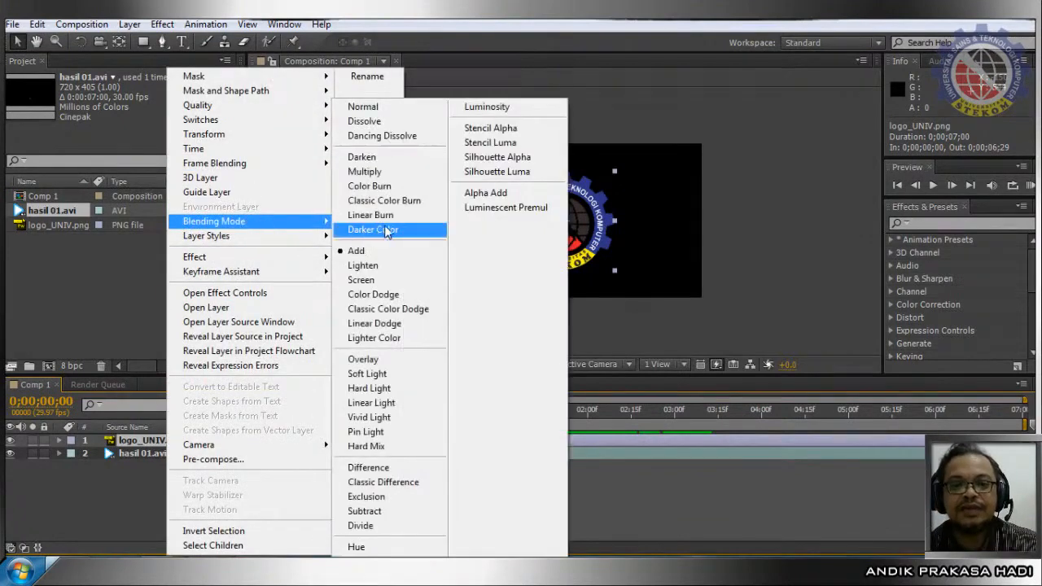
left_click(393, 251)
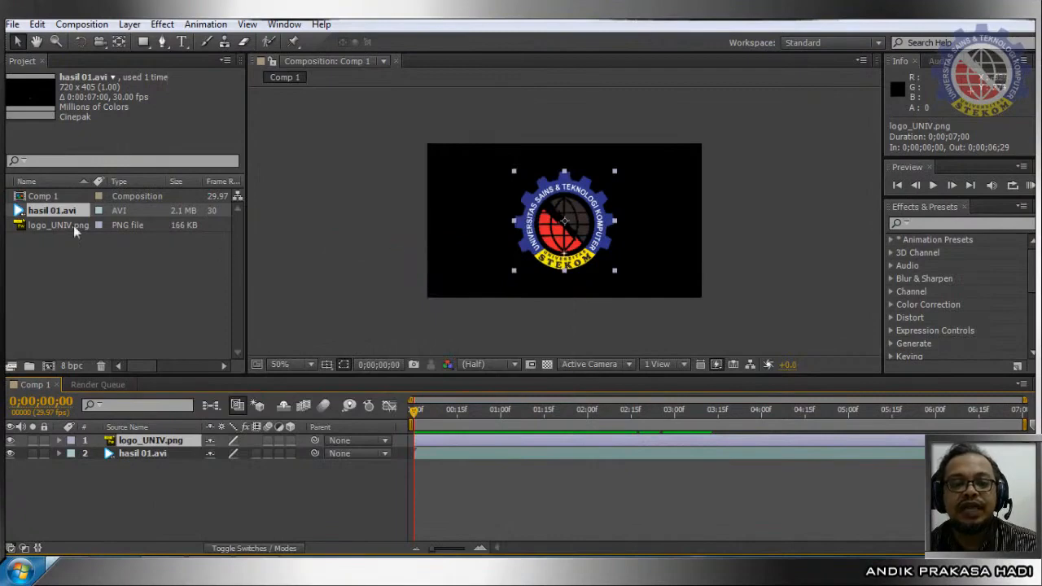
right_click(146, 442)
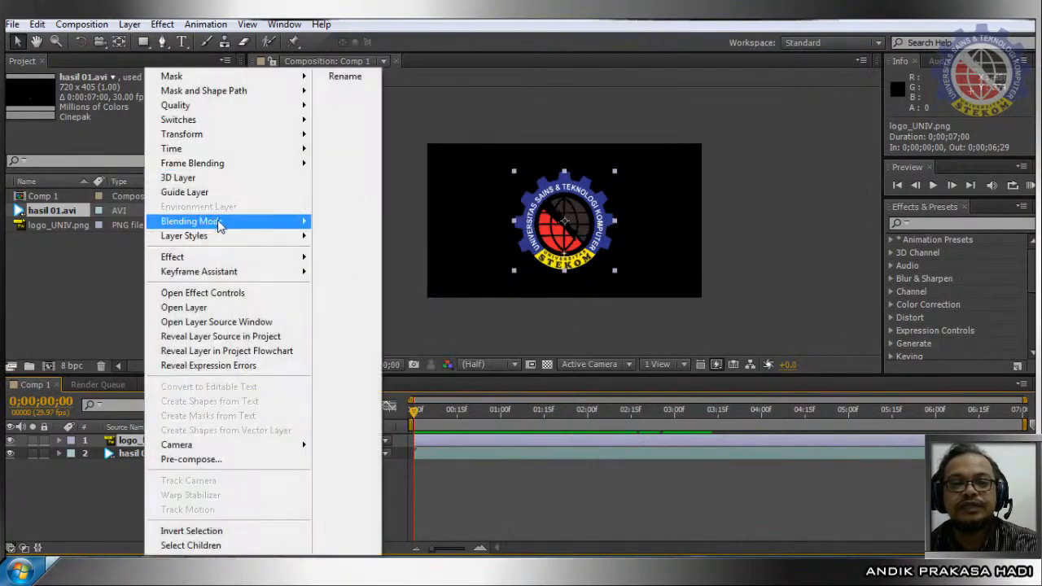
mouse_move(225, 223)
left_click(386, 111)
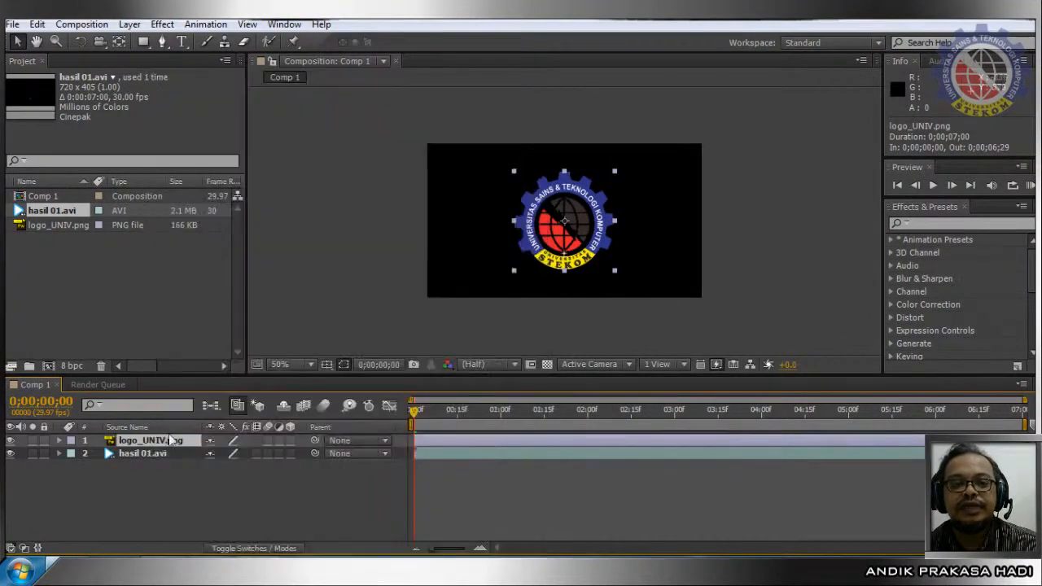
Move the hasil 01.avi layer above the logo layer and set the current time to 0;00;01;08.
double_click(148, 455)
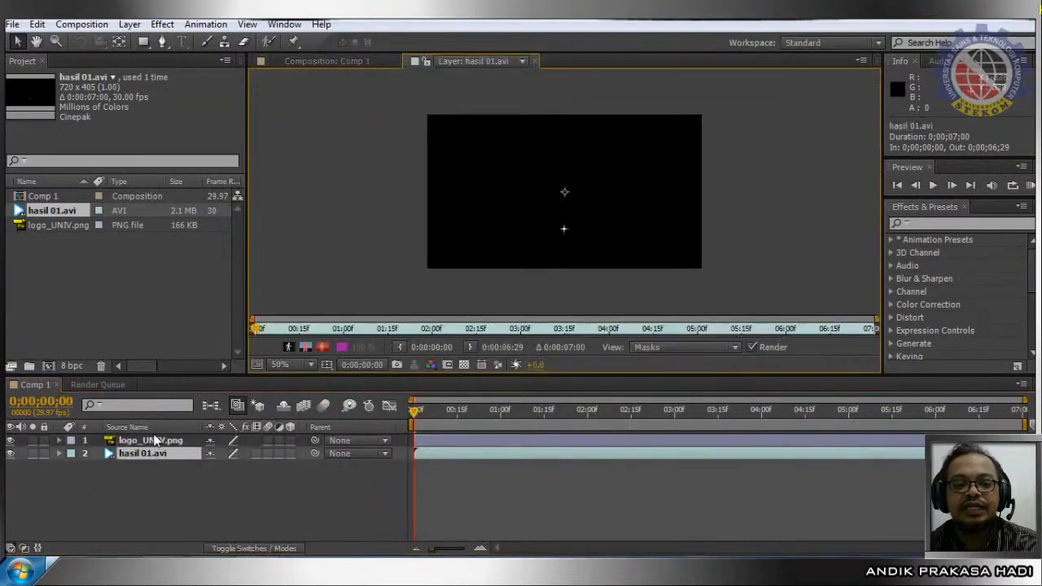
left_click_drag(149, 455, 210, 429)
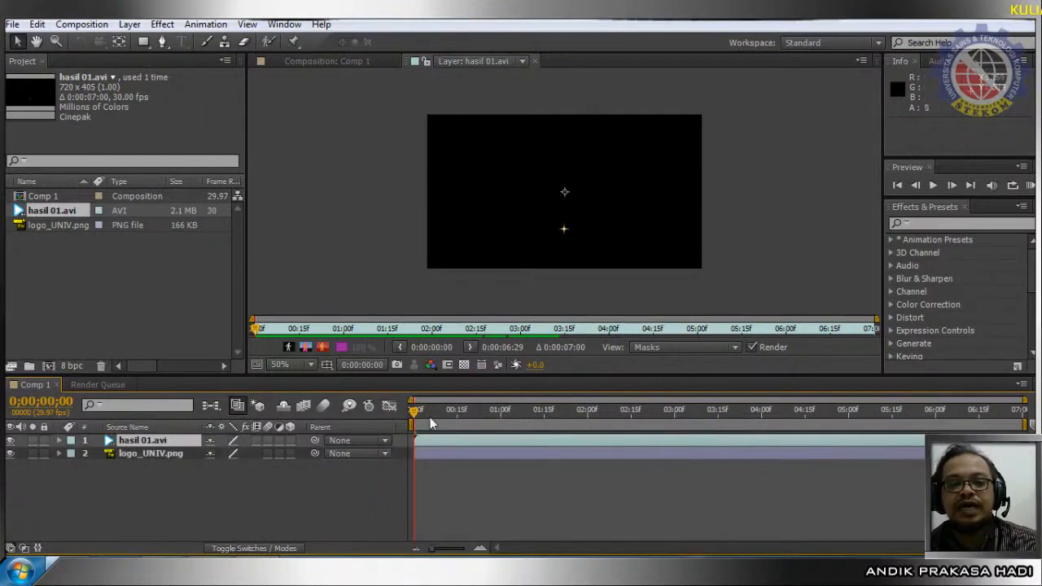
left_click_drag(417, 412, 530, 434)
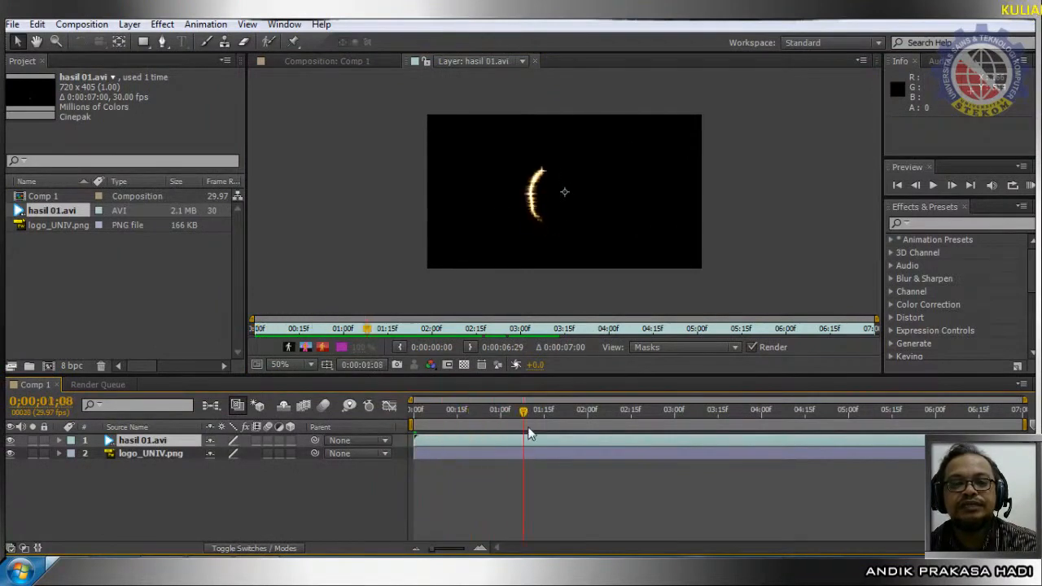
Try the Add blending mode on the hasil 01.avi layer and preview it up to 0;00;02;12.
right_click(145, 444)
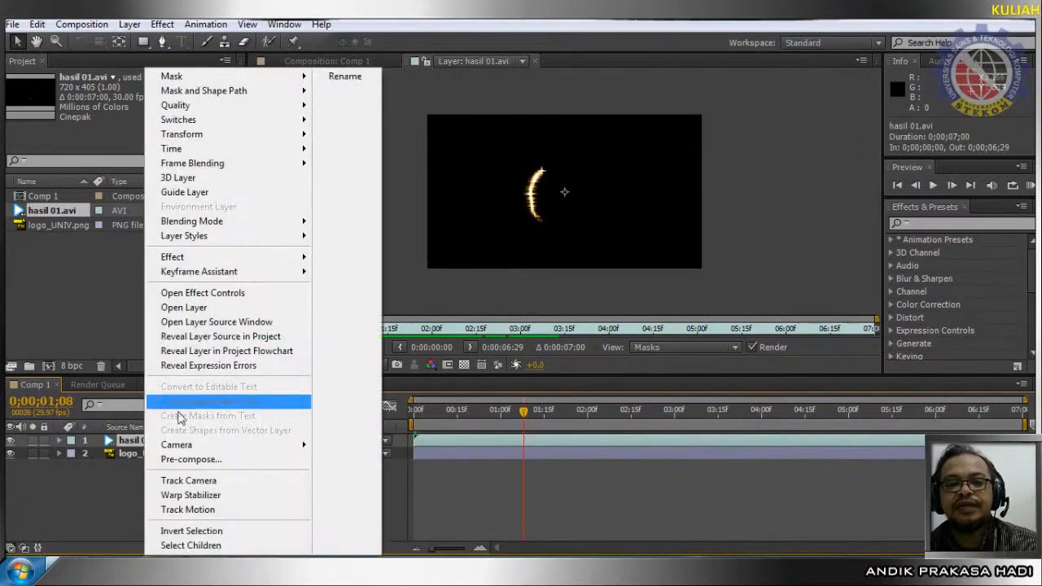
mouse_move(250, 229)
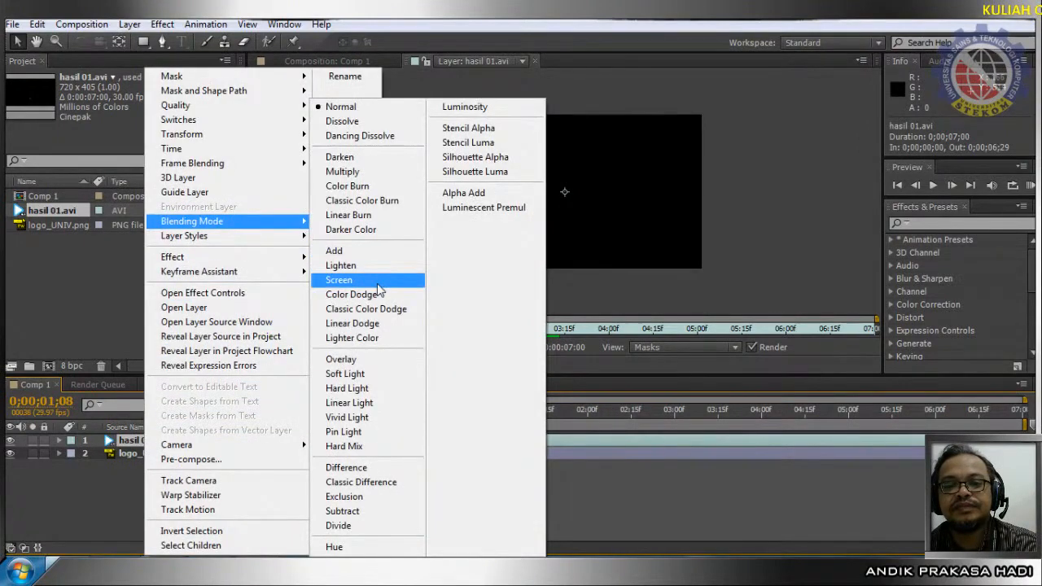
left_click(374, 252)
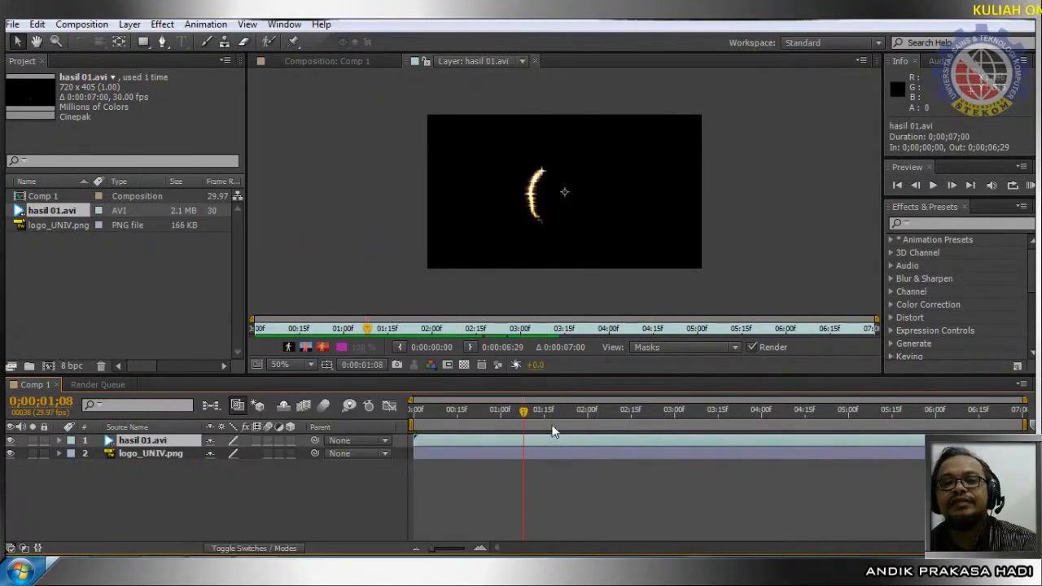
left_click_drag(529, 414, 623, 442)
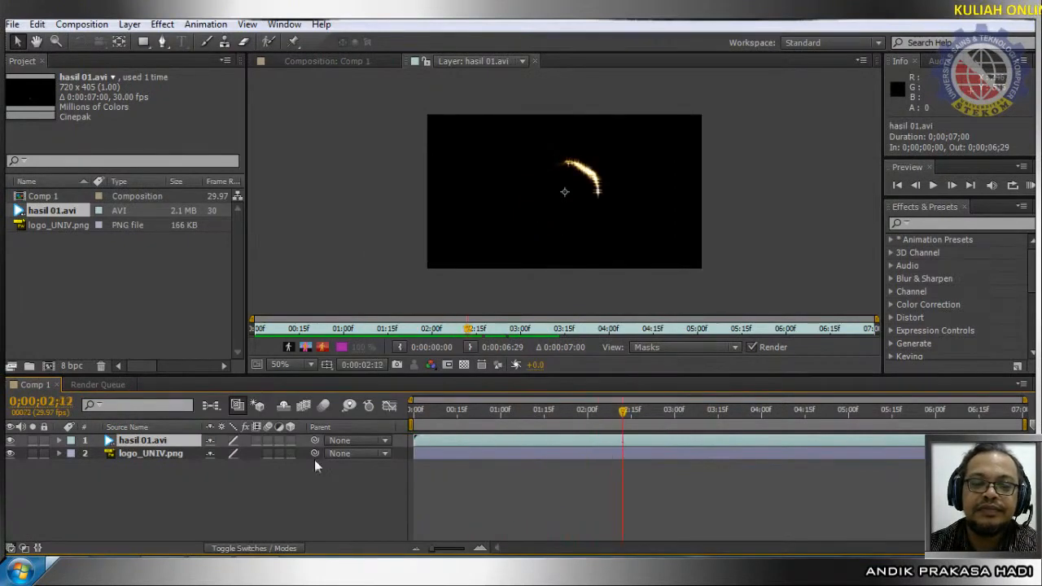
Take the Add blending mode off hasil 01.avi and move the layer beneath logo_UNIV.png.
right_click(173, 441)
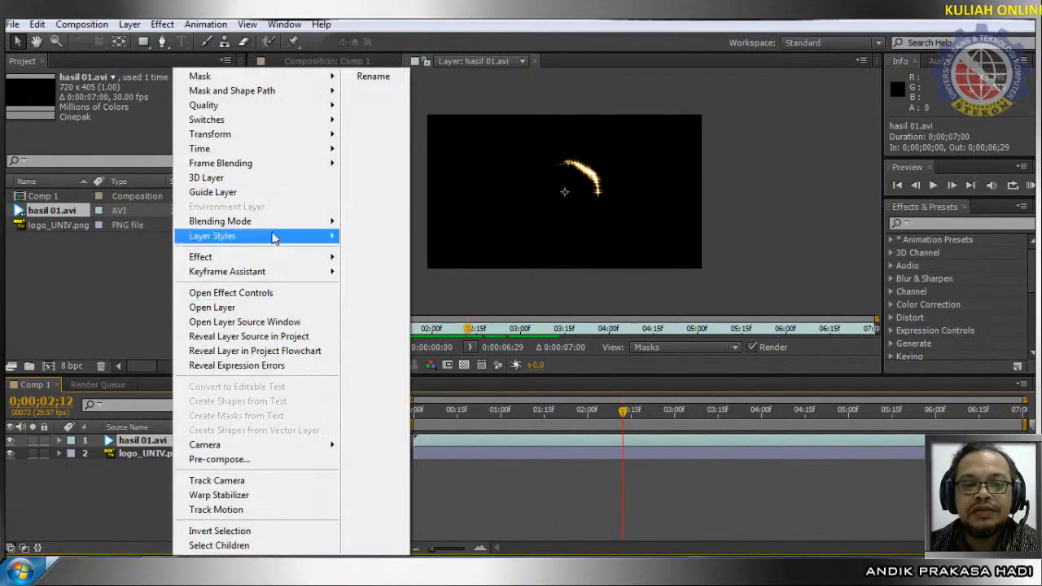
mouse_move(274, 228)
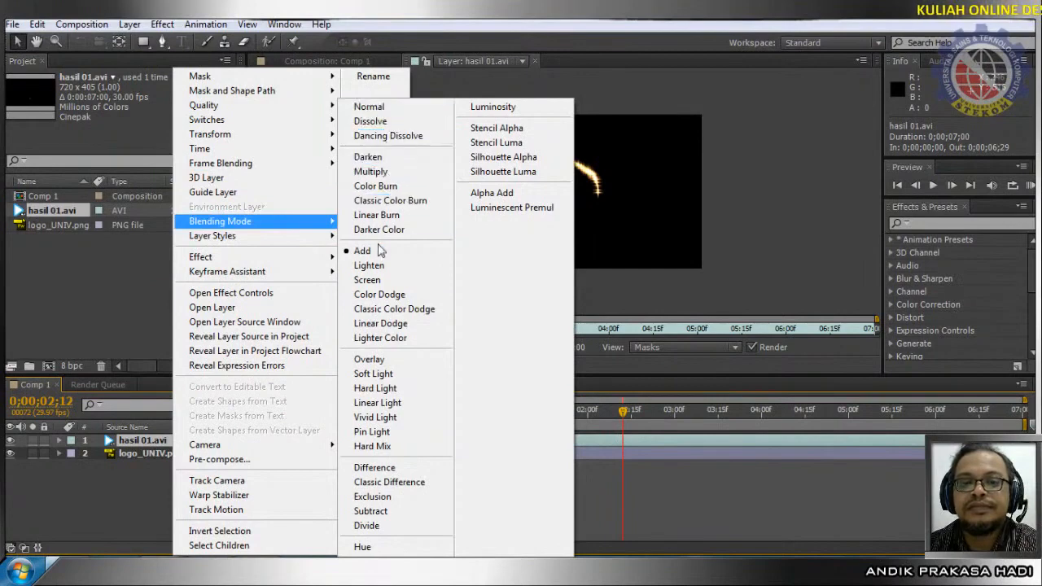
left_click(394, 118)
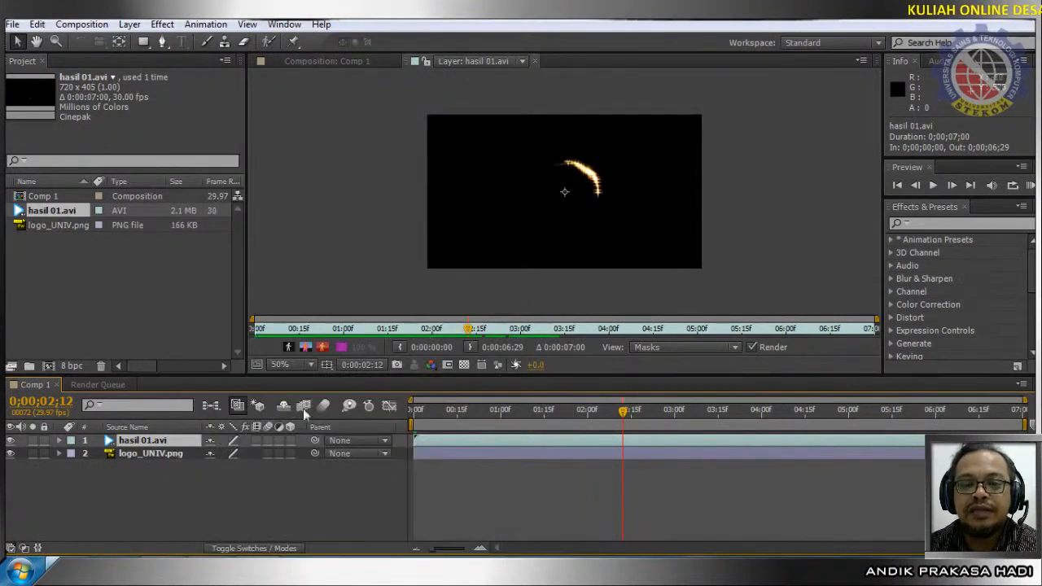
left_click_drag(156, 439, 152, 467)
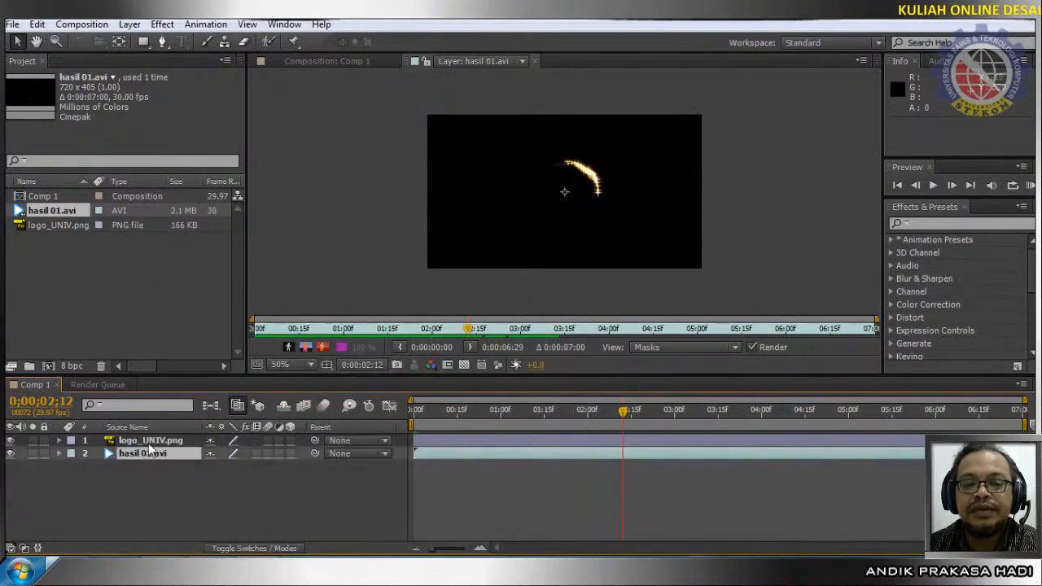
Set the logo_UNIV.png layer's blending mode to Add and check the frames from 0;00;01;14 to 0;00;03;16.
right_click(150, 445)
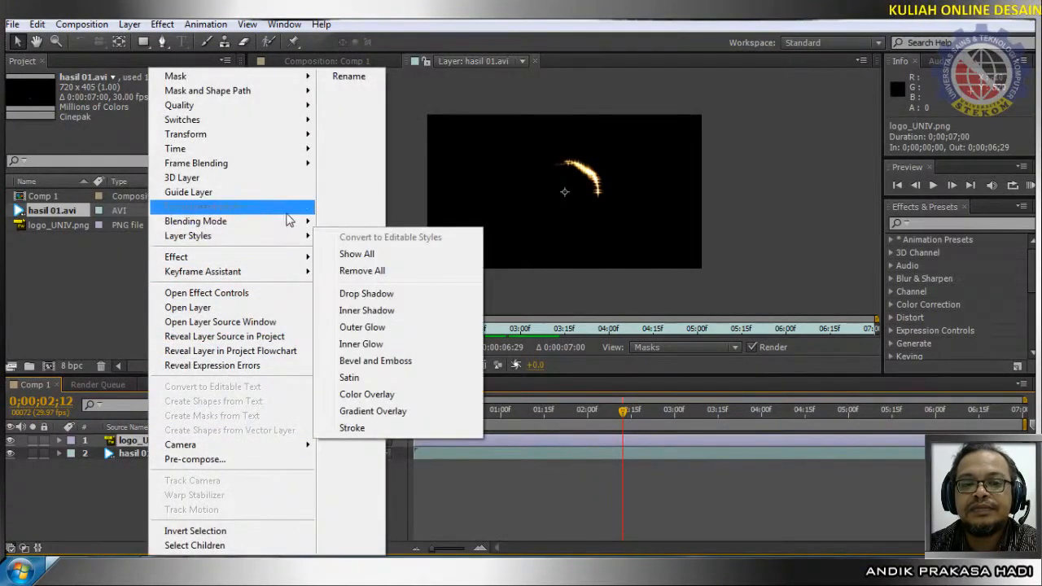
left_click(396, 253)
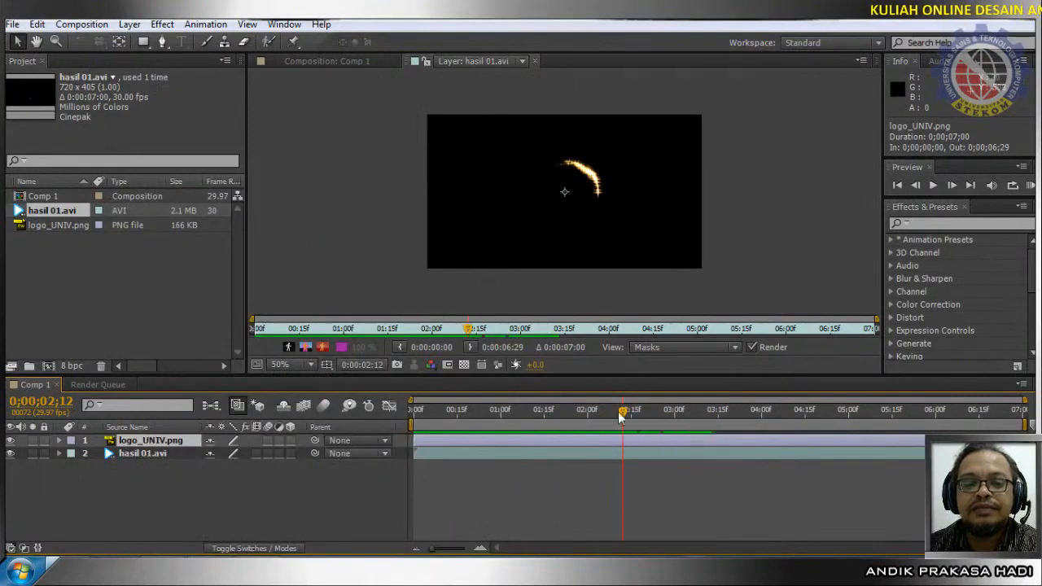
left_click_drag(621, 415, 538, 437)
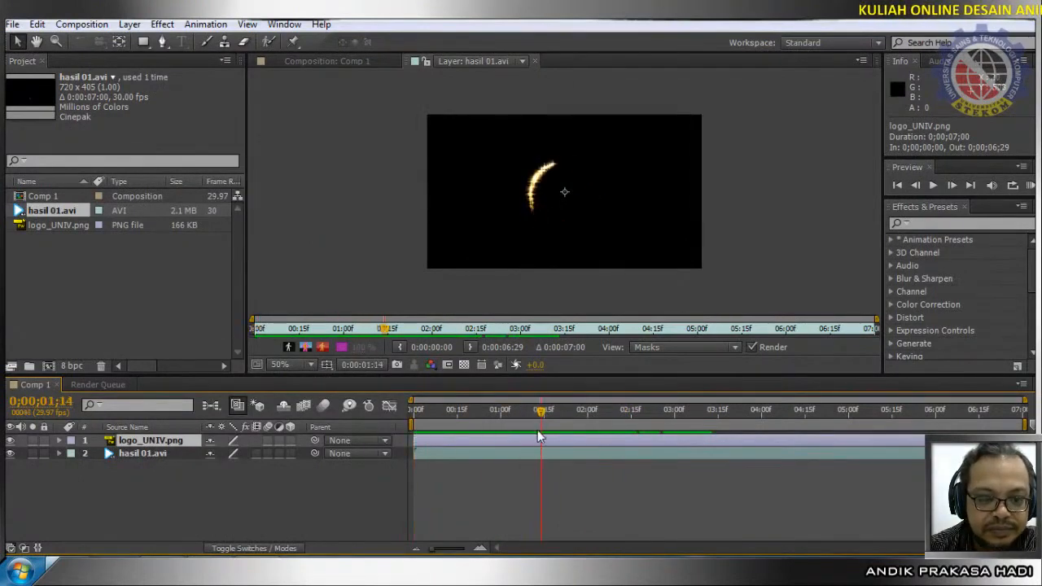
left_click(10, 441)
left_click(10, 441)
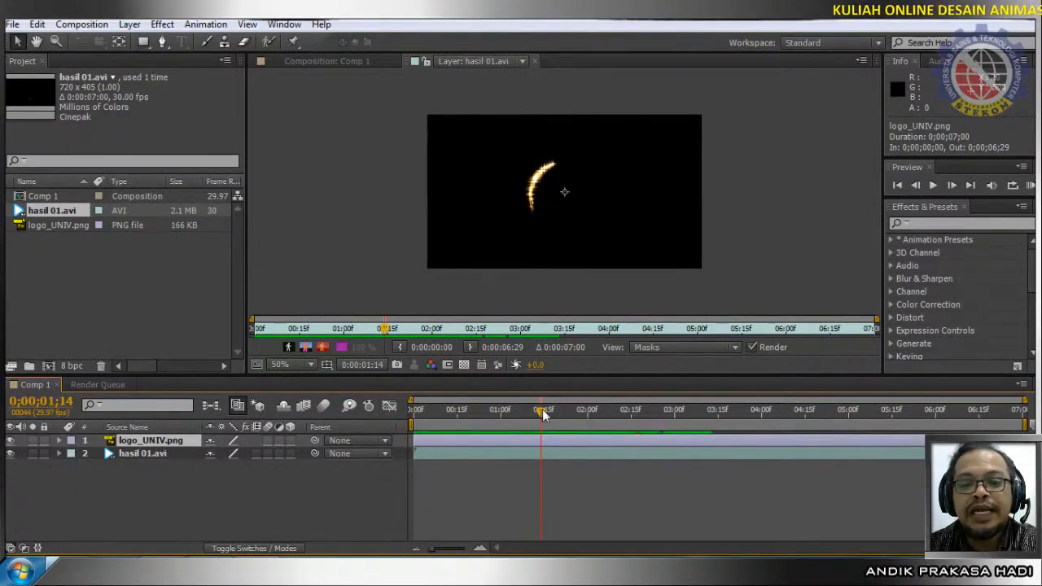
left_click_drag(542, 414, 723, 439)
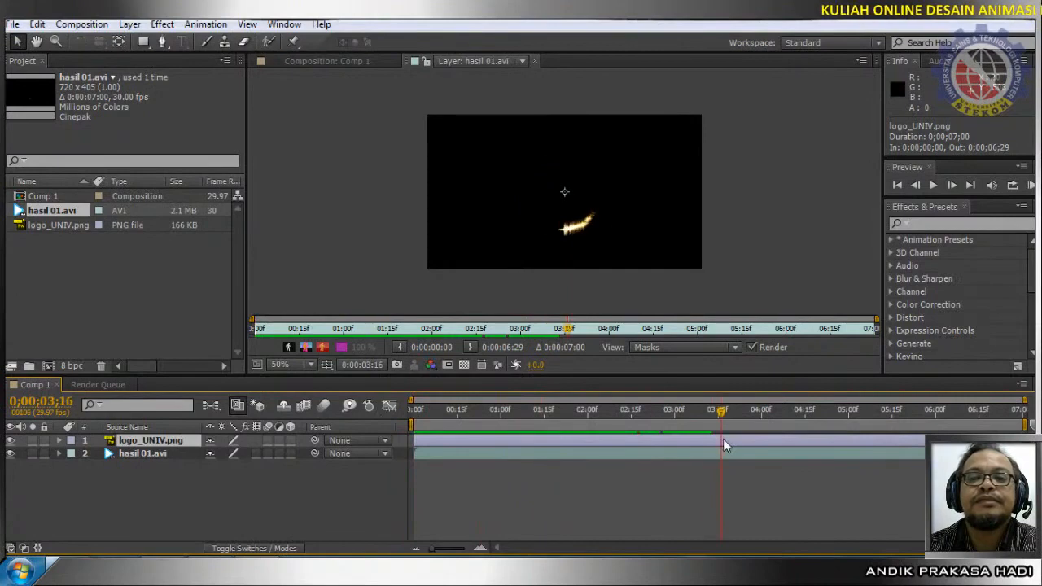
Close the hasil 01.avi layer view and preview the composition from its start to 0;00;03;25.
left_click(535, 62)
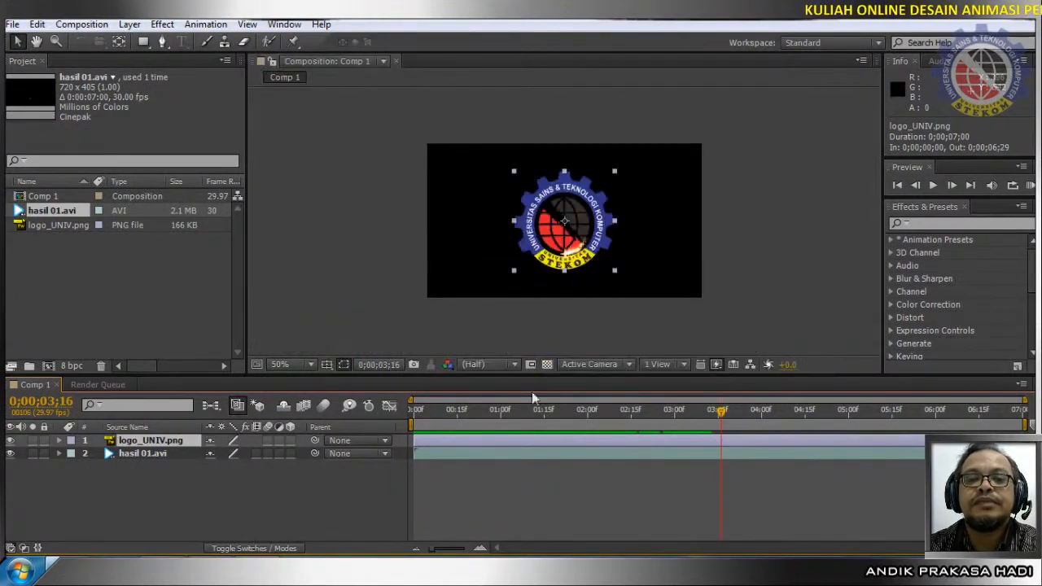
left_click(415, 410)
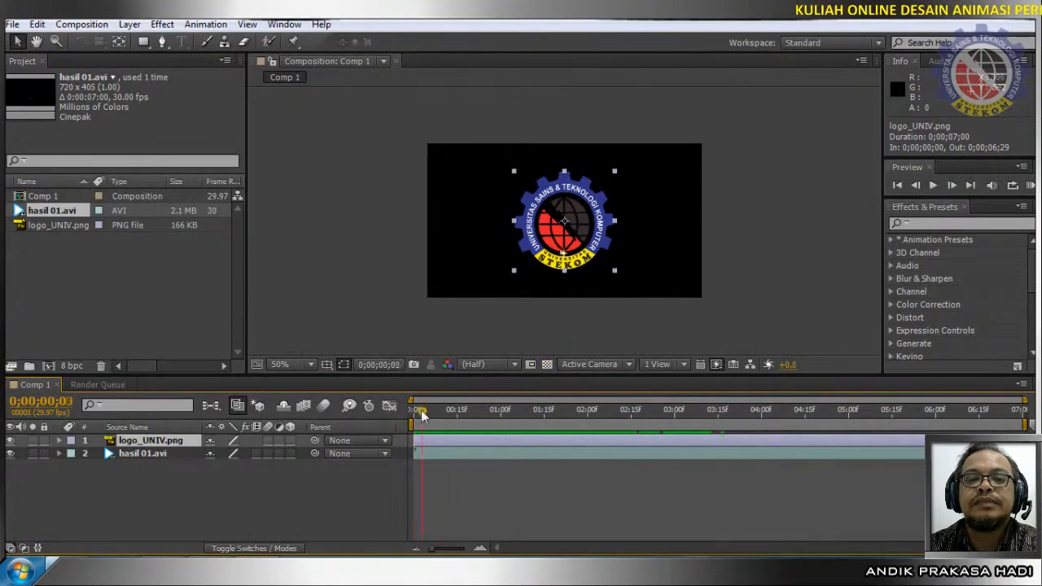
left_click_drag(421, 409, 363, 477)
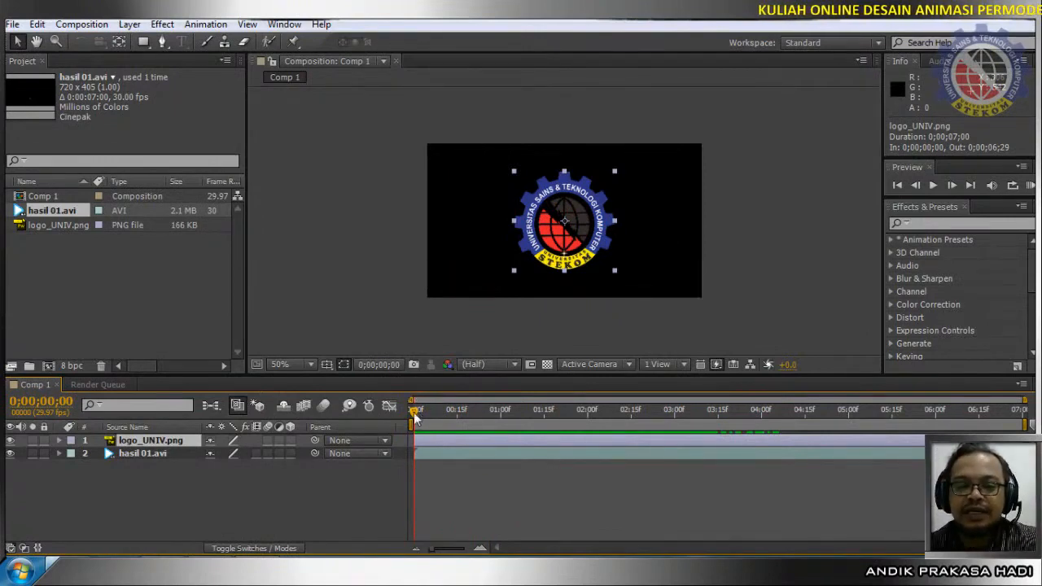
left_click_drag(413, 412, 746, 480)
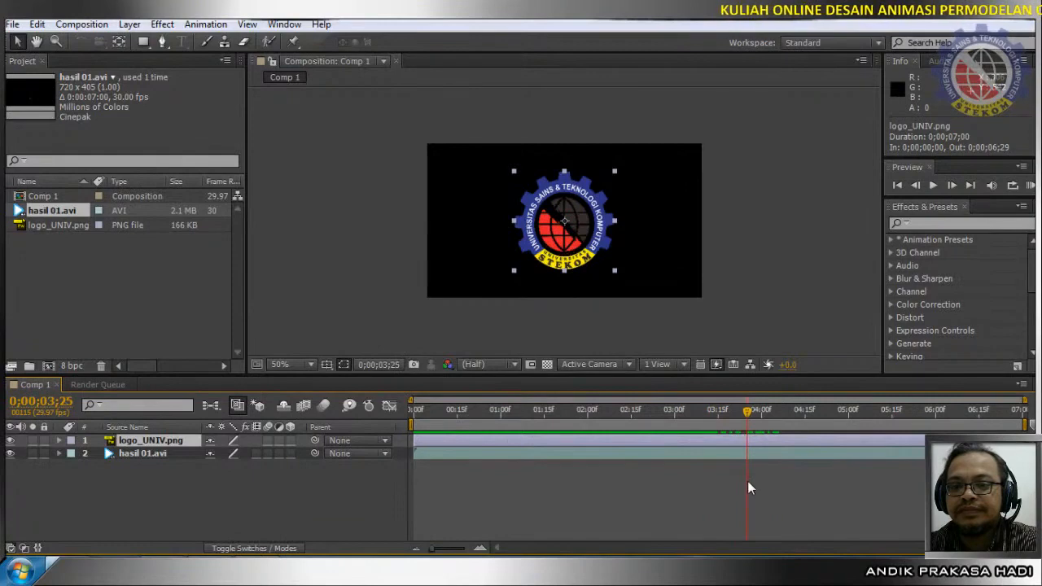
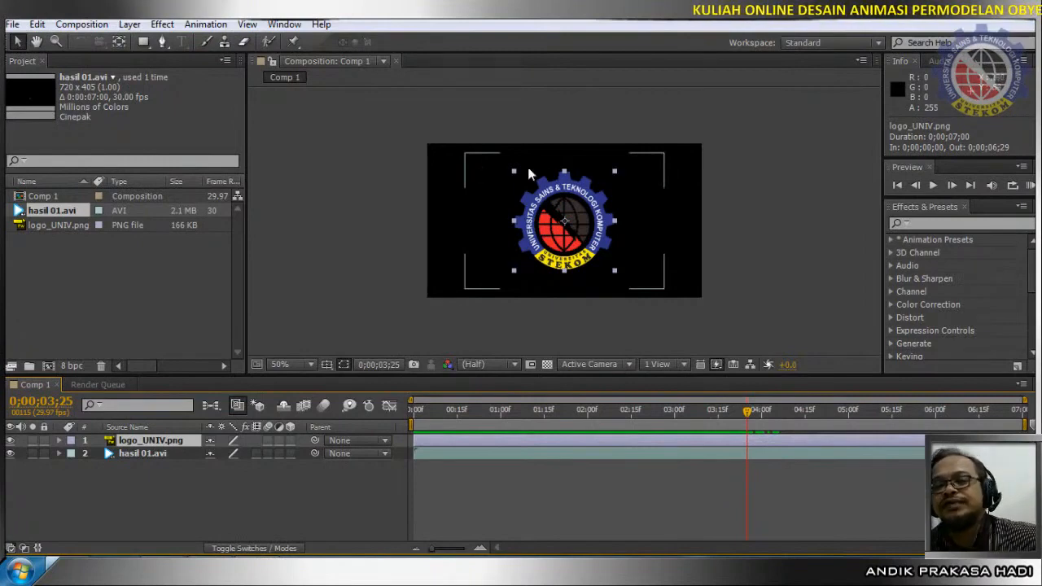
Draw a rectangular mask around the upper half of the logo on the logo_UNIV.png layer, about 511 by 200 pixels.
left_click(143, 42)
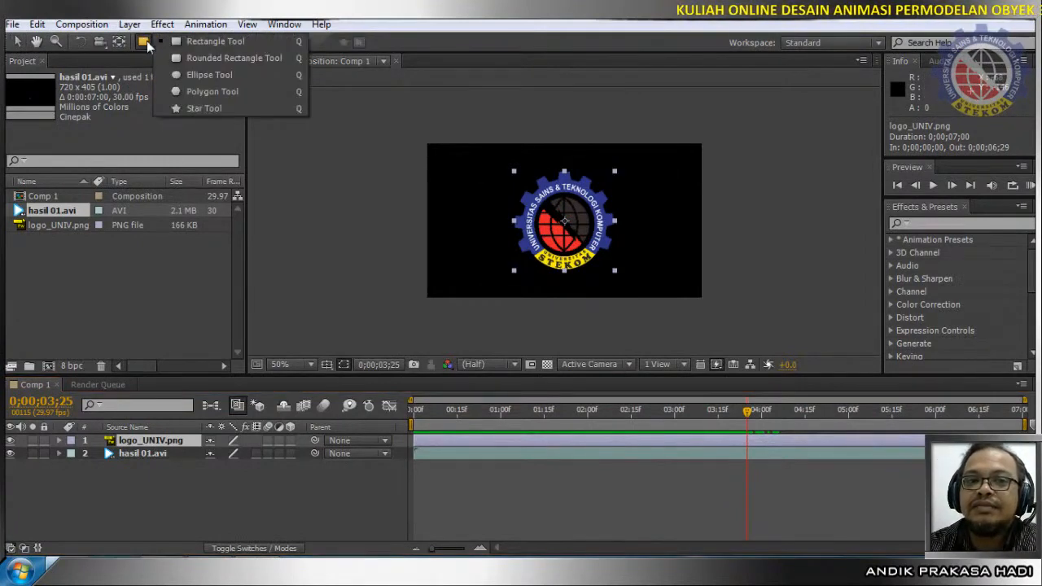
left_click(210, 41)
left_click_drag(486, 158, 648, 224)
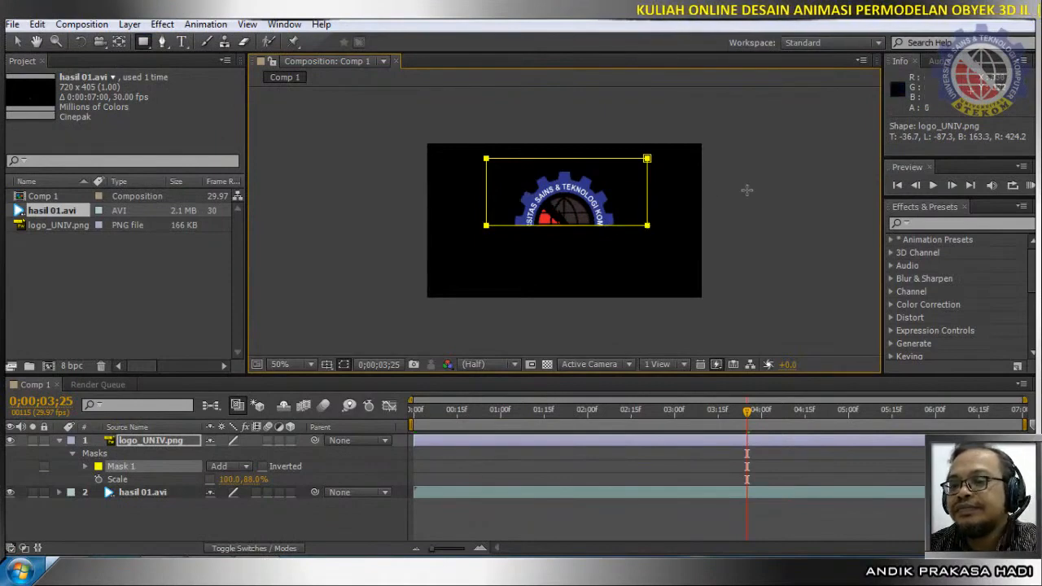
At 0;00;04;00, shrink the logo mask to a small rectangle at the red particle on the logo's edge.
left_click_drag(747, 415, 771, 414)
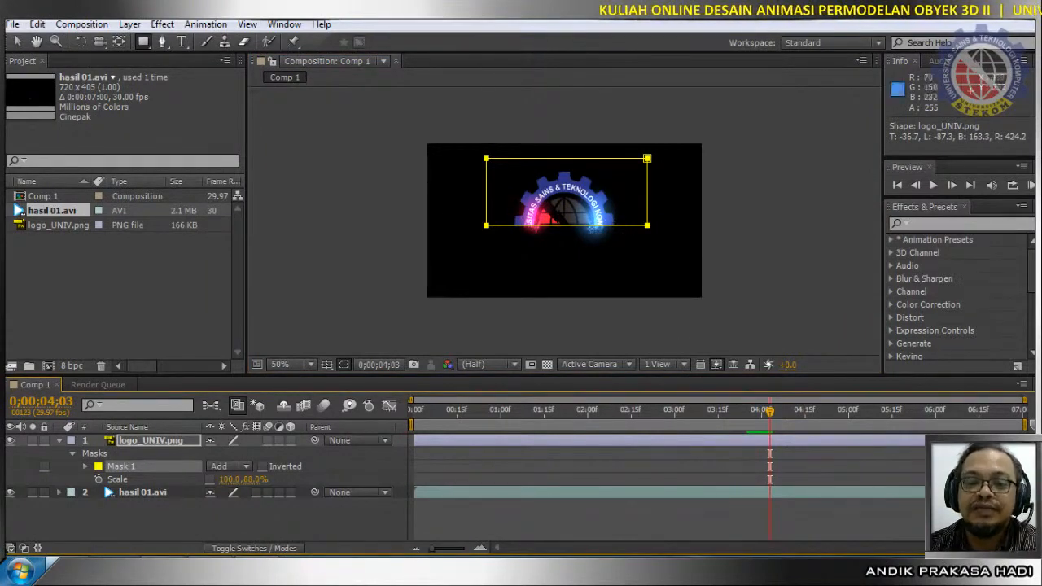
left_click_drag(771, 413, 762, 416)
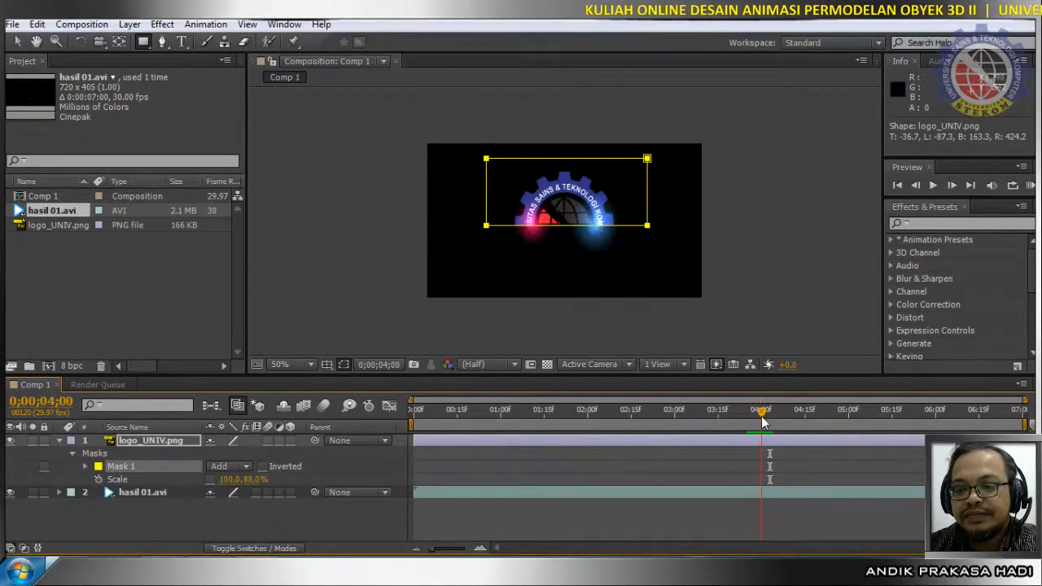
left_click(18, 42)
double_click(649, 162)
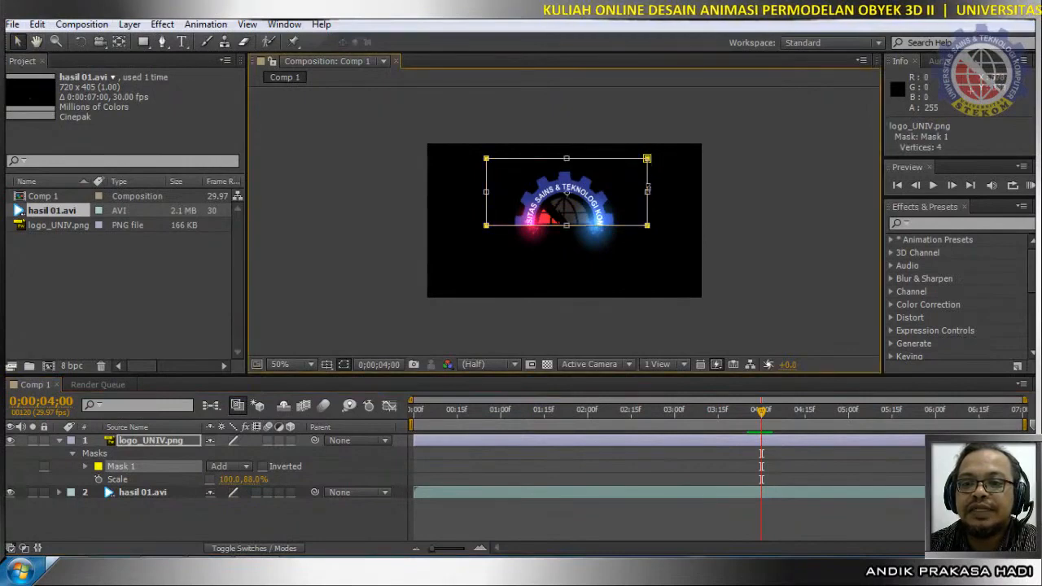
left_click_drag(647, 193, 528, 221)
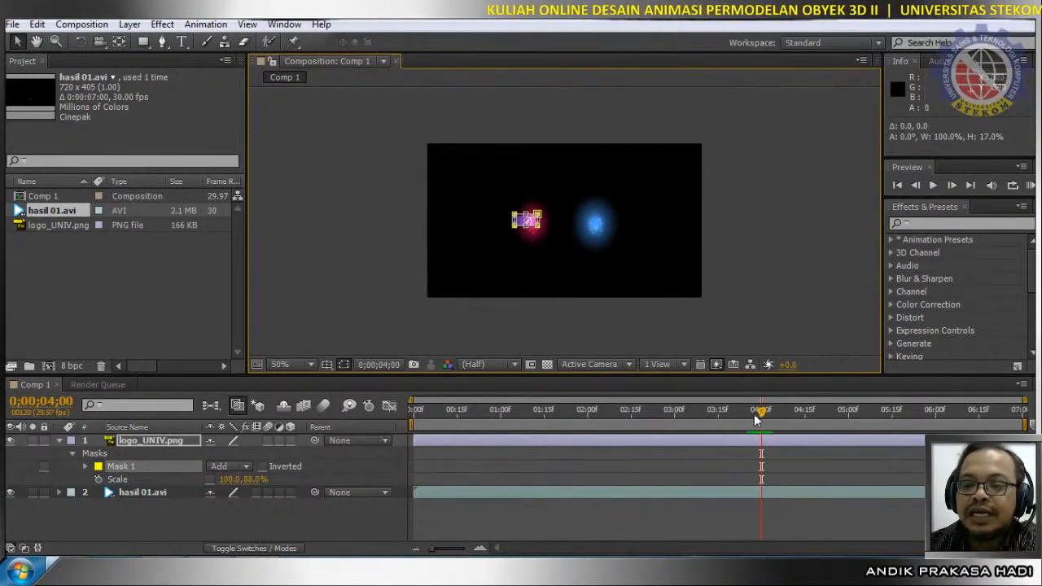
left_click_drag(761, 412, 762, 447)
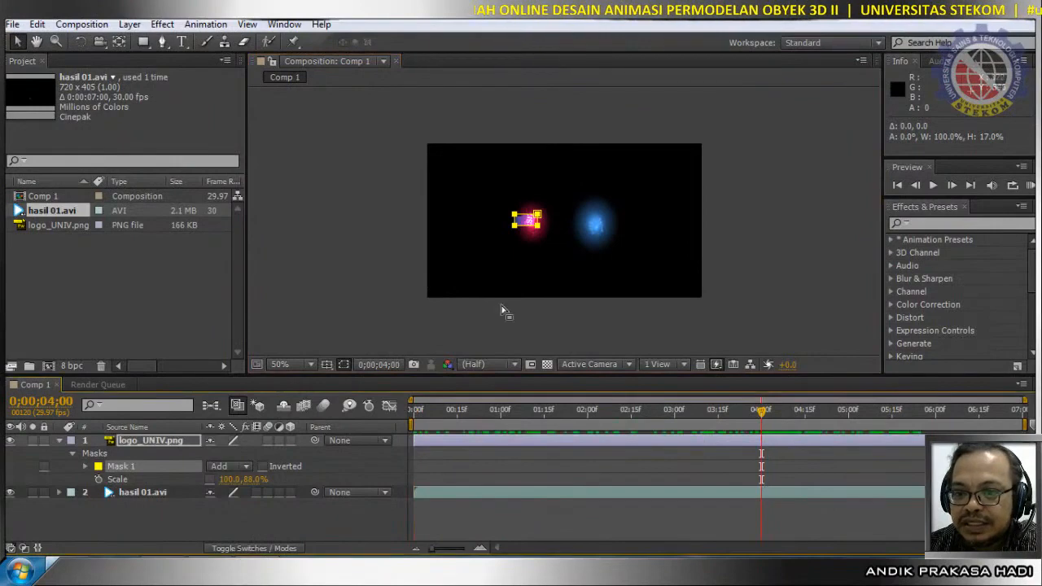
Add a Mask Path keyframe for Mask 1 at 0;00;04;00 and set its Mask Feather to 9.0 pixels.
left_click(86, 465)
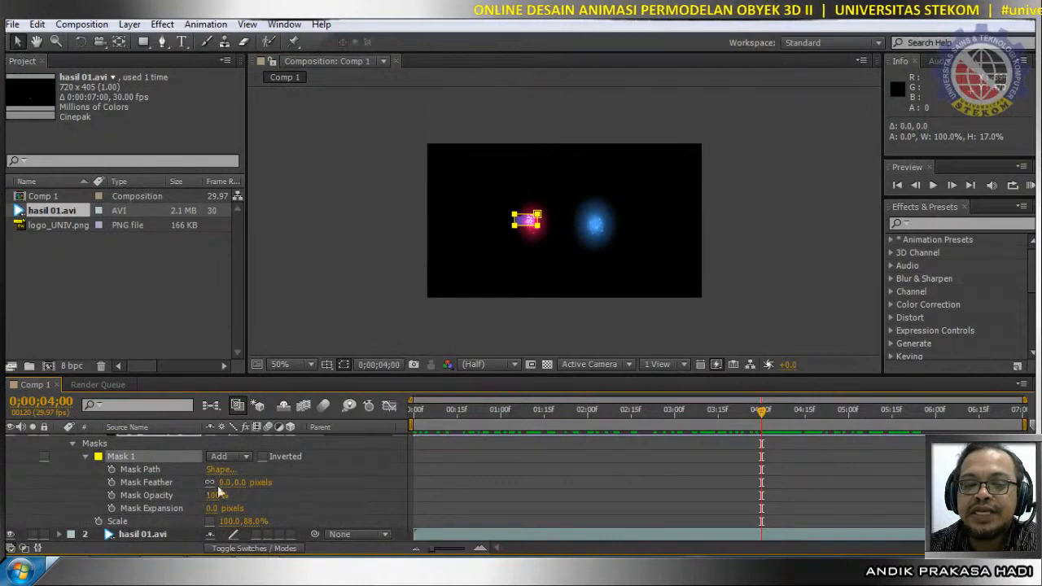
left_click(113, 470)
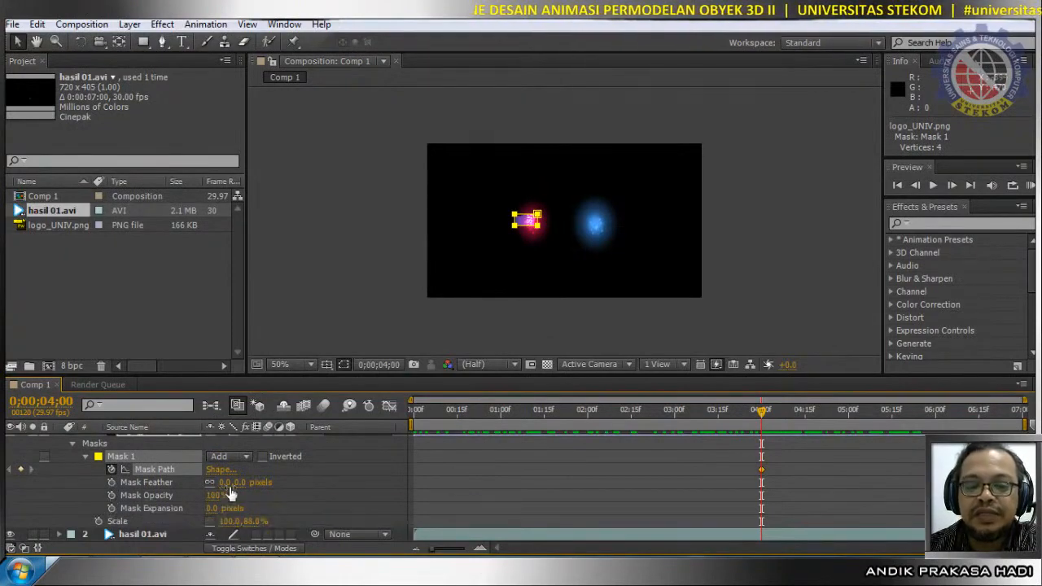
mouse_move(219, 483)
left_mouse_down()
mouse_move(260, 483)
mouse_move(217, 487)
left_mouse_up()
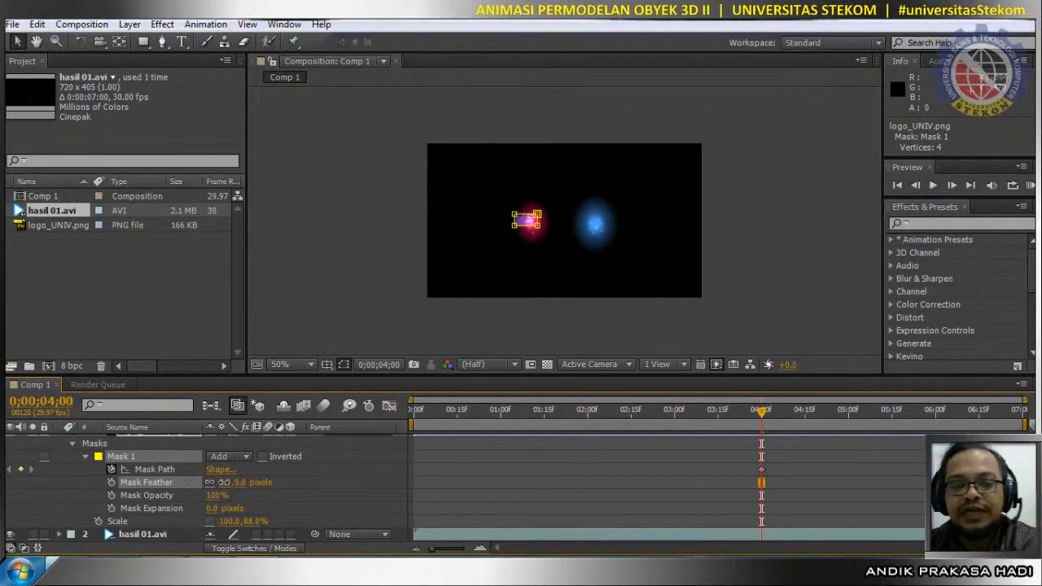
mouse_move(220, 482)
left_mouse_down()
mouse_move(246, 517)
mouse_move(232, 489)
left_mouse_up()
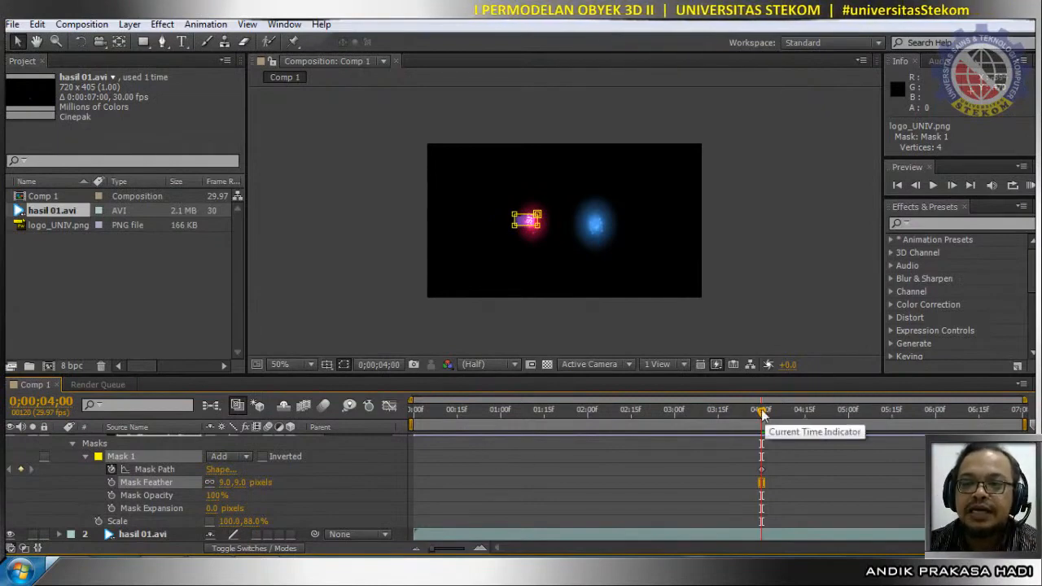
At 0;00;04;19, enlarge Mask 1 upward and sideways to reveal the logo part along the red particle trail.
left_click_drag(761, 412, 818, 425)
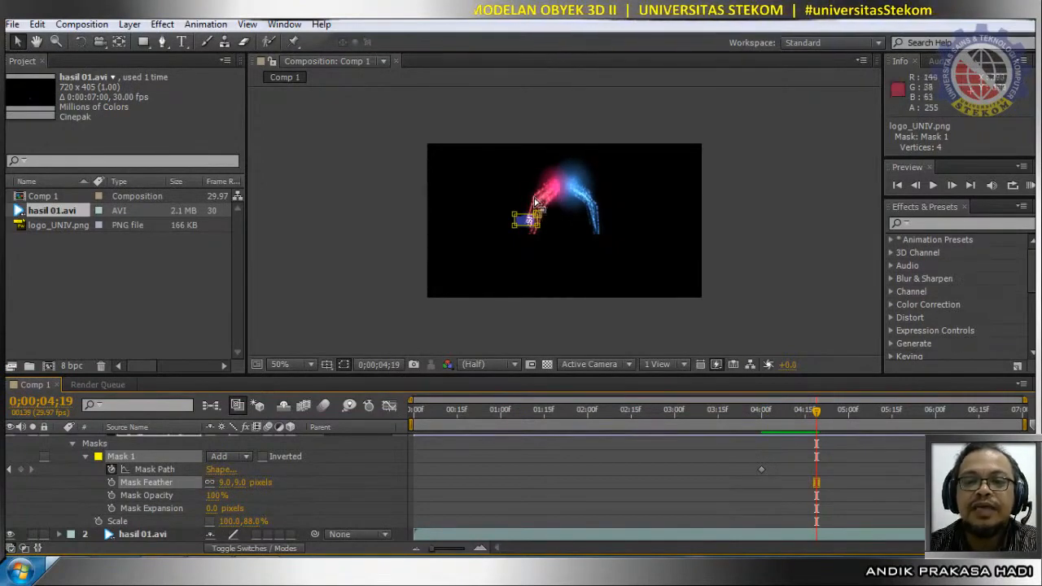
key("period")
key("period")
key("period")
key("comma")
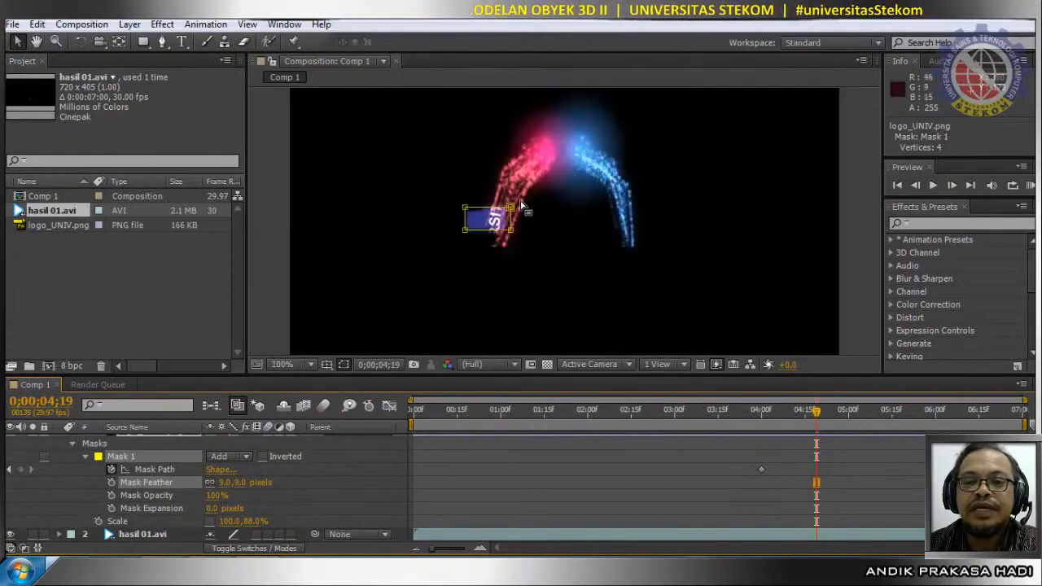
left_click(513, 210)
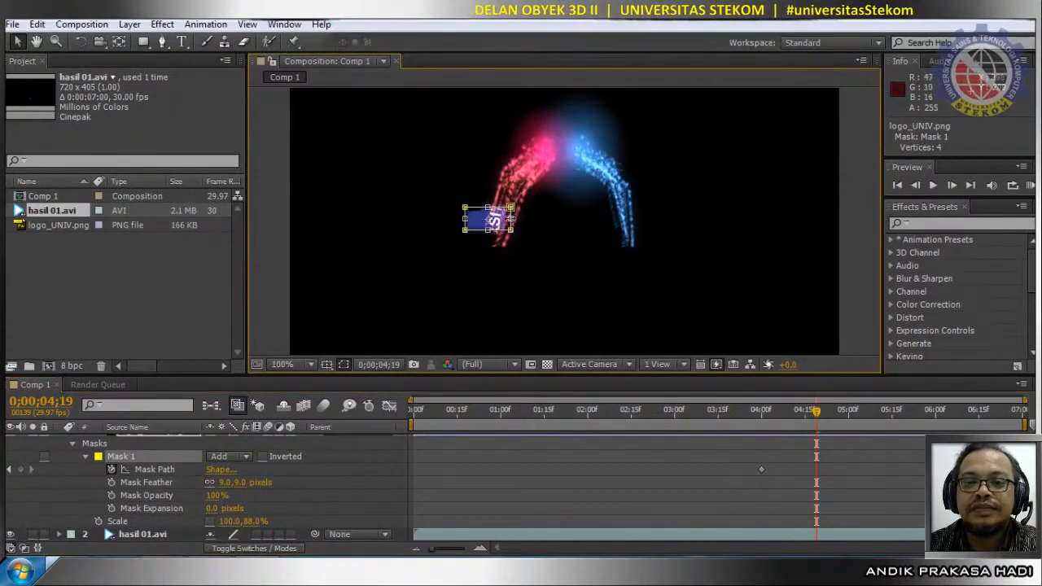
left_click_drag(513, 218, 492, 144)
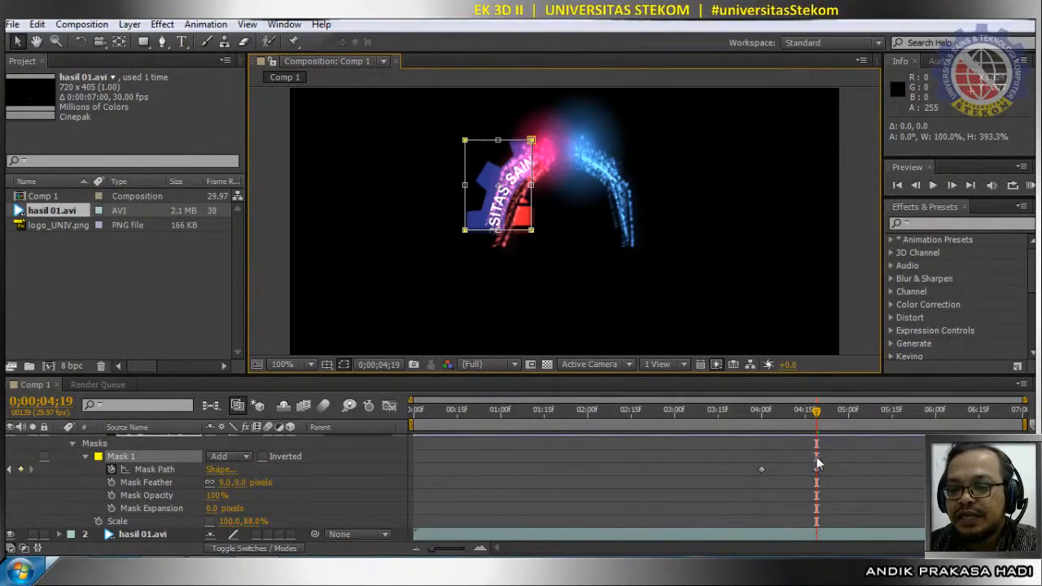
At 0;00;05;02, enlarge Mask 1 upward and to the right to reveal the logo up to its top middle tooth.
left_click_drag(818, 410, 857, 426)
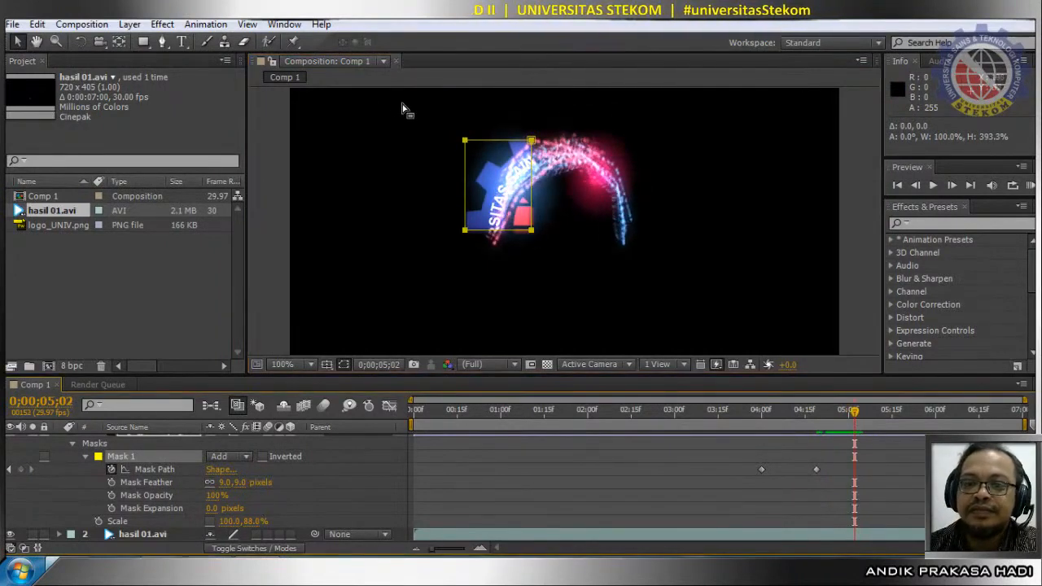
double_click(532, 141)
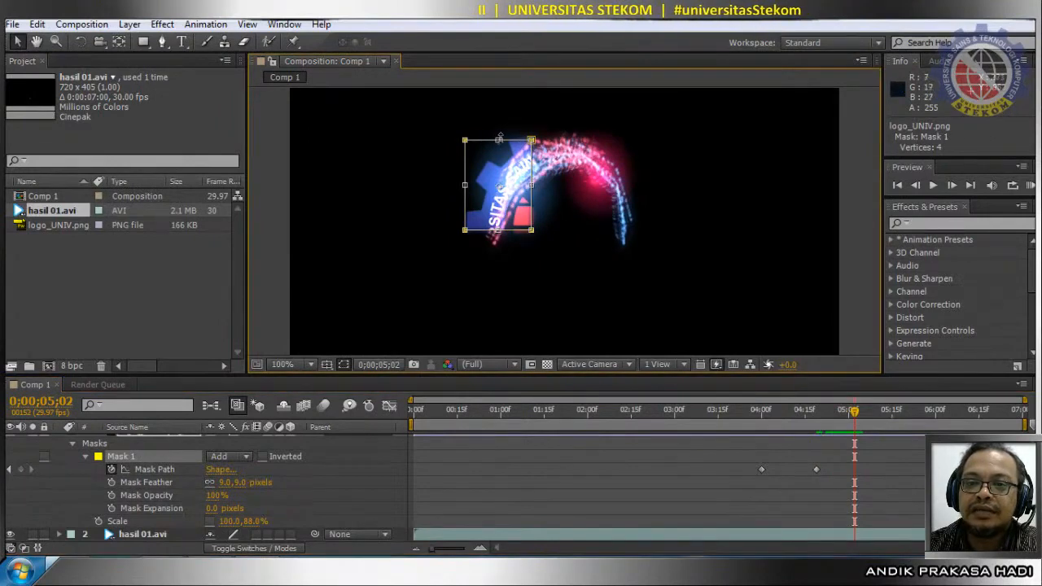
left_click_drag(498, 141, 499, 127)
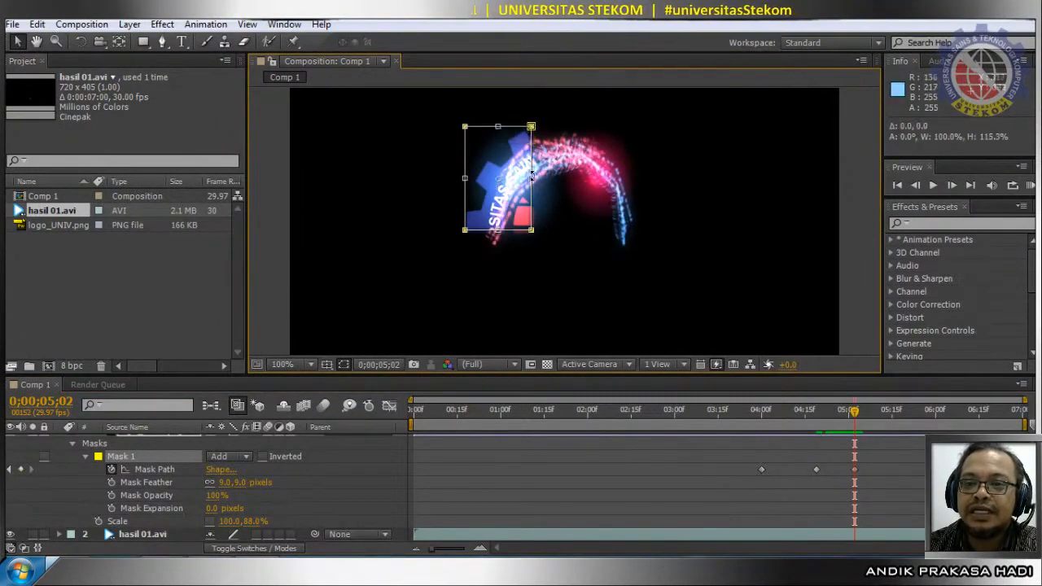
left_click_drag(531, 178, 575, 190)
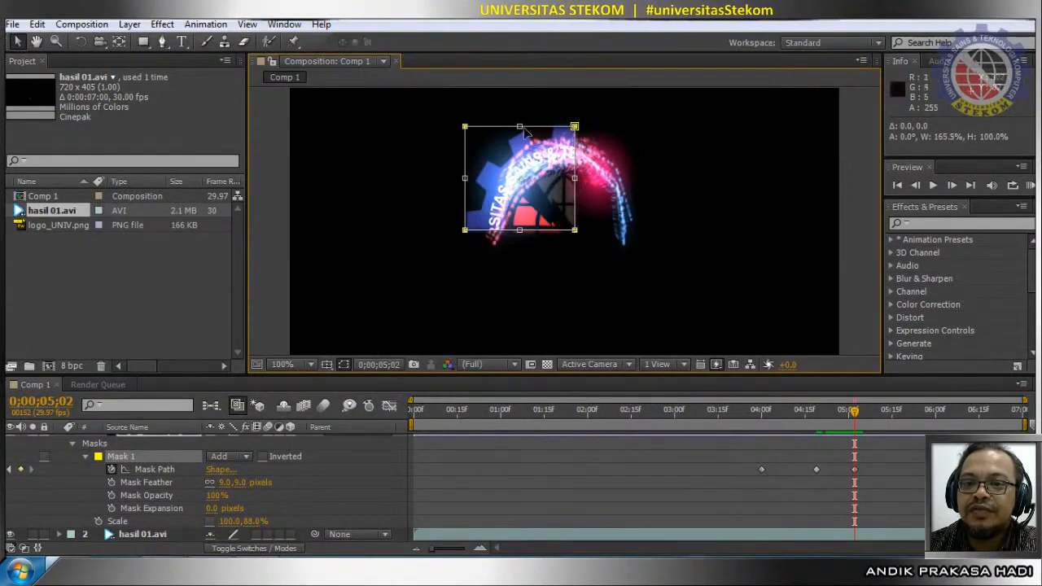
left_click_drag(520, 127, 519, 116)
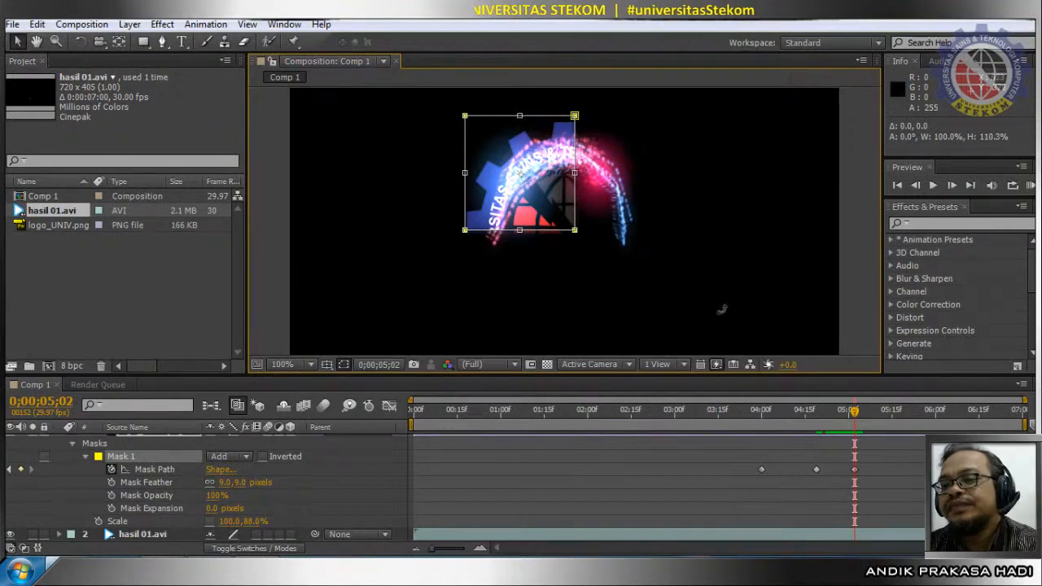
At 0;00;05;14, widen Mask 1 to the right until it covers the whole upper half of the logo.
left_click_drag(855, 422, 890, 434)
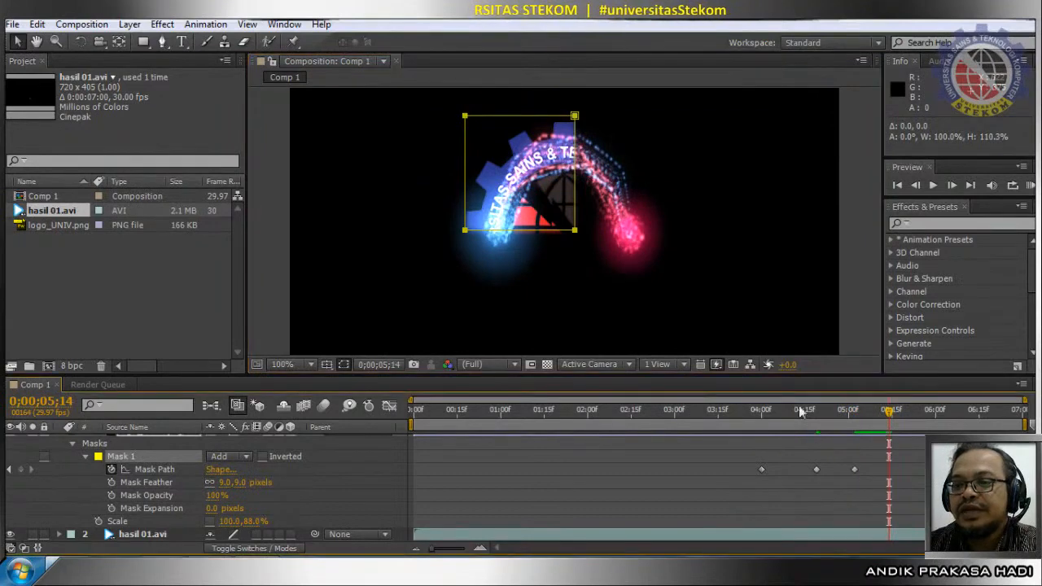
left_click(575, 117)
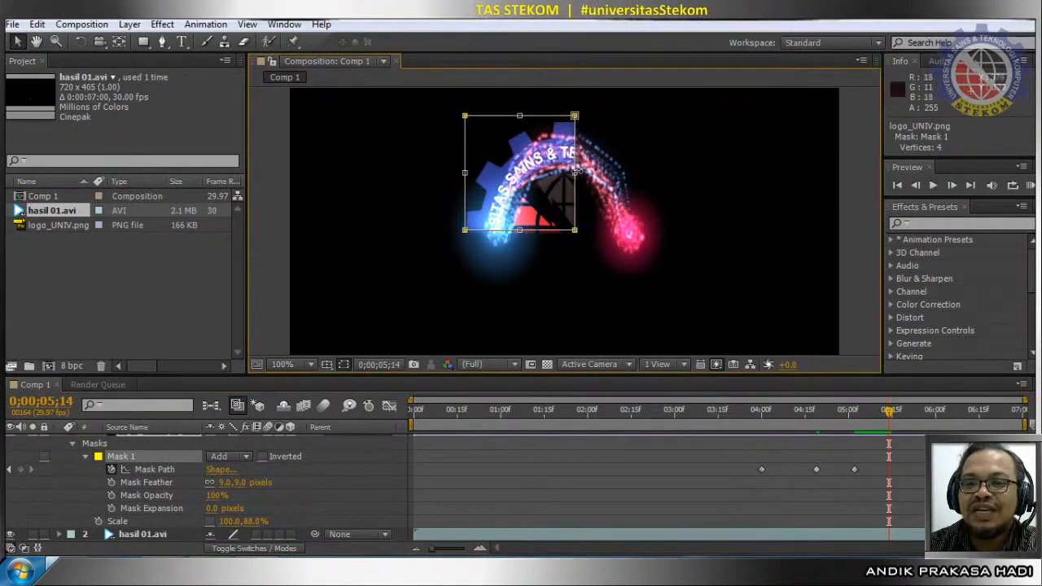
left_click_drag(576, 172, 669, 235)
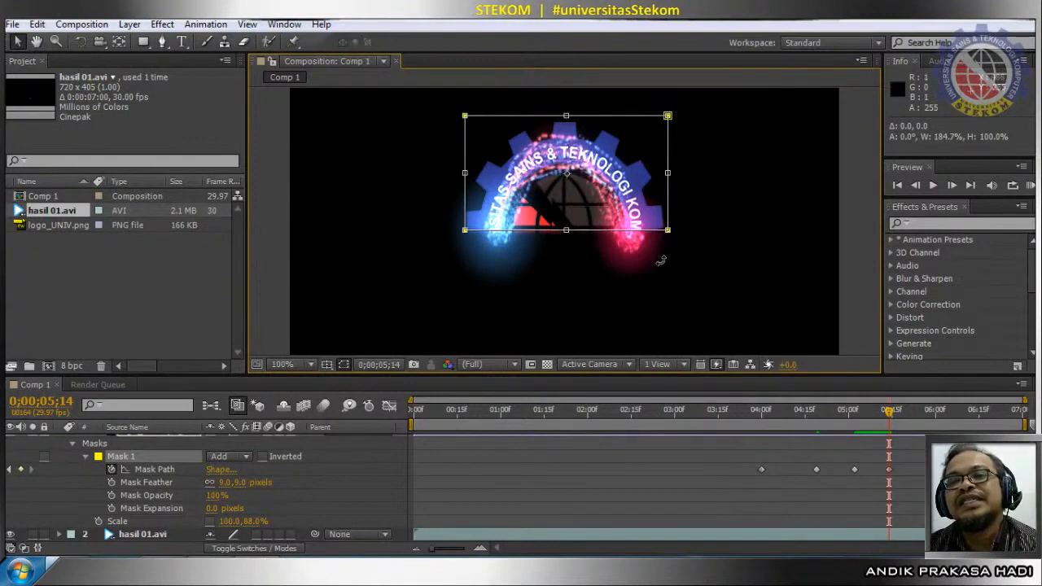
Preview the Mask 1 reveal animation from 0;00;02;28.
left_click(668, 418)
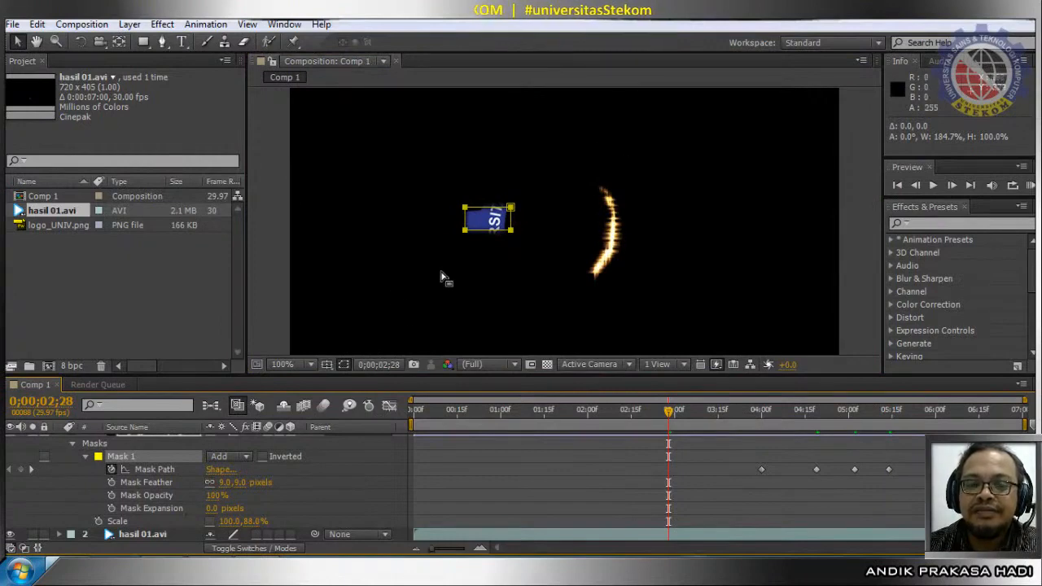
left_click(934, 186)
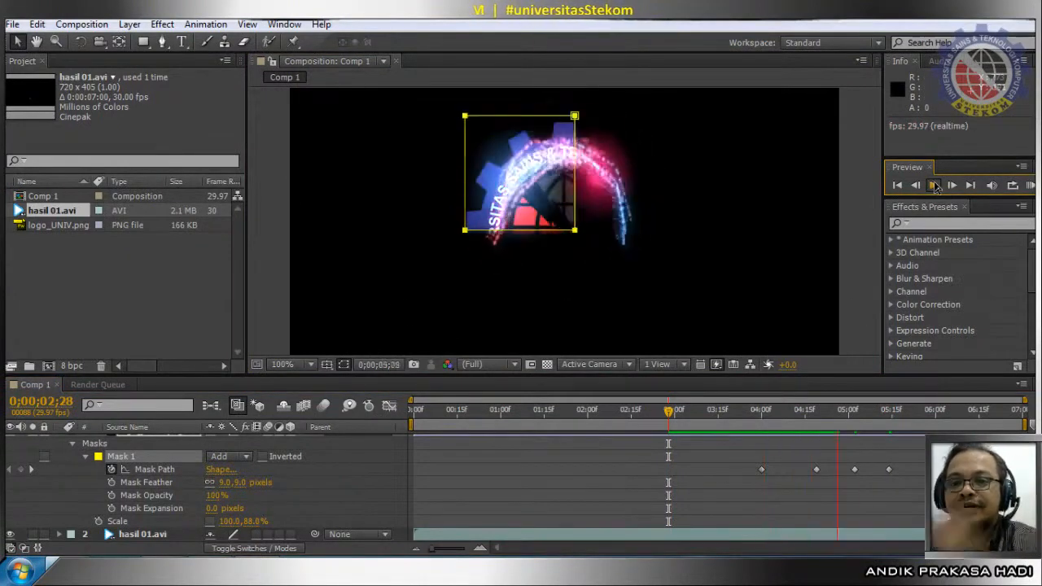
left_click(934, 186)
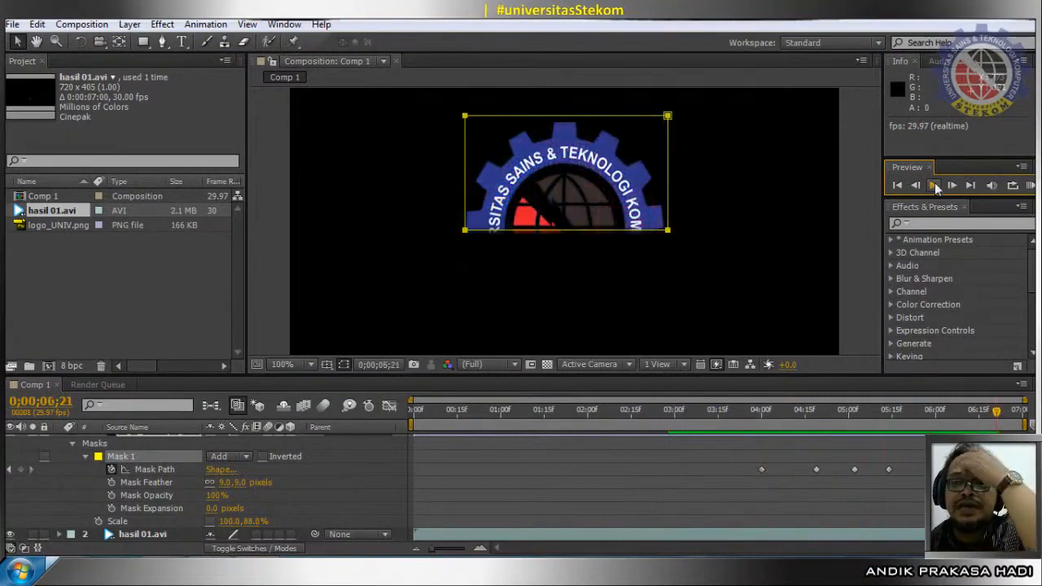
Keyframe Mask 1's Mask Opacity at 0% at 0;00;04;00 and at 100% at 0;00;04;03.
left_click_drag(920, 411, 761, 449)
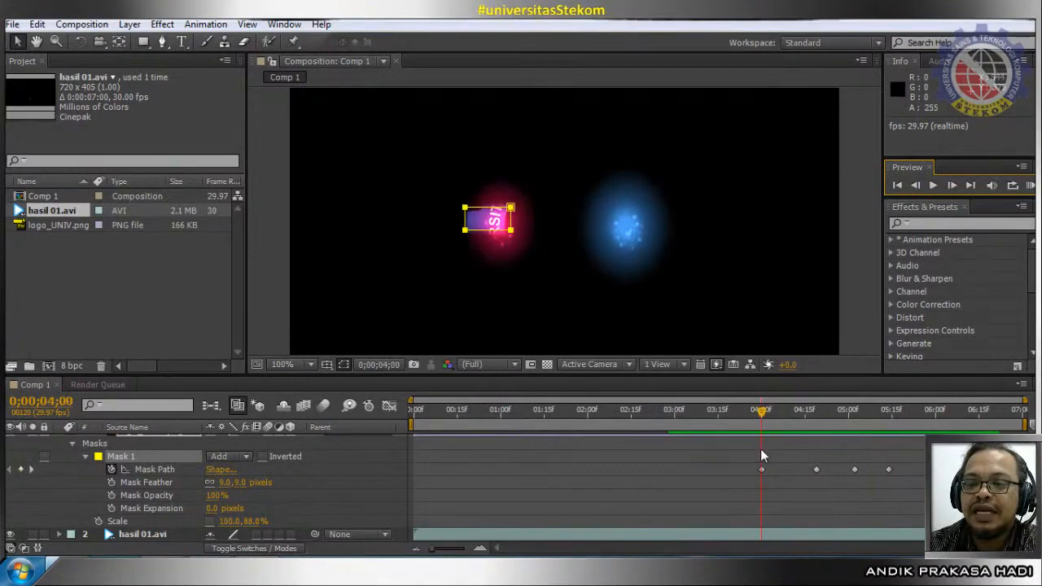
left_click(112, 495)
left_click_drag(213, 495, 196, 495)
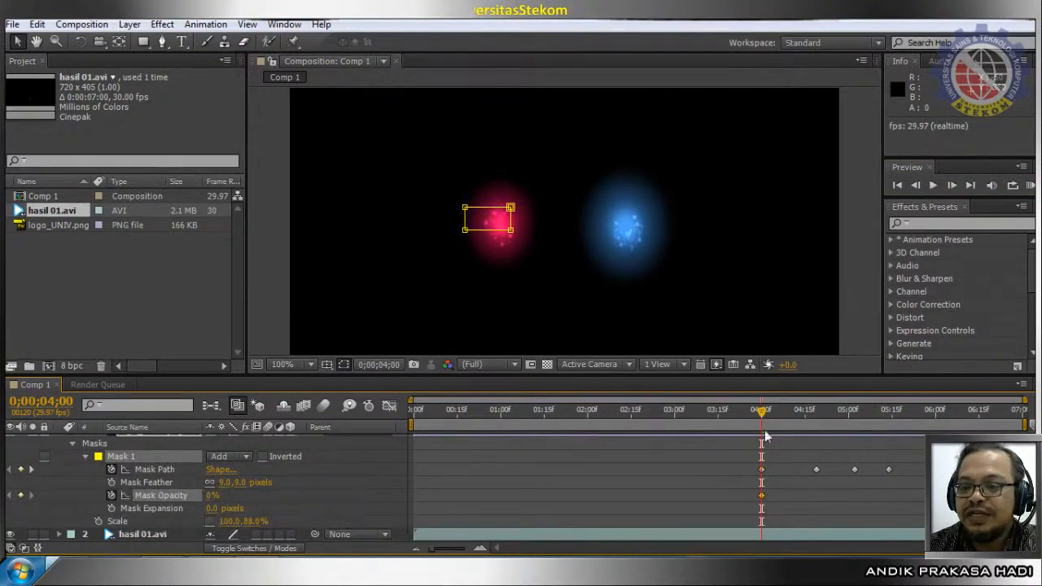
left_click_drag(764, 421, 775, 423)
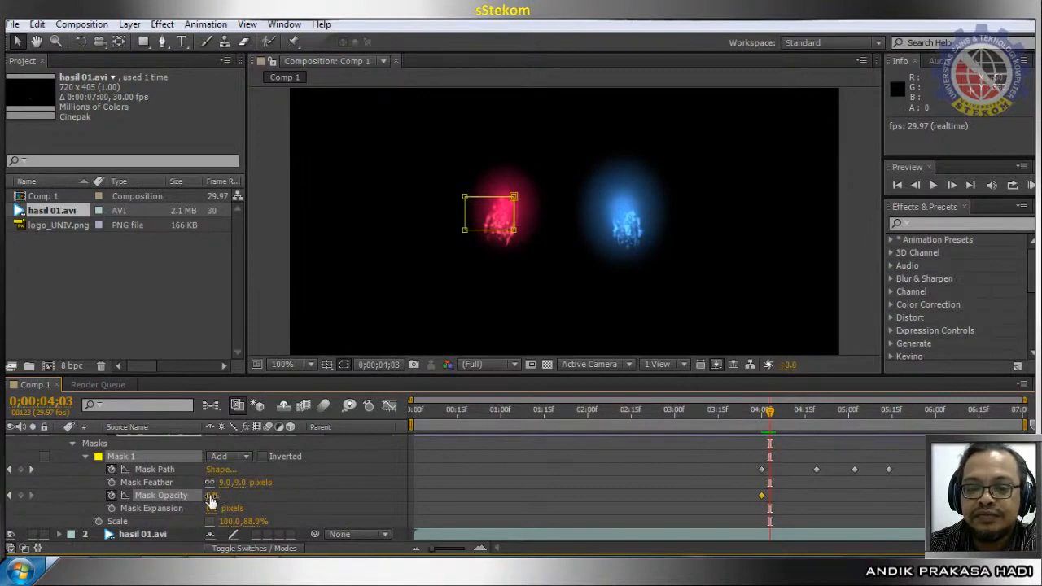
left_click_drag(213, 495, 364, 493)
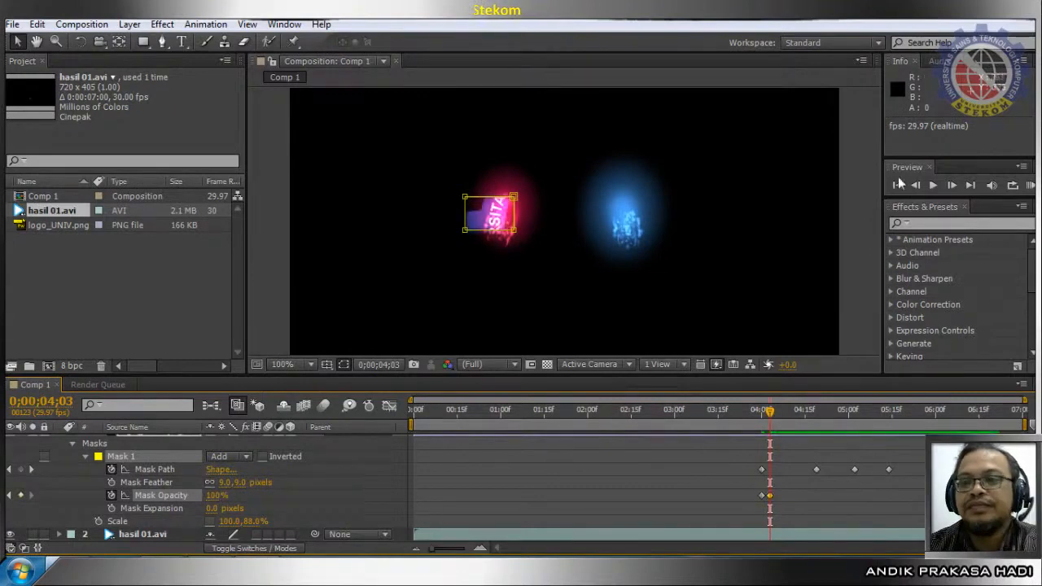
Play the composition from 0;00;03;19 to check how the logo fades in with the particles.
left_click_drag(772, 417, 728, 440)
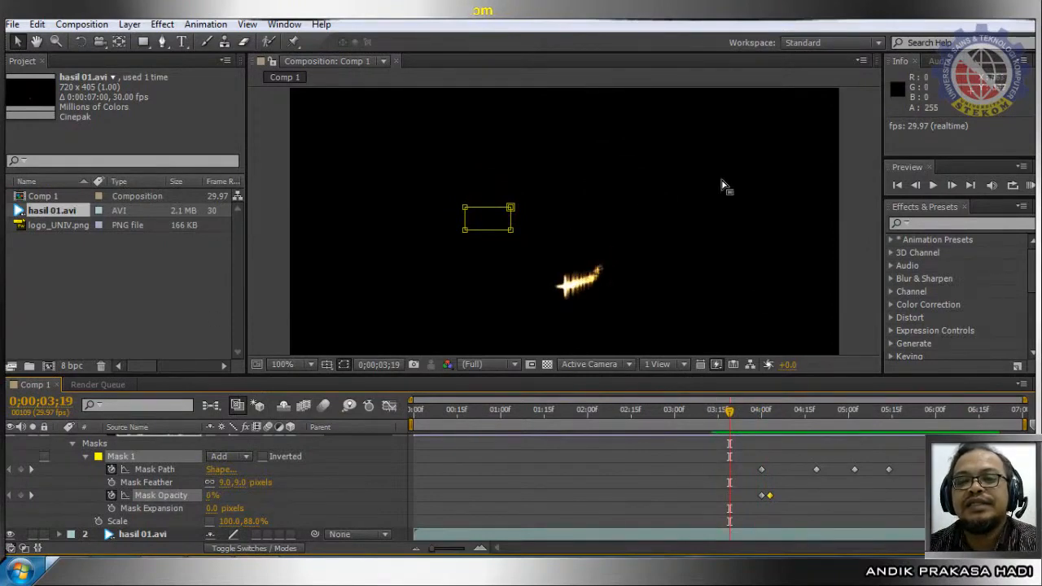
left_click(935, 186)
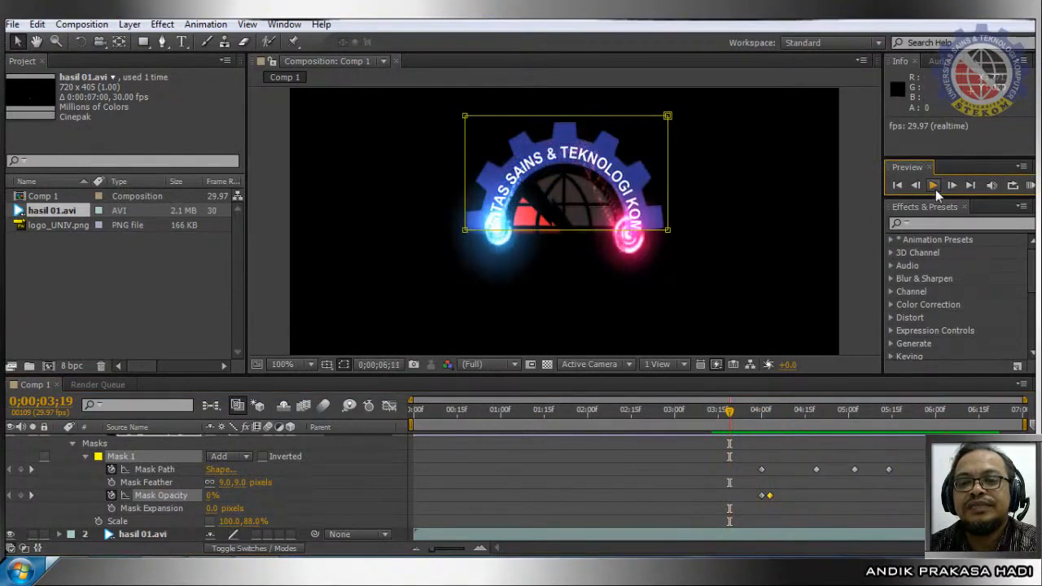
left_click(935, 190)
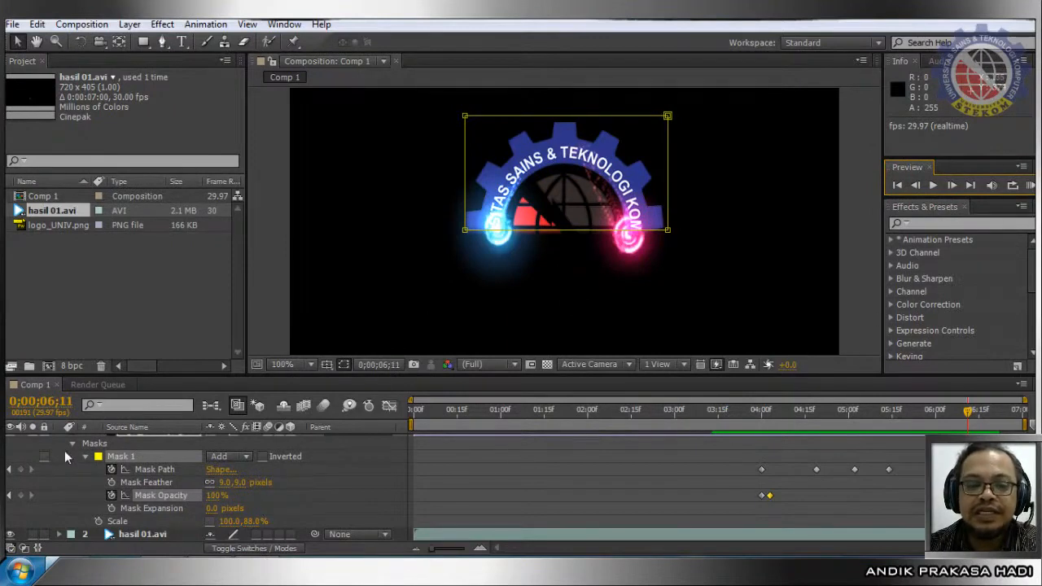
Draw a second rectangular mask on logo_UNIV.png, about 40 by 27 pixels, at the logo's right edge just below Mask 1.
left_click(89, 458)
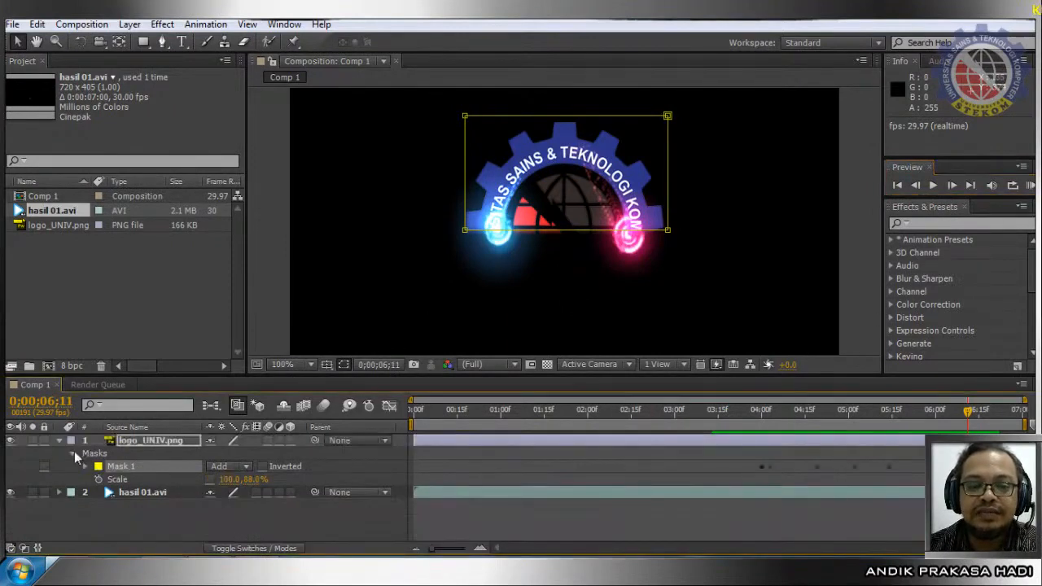
left_click(74, 453)
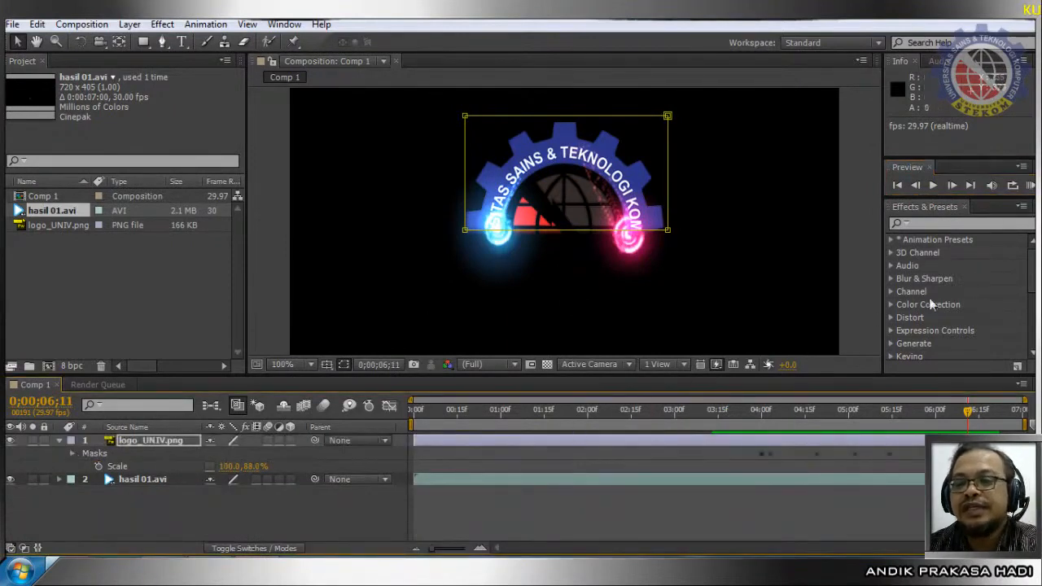
left_click(144, 43)
left_click_drag(143, 43, 221, 45)
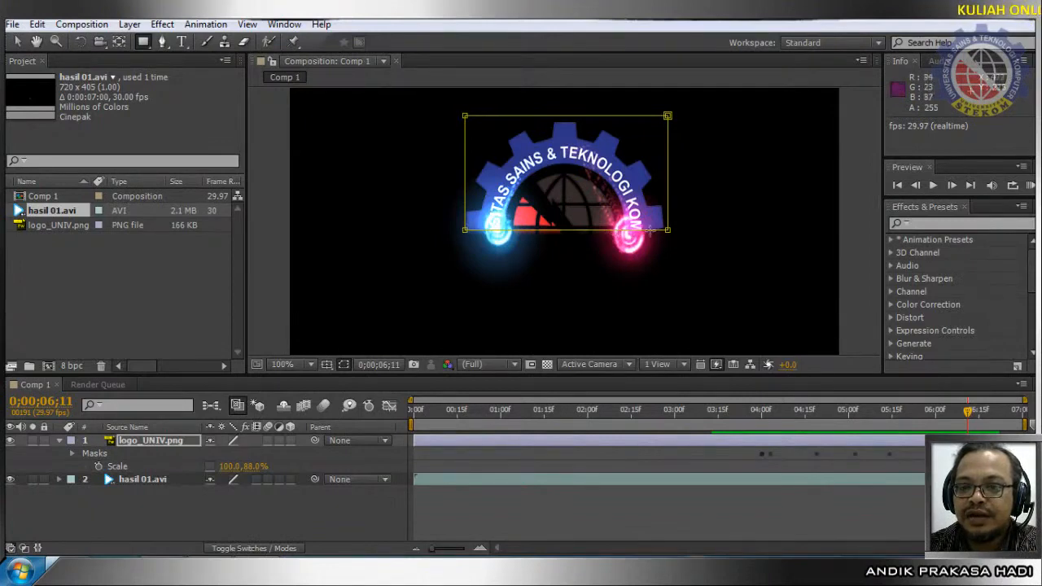
mouse_move(643, 230)
left_mouse_down()
mouse_move(655, 256)
mouse_move(668, 248)
left_mouse_up()
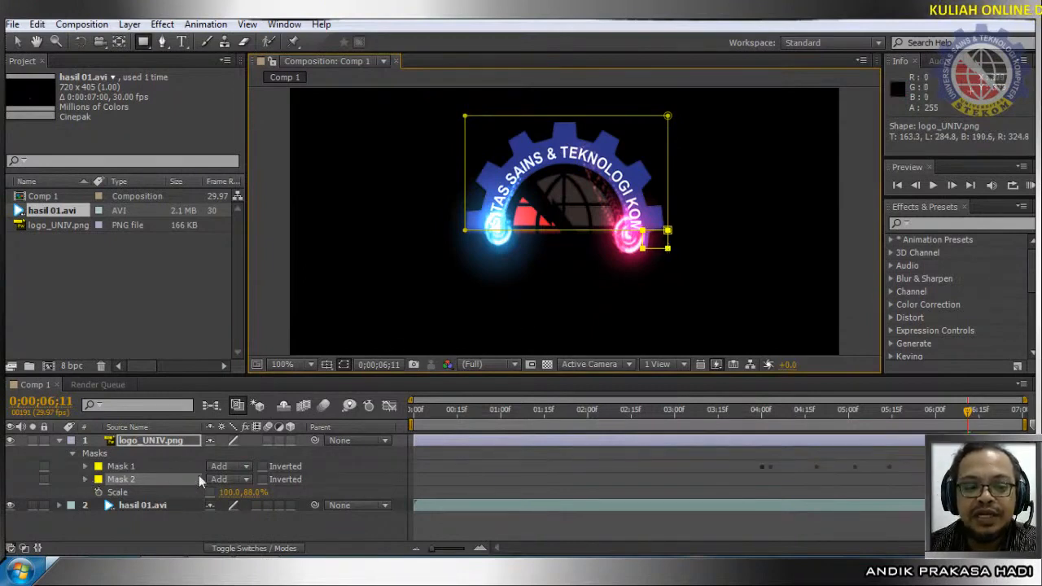
key("F2")
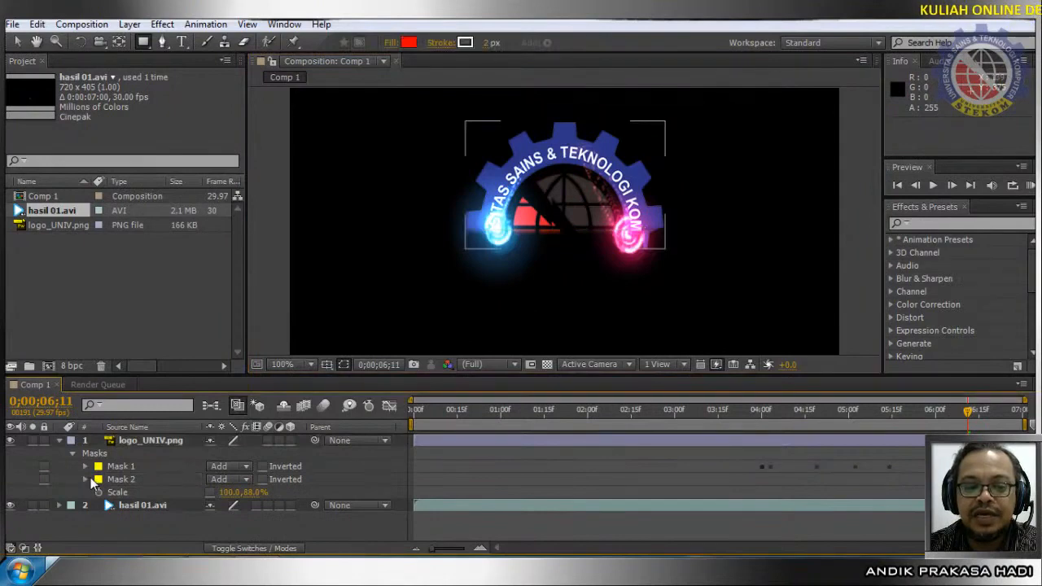
Add Mask Path and Mask Opacity keyframes for Mask 2 at 0;00;04;00.
left_click(86, 478)
scroll(223, 444, "down", 1)
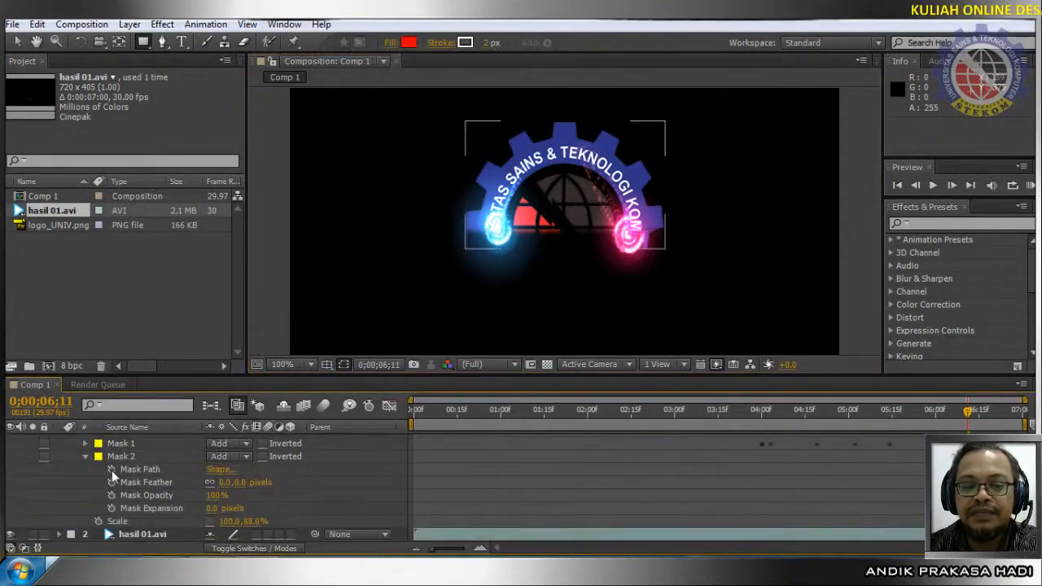
left_click(912, 414)
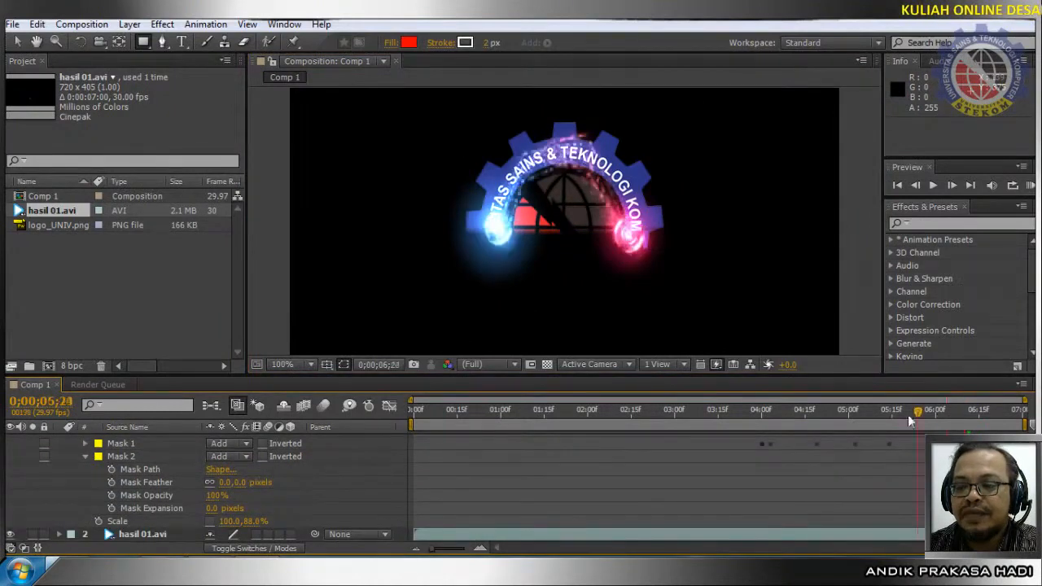
left_click_drag(912, 420, 762, 439)
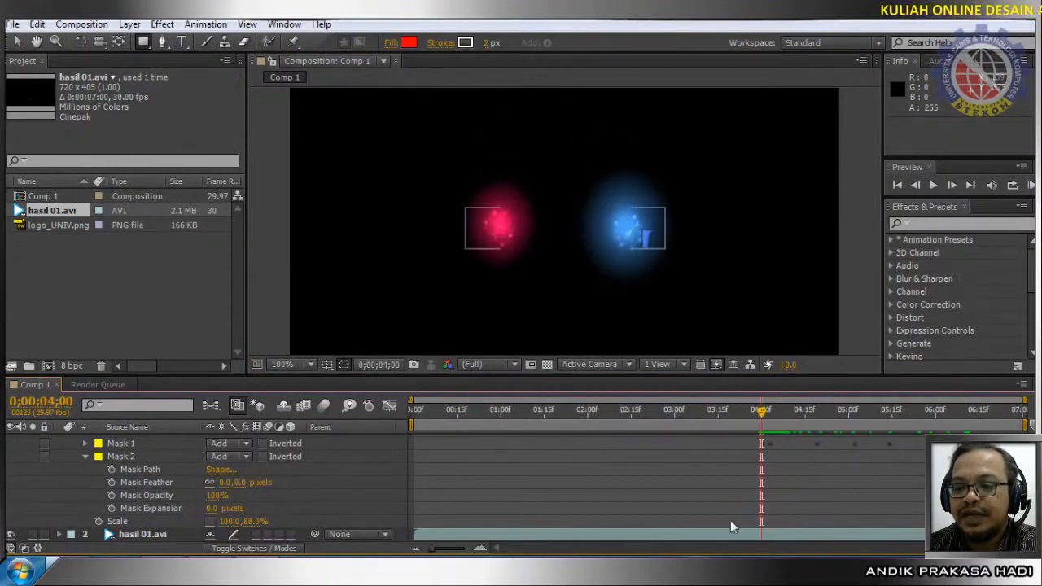
left_click(112, 470)
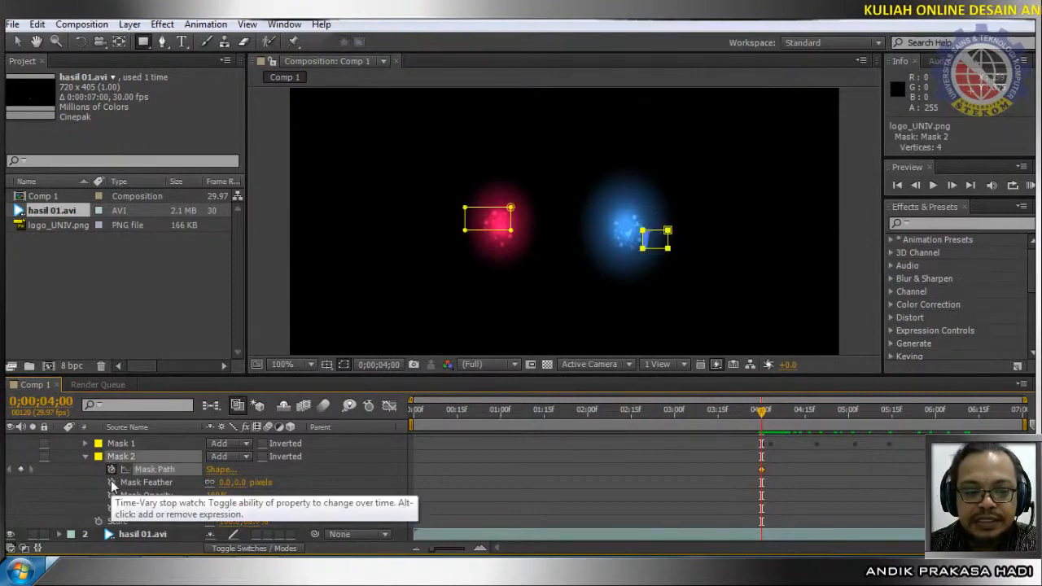
left_click(112, 495)
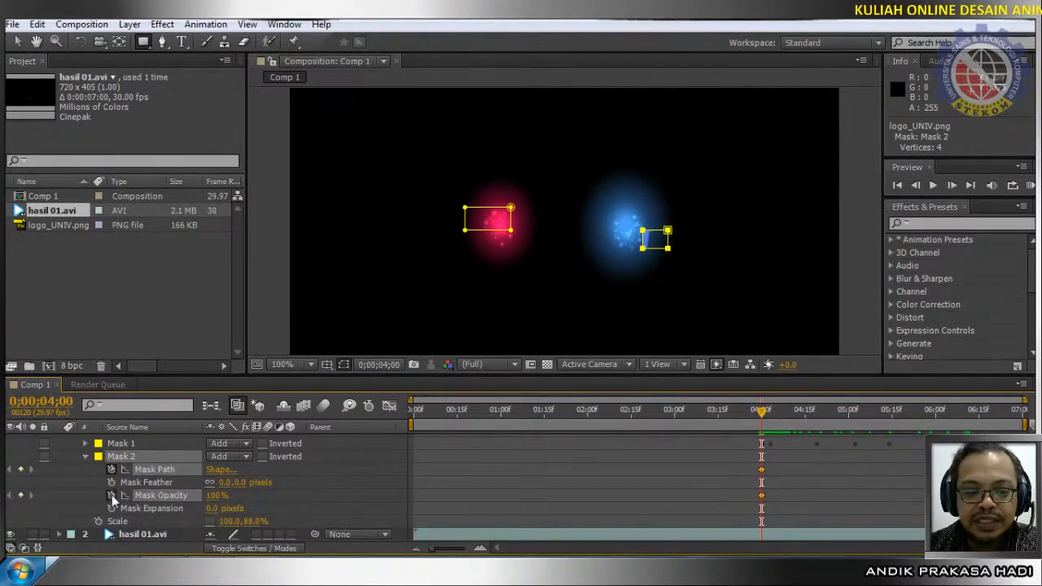
Set Mask 2's Mask Feather to 9.0 pixels.
left_click(227, 484)
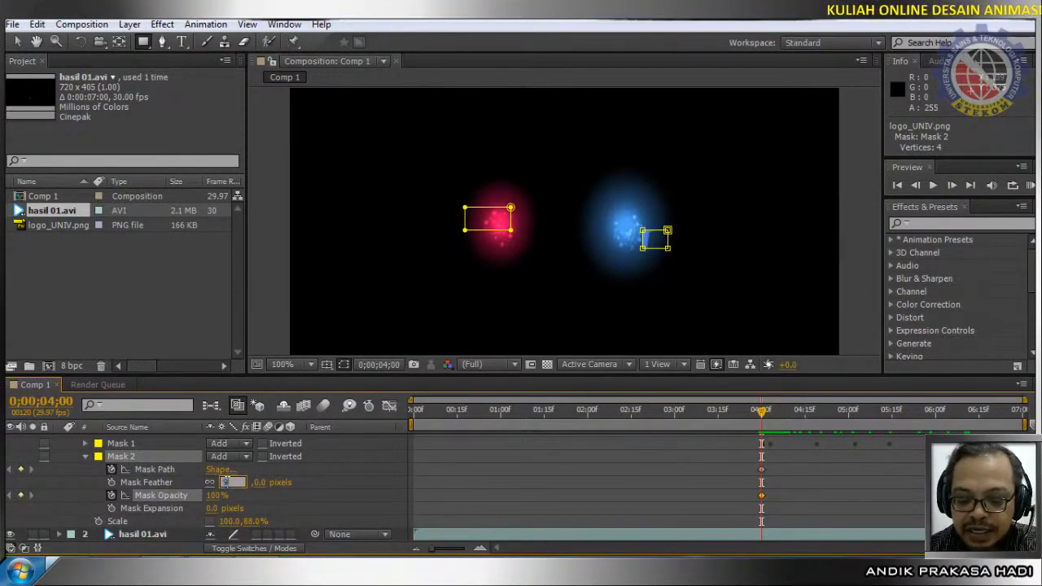
type("9")
key("Return")
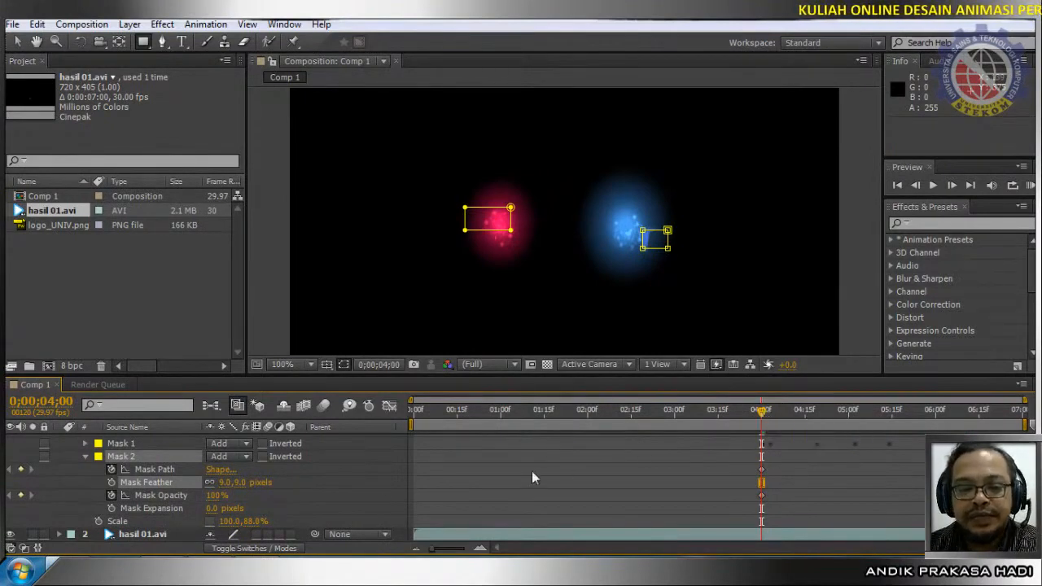
Set Mask 2's Mask Opacity to 0% at 0;00;04;00 and to 100% at 0;00;04;03.
left_click(215, 495)
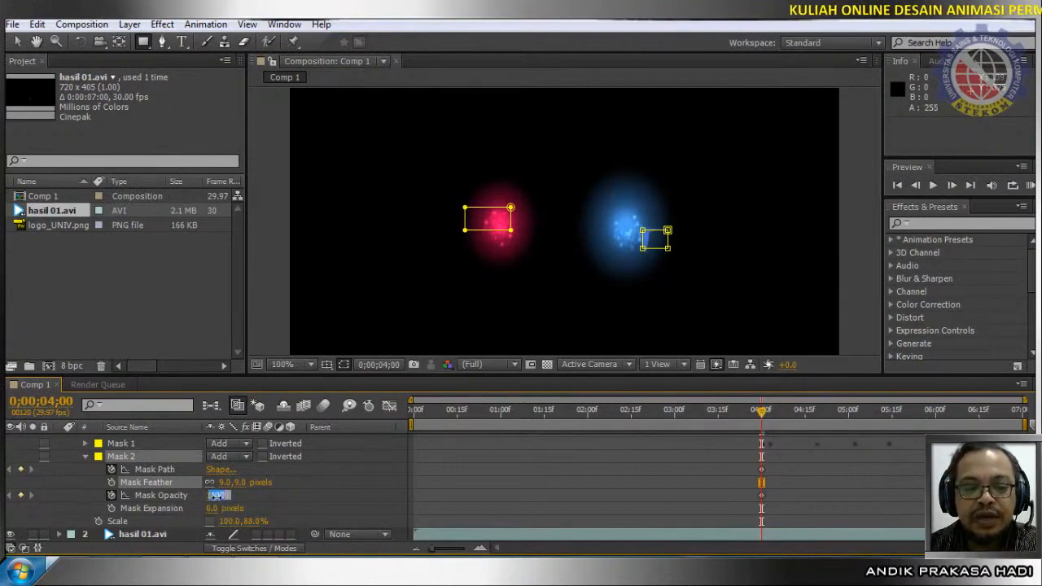
key("Return")
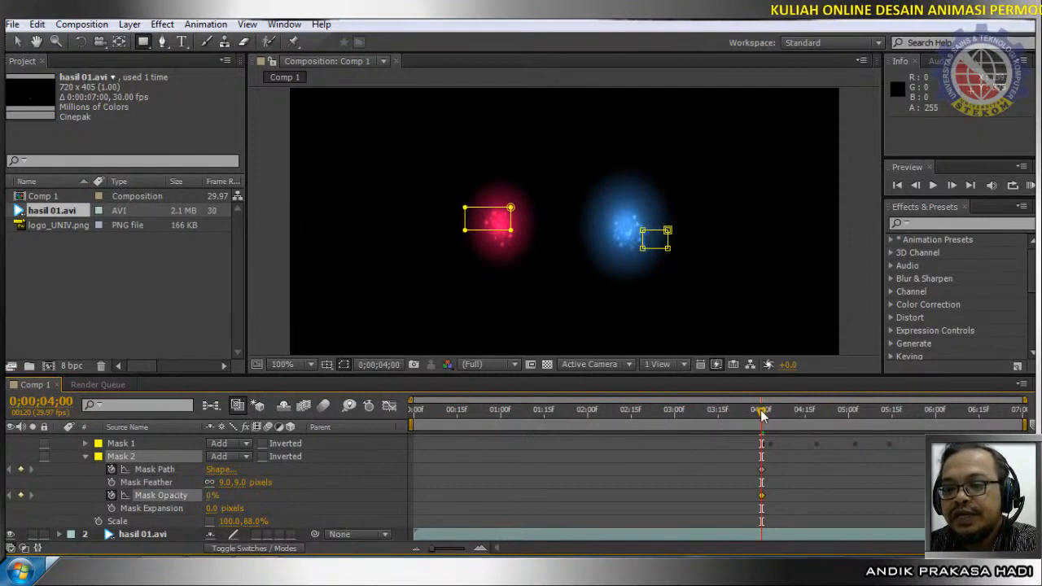
left_click_drag(761, 416, 771, 417)
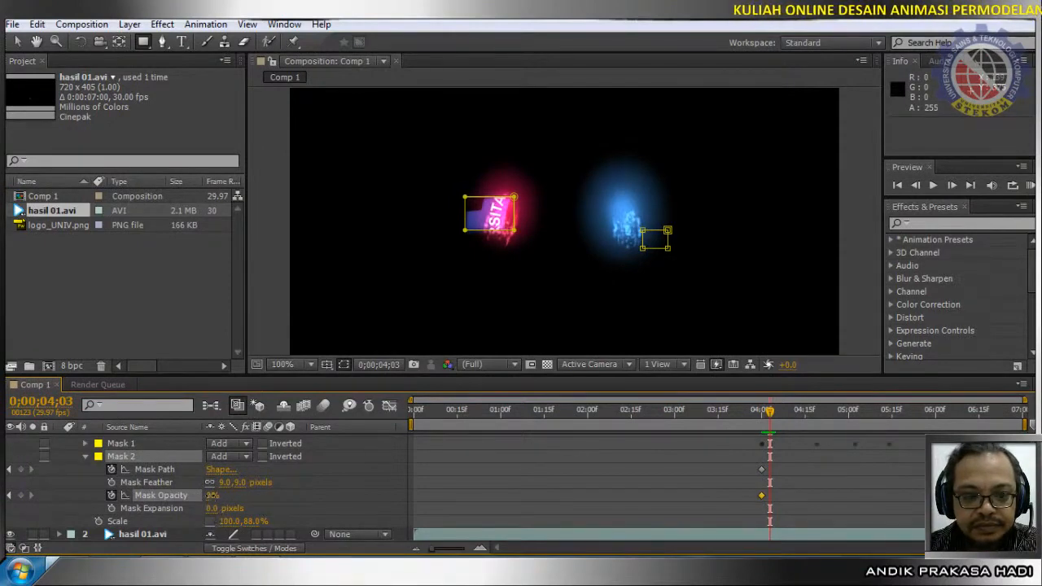
left_click_drag(212, 495, 391, 495)
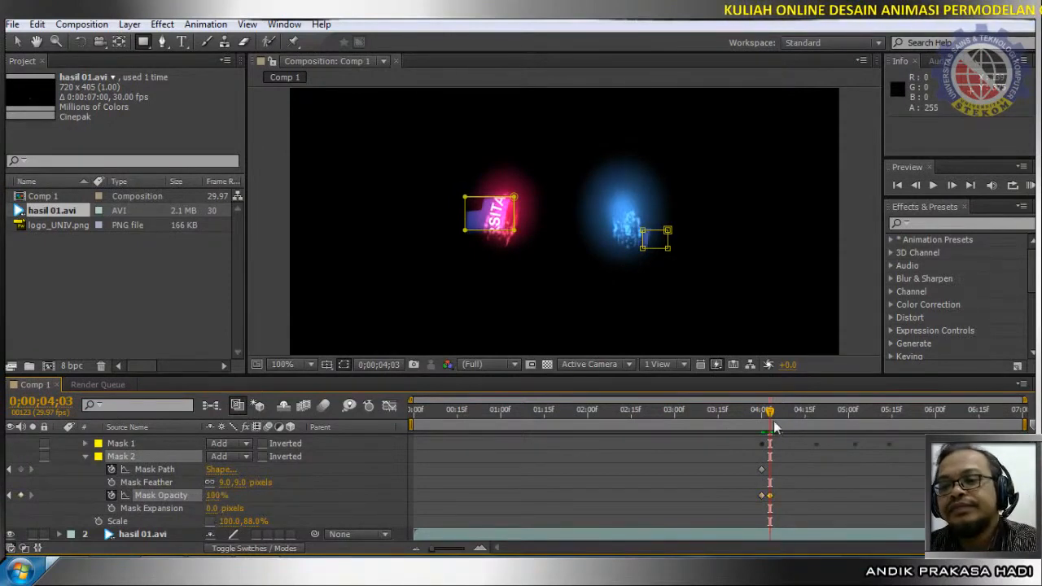
At 0;00;04;19, widen Mask 2 to about 342% and flip it below its lower edge so it covers the logo's lower-right part.
left_click_drag(774, 419, 821, 426)
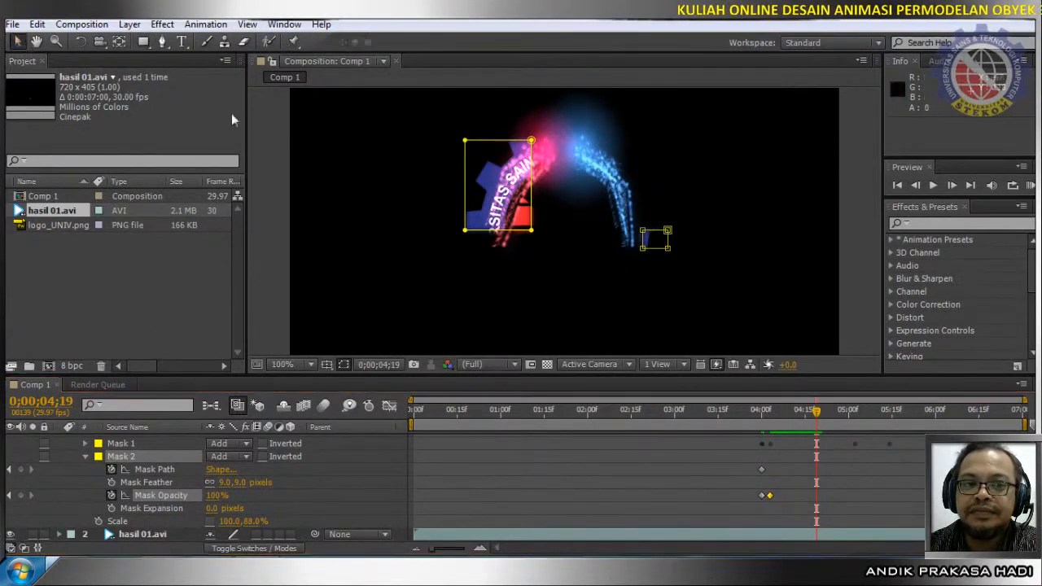
left_click(669, 233)
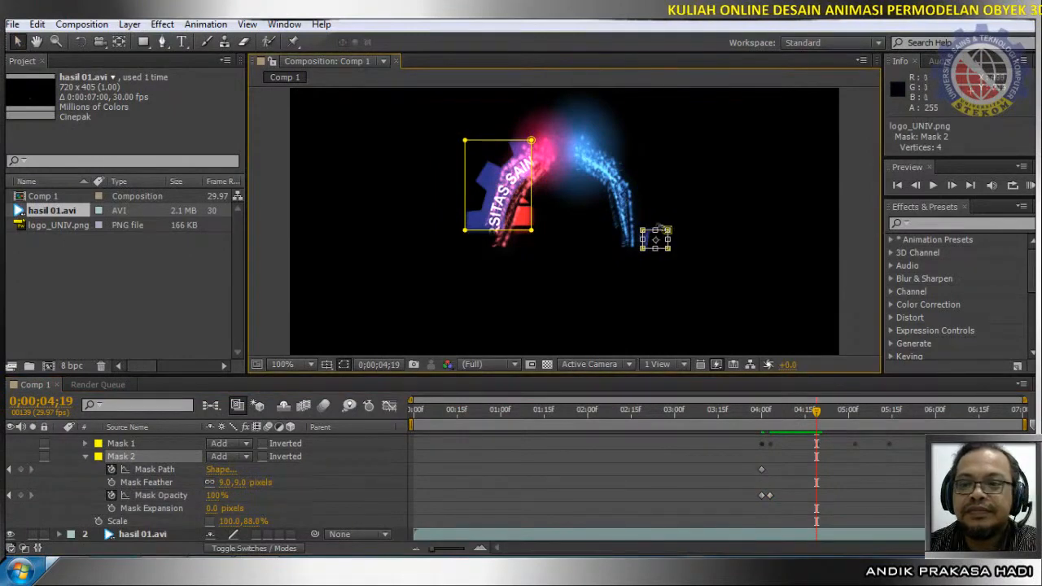
left_click_drag(655, 229, 655, 149)
left_click_drag(643, 203, 581, 199)
key("ctrl+z")
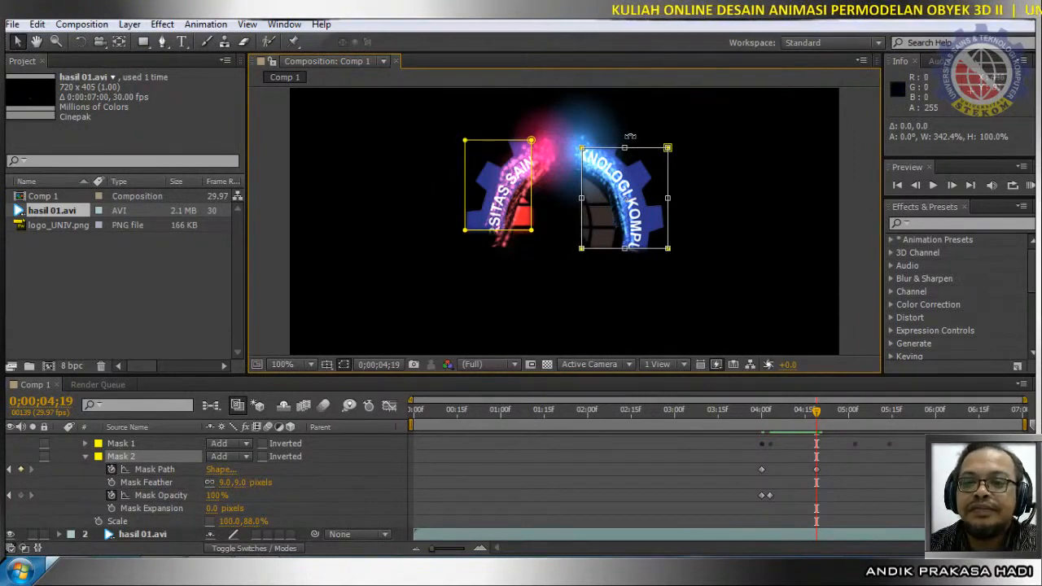
left_click_drag(624, 148, 621, 330)
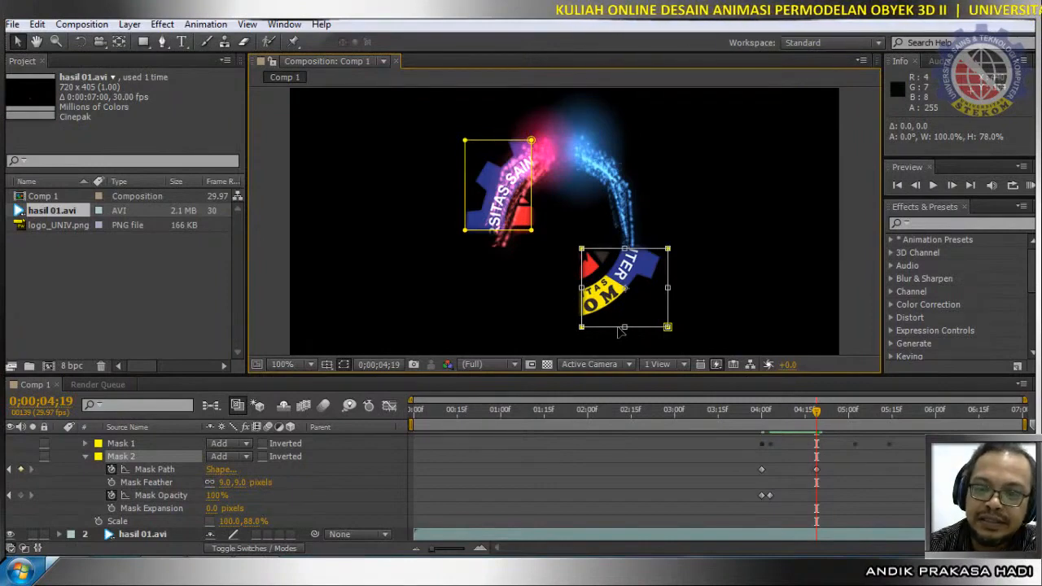
mouse_move(619, 330)
left_mouse_down()
mouse_move(616, 286)
mouse_move(613, 341)
left_mouse_up()
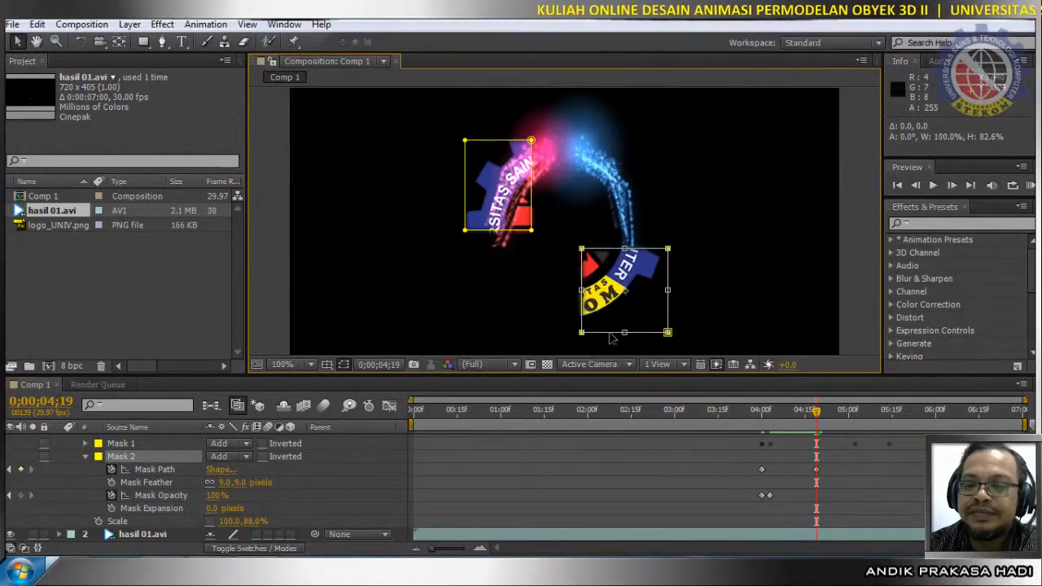
At 0;00;05;02, extend Mask 2's left side to about 154% width across the lower part of the logo.
left_click_drag(818, 417, 854, 414)
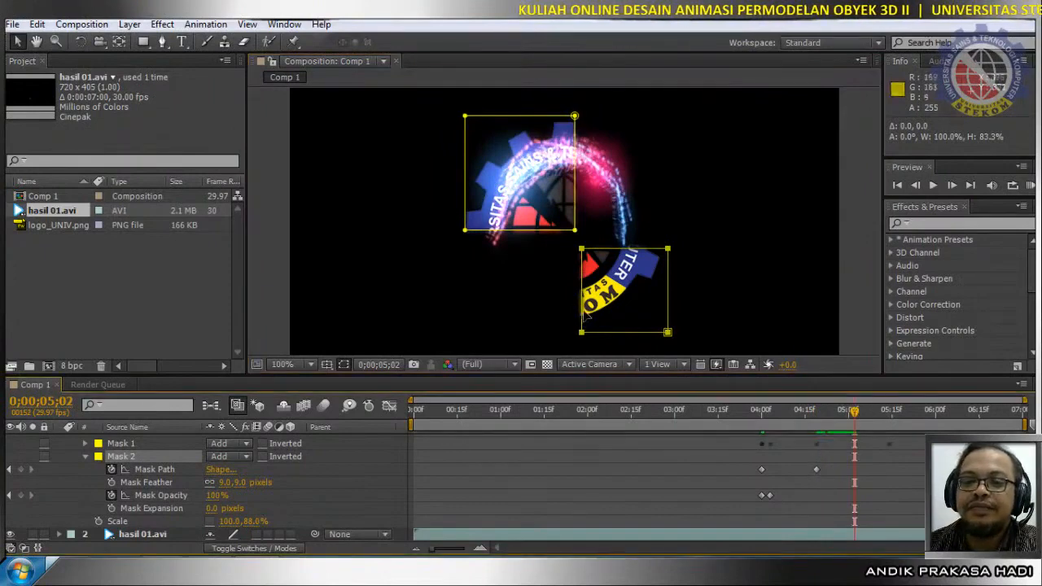
double_click(582, 334)
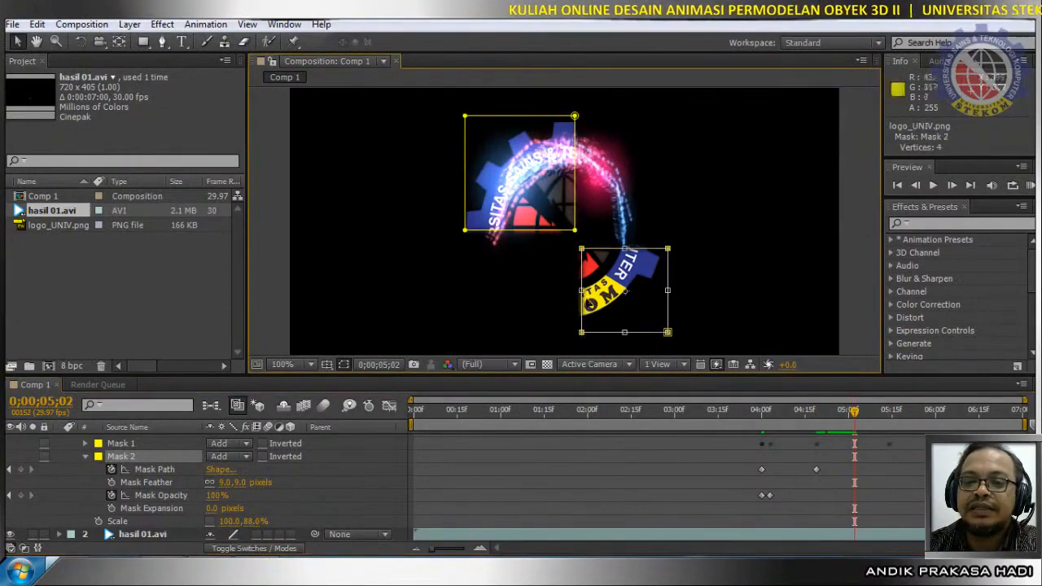
left_click_drag(581, 291, 534, 291)
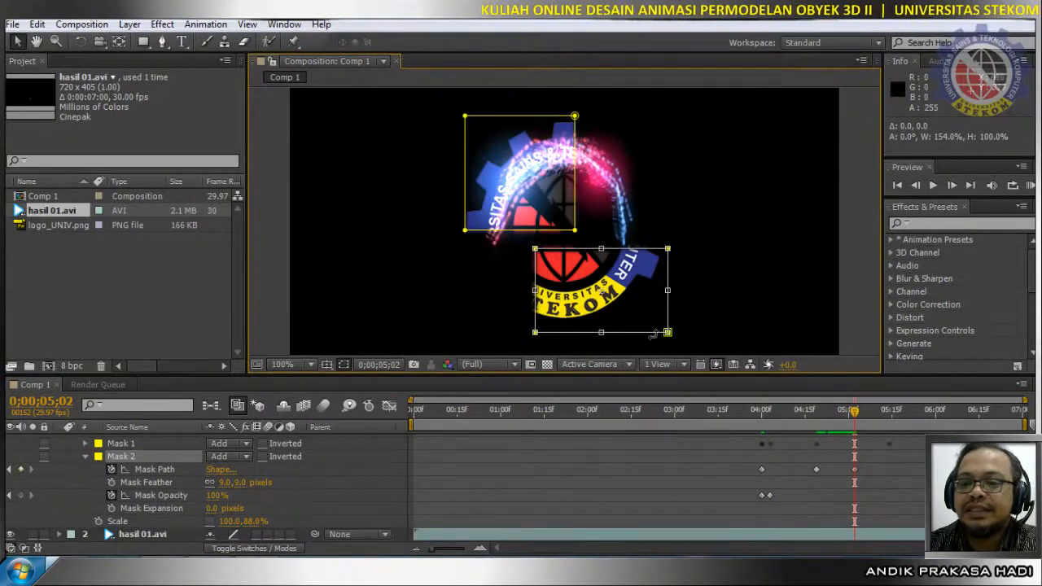
At 0;00;05;14, stretch Mask 2 to about 152.9% width and 121.8% height, reaching the logo's left edge and Mask 1's lower edge.
left_click_drag(855, 413, 890, 420)
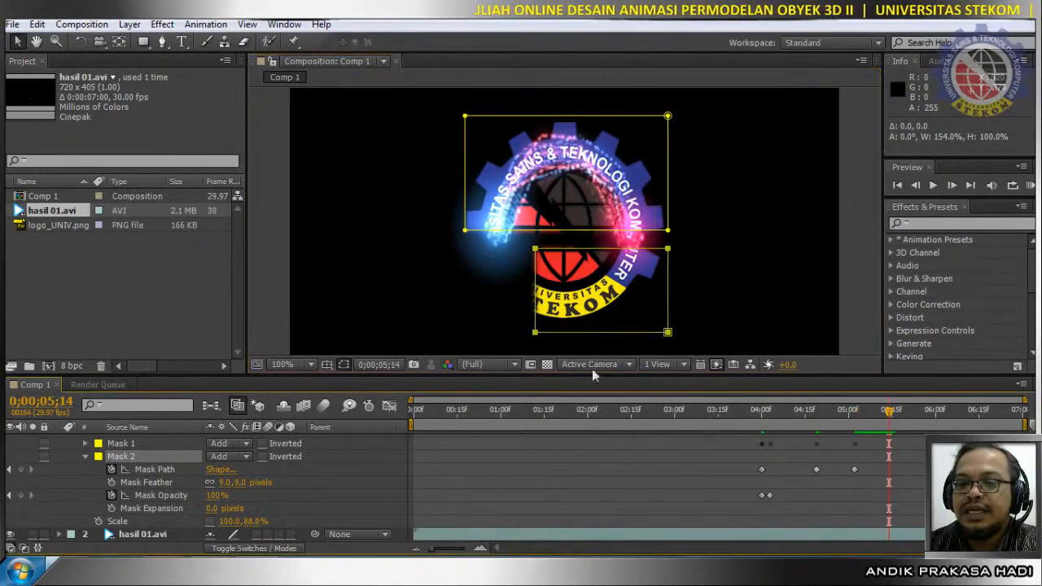
double_click(536, 333)
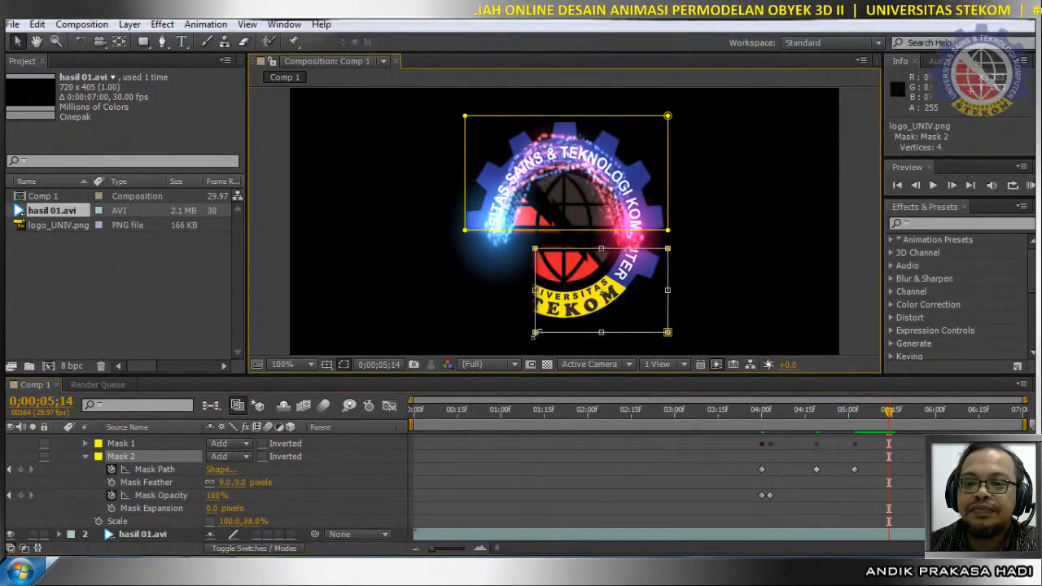
left_click_drag(535, 248, 464, 231)
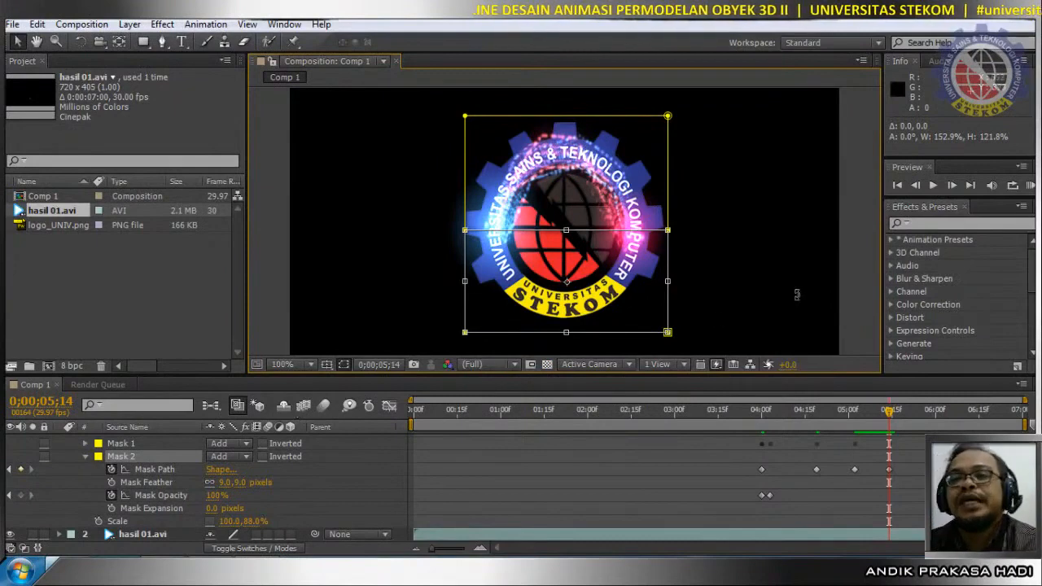
Preview the logo reveal animation from the first frame of the composition.
left_click(898, 186)
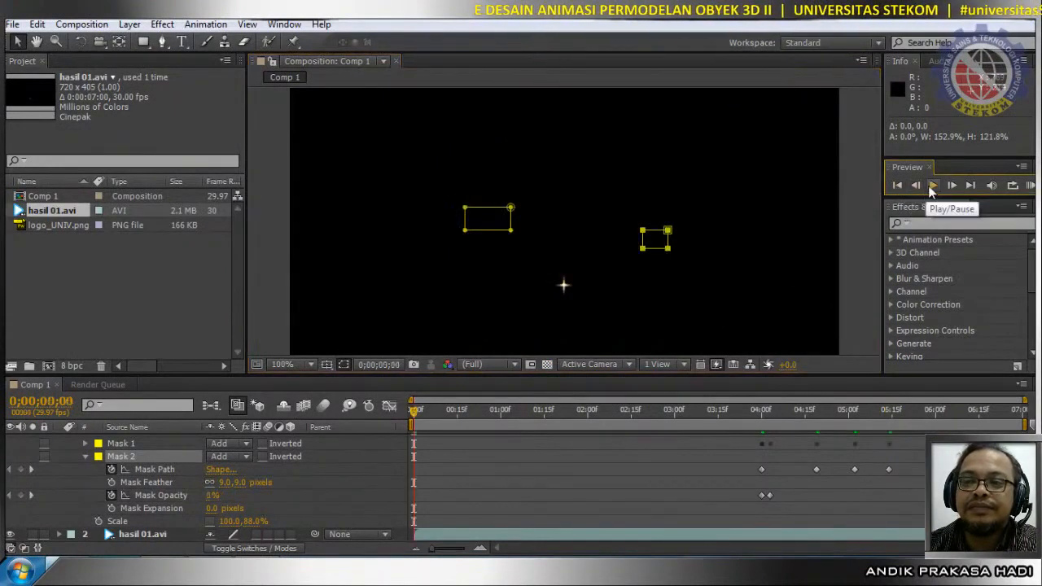
left_click(933, 185)
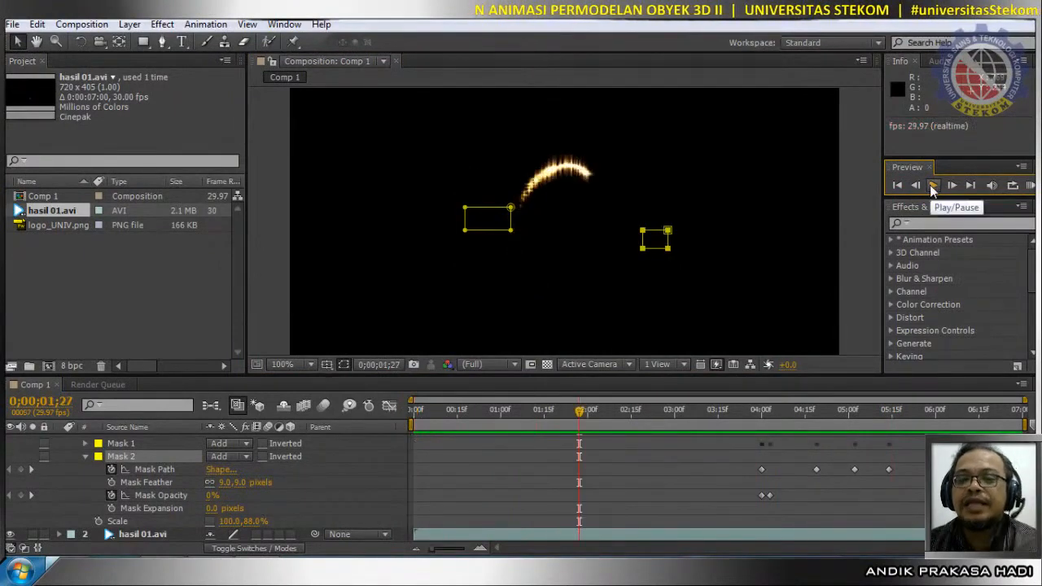
Collapse the Mask 2, Masks and layer properties of logo_UNIV.png and deselect the layer.
left_click(84, 458)
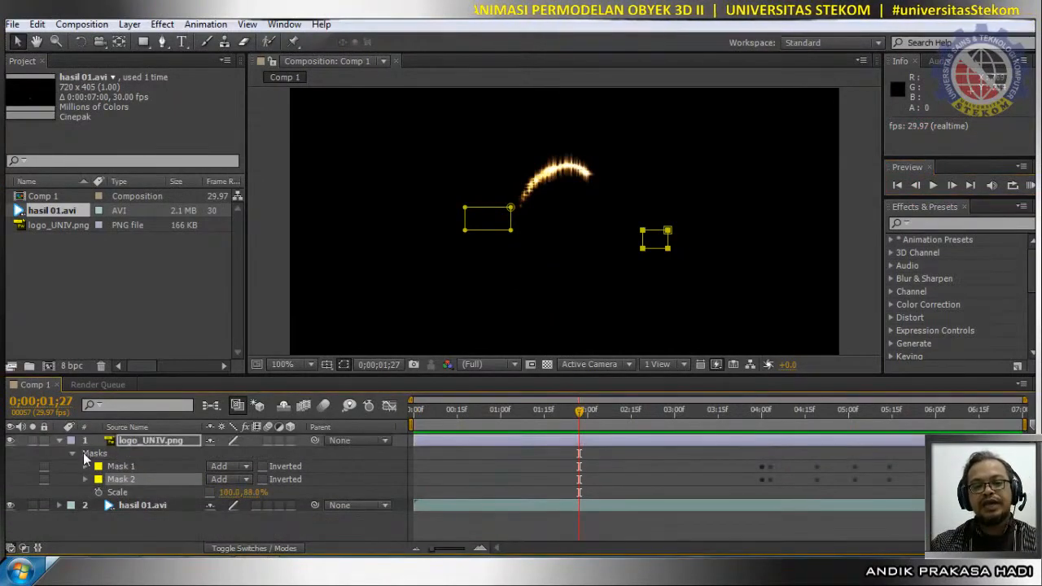
left_click(73, 454)
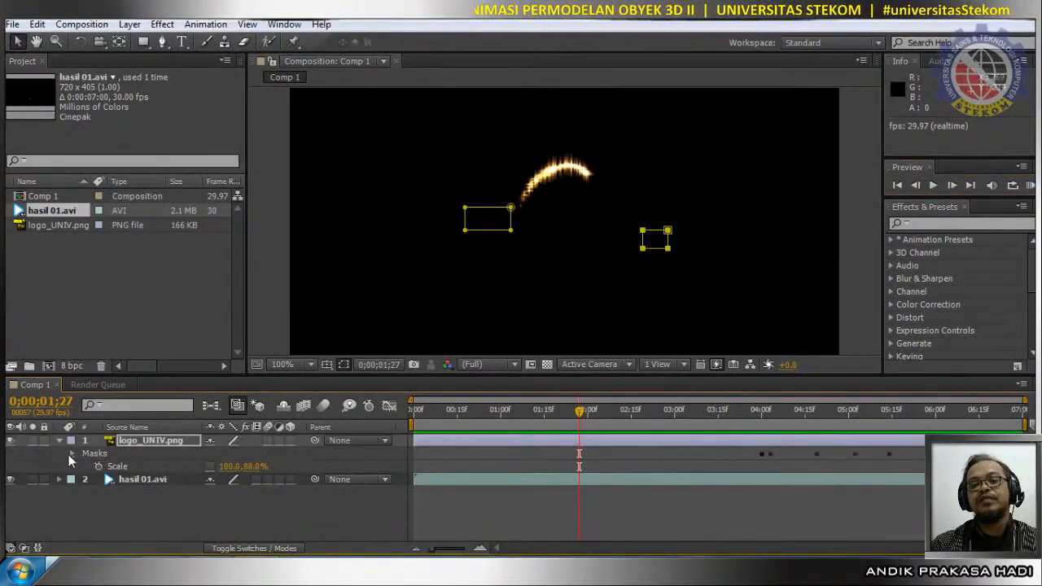
left_click(58, 441)
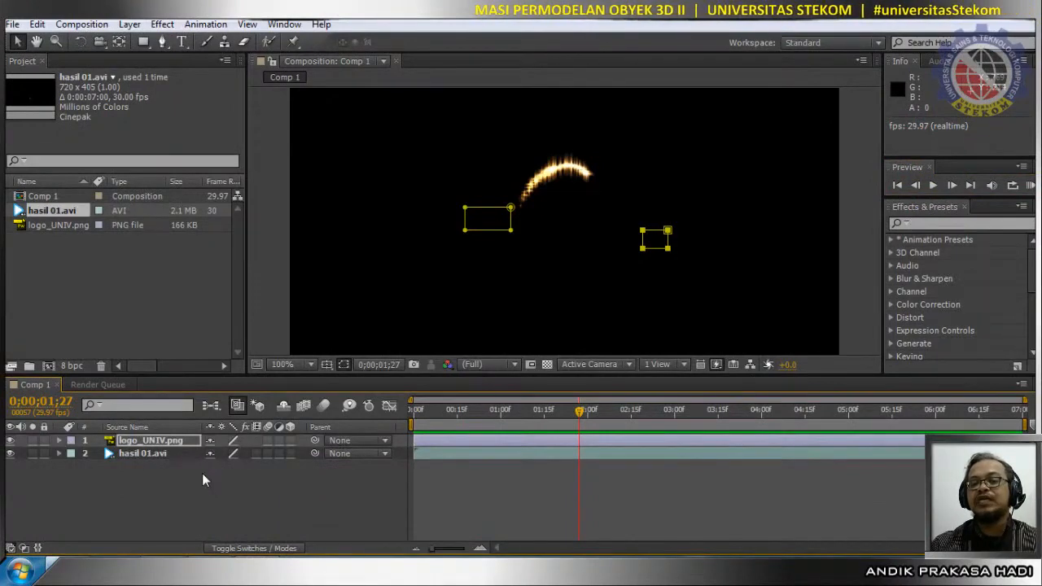
left_click(128, 493)
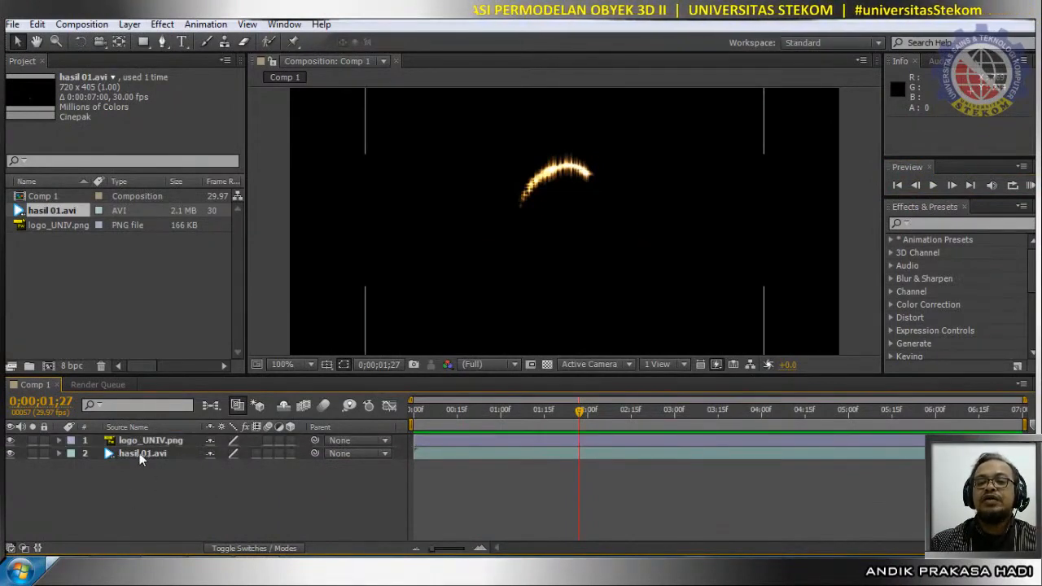
key("alt+Tab")
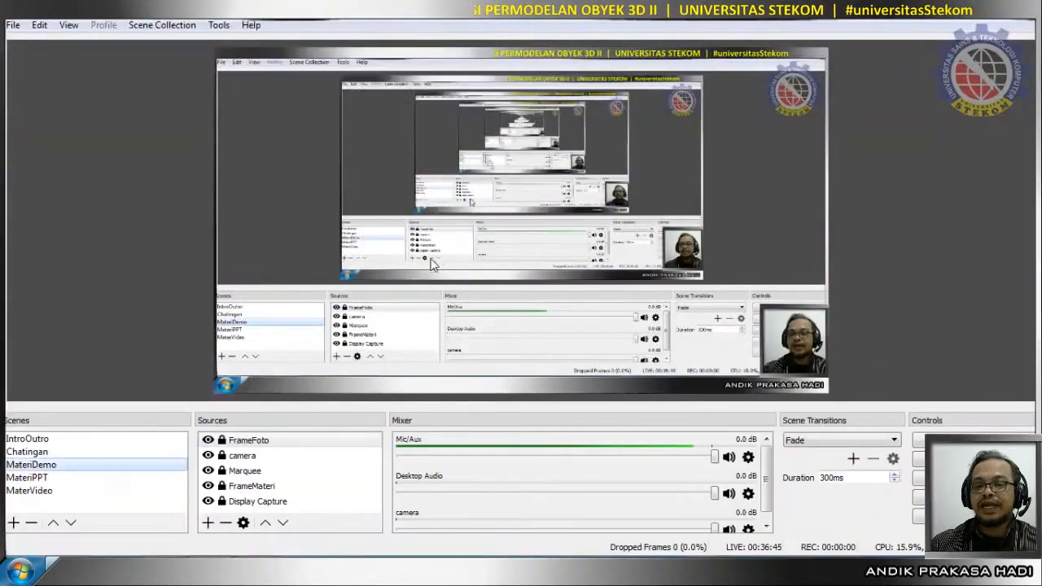
key("alt+Tab")
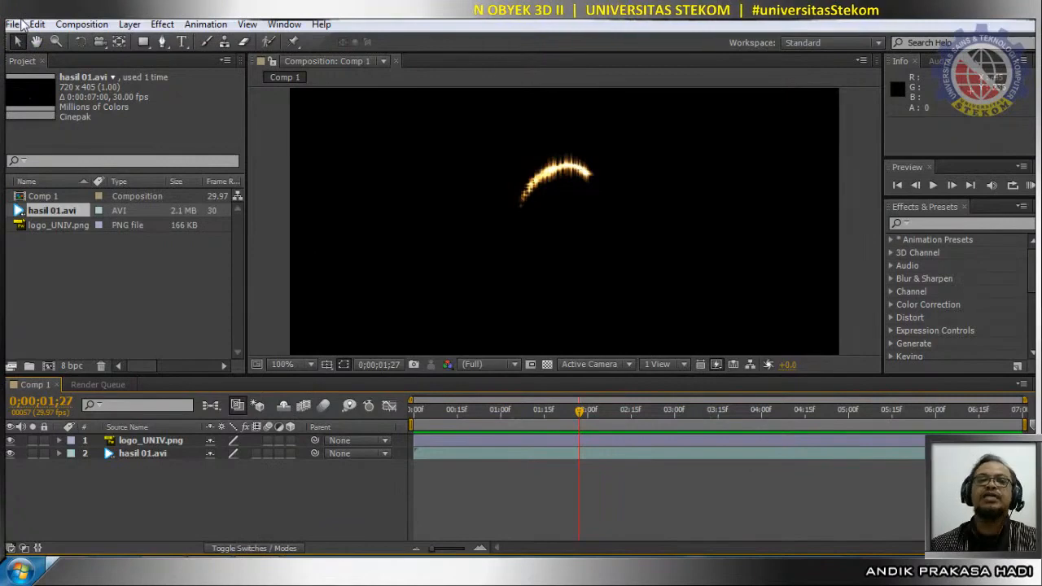
Pre-render Comp 1 and enter hasil02 as the AVI output name in the Videos library.
left_click(82, 25)
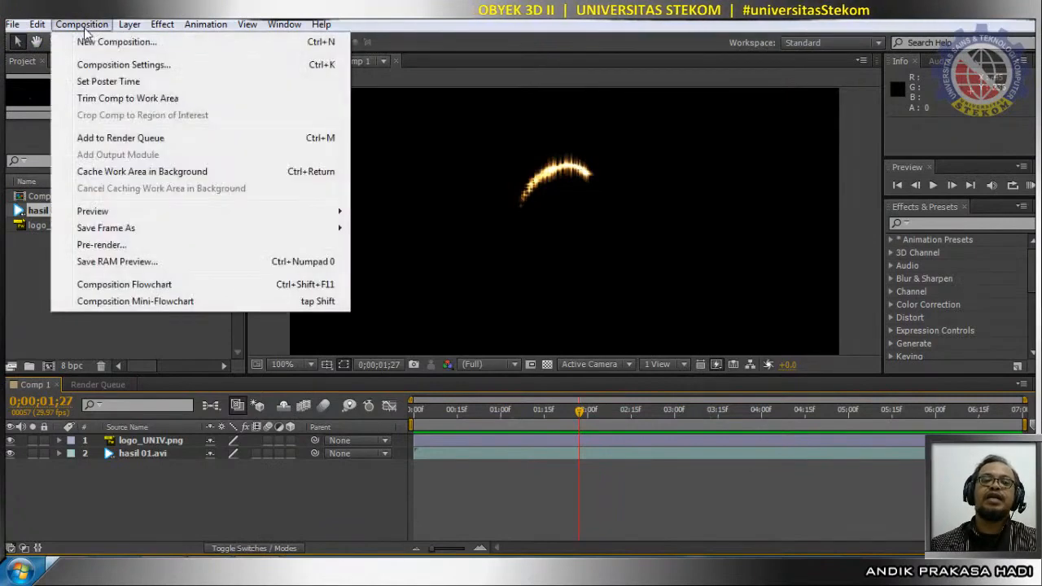
left_click(110, 249)
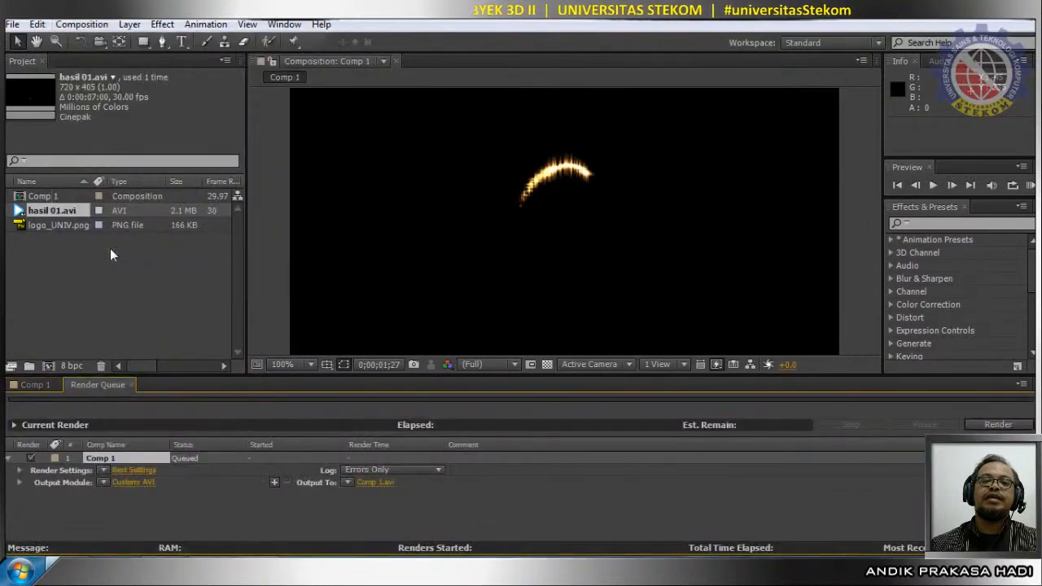
left_click(376, 482)
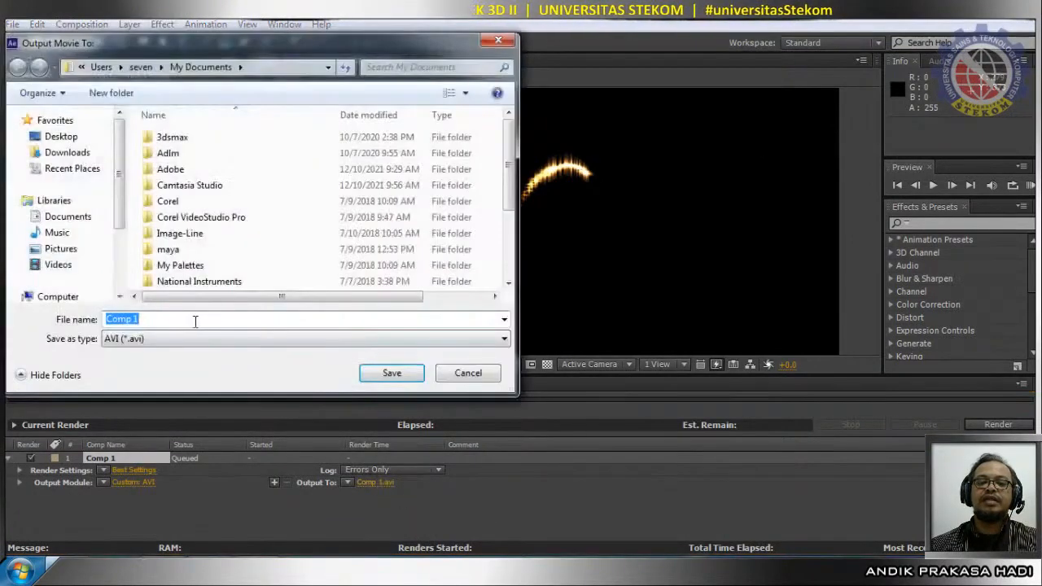
type("ha")
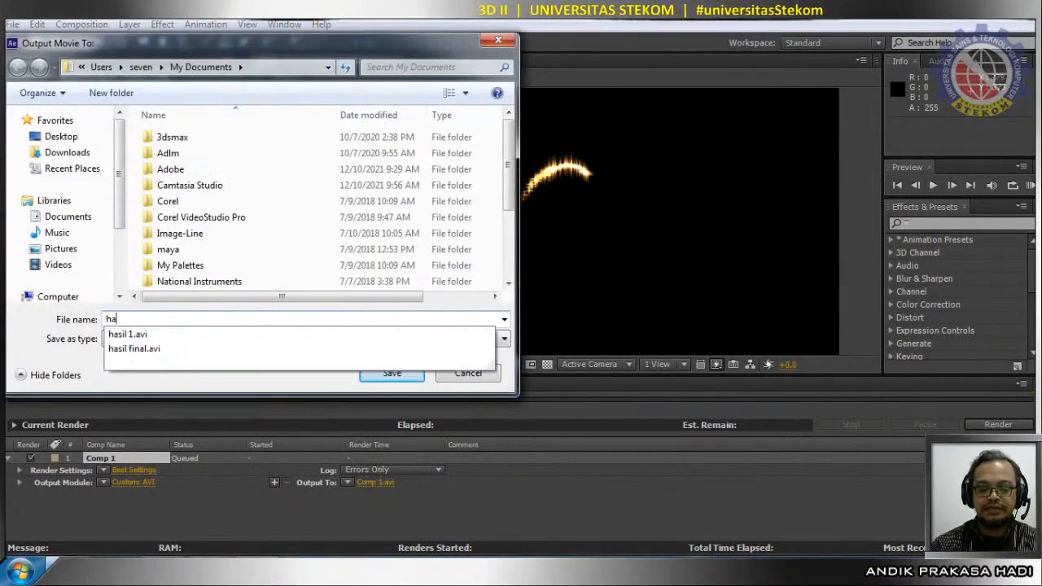
type("sil0")
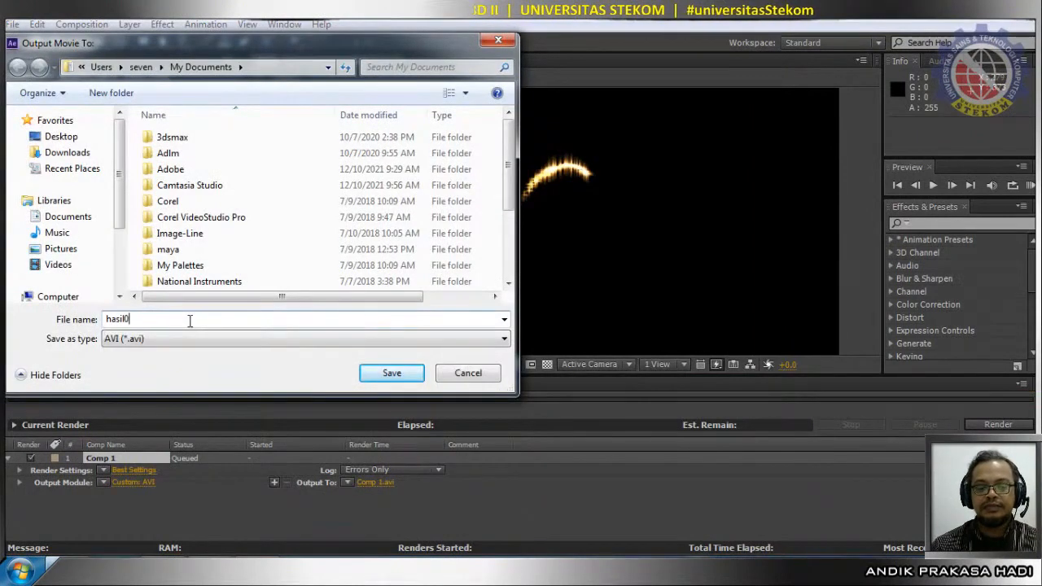
type("2")
left_click(58, 264)
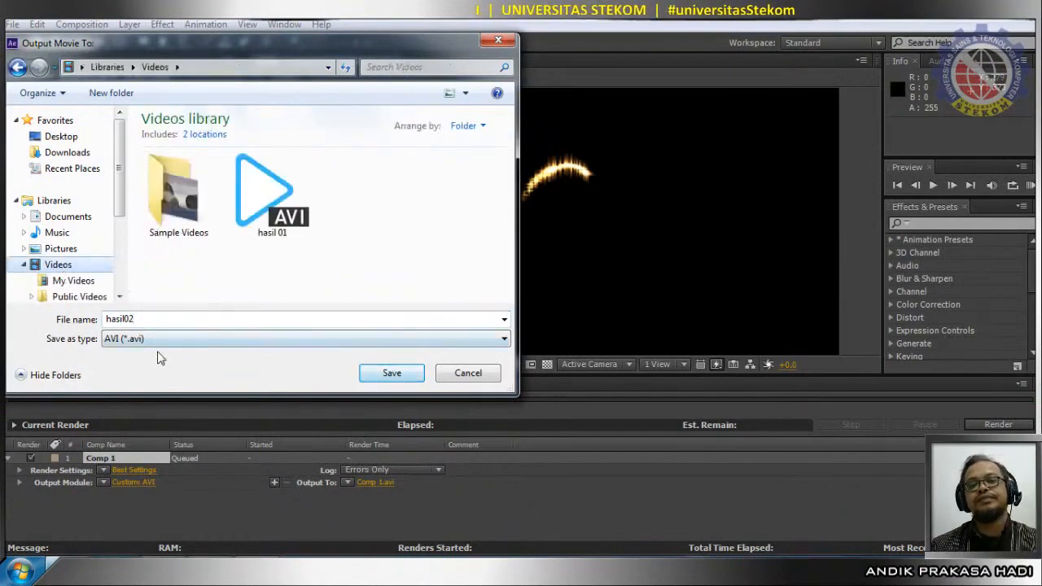
Change the output file name to hasil final, save it in the Videos library and start the render.
left_click(147, 321)
key("BackSpace")
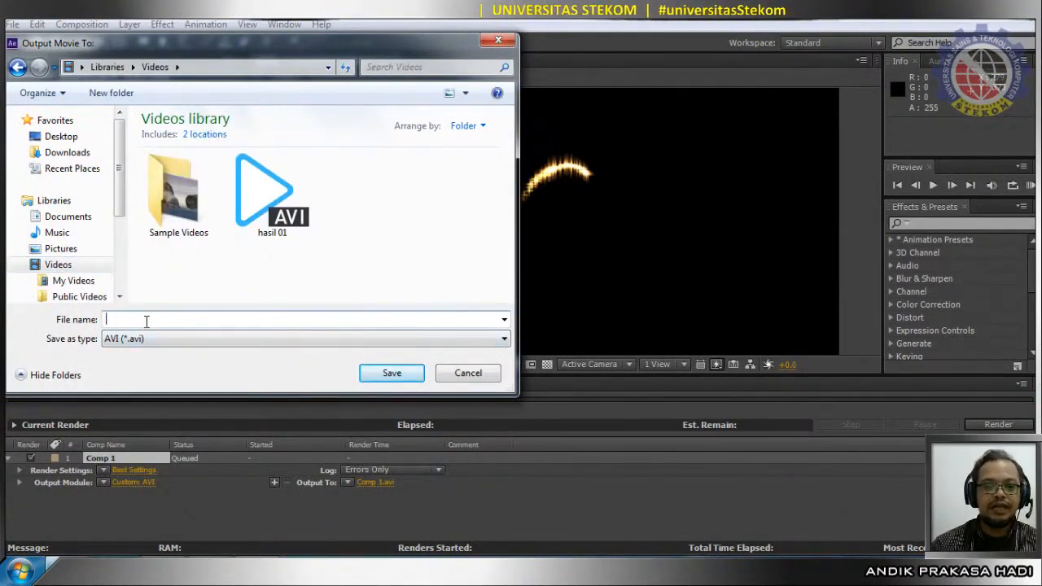
type("hasil")
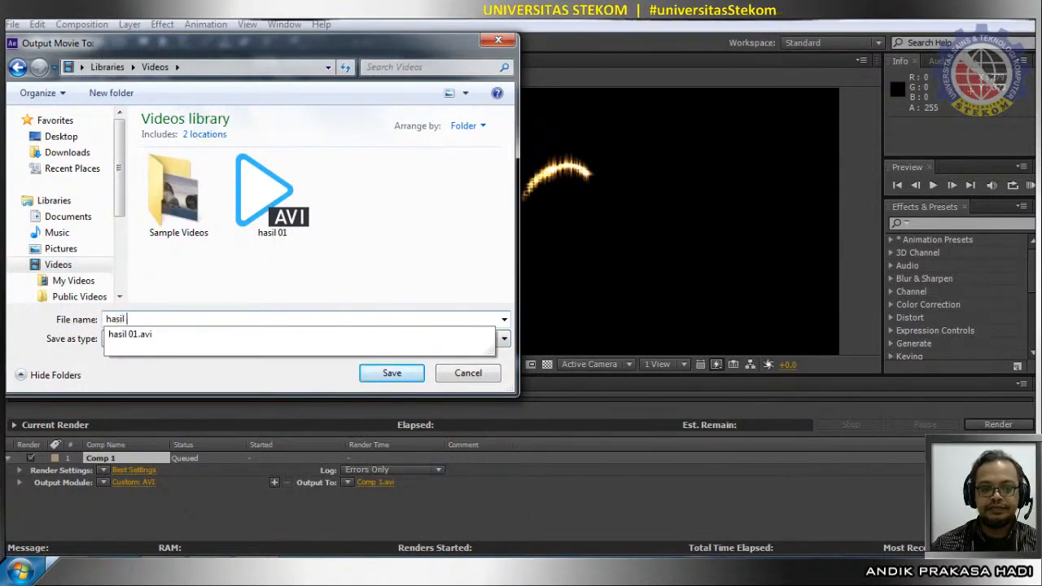
type(" final")
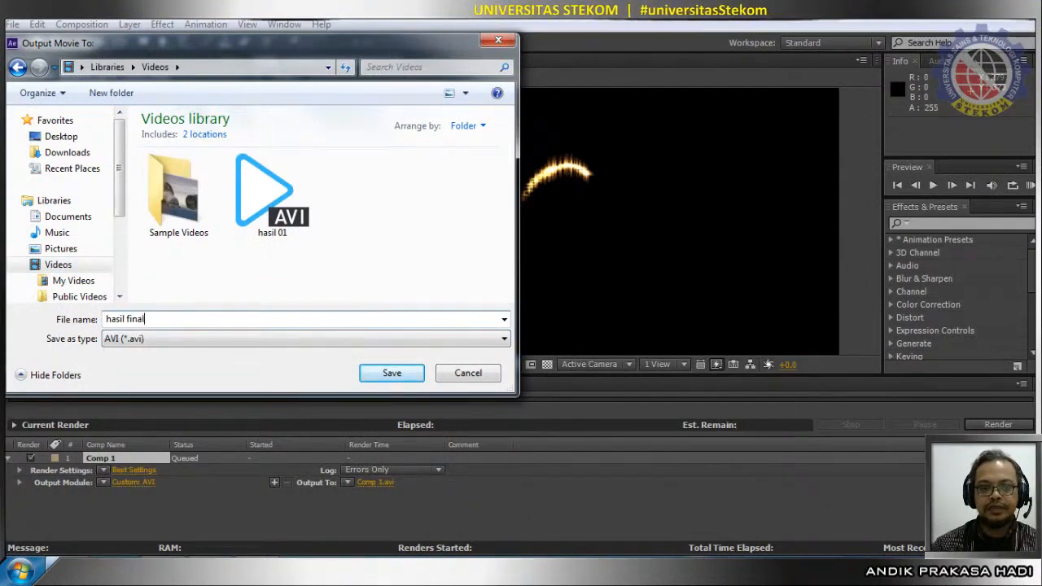
left_click(391, 372)
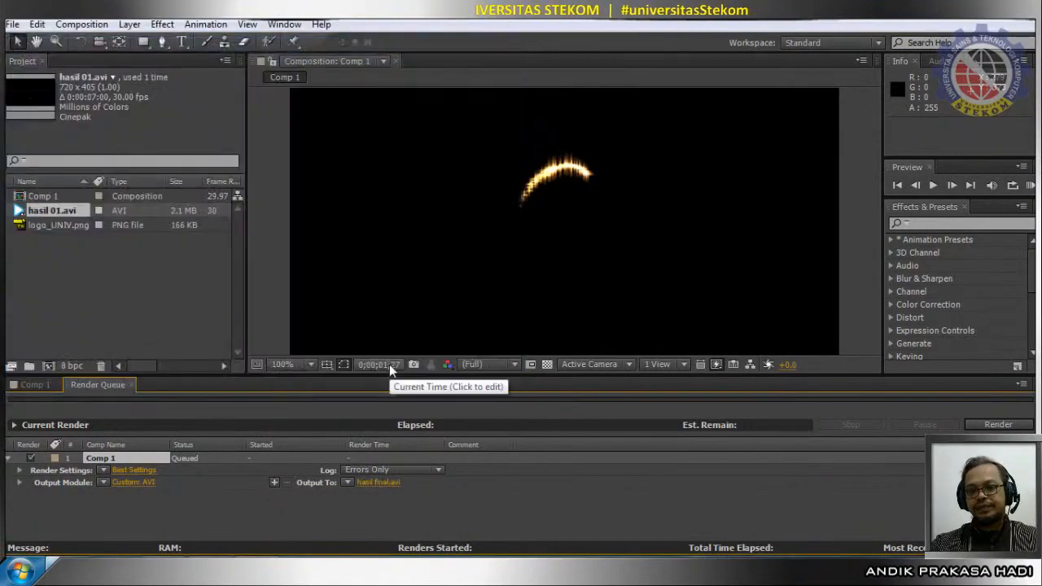
left_click(1006, 426)
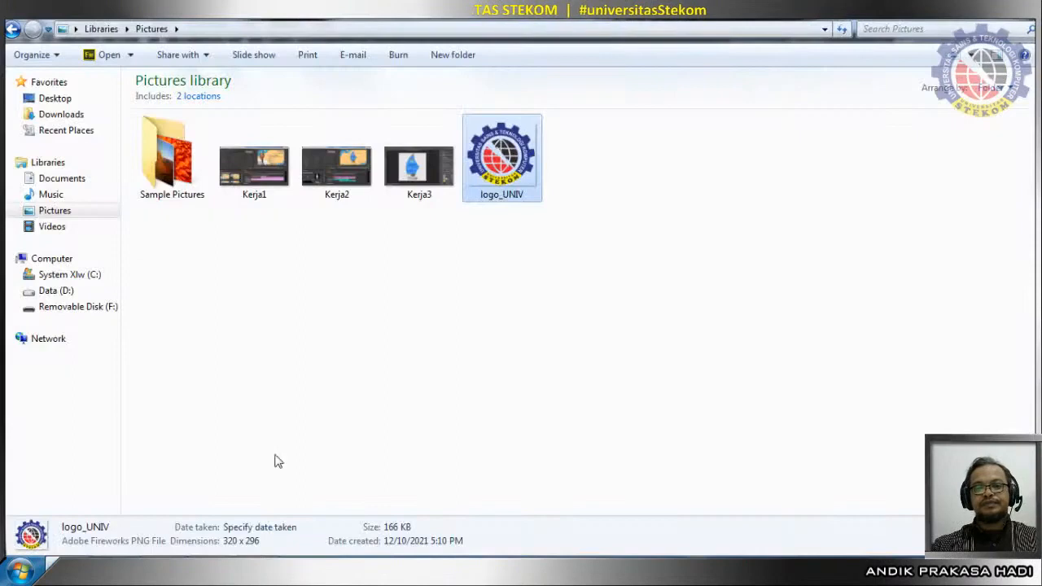
Play the rendered hasil final video from the Videos library in File Explorer and dismiss the player's update notice.
left_click(73, 181)
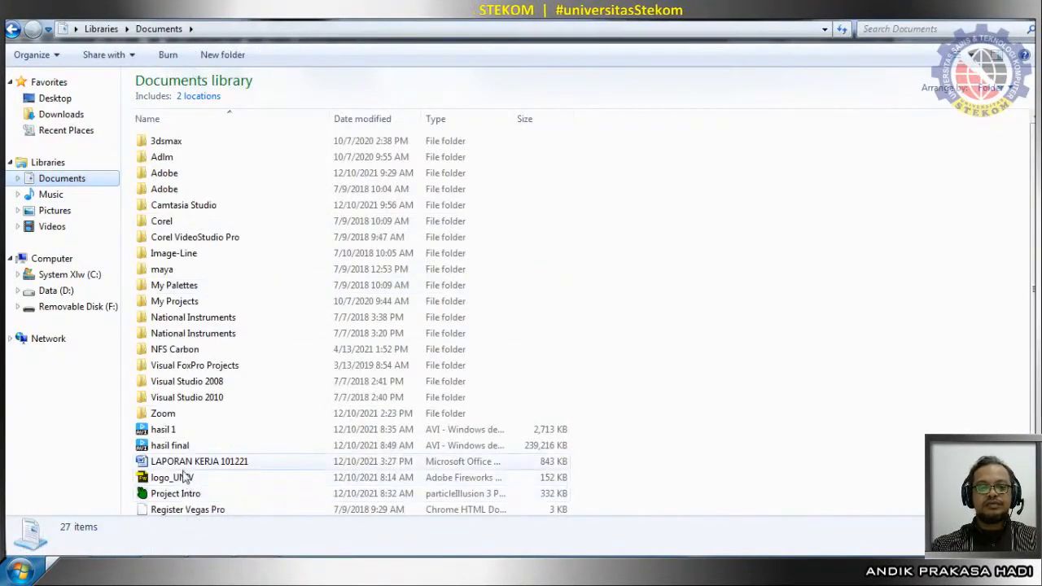
left_click(57, 229)
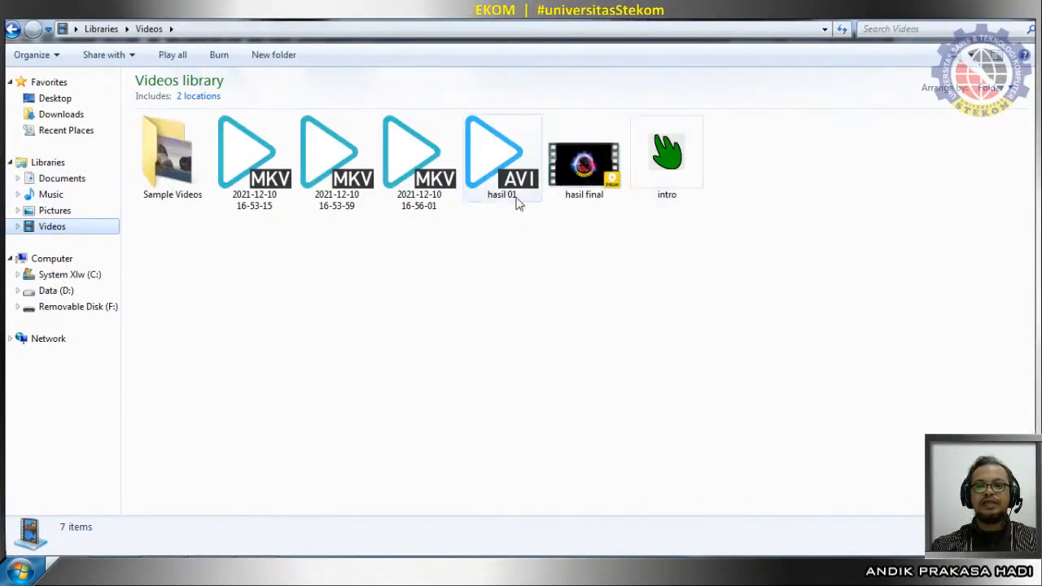
left_click(597, 198)
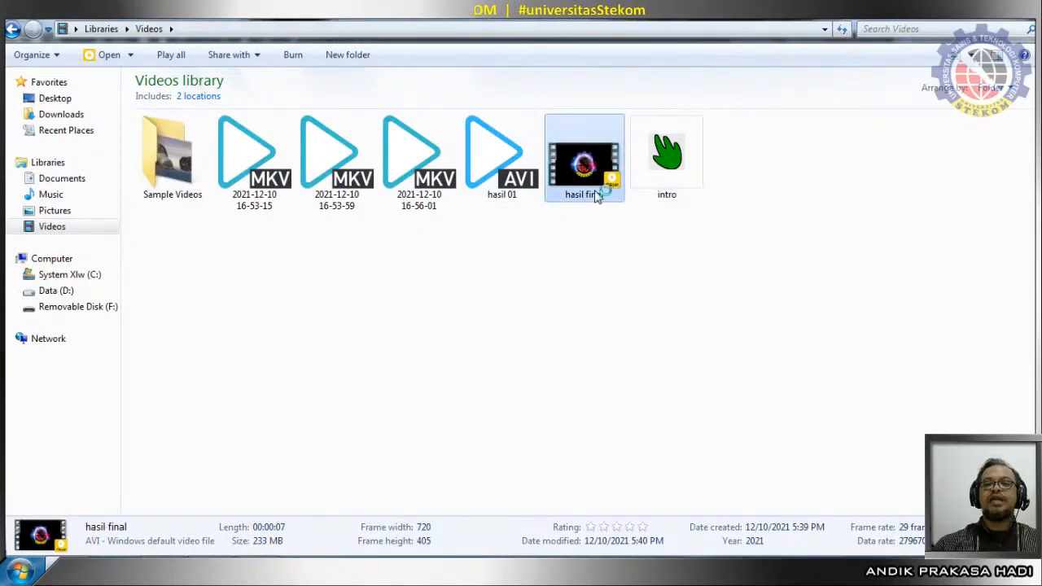
double_click(596, 198)
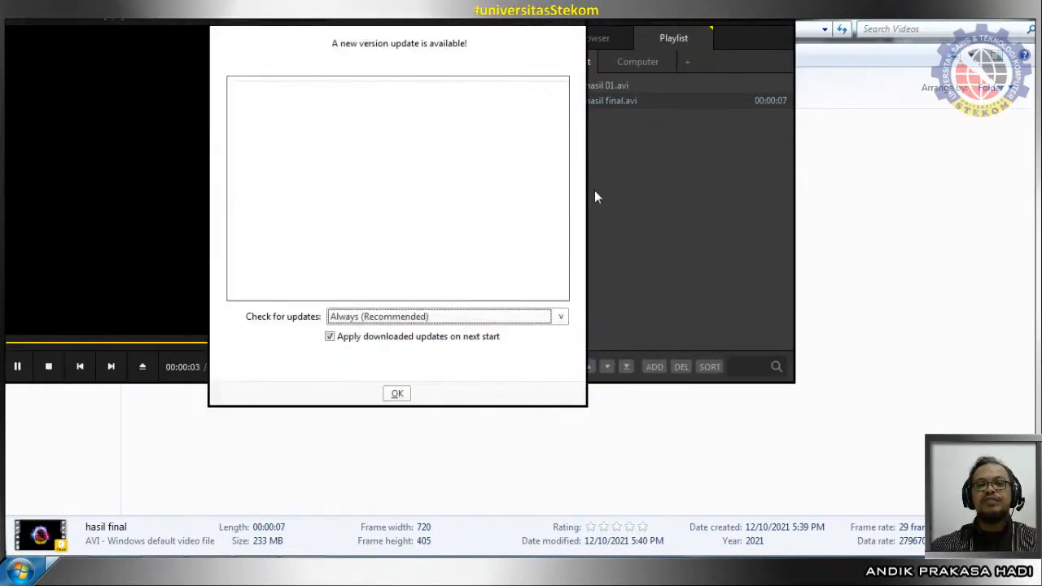
left_click(578, 21)
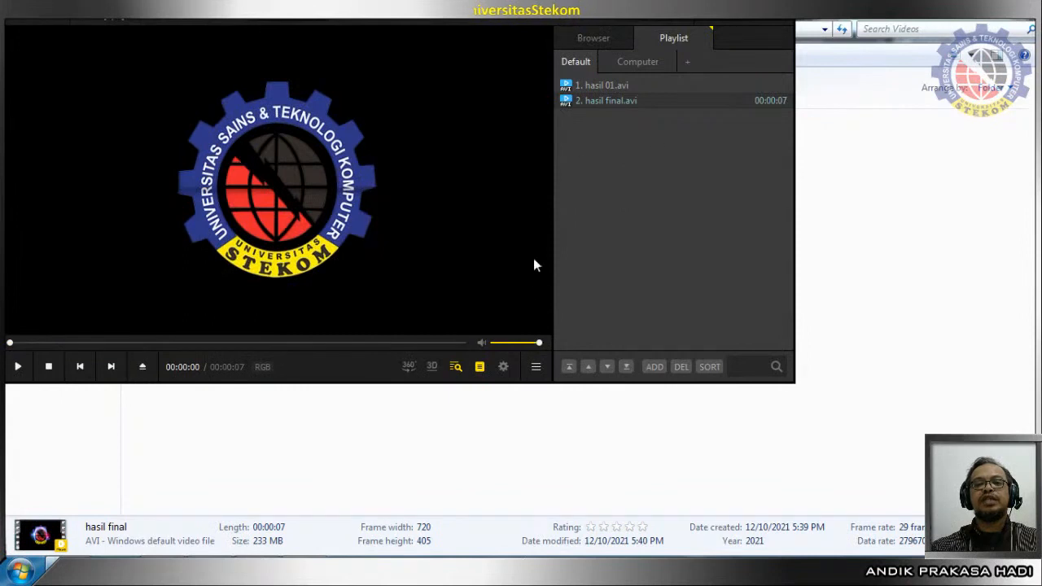
Replay hasil final twice to check the logo reveal, and close the video player.
left_click(24, 370)
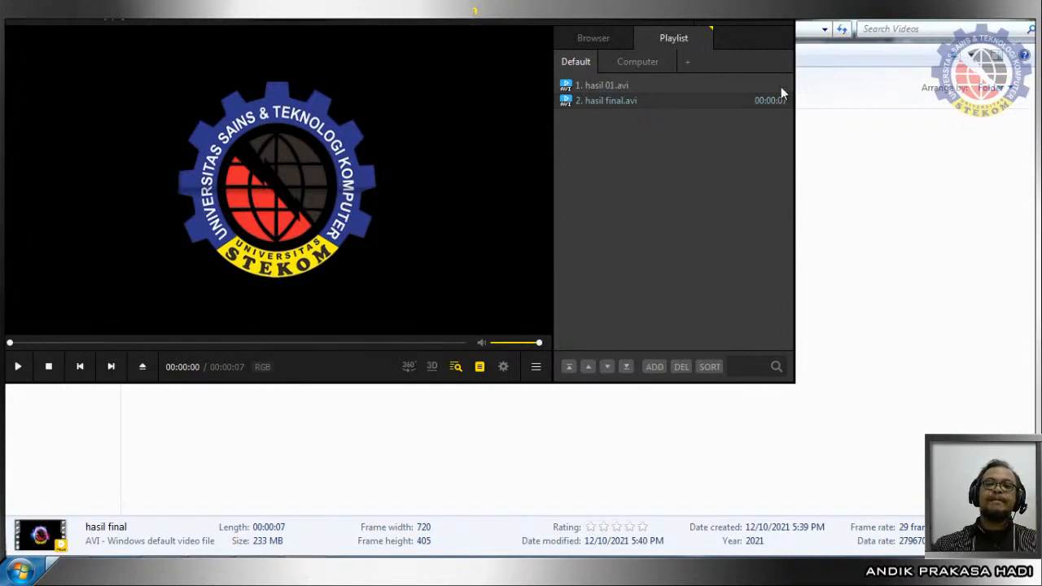
left_click(17, 367)
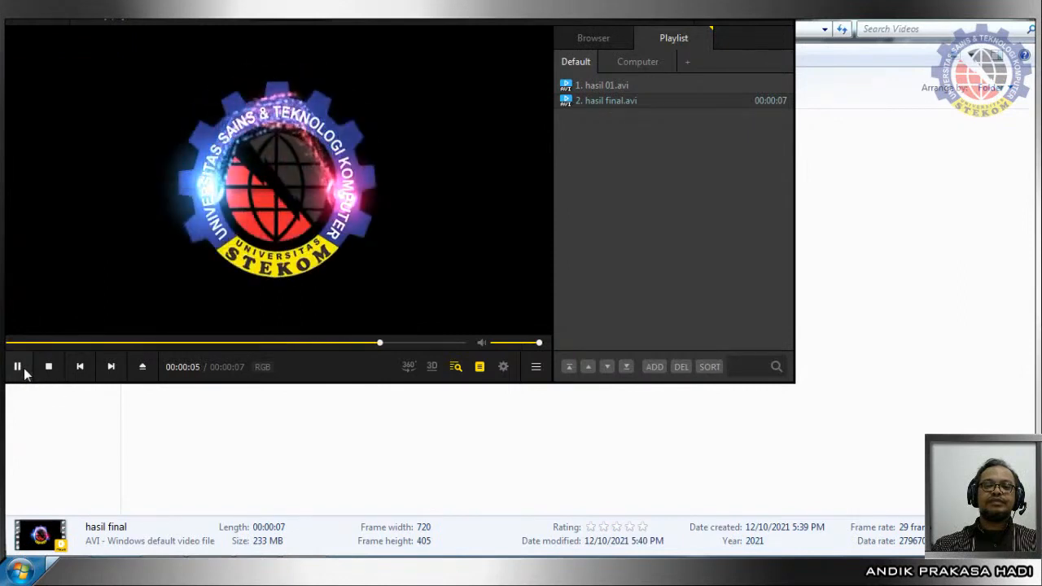
left_click(784, 25)
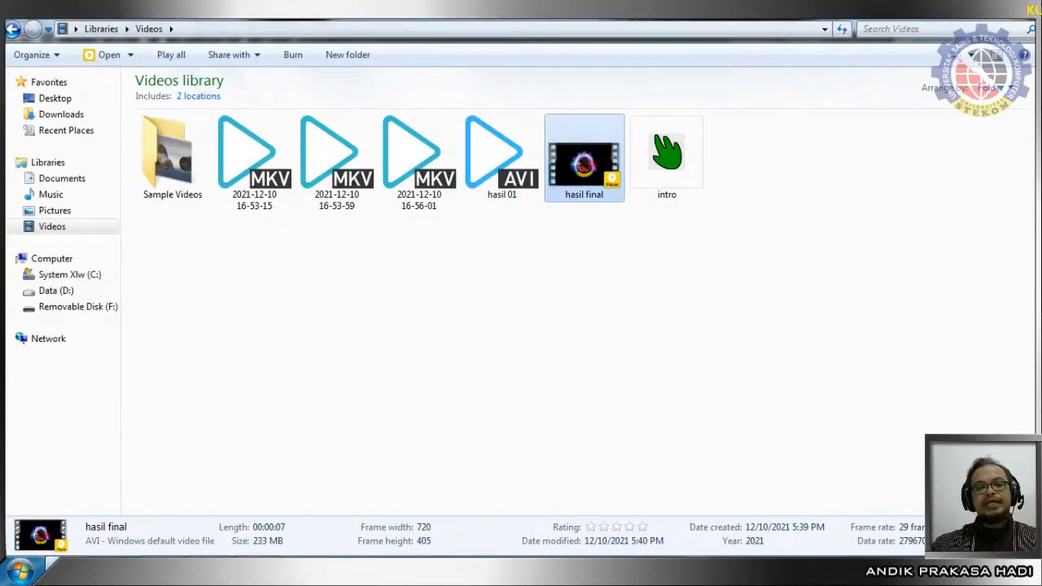
Switch to OBS and change the live scene to IntroOutro.
mouse_move(214, 571)
left_click(277, 530)
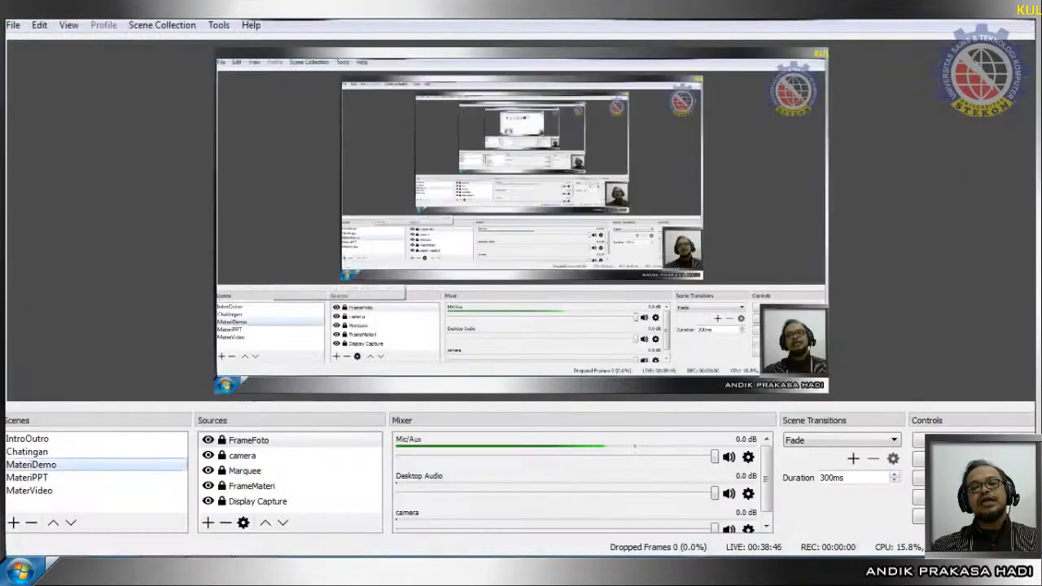
left_click(30, 440)
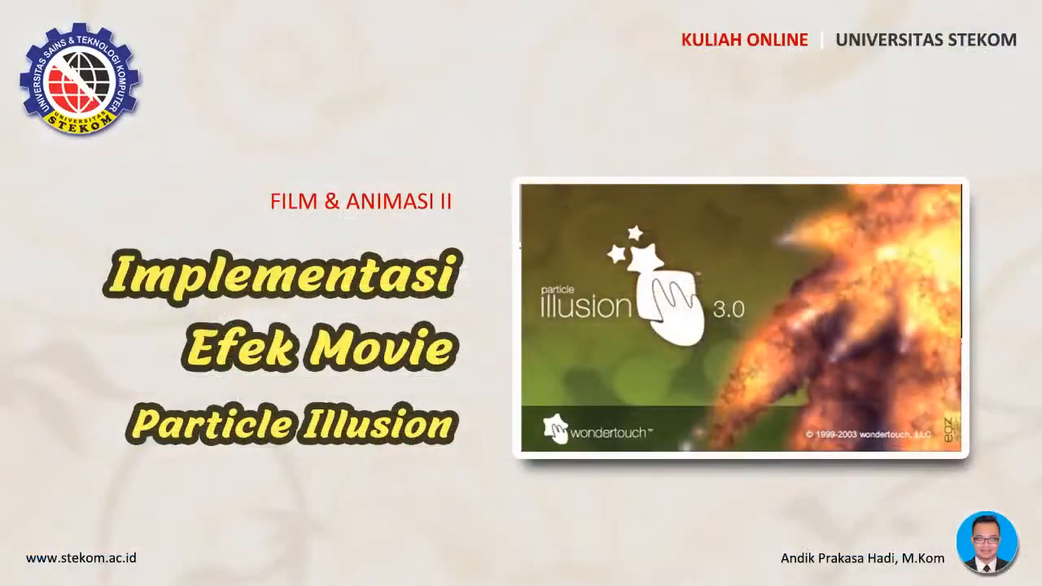